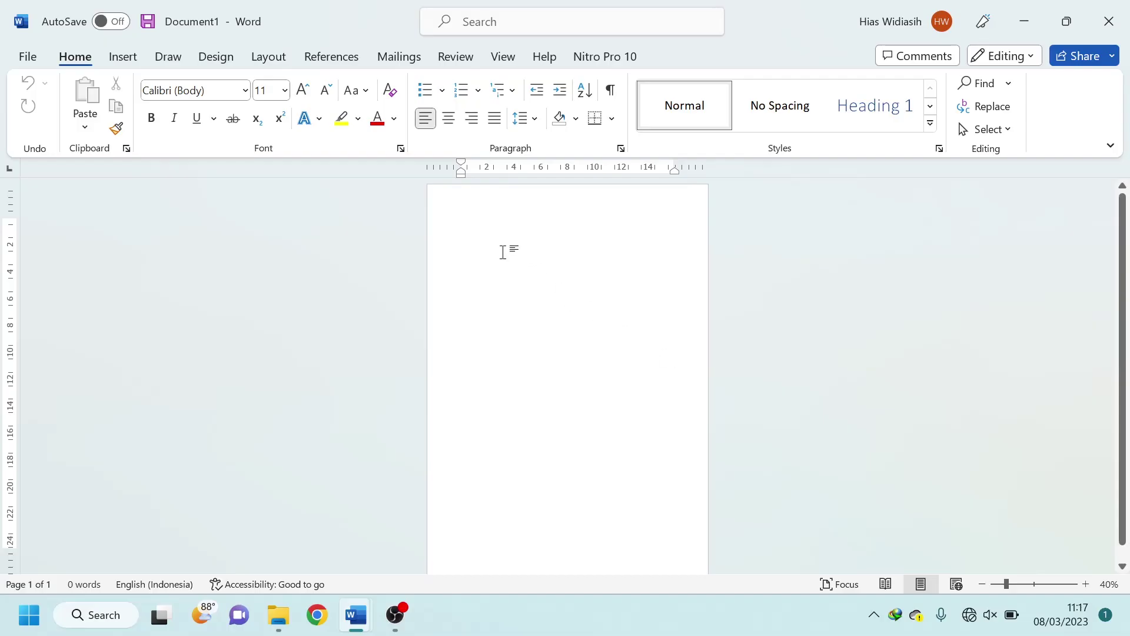
- Set the page size to A4 (21 cm x 29,7 cm)
{"action": "left_click", "coordinate": [270, 61]}
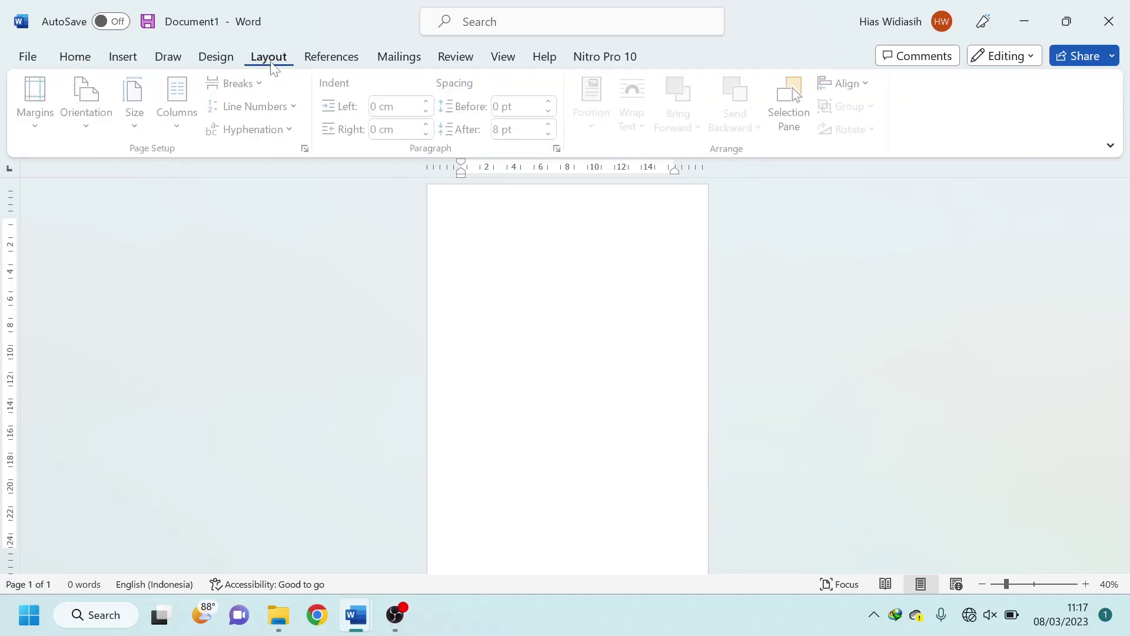
{"action": "left_click", "coordinate": [137, 126]}
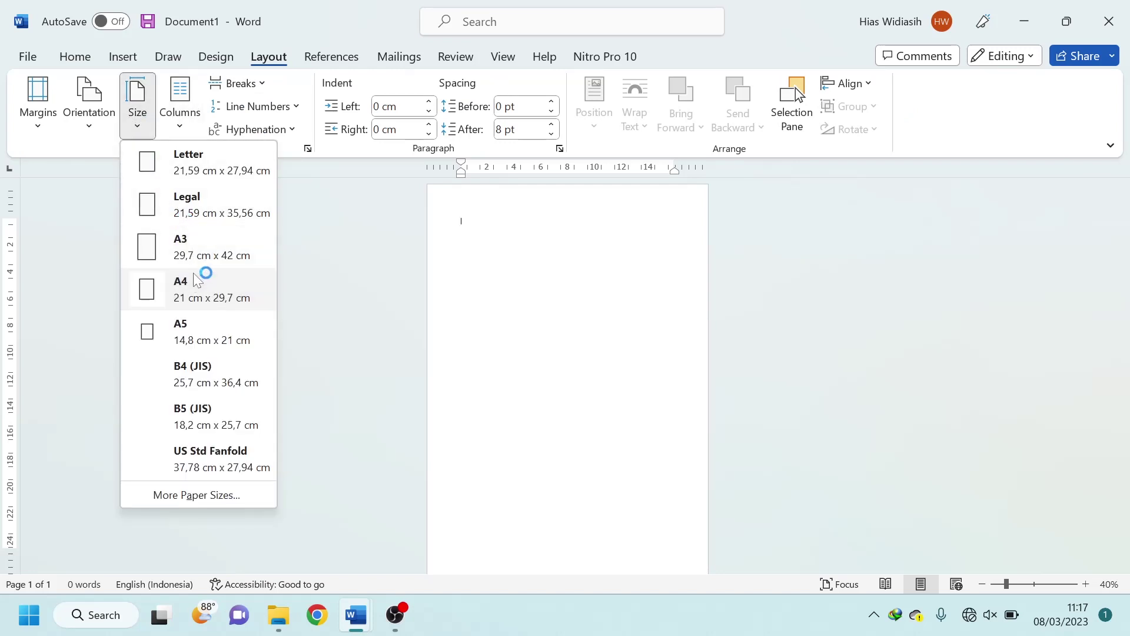
{"action": "left_click", "coordinate": [230, 293]}
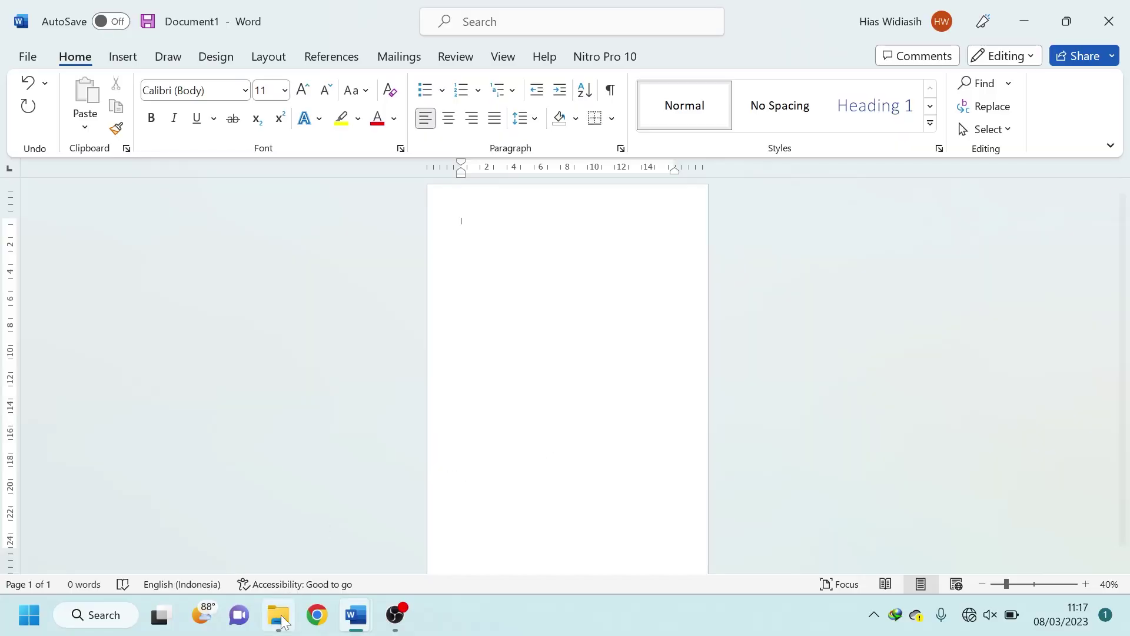
- Copy the ilustrasi-sekolah photo from the Cover Eps. 20 folder, then return to the Word document
{"action": "left_click", "coordinate": [281, 618]}
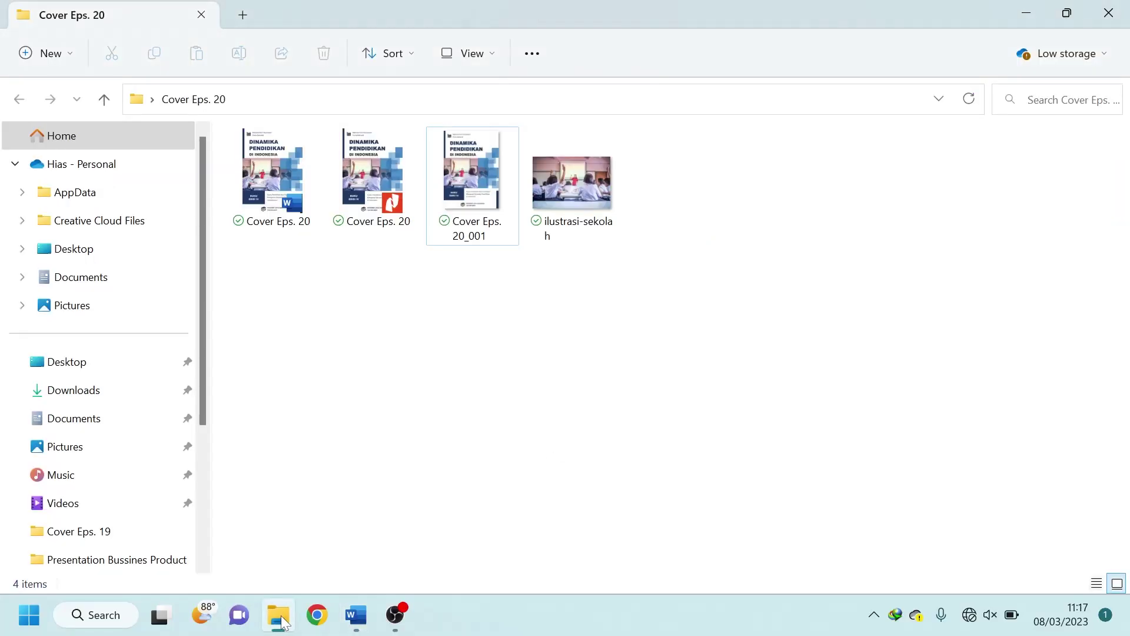
{"action": "left_click", "coordinate": [568, 180]}
{"action": "right_click", "coordinate": [568, 179]}
{"action": "mouse_move", "coordinate": [638, 158]}
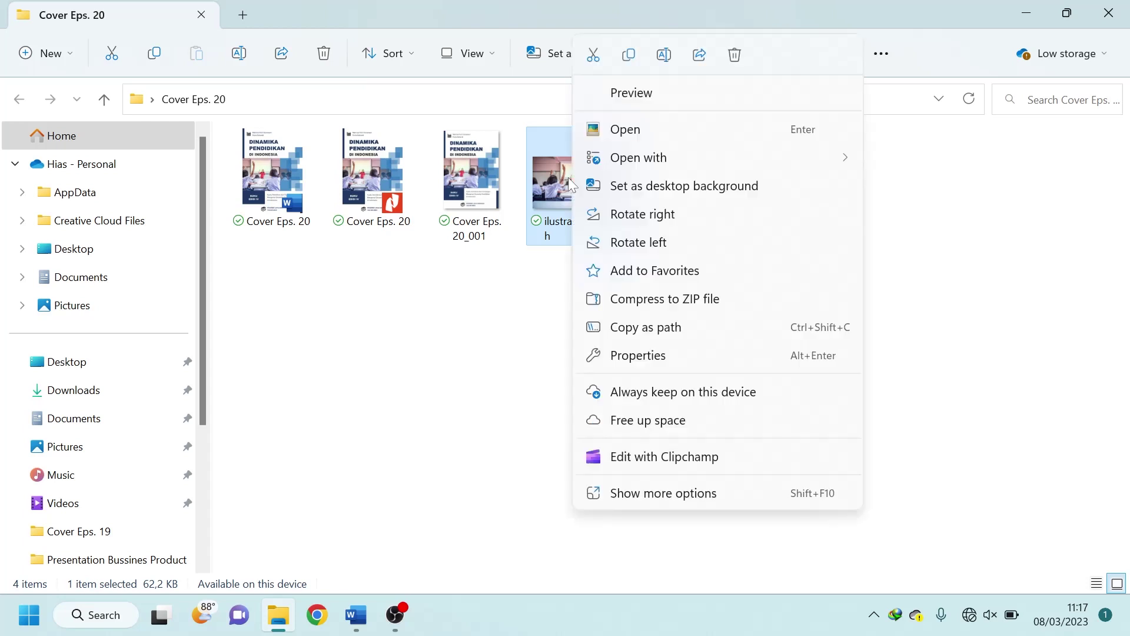
{"action": "left_click", "coordinate": [628, 56]}
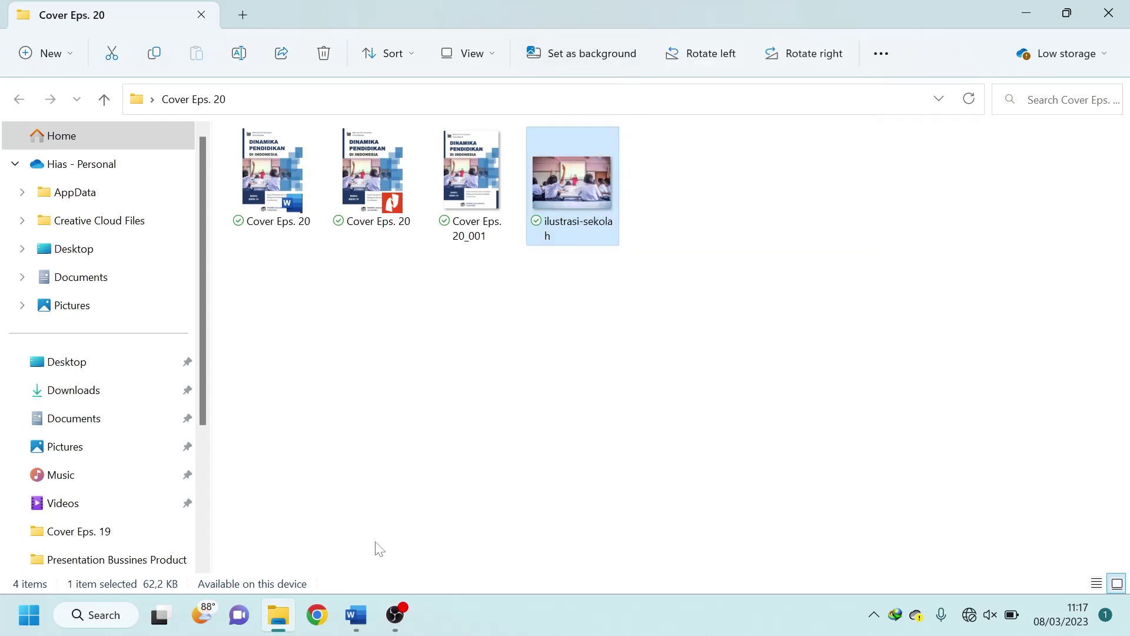
{"action": "mouse_move", "coordinate": [355, 614]}
{"action": "left_click", "coordinate": [440, 574]}
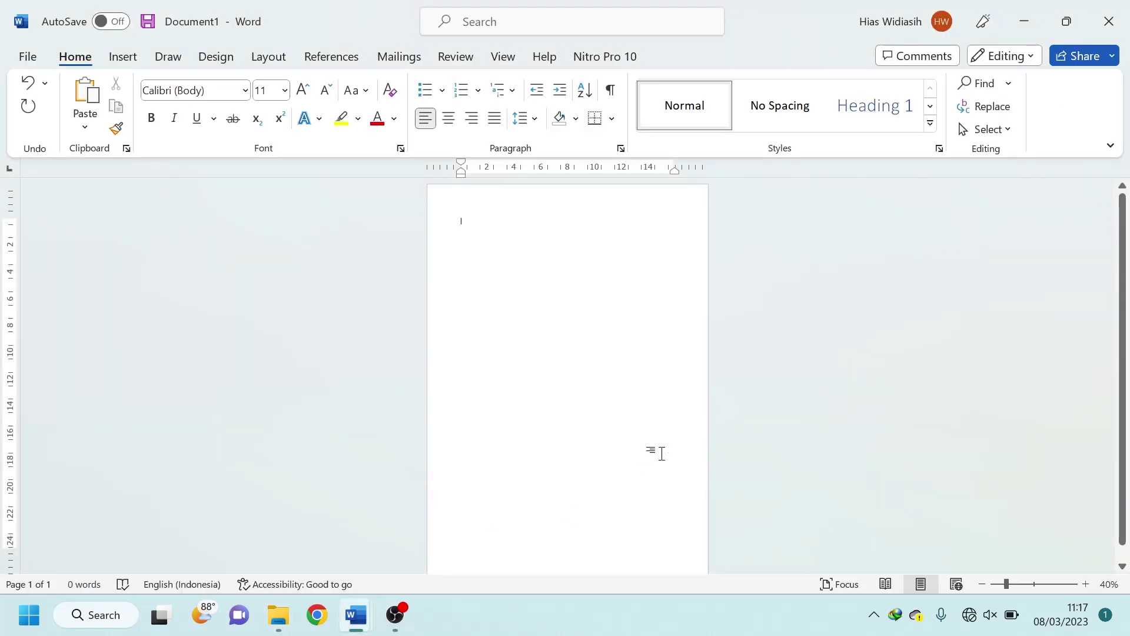
- Paste the classroom photo onto the page and set its wrapping to In Front of Text
{"action": "right_click", "coordinate": [891, 237]}
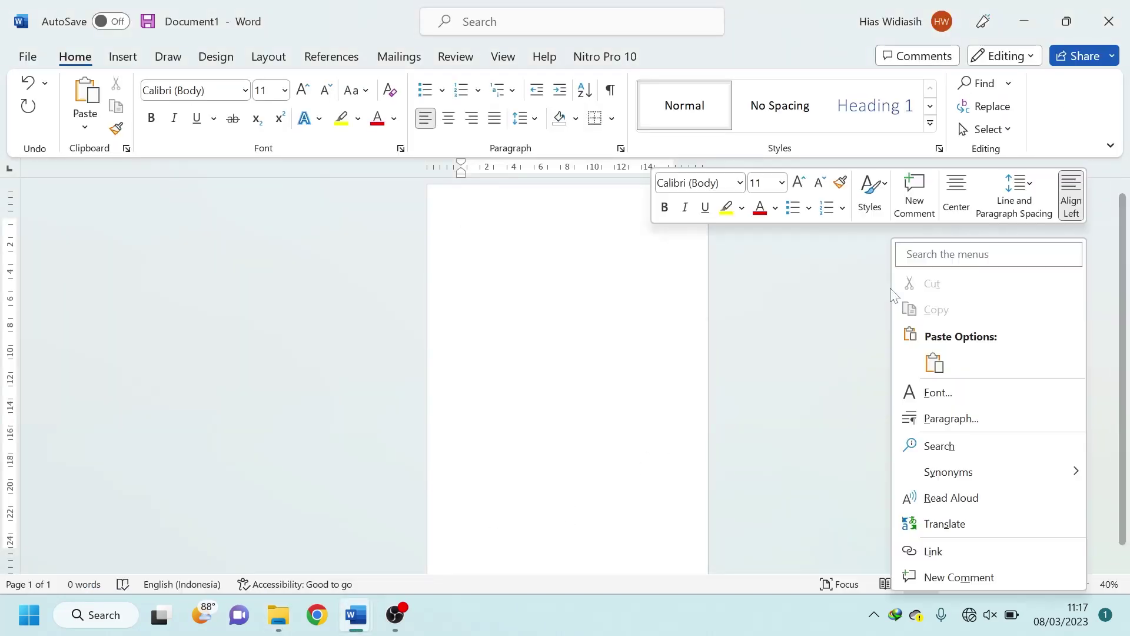
{"action": "left_click", "coordinate": [935, 362]}
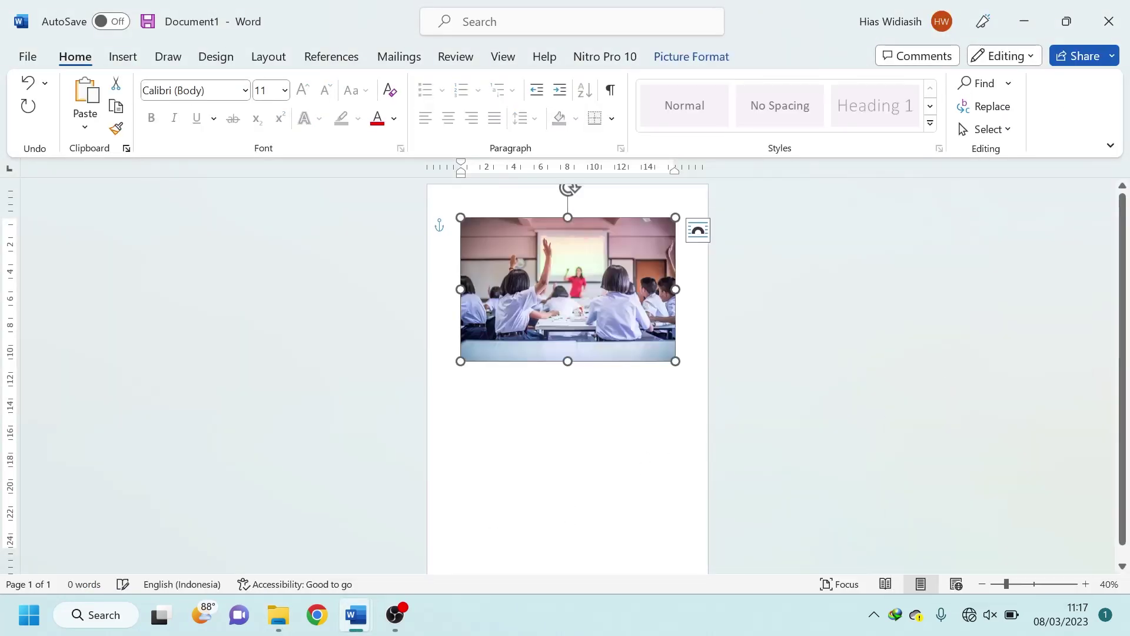
{"action": "right_click", "coordinate": [604, 262]}
{"action": "mouse_move", "coordinate": [660, 497]}
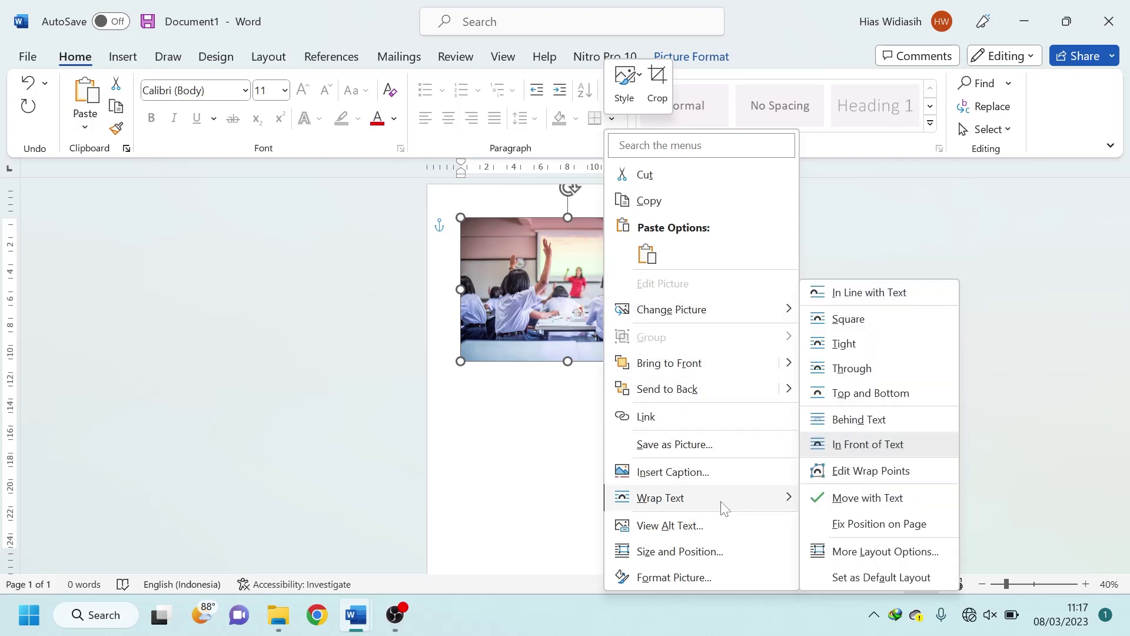
{"action": "left_click", "coordinate": [835, 445]}
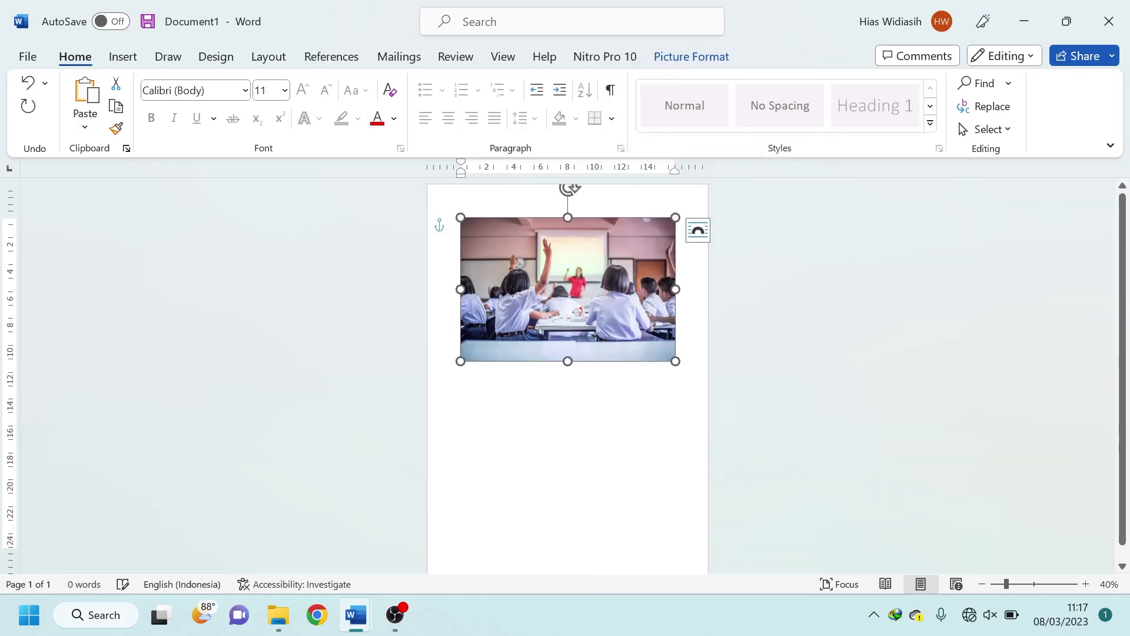
- Move the photo down and enlarge it to the full page width of 20.83 cm
{"action": "mouse_move", "coordinate": [596, 295]}
{"action": "left_mouse_down"}
{"action": "mouse_move", "coordinate": [594, 410]}
{"action": "mouse_move", "coordinate": [618, 419]}
{"action": "left_mouse_up"}
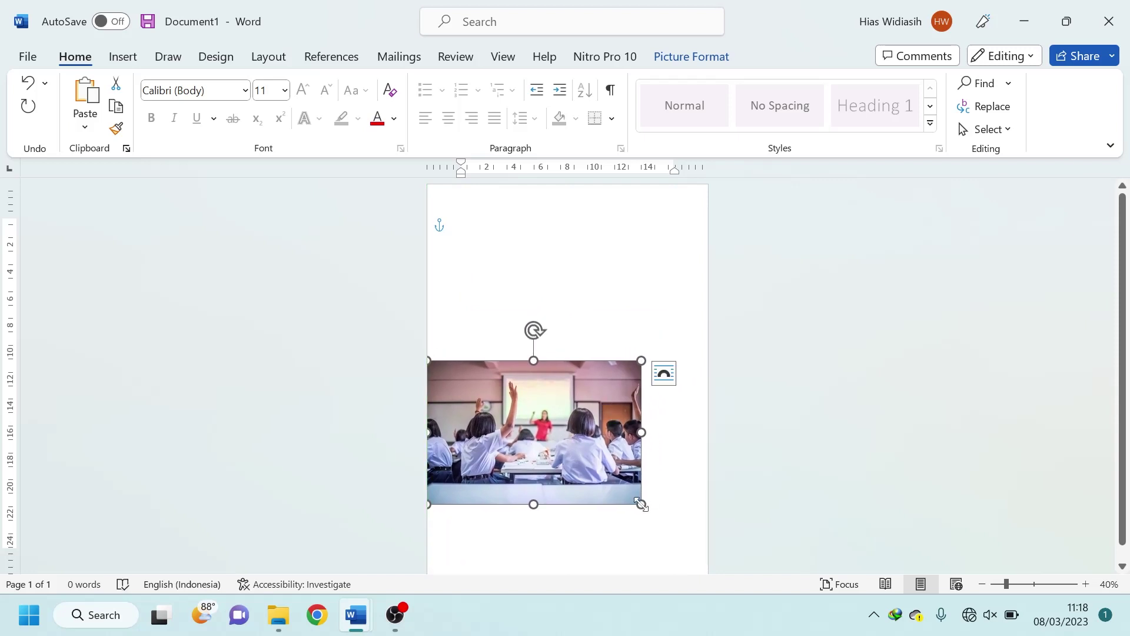
{"action": "left_click_drag", "start_coordinate": [642, 504], "coordinate": [698, 557]}
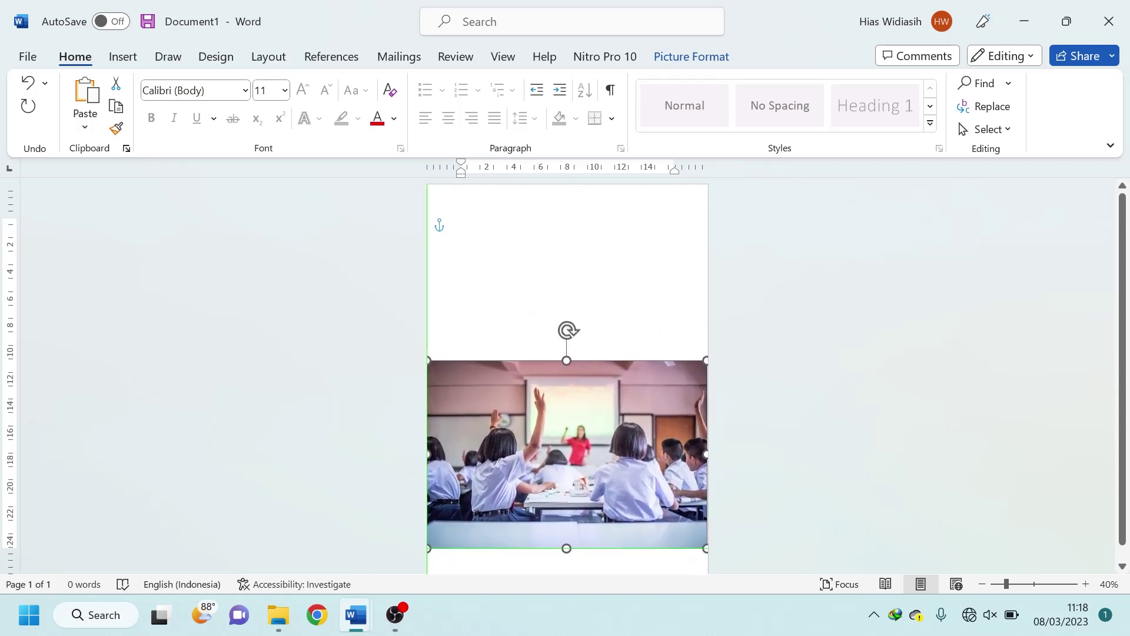
{"action": "scroll", "coordinate": [567, 412], "scroll_direction": "down", "scroll_amount": 1}
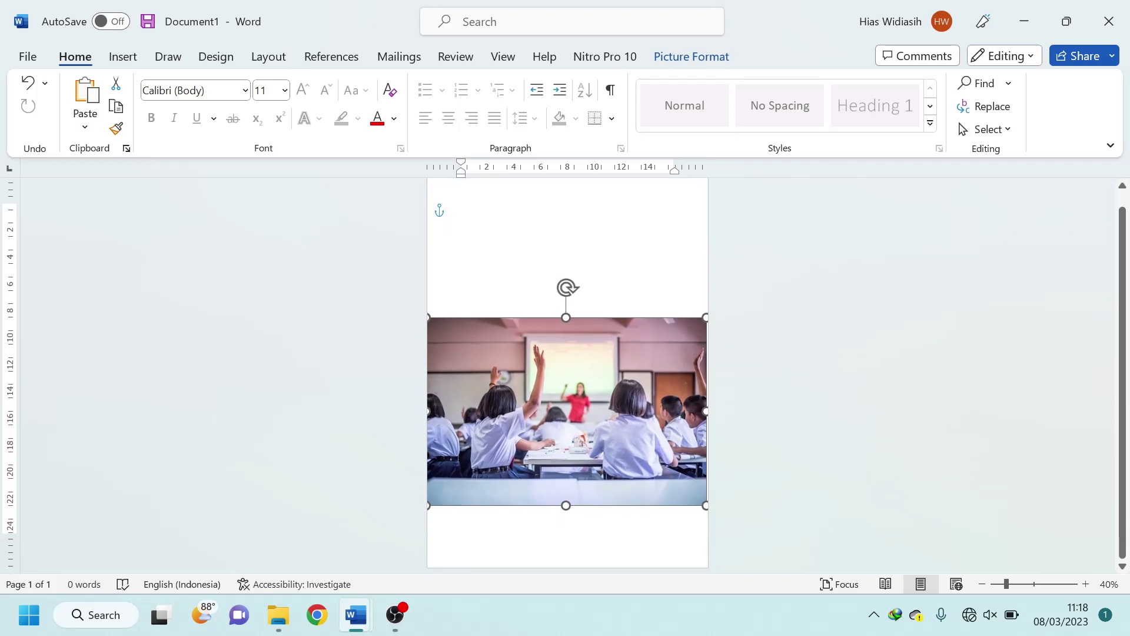
{"action": "left_click", "coordinate": [691, 57]}
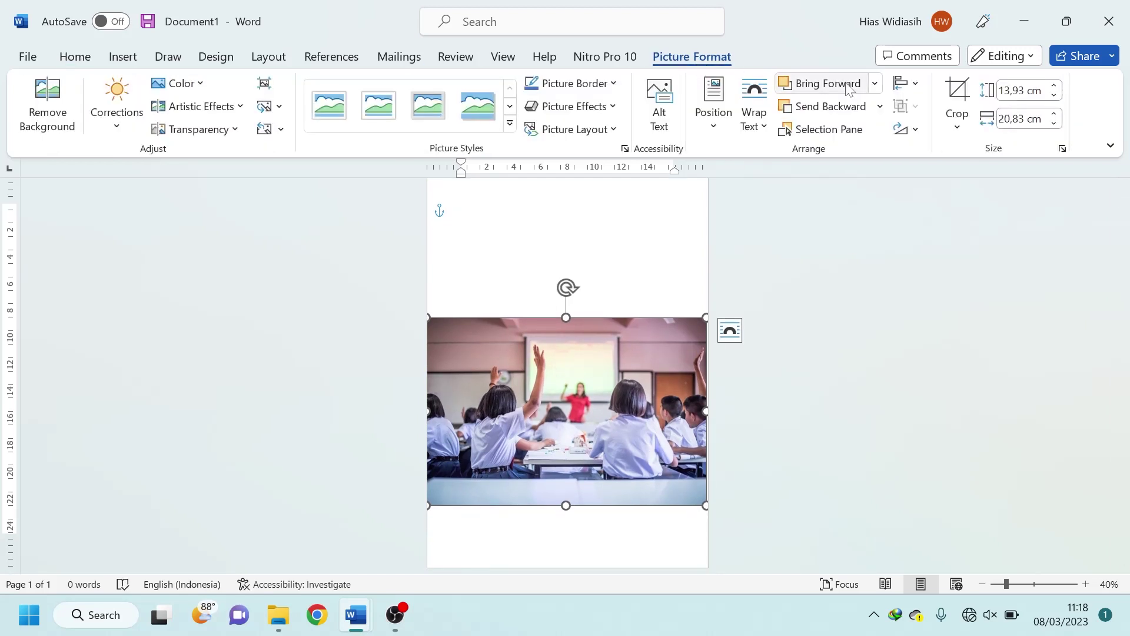
- Crop the top and bottom off the photo and move it against the left edge
{"action": "left_click", "coordinate": [957, 97]}
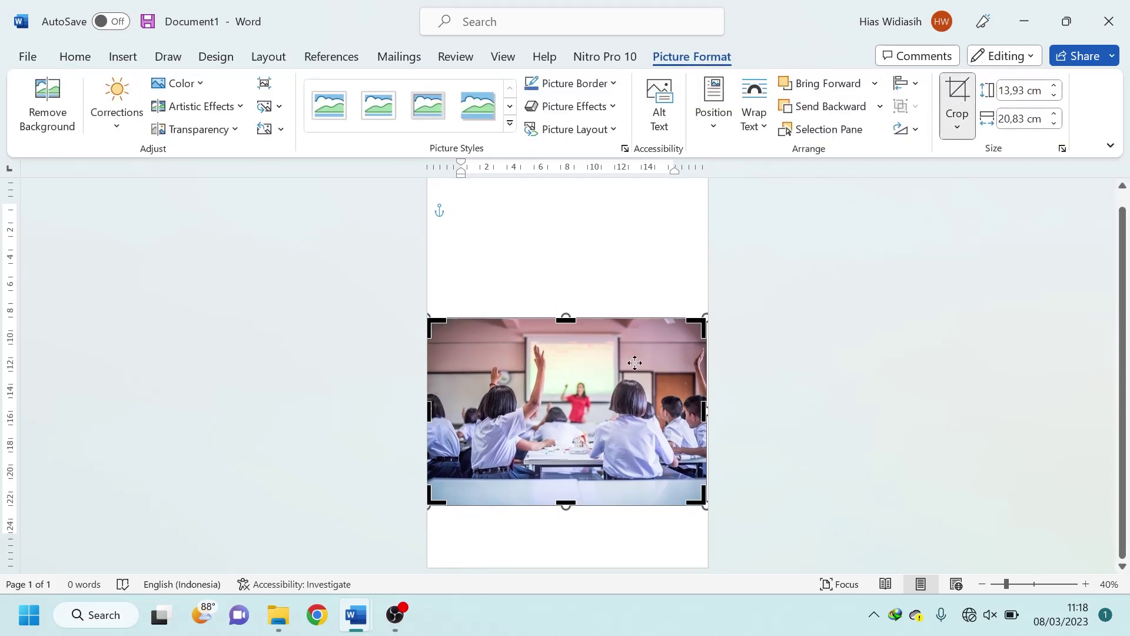
{"action": "left_click_drag", "start_coordinate": [566, 504], "coordinate": [570, 474]}
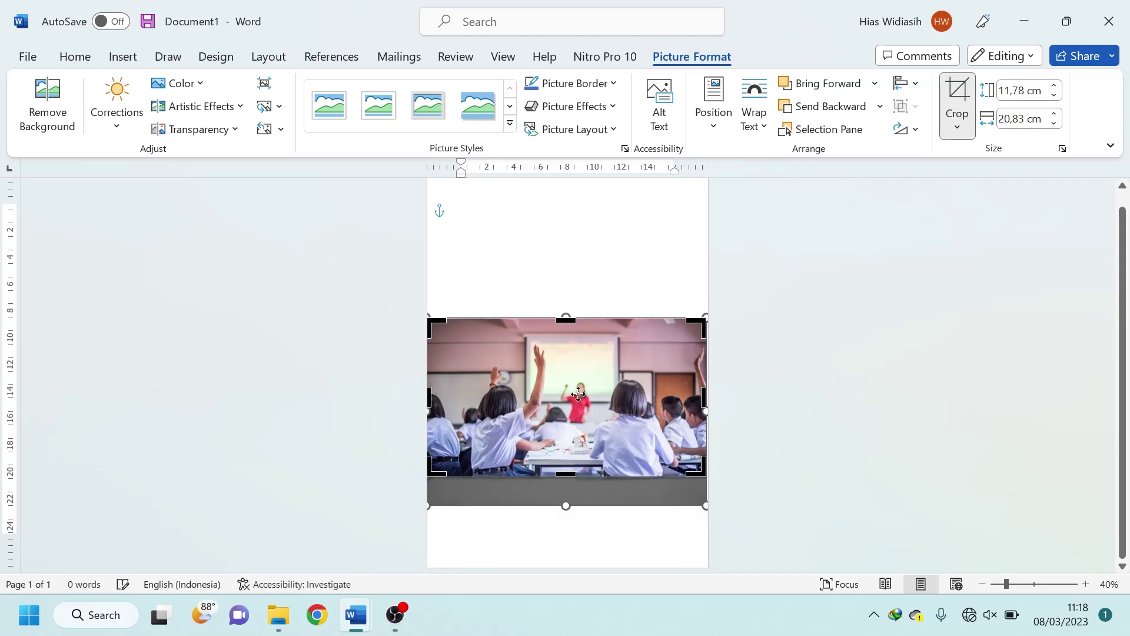
{"action": "left_click_drag", "start_coordinate": [569, 321], "coordinate": [574, 333]}
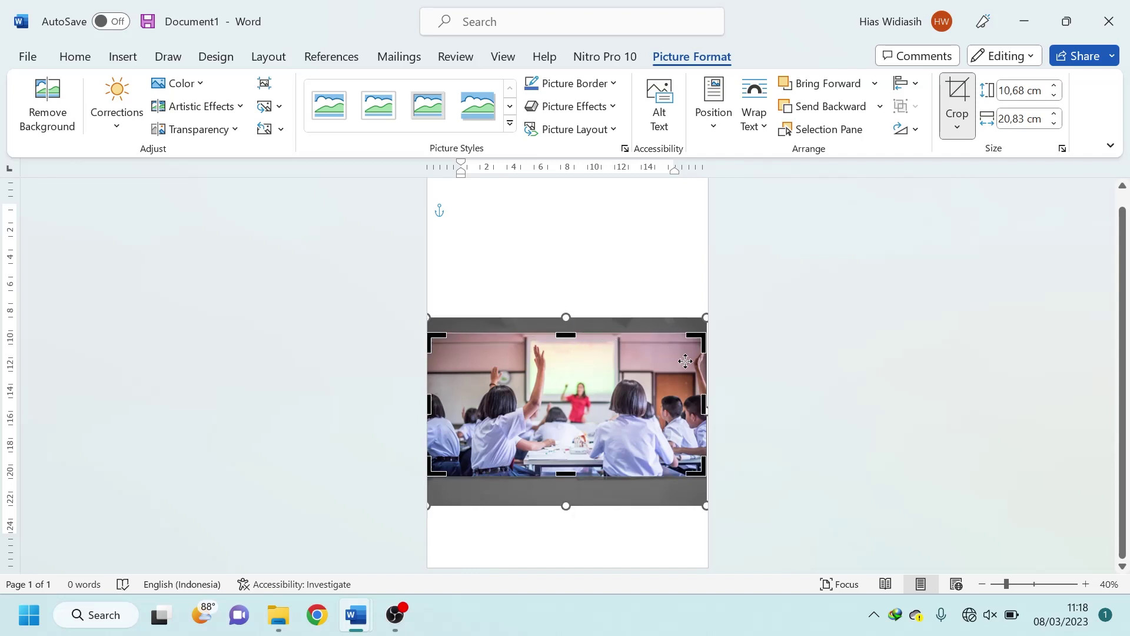
{"action": "left_click", "coordinate": [957, 99]}
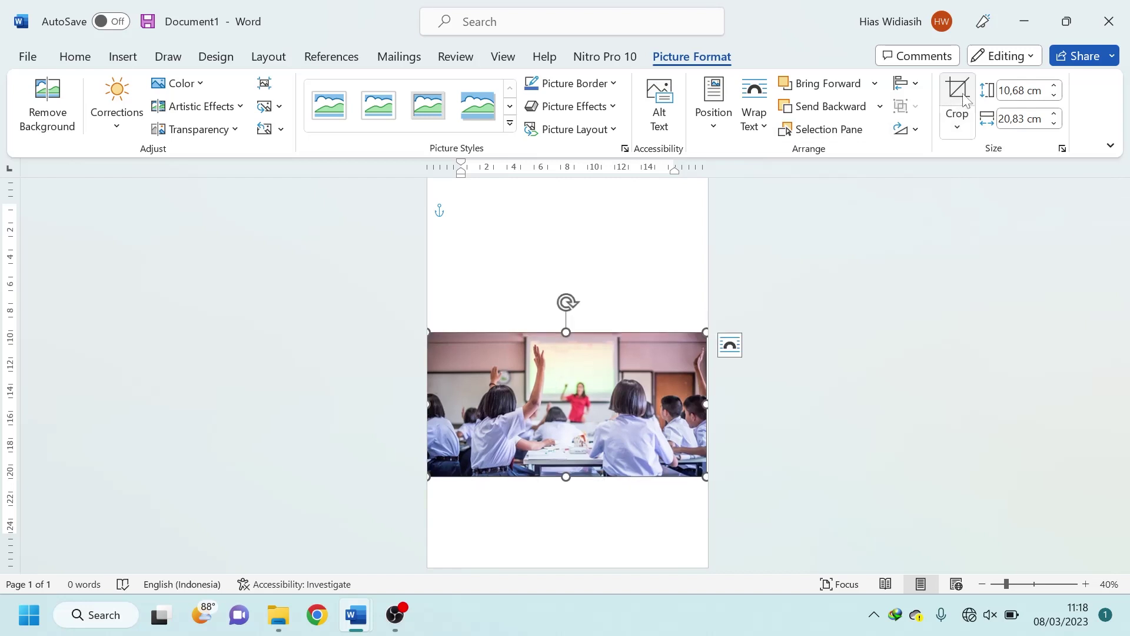
{"action": "left_click_drag", "start_coordinate": [659, 391], "coordinate": [618, 378]}
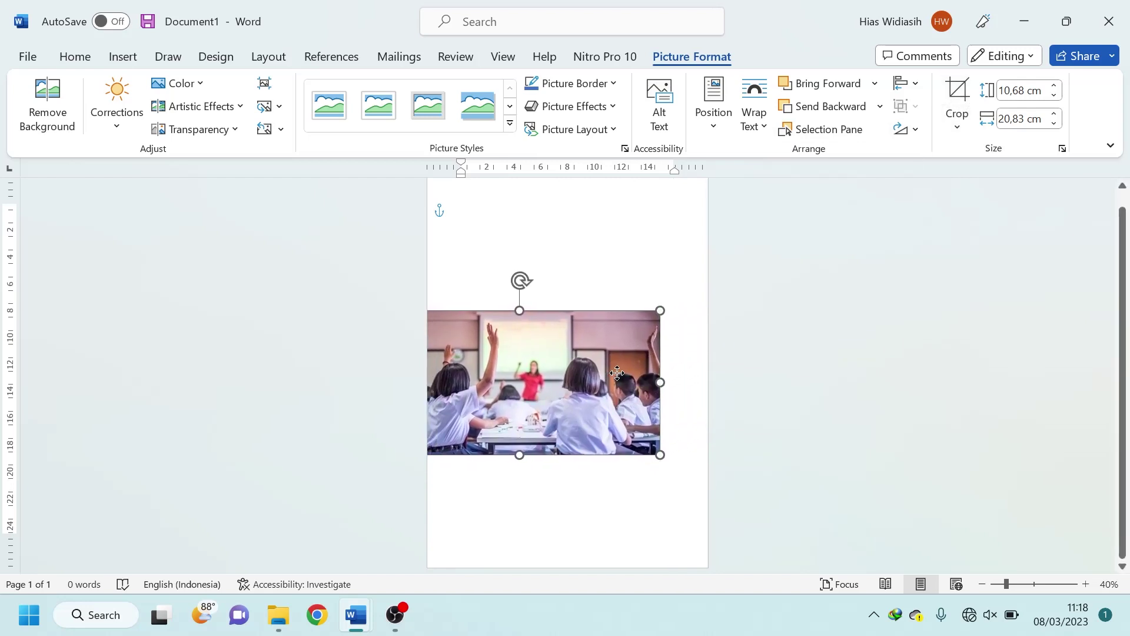
- Trim a little off the photo's right side to 20.41 cm wide and nudge it left
{"action": "scroll", "coordinate": [623, 392], "scroll_direction": "up", "scroll_amount": 1}
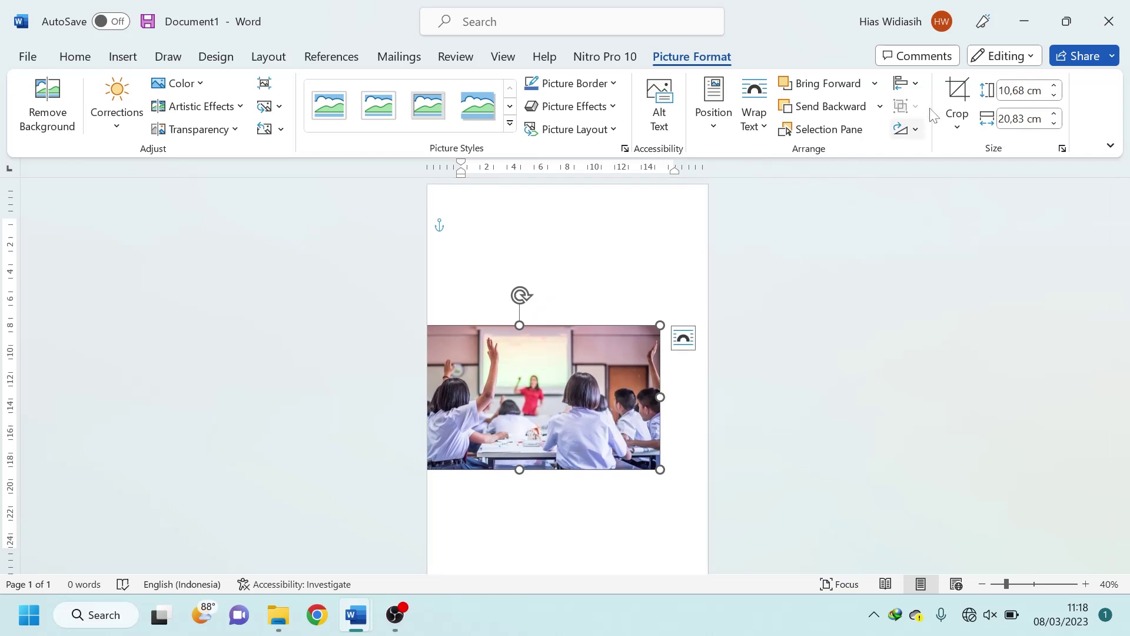
{"action": "left_click", "coordinate": [963, 85]}
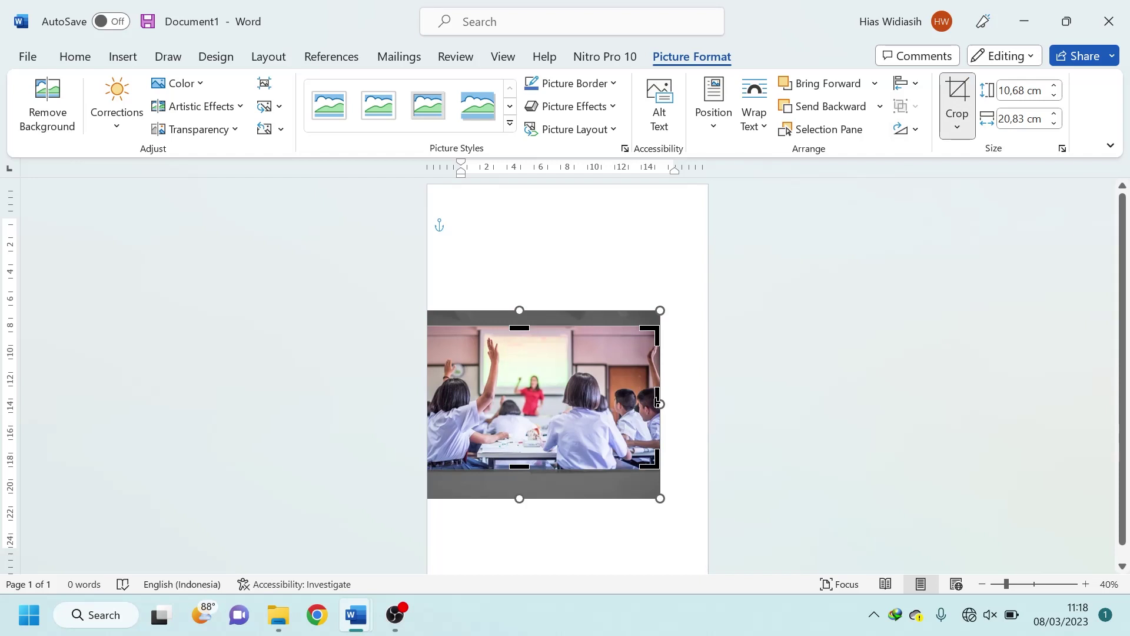
{"action": "left_click_drag", "start_coordinate": [658, 402], "coordinate": [654, 441]}
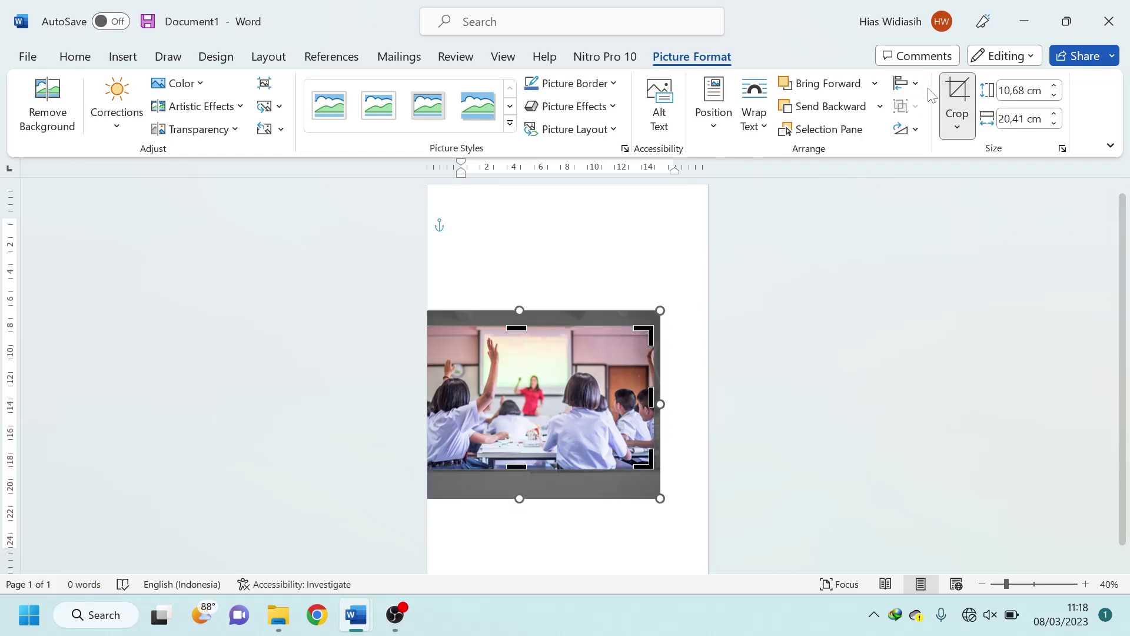
{"action": "left_click", "coordinate": [959, 86]}
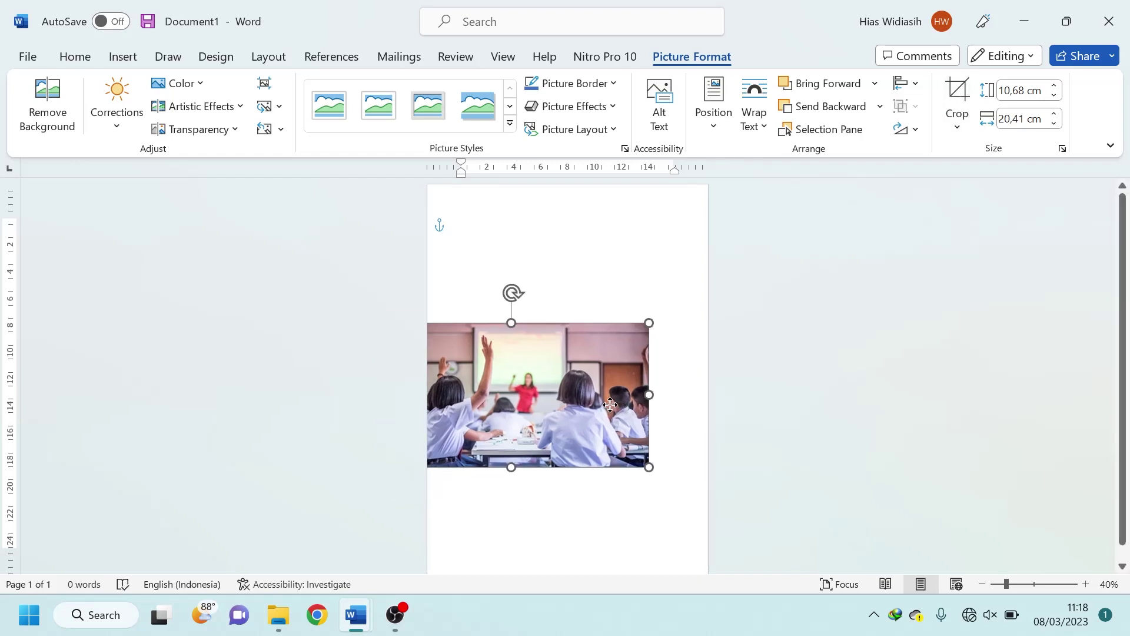
{"action": "left_click_drag", "start_coordinate": [610, 405], "coordinate": [607, 407]}
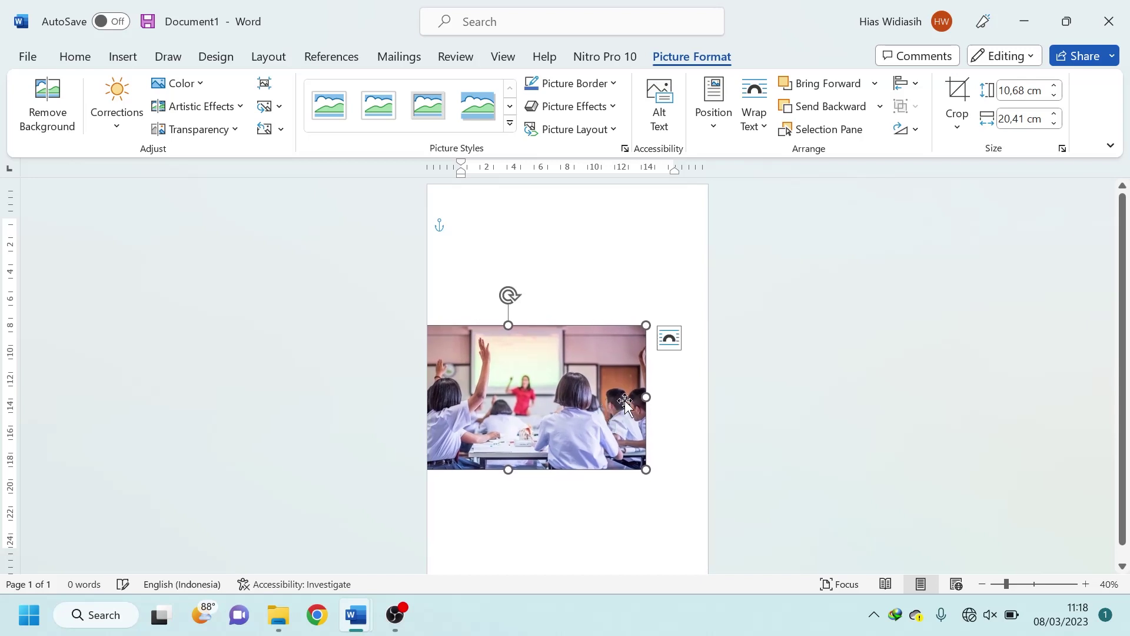
{"action": "left_click", "coordinate": [461, 221]}
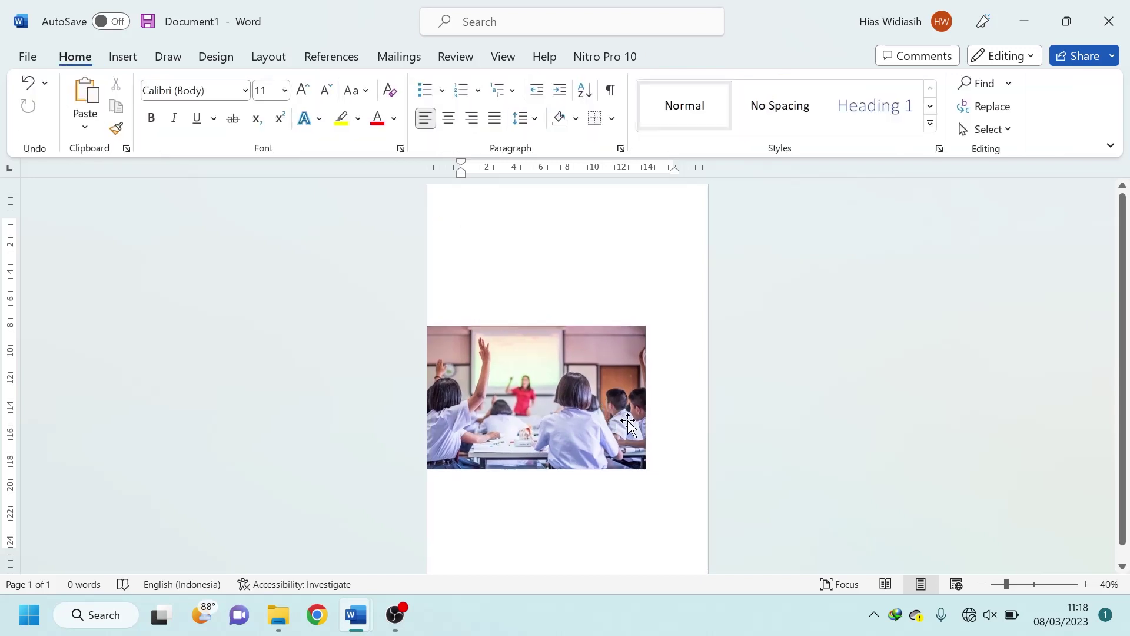
{"action": "left_click", "coordinate": [121, 56]}
{"action": "triple_click", "coordinate": [355, 275]}
{"action": "left_click", "coordinate": [462, 221]}
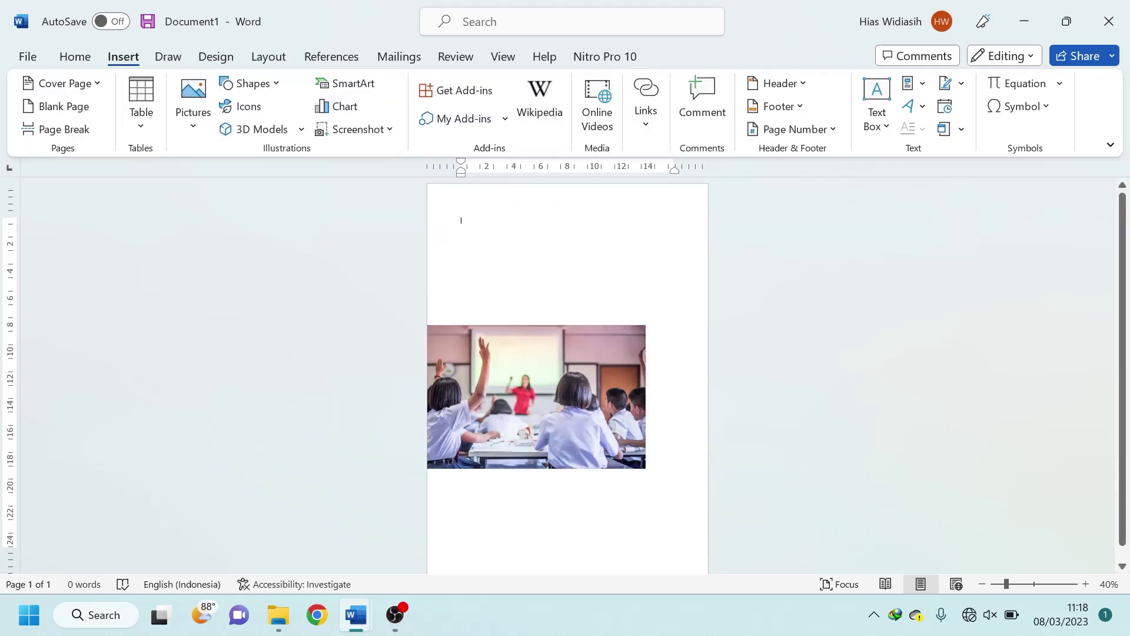
{"action": "left_click", "coordinate": [75, 56]}
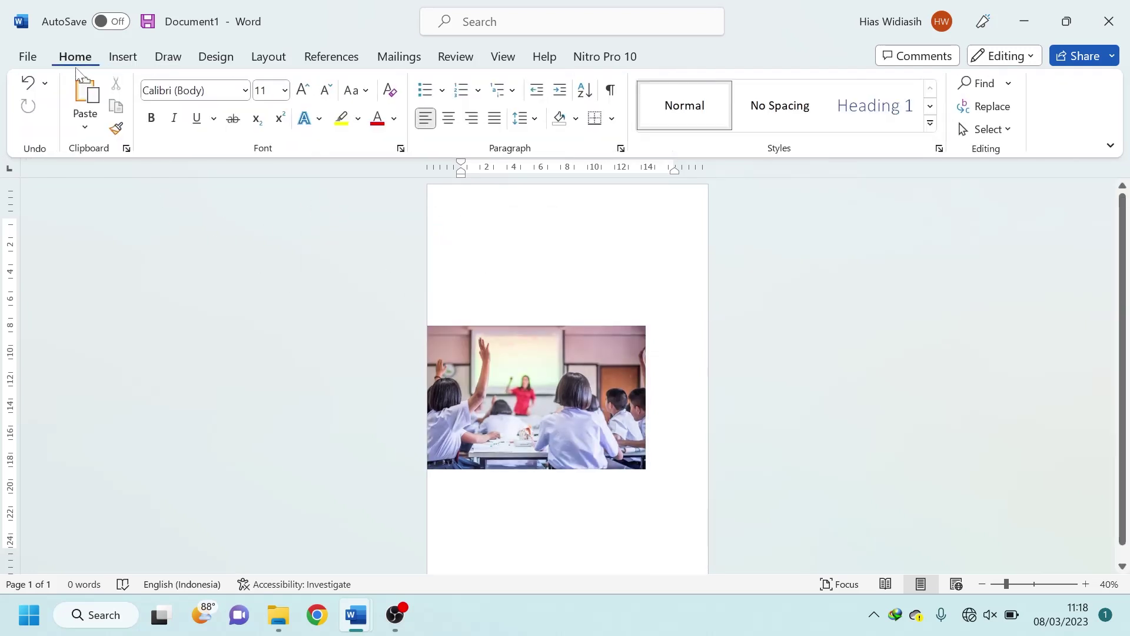
{"action": "left_click", "coordinate": [642, 329]}
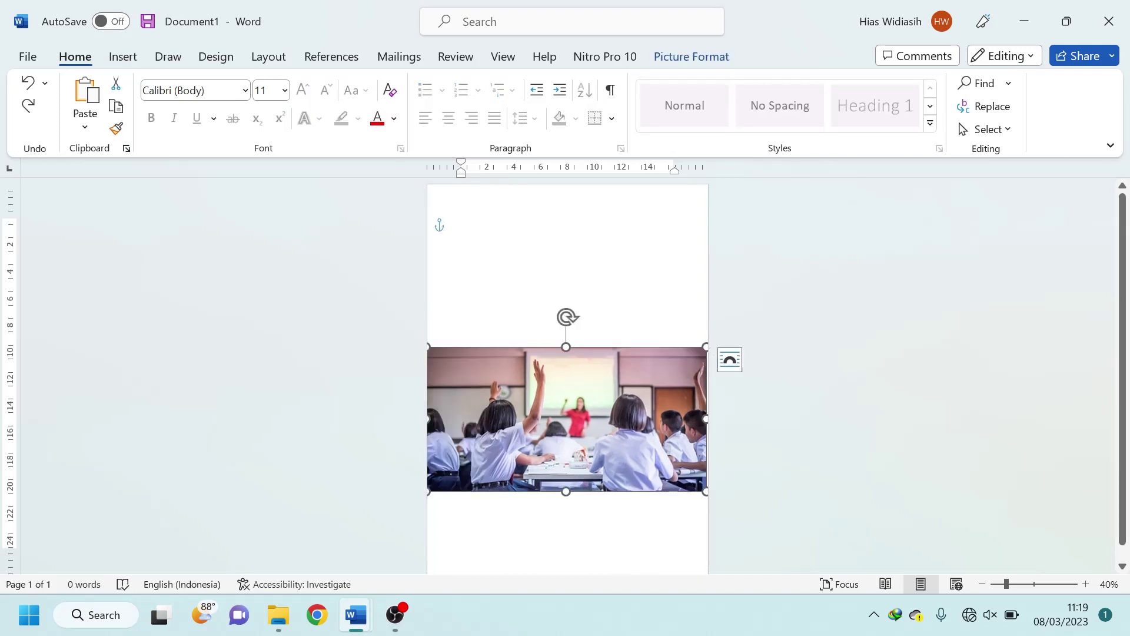
{"action": "mouse_move", "coordinate": [683, 435]}
{"action": "left_mouse_down"}
{"action": "mouse_move", "coordinate": [625, 432]}
{"action": "mouse_move", "coordinate": [619, 416]}
{"action": "left_mouse_up"}
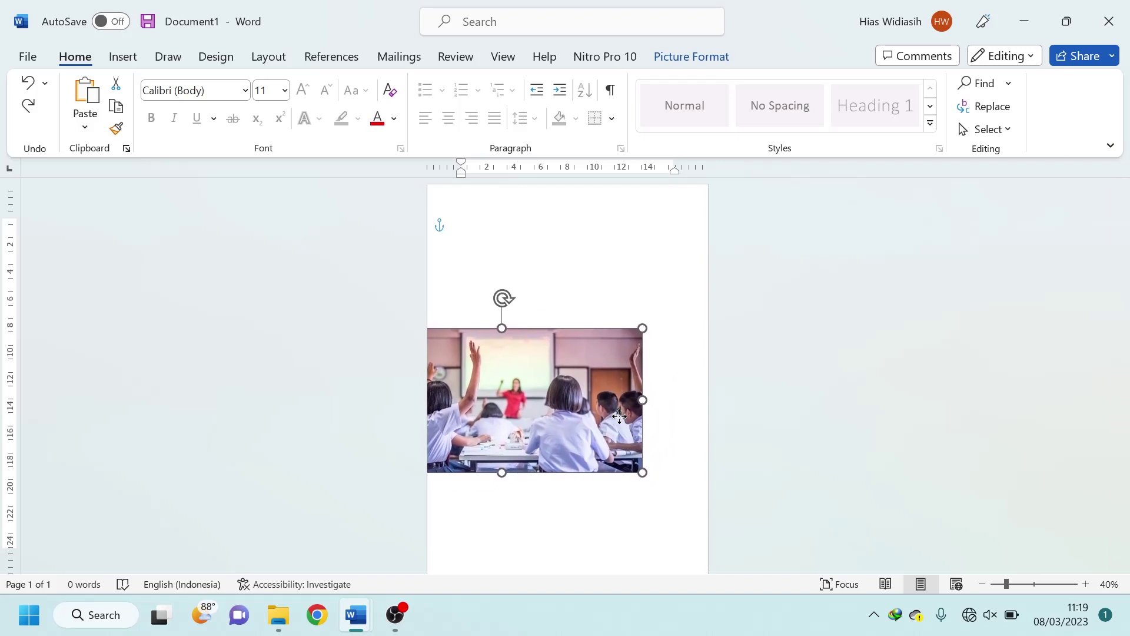
{"action": "key", "text": "Up"}
{"action": "key", "text": "Down"}
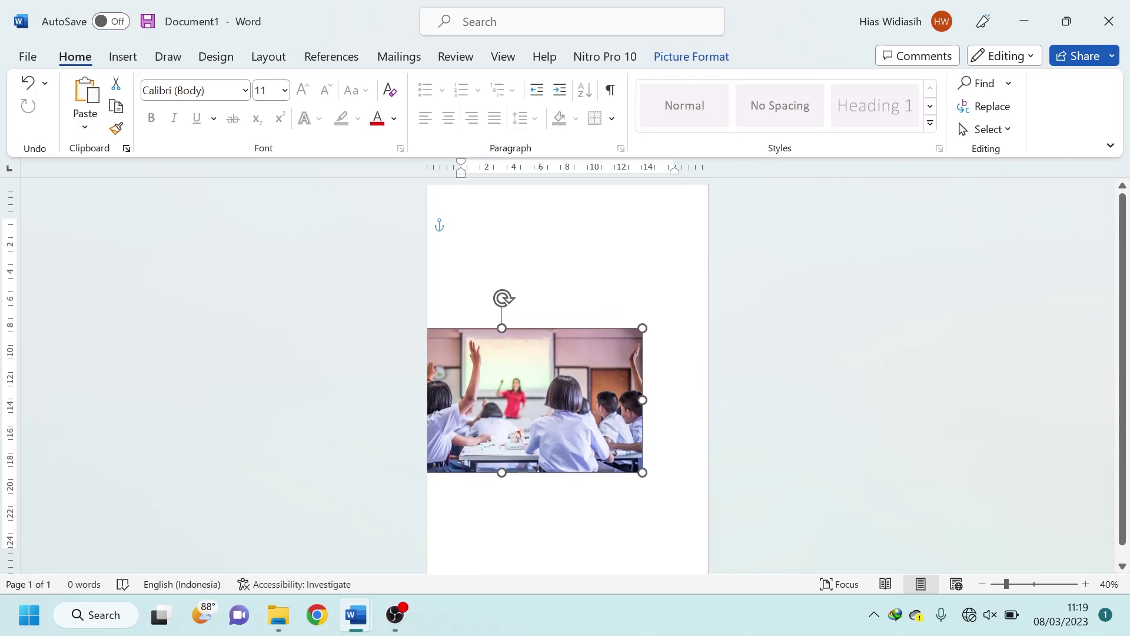
{"action": "left_click", "coordinate": [461, 221]}
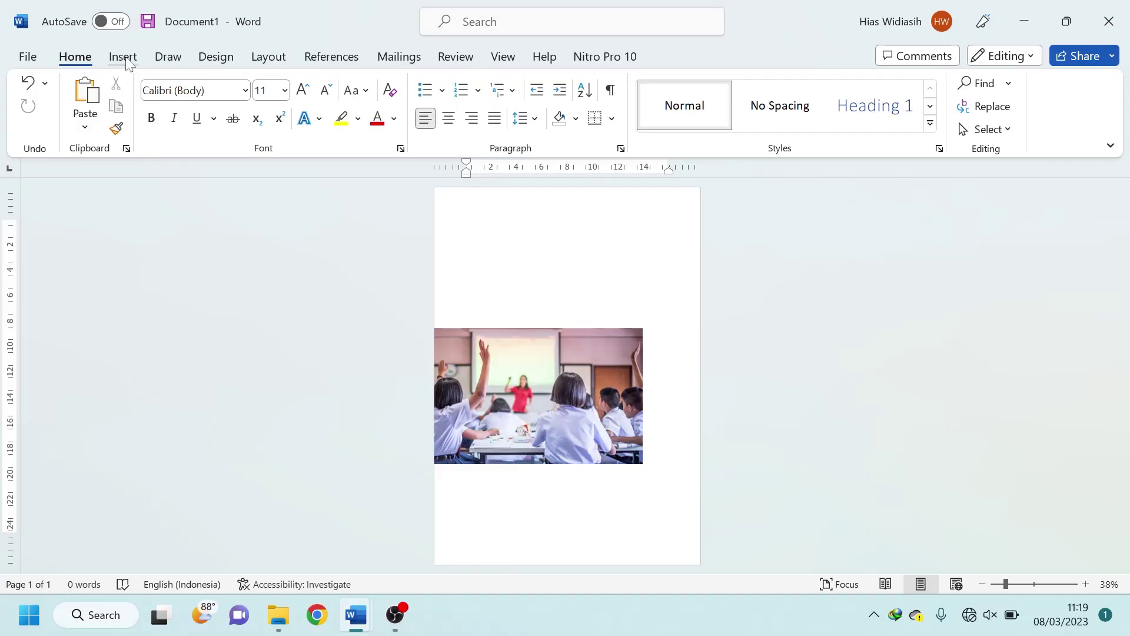
- Draw a white, outline-free rectangle over the photo's top-right corner
{"action": "left_click", "coordinate": [125, 57]}
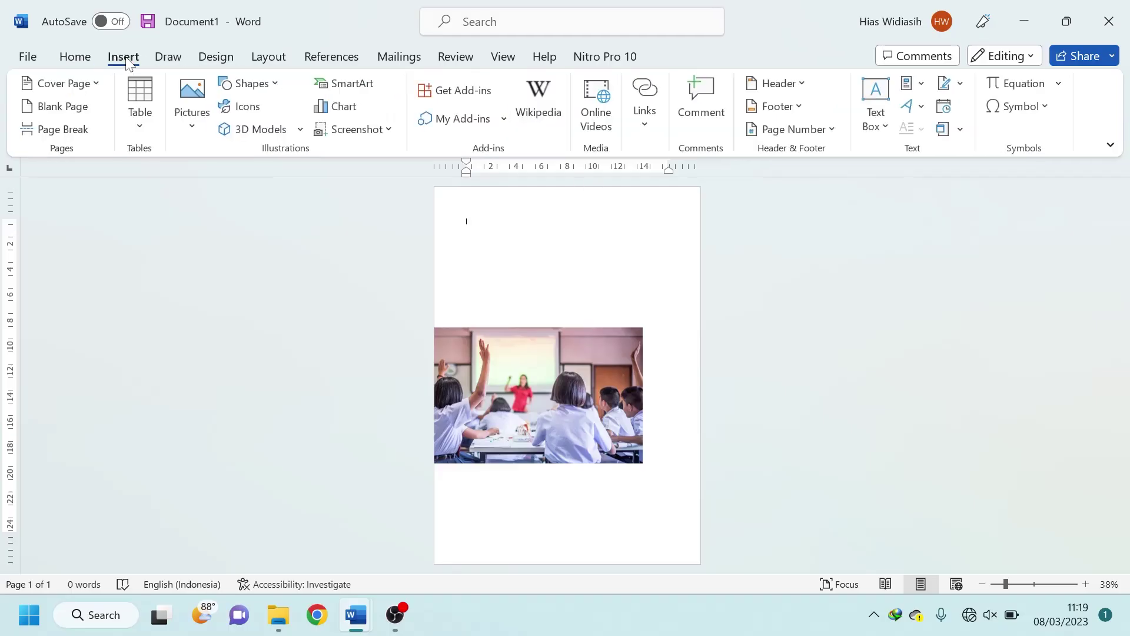
{"action": "left_click", "coordinate": [264, 88]}
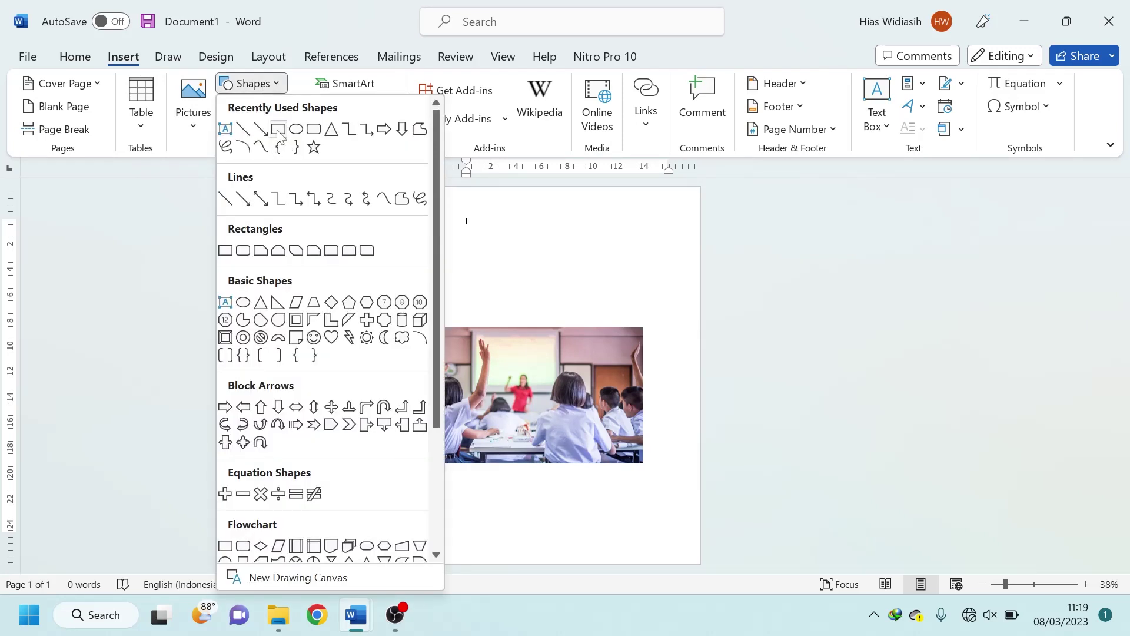
{"action": "left_click", "coordinate": [278, 129]}
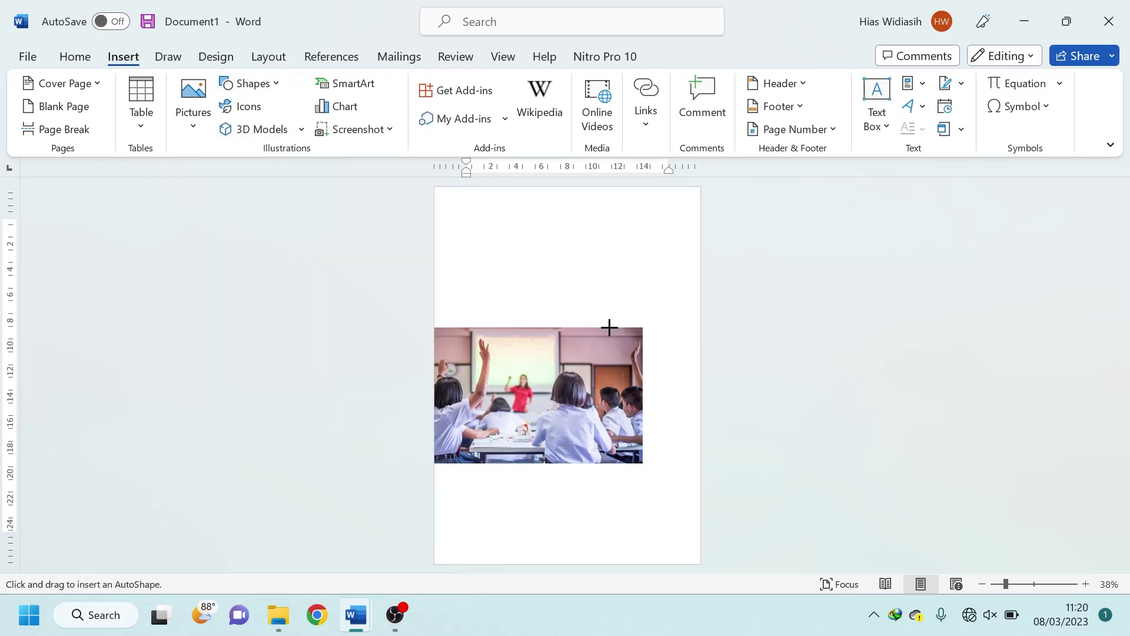
{"action": "left_click_drag", "start_coordinate": [609, 327], "coordinate": [722, 375]}
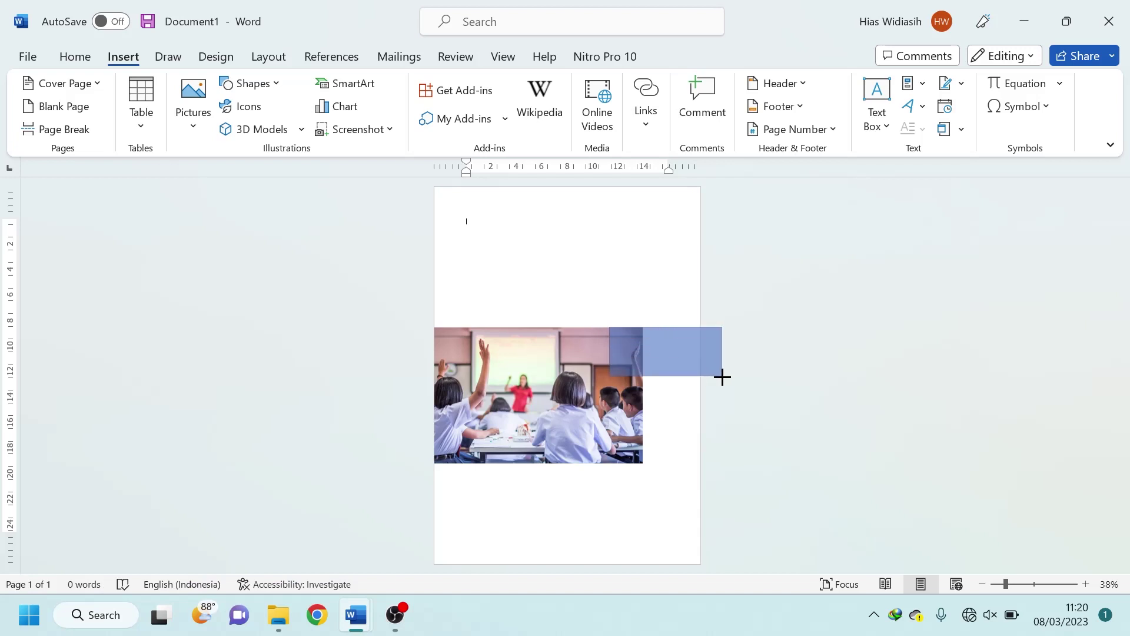
{"action": "left_click", "coordinate": [395, 83]}
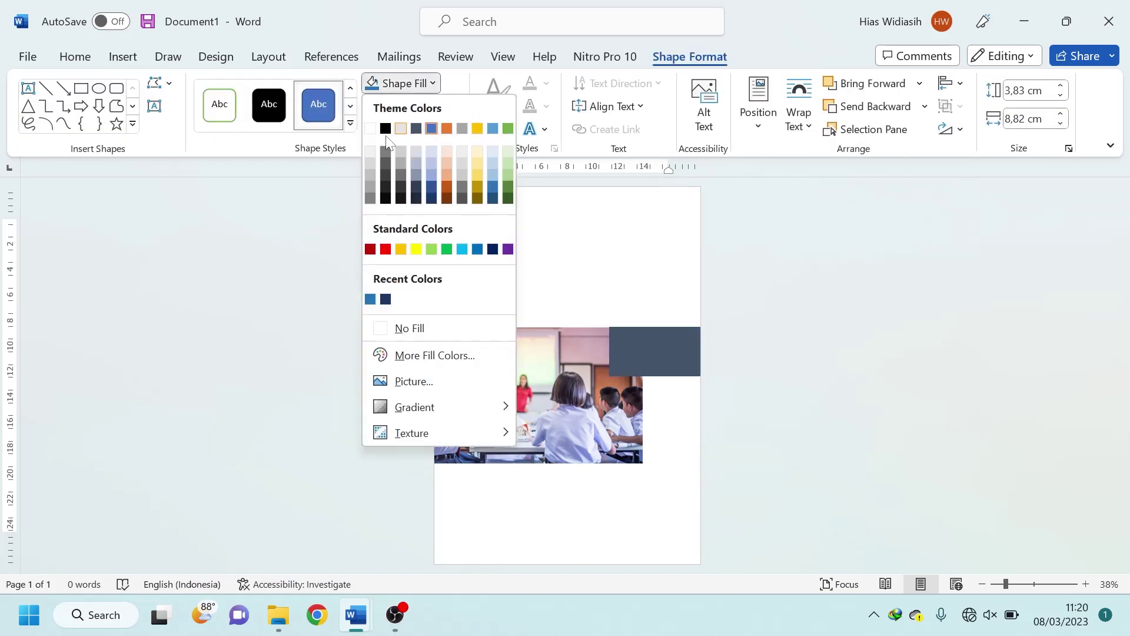
{"action": "left_click", "coordinate": [370, 128]}
{"action": "left_click", "coordinate": [415, 106]}
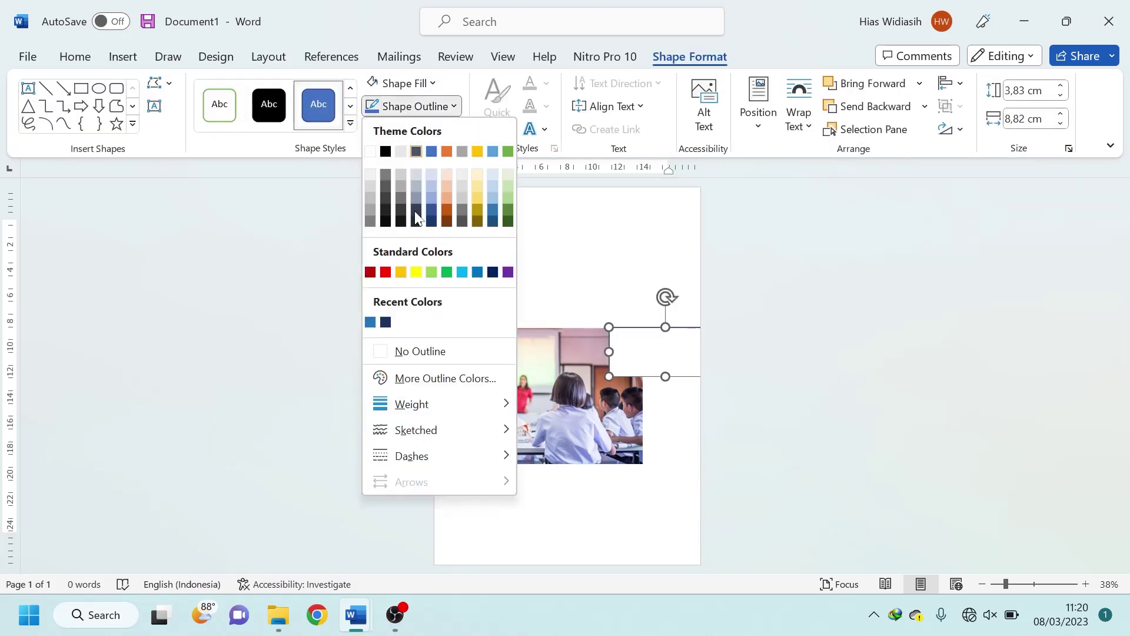
{"action": "left_click", "coordinate": [419, 352]}
{"action": "left_click_drag", "start_coordinate": [663, 376], "coordinate": [661, 377]}
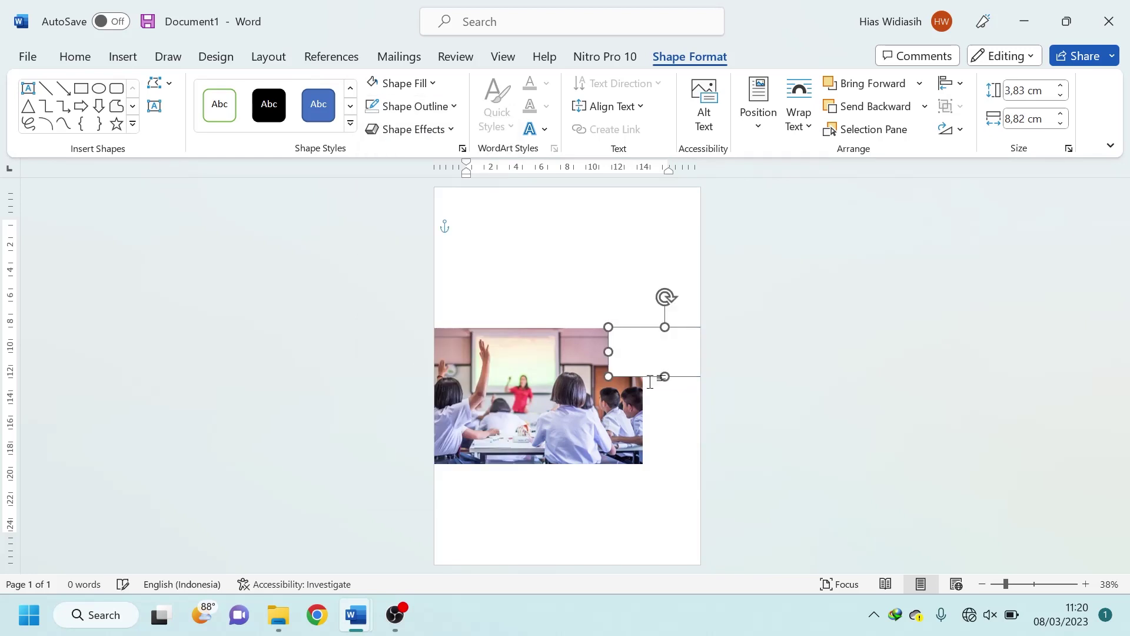
- Copy the white rectangle to the photo's bottom-right corner and left-align both rectangles
{"action": "right_click", "coordinate": [675, 349]}
{"action": "left_click", "coordinate": [732, 173]}
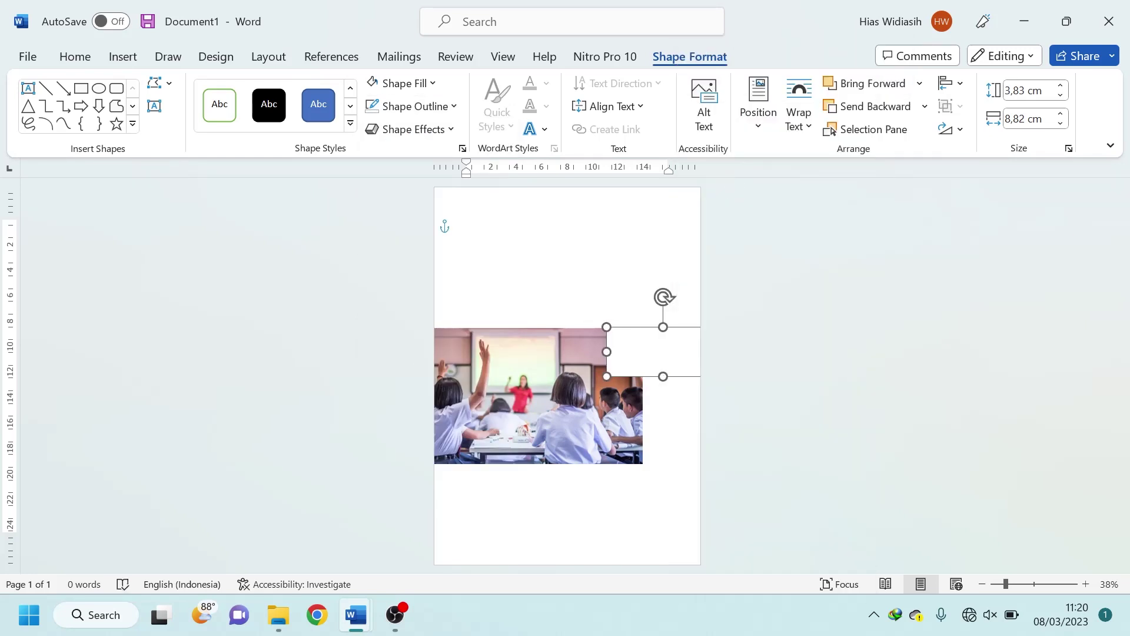
{"action": "right_click", "coordinate": [916, 295]}
{"action": "left_click", "coordinate": [971, 361]}
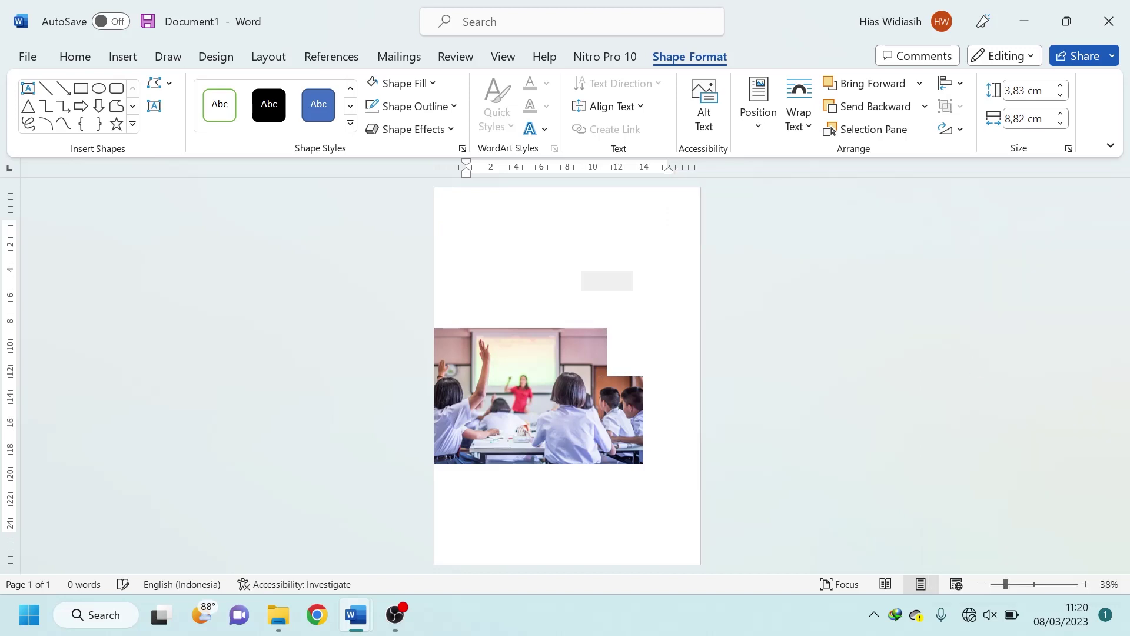
{"action": "left_click_drag", "start_coordinate": [507, 260], "coordinate": [652, 443]}
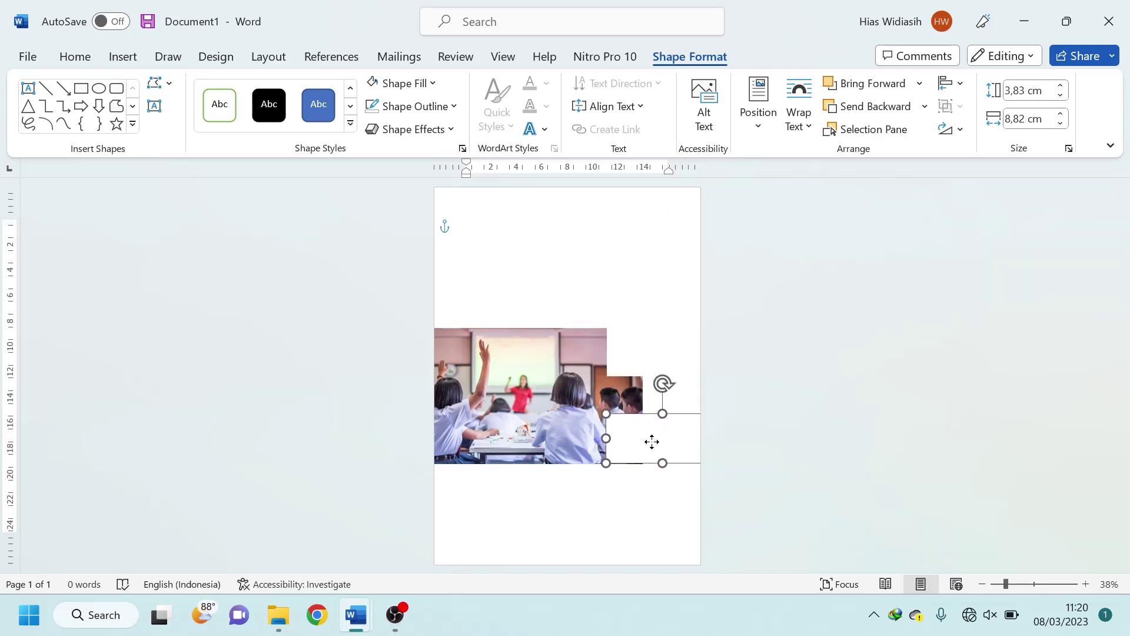
{"action": "left_click", "coordinate": [636, 360], "text": "shift"}
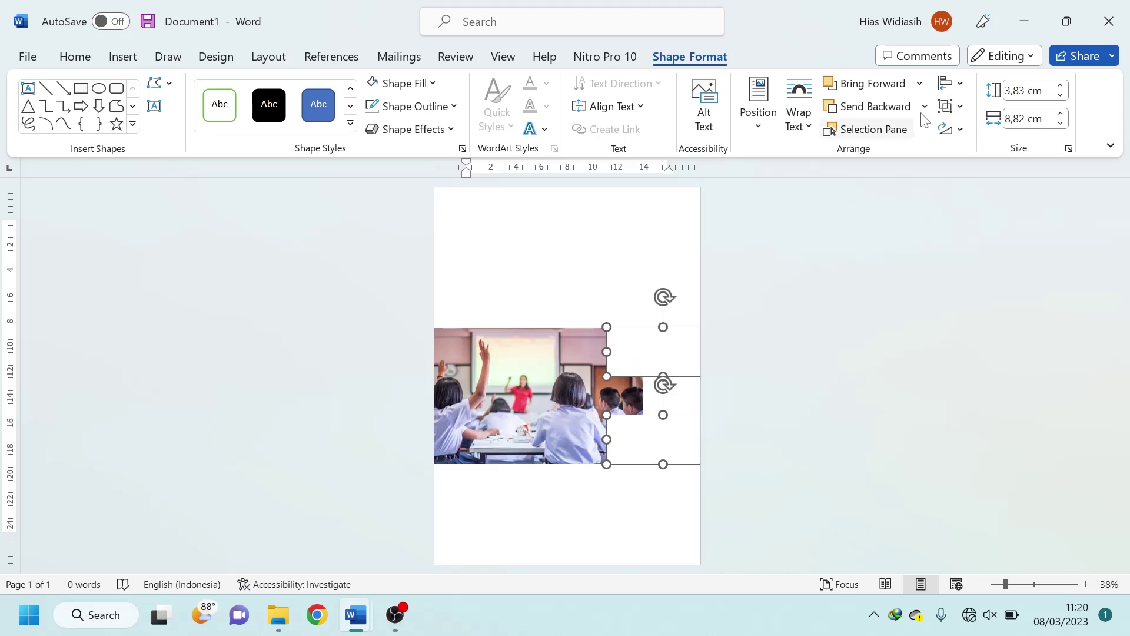
{"action": "left_click", "coordinate": [952, 83]}
{"action": "left_click", "coordinate": [961, 108]}
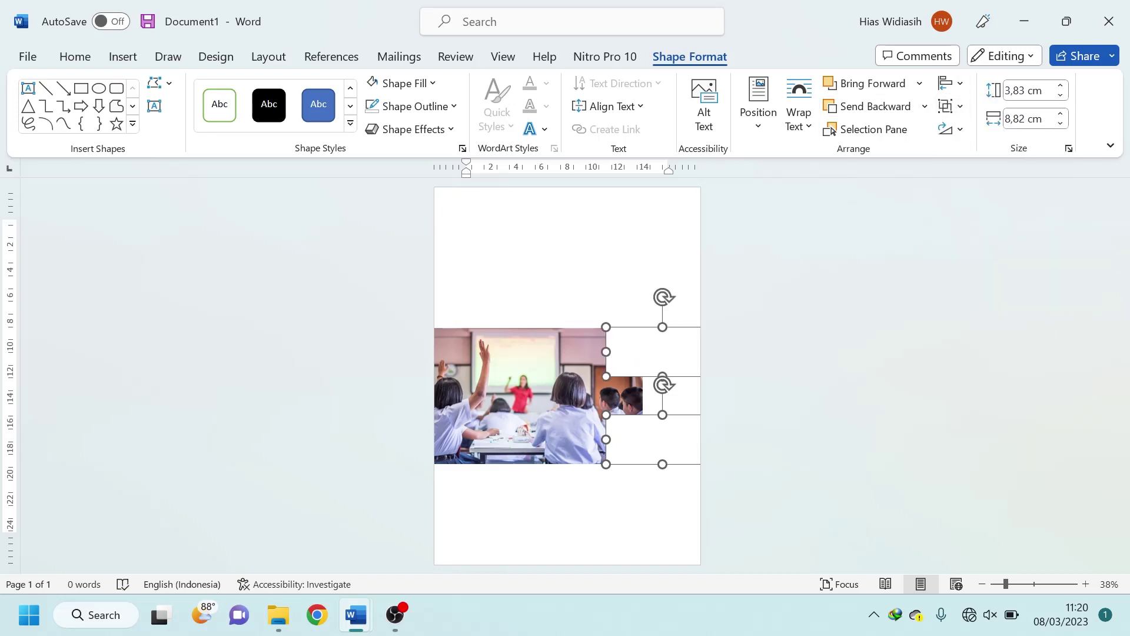
{"action": "left_click_drag", "start_coordinate": [663, 384], "coordinate": [659, 384]}
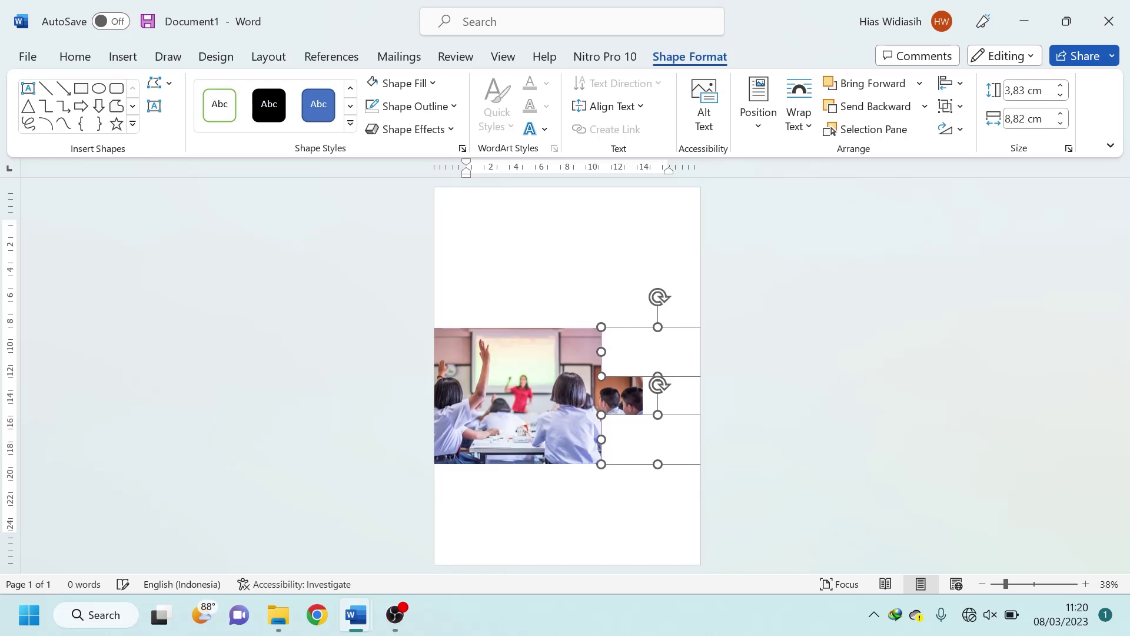
{"action": "left_click", "coordinate": [669, 305]}
- Nudge the upper rectangle up and the lower rectangle down to finish the stepped edge
{"action": "left_click", "coordinate": [642, 453]}
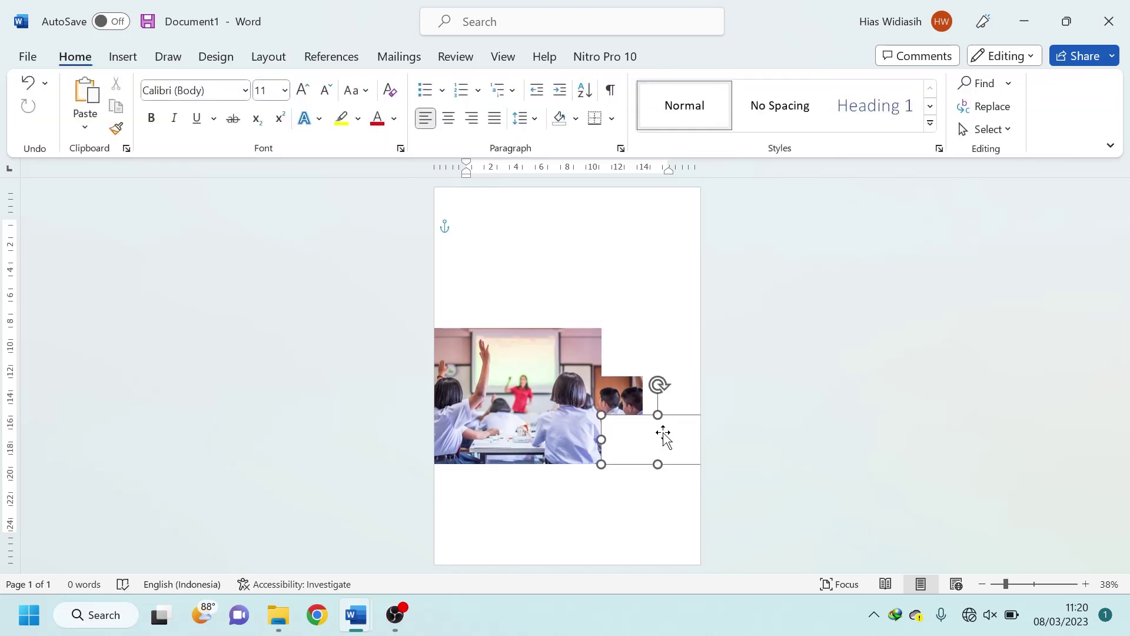
{"action": "left_click", "coordinate": [659, 345]}
{"action": "key", "text": "Up"}
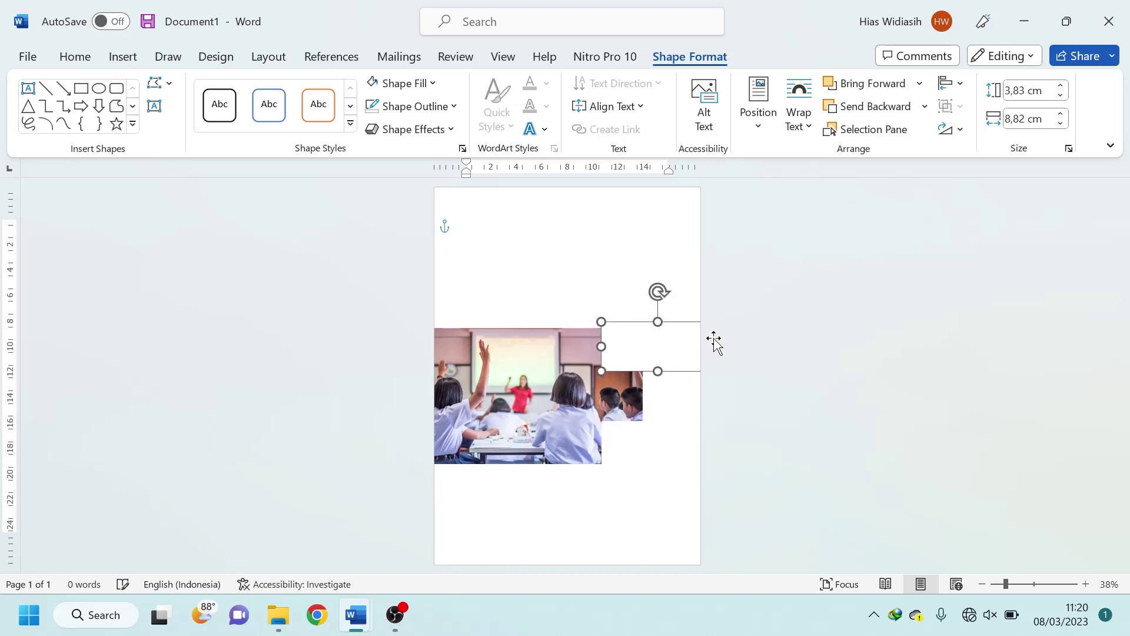
{"action": "key", "text": "Up"}
{"action": "key", "text": "Escape"}
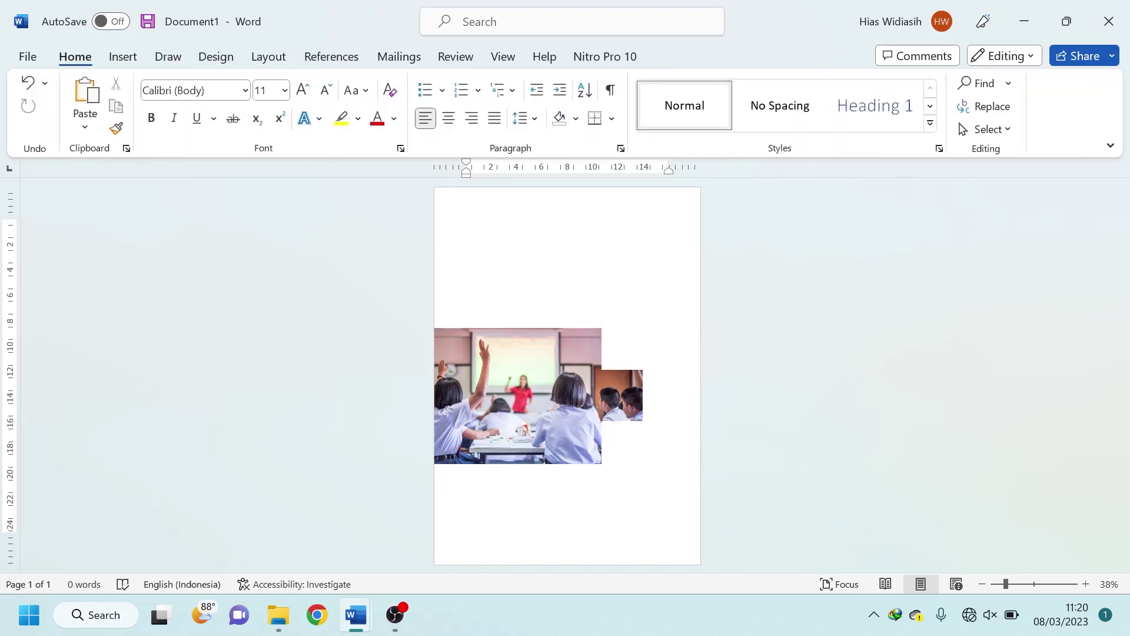
{"action": "left_click", "coordinate": [661, 360]}
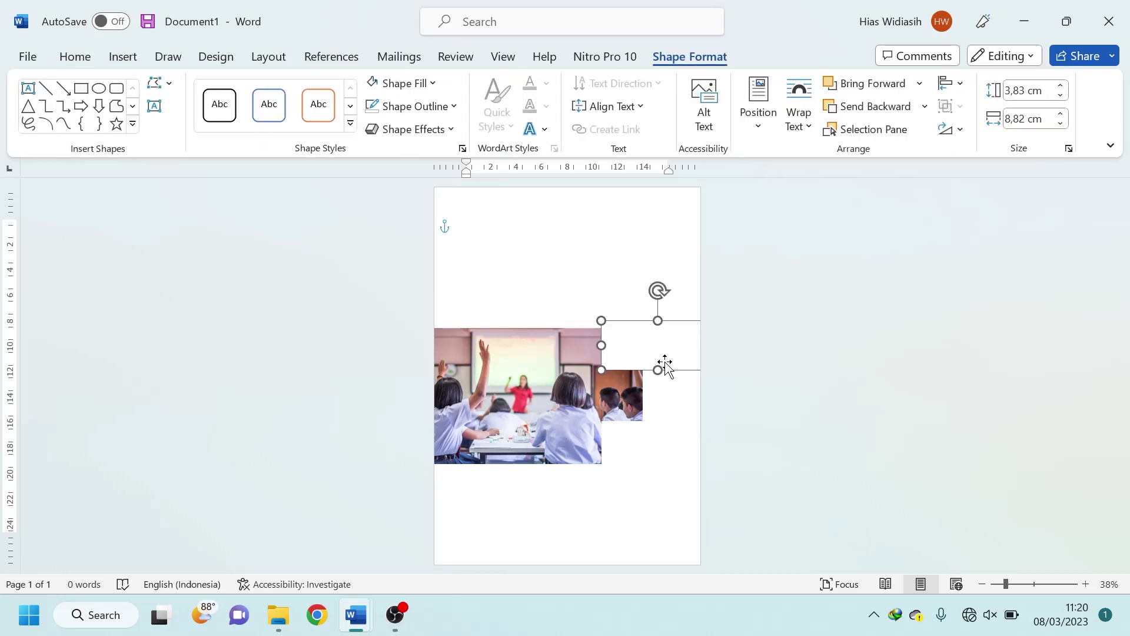
{"action": "left_click_drag", "start_coordinate": [667, 457], "coordinate": [666, 465]}
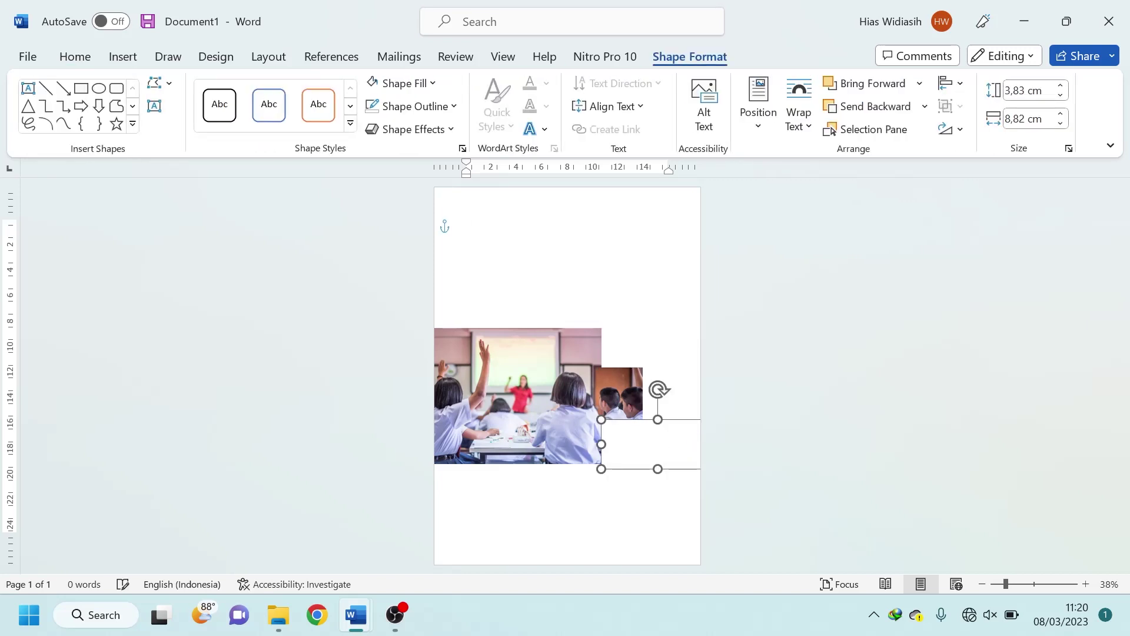
{"action": "key", "text": "Down"}
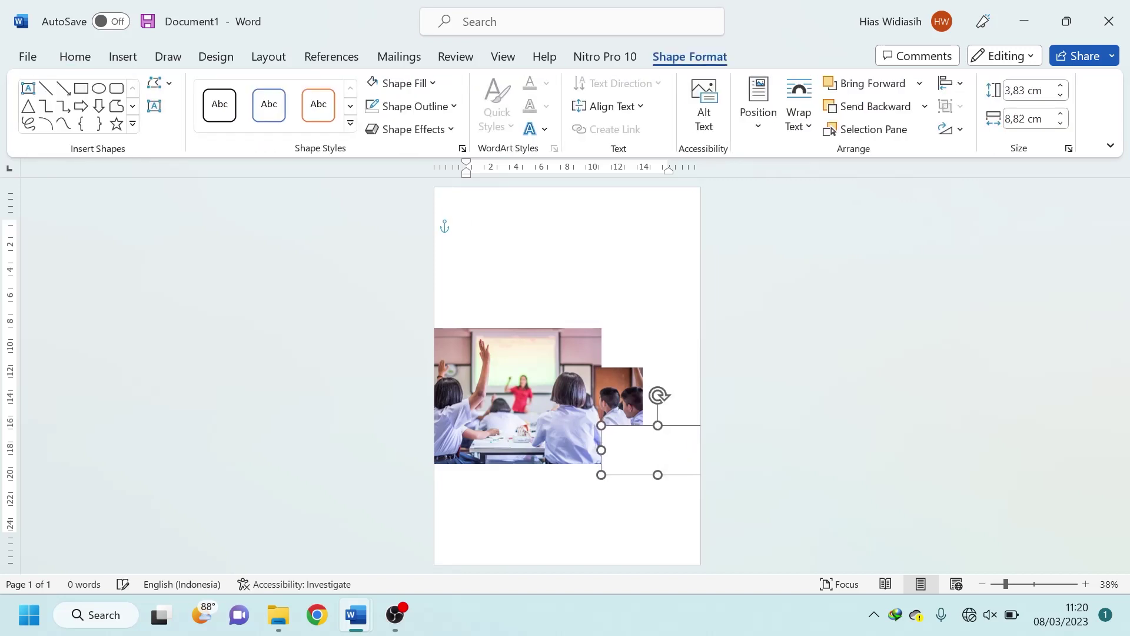
{"action": "key", "text": "Escape"}
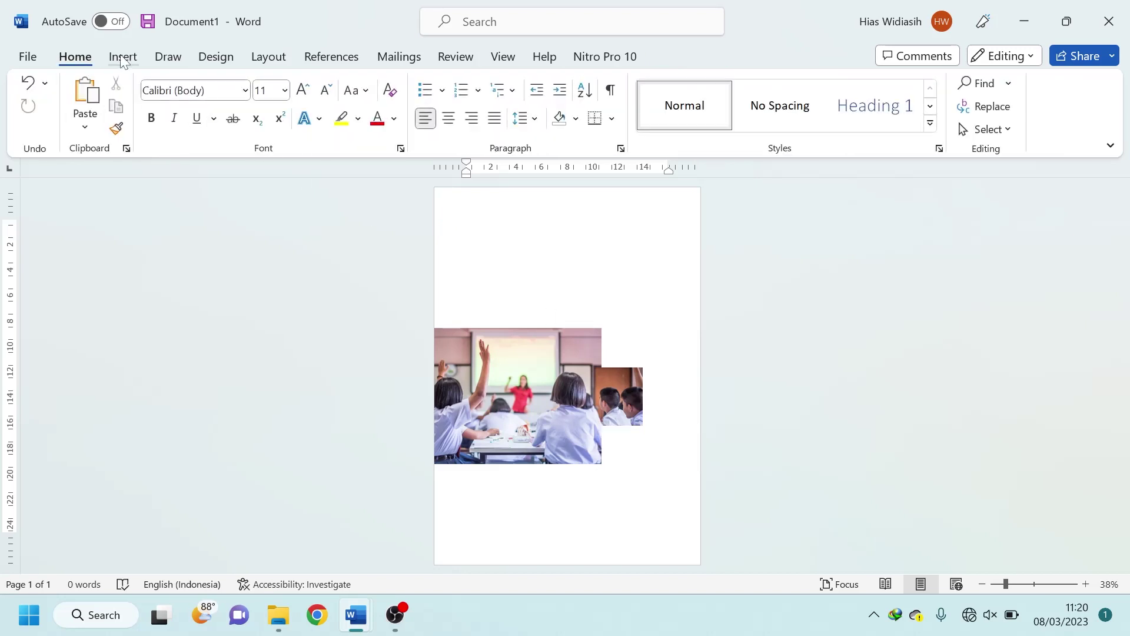
- Draw a square at the photo's upper-right notch, filled with a lighter, partly transparent recent blue
{"action": "left_click", "coordinate": [122, 57]}
{"action": "left_click", "coordinate": [252, 83]}
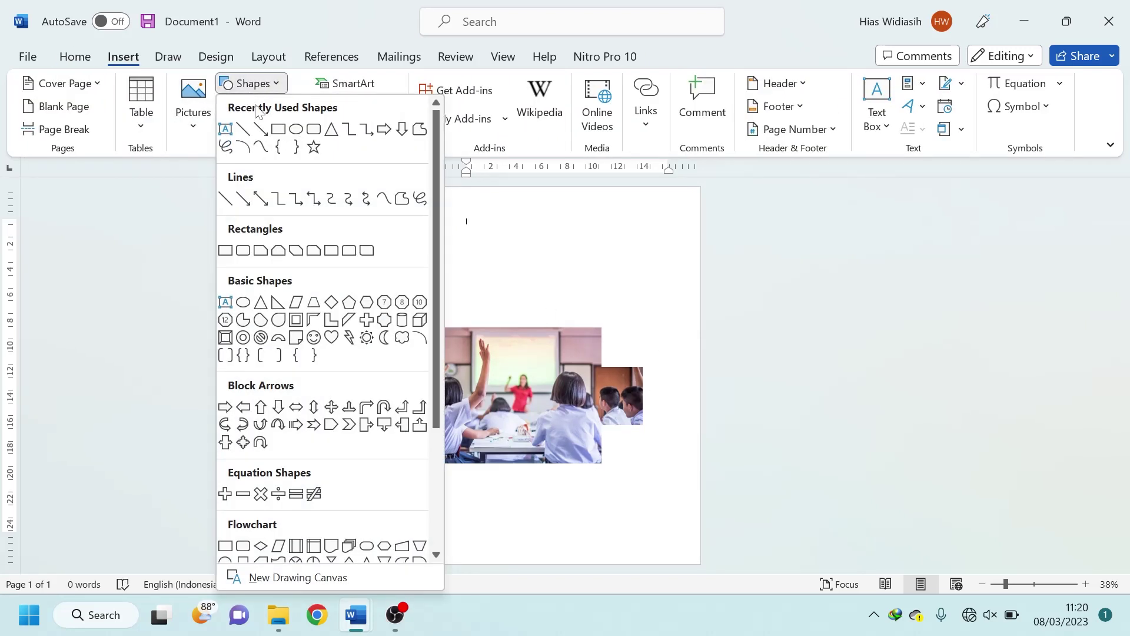
{"action": "left_click", "coordinate": [279, 130]}
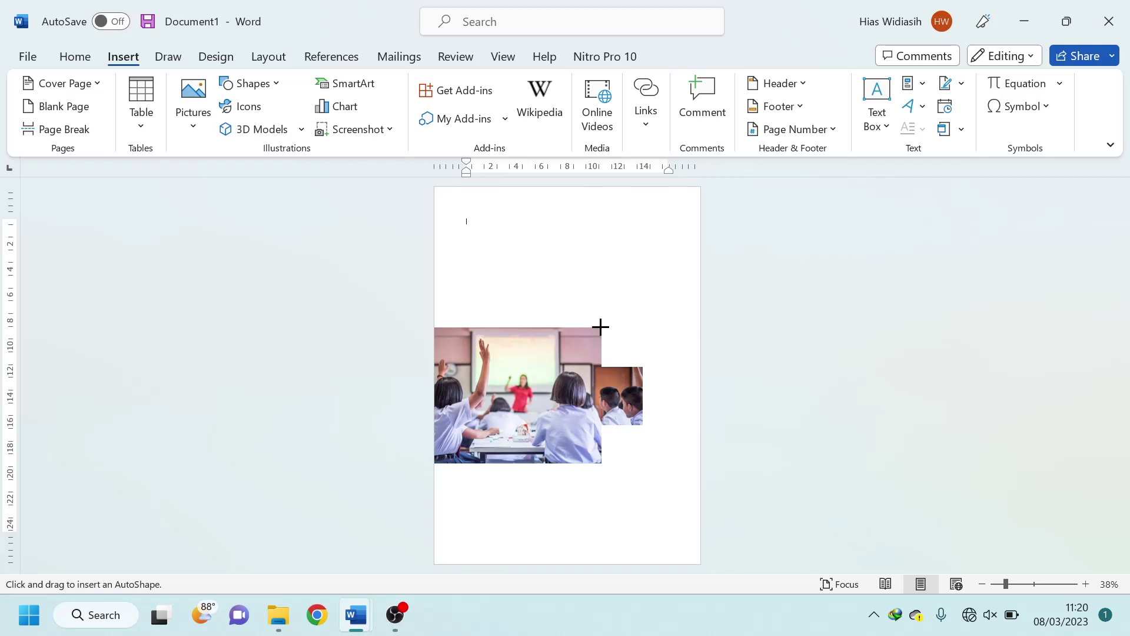
{"action": "left_click_drag", "start_coordinate": [601, 326], "coordinate": [641, 368]}
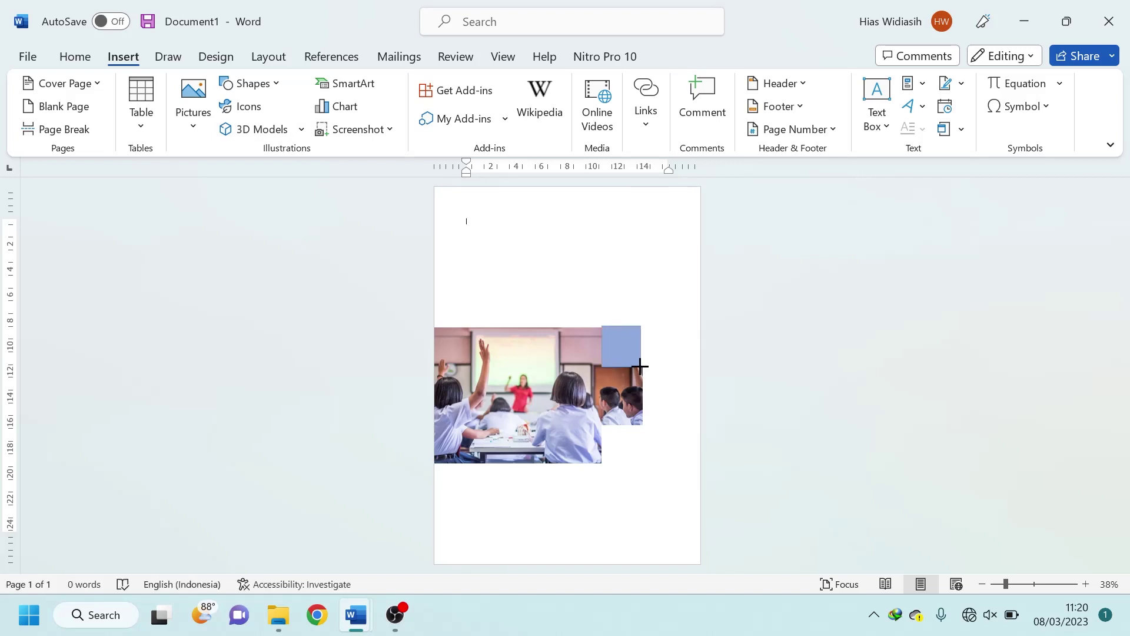
{"action": "left_click_drag", "start_coordinate": [642, 367], "coordinate": [641, 368]}
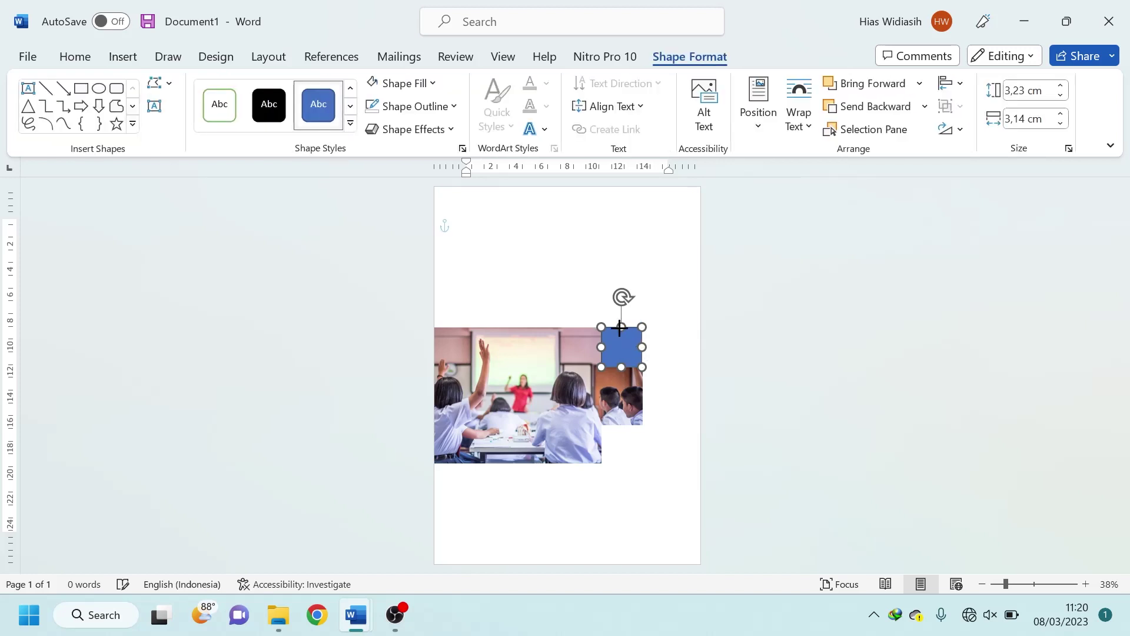
{"action": "left_click", "coordinate": [395, 83]}
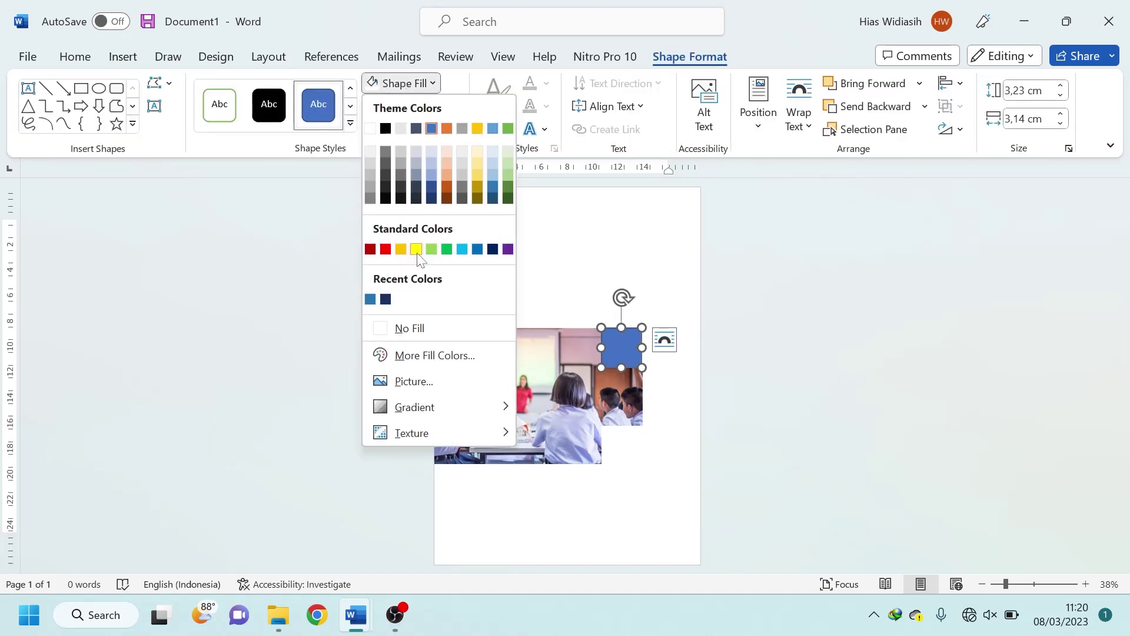
{"action": "left_click", "coordinate": [371, 299]}
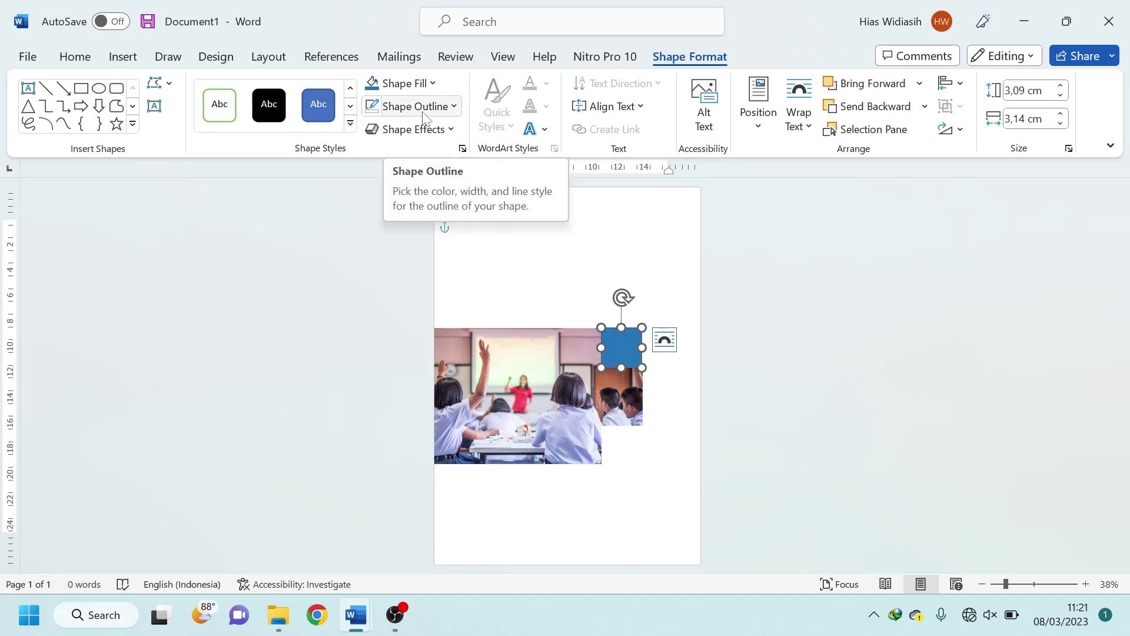
{"action": "left_click", "coordinate": [419, 83]}
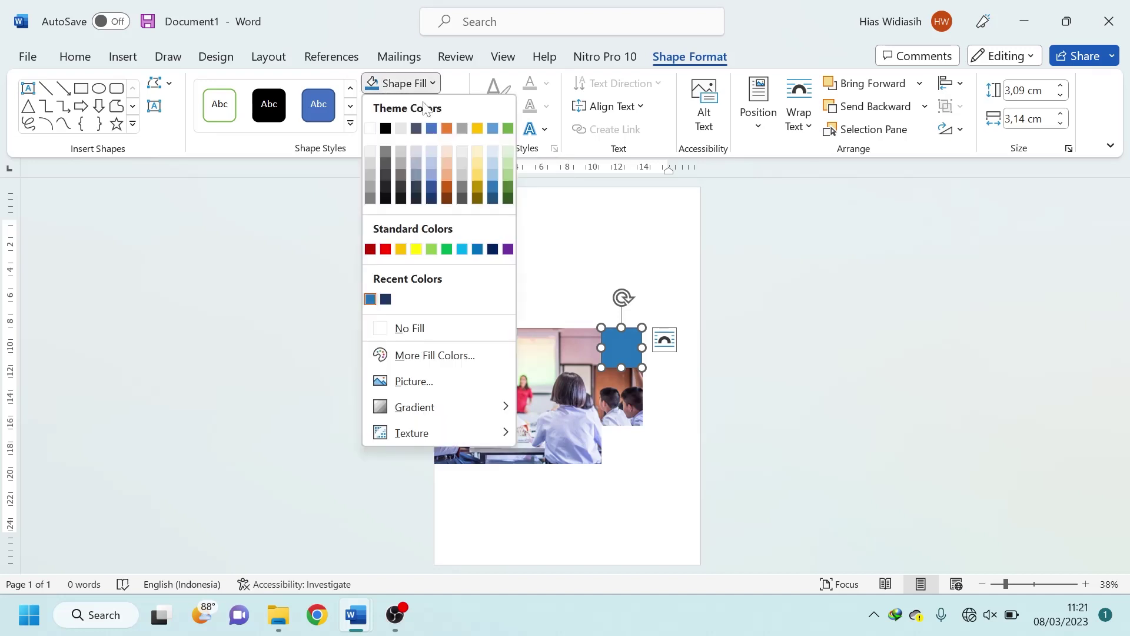
{"action": "left_click", "coordinate": [437, 354]}
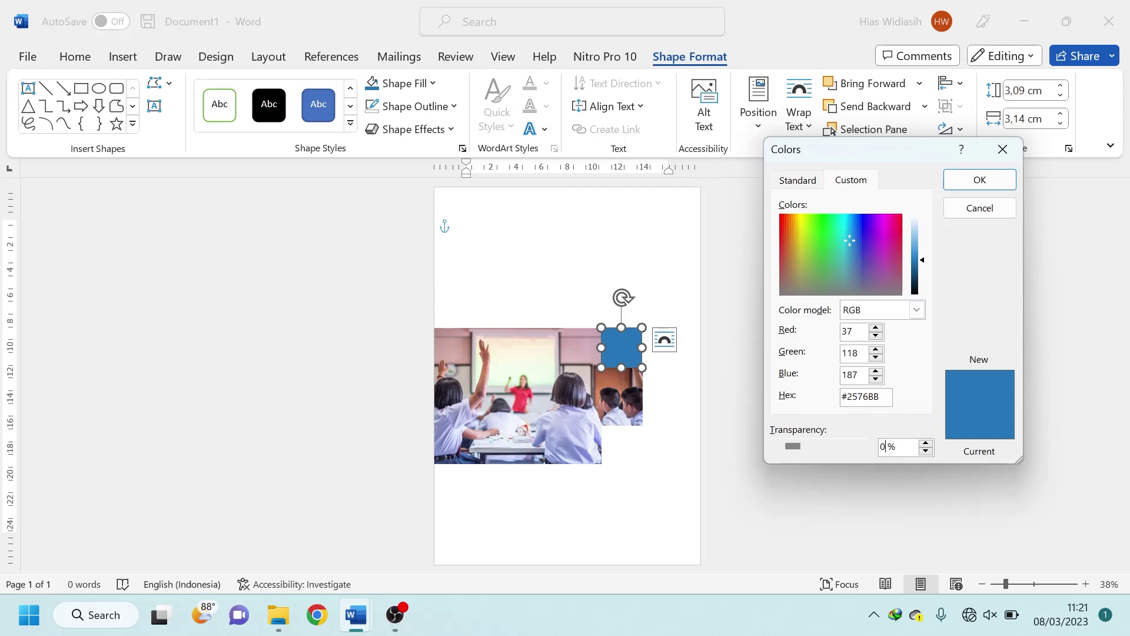
{"action": "type", "text": "20"}
{"action": "key", "text": "Return"}
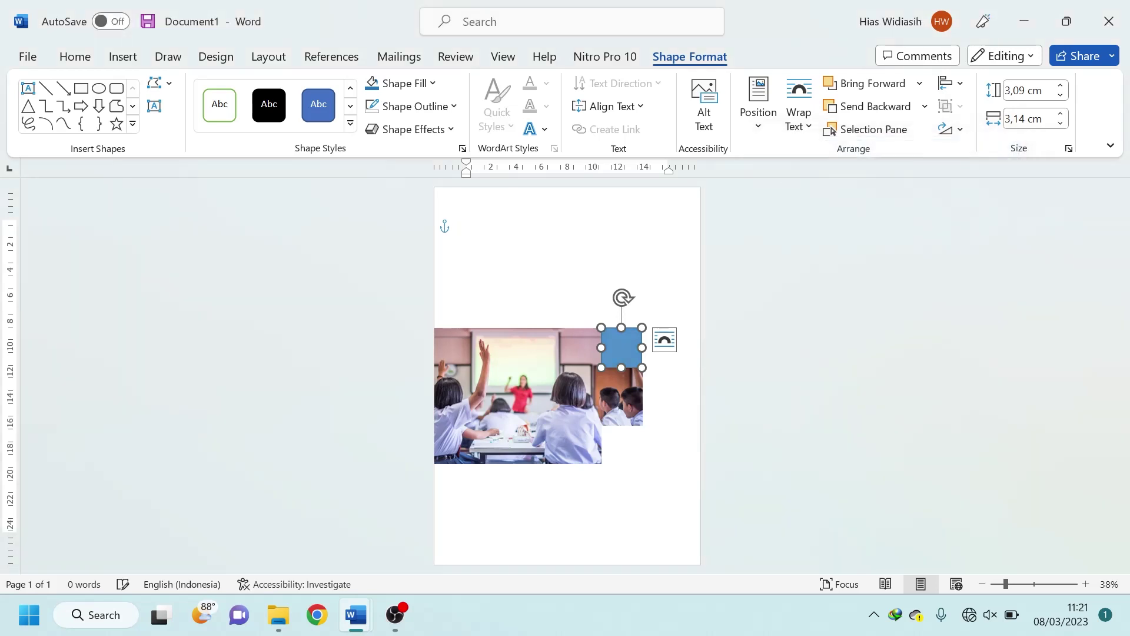
- Copy the blue square and place the copy at the photo's lower-right corner
{"action": "right_click", "coordinate": [619, 339]}
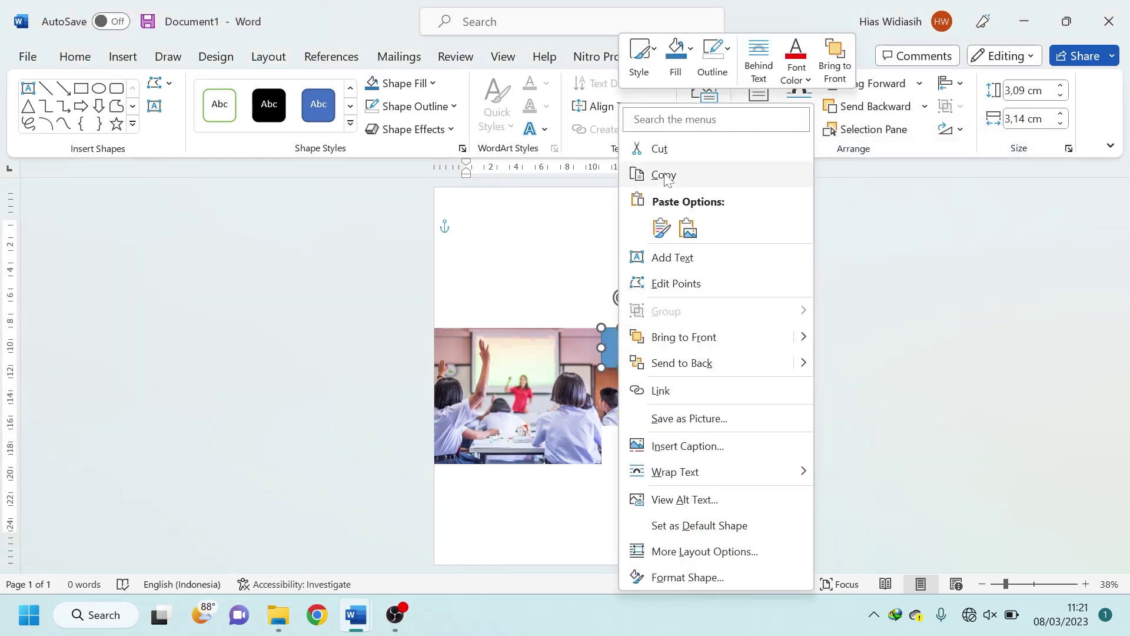
{"action": "key", "text": "Escape"}
{"action": "right_click", "coordinate": [700, 325]}
{"action": "left_click", "coordinate": [887, 363]}
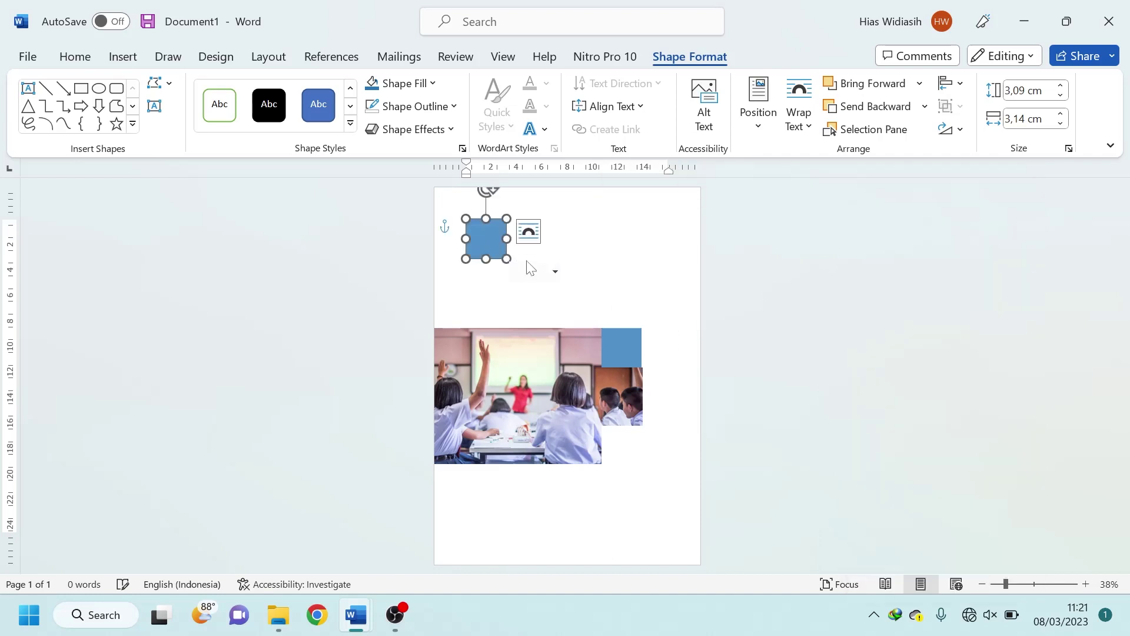
{"action": "left_click_drag", "start_coordinate": [489, 236], "coordinate": [622, 440]}
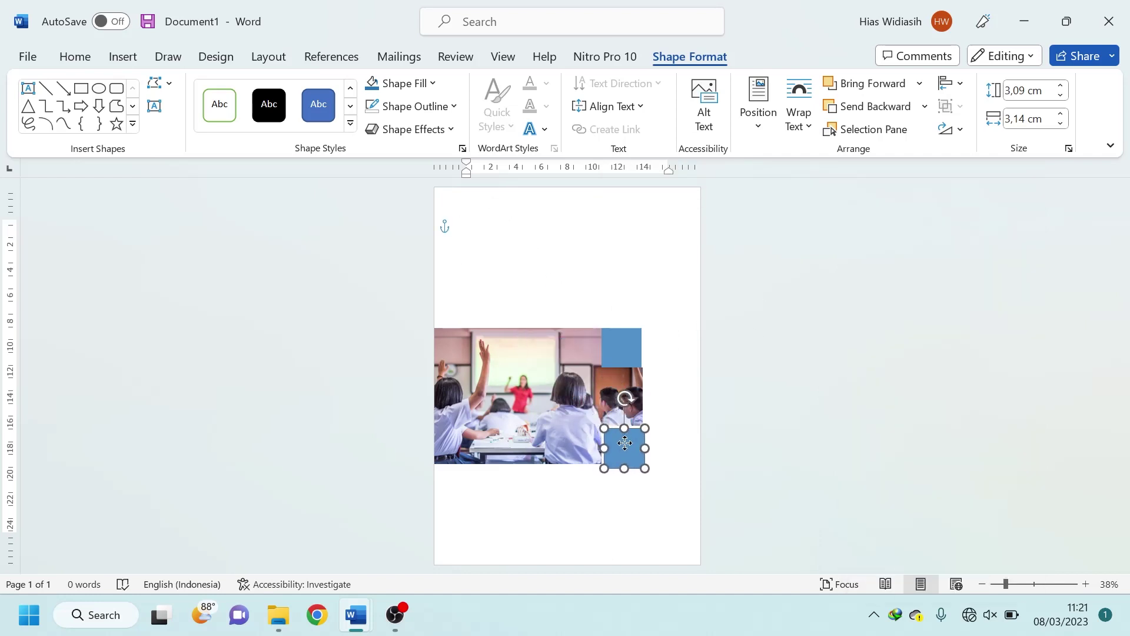
{"action": "key", "text": "Escape"}
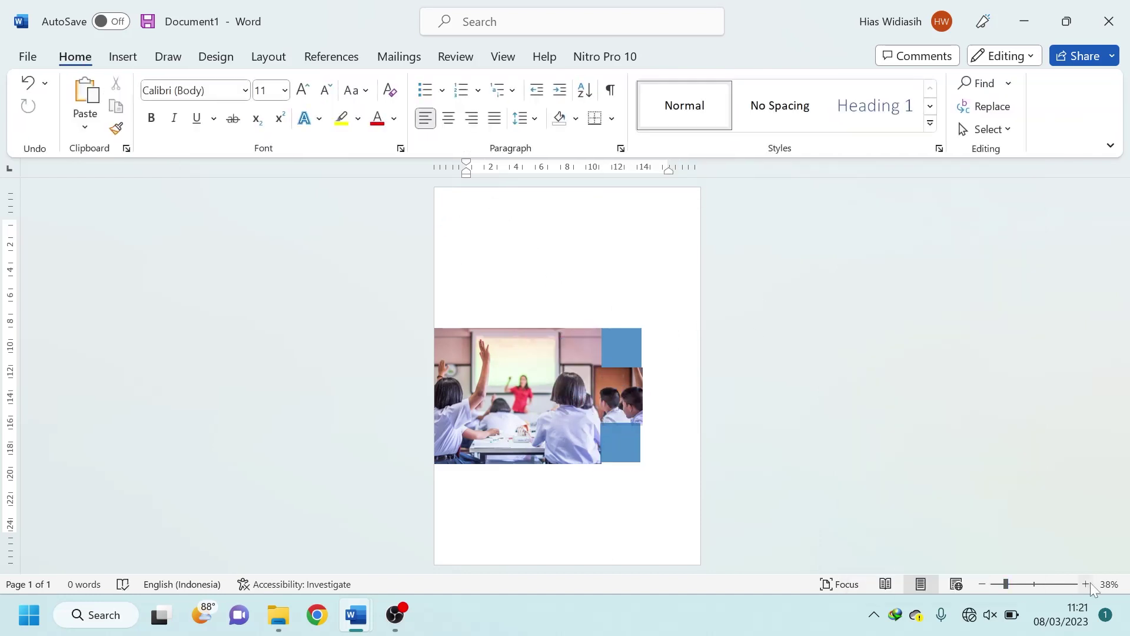
- Zoom to 90% and drag the top blue square flush with the photo's right edge
{"action": "left_click", "coordinate": [1088, 583]}
{"action": "left_click", "coordinate": [1088, 583]}
{"action": "left_click", "coordinate": [1087, 583]}
{"action": "left_click", "coordinate": [1088, 583]}
{"action": "left_click", "coordinate": [1087, 583]}
{"action": "left_click", "coordinate": [1088, 583]}
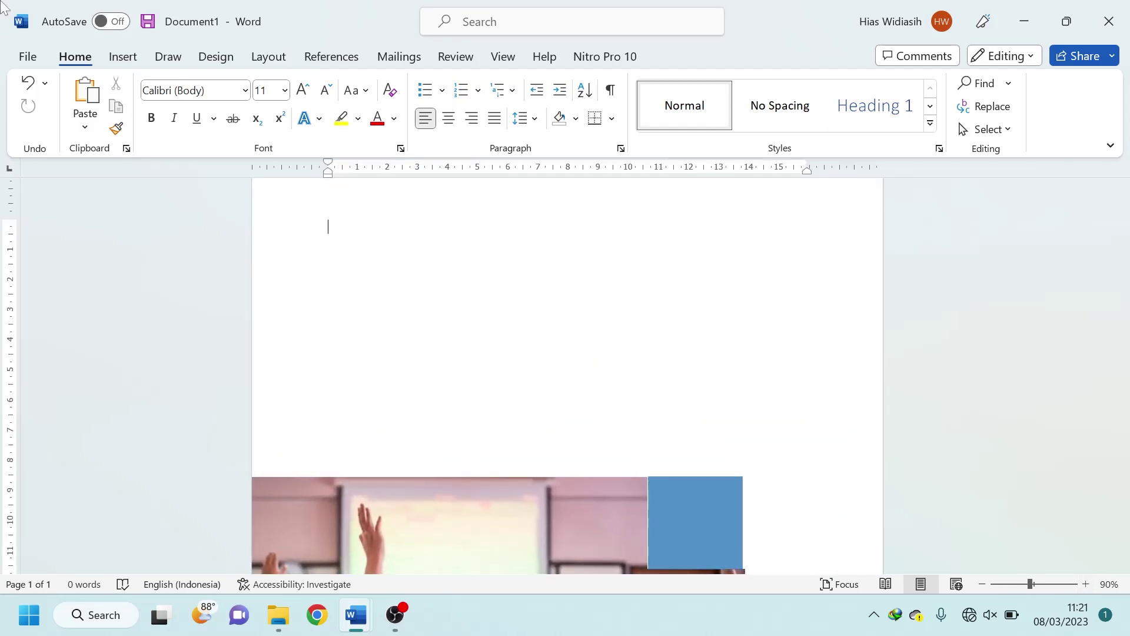
{"action": "scroll", "coordinate": [807, 356], "scroll_direction": "down", "scroll_amount": 5}
{"action": "scroll", "coordinate": [810, 355], "scroll_direction": "down", "scroll_amount": 6}
{"action": "scroll", "coordinate": [811, 352], "scroll_direction": "up", "scroll_amount": 3}
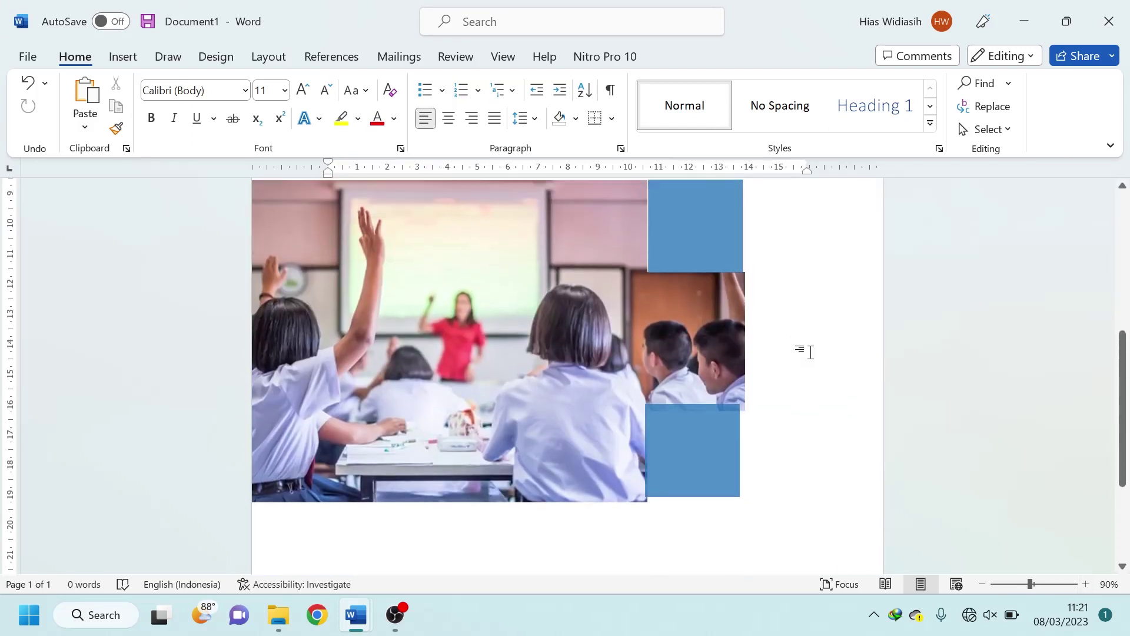
{"action": "scroll", "coordinate": [699, 259], "scroll_direction": "up", "scroll_amount": 1}
{"action": "left_click", "coordinate": [715, 269]}
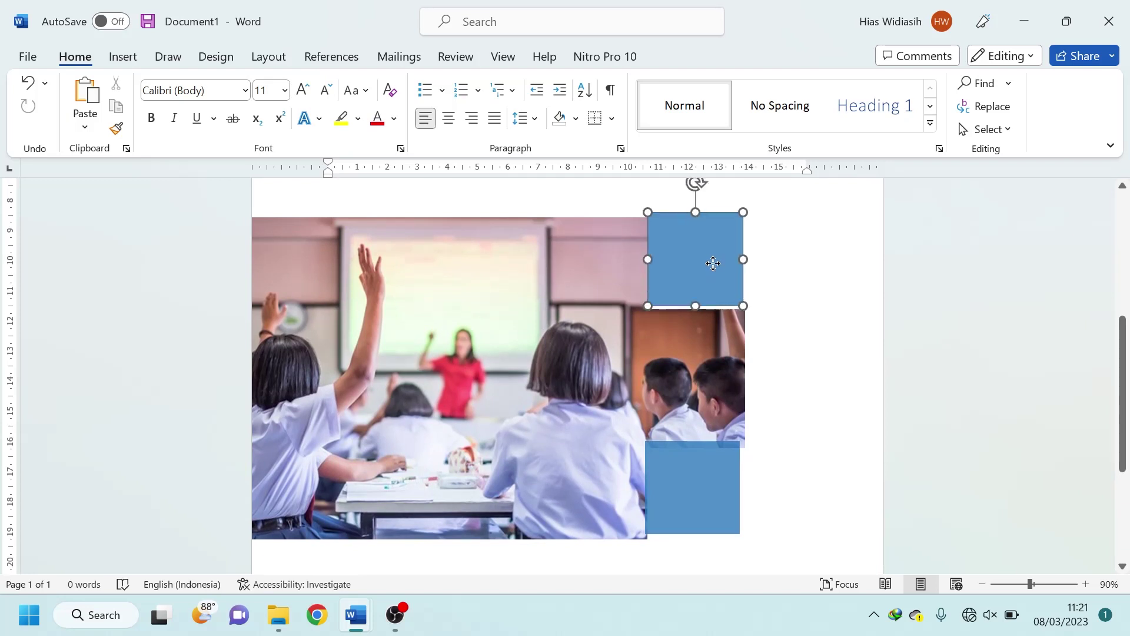
{"action": "left_click_drag", "start_coordinate": [716, 269], "coordinate": [747, 263]}
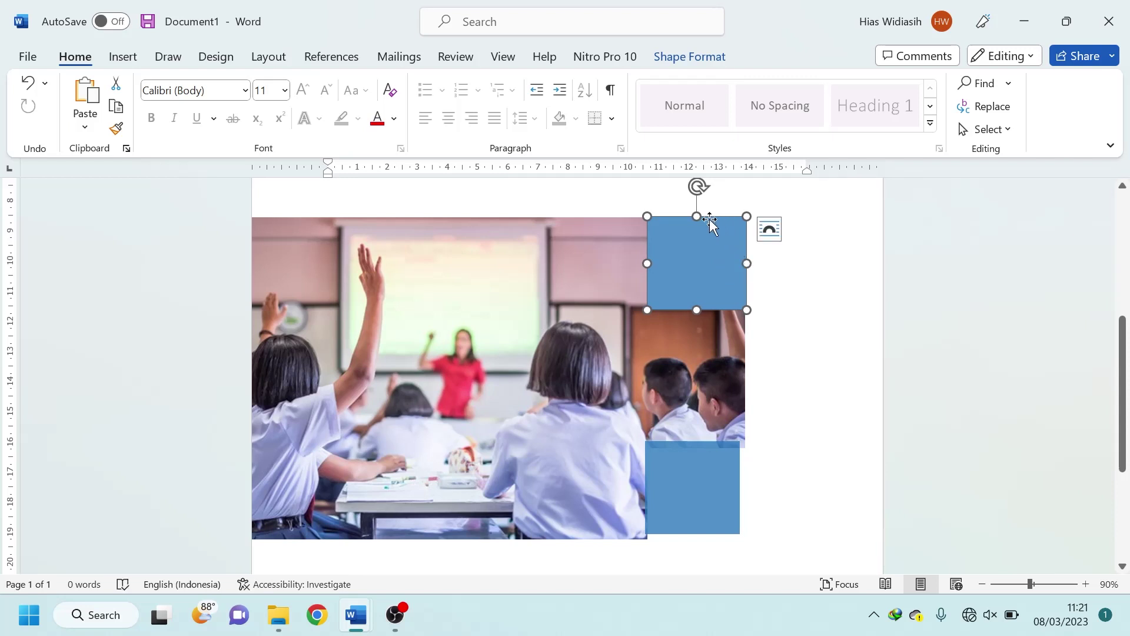
{"action": "left_click", "coordinate": [814, 256]}
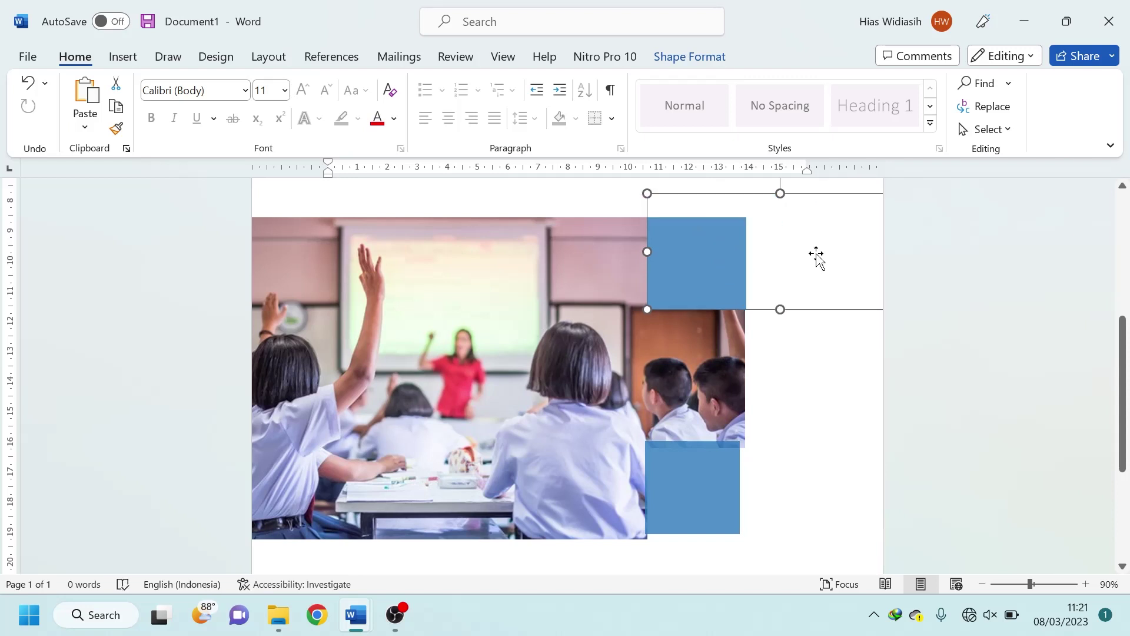
- Align the lower blue square under the photo's right edge and fine-tune its height
{"action": "left_click", "coordinate": [711, 483]}
{"action": "left_click_drag", "start_coordinate": [710, 483], "coordinate": [747, 494]}
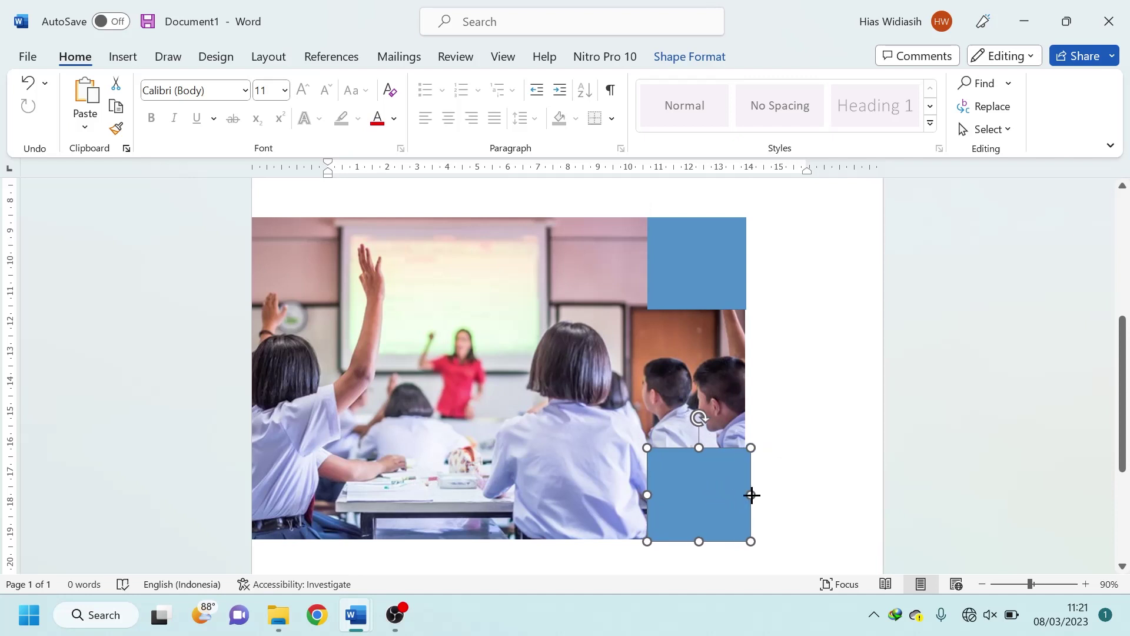
{"action": "left_click", "coordinate": [782, 496]}
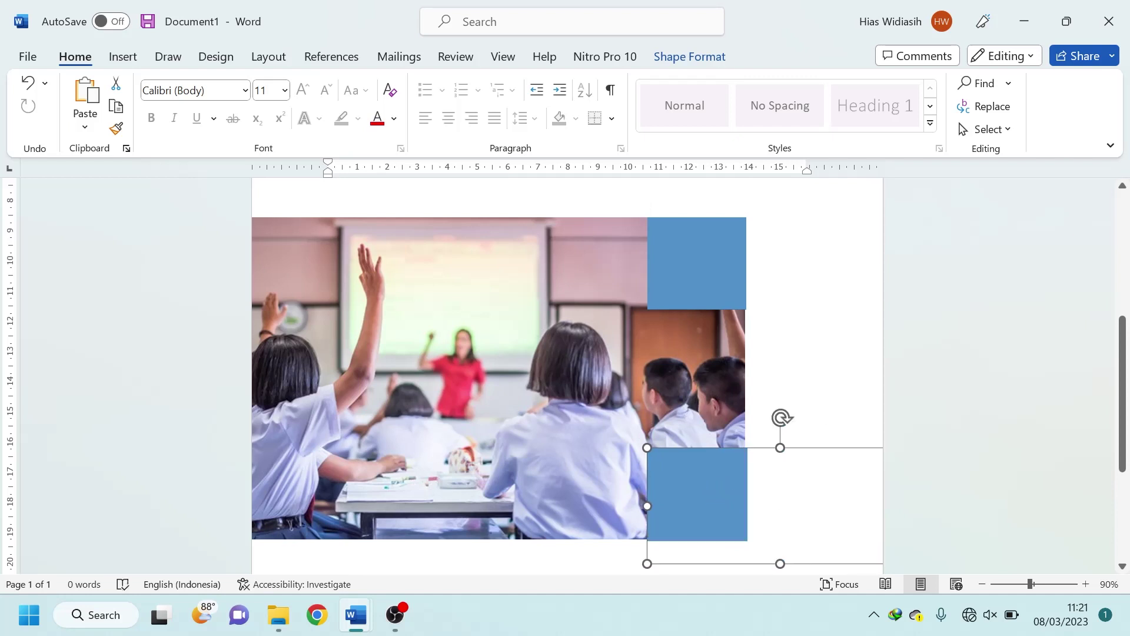
{"action": "left_click", "coordinate": [728, 503]}
{"action": "left_click_drag", "start_coordinate": [697, 543], "coordinate": [697, 540]}
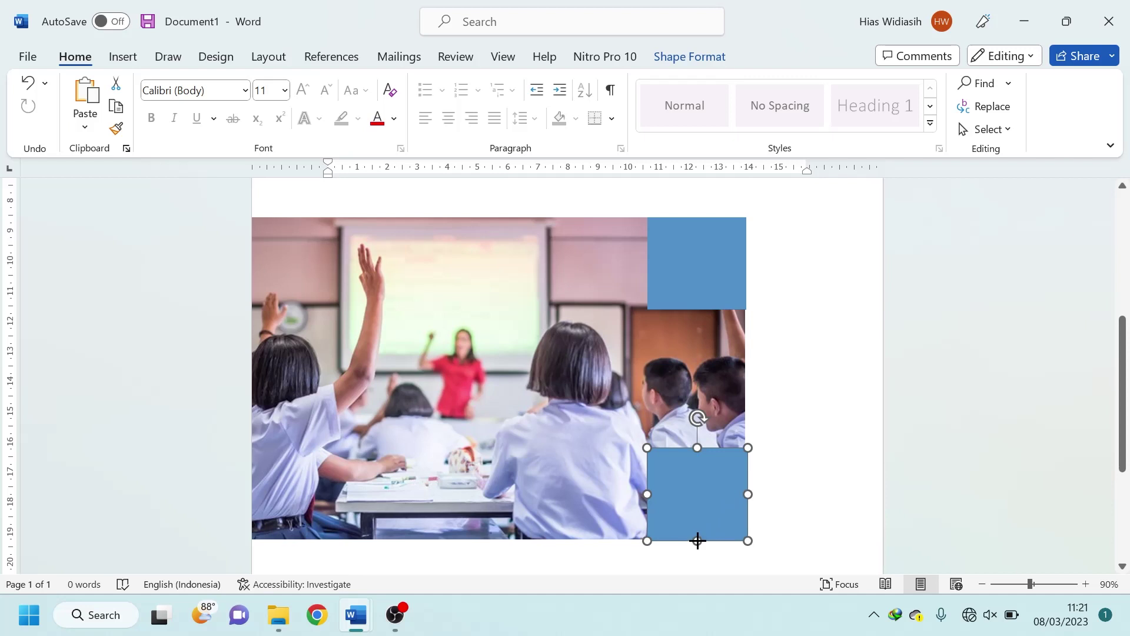
{"action": "left_click", "coordinate": [832, 500]}
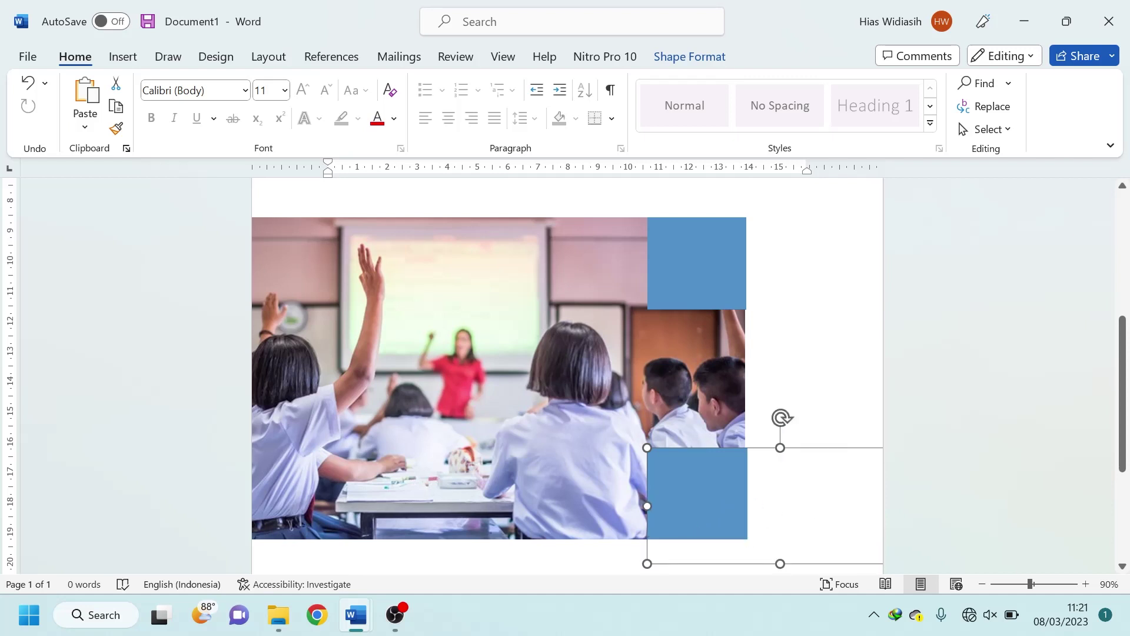
{"action": "key", "text": "Escape"}
- Resize the top blue square so it sits exactly at the photo's edge
{"action": "scroll", "coordinate": [904, 356], "scroll_direction": "down", "scroll_amount": 4}
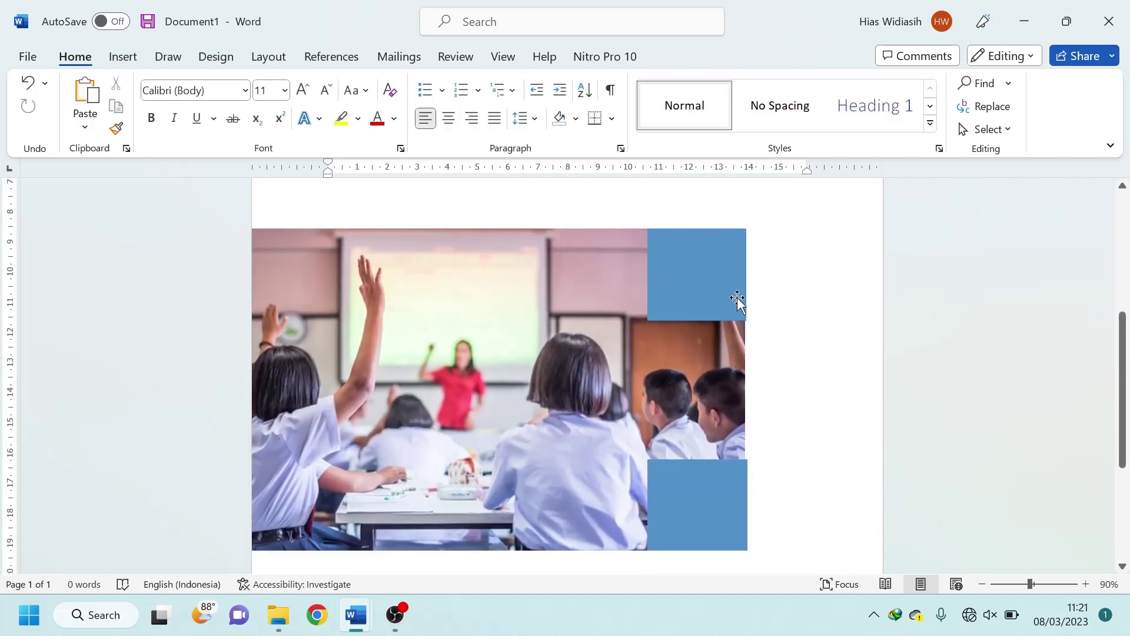
{"action": "left_click", "coordinate": [731, 292]}
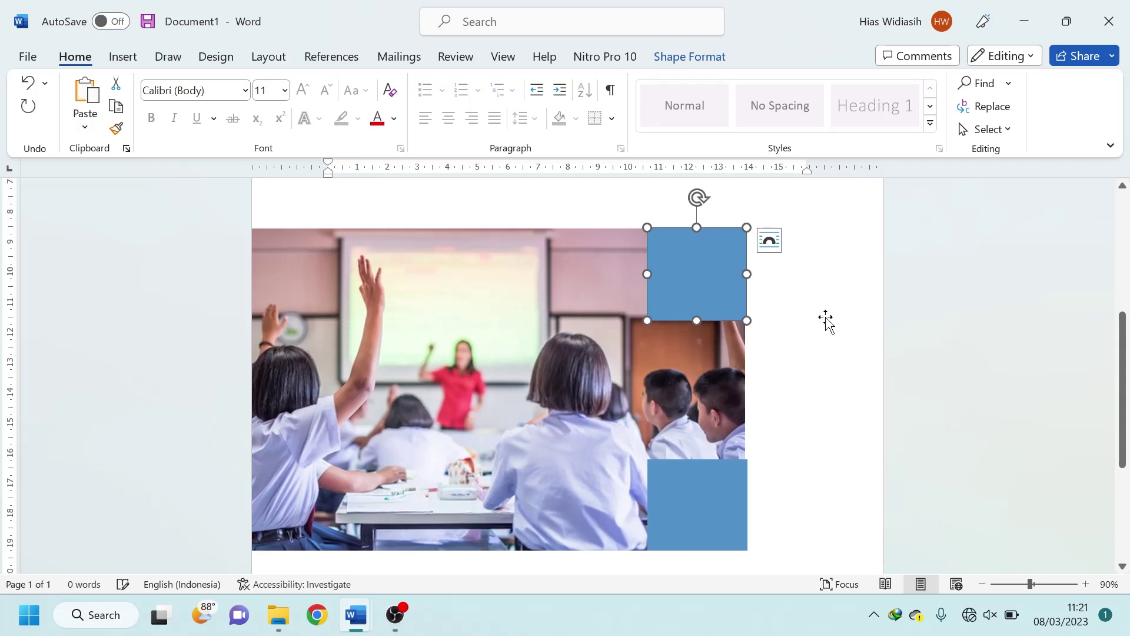
{"action": "key", "text": "Escape"}
{"action": "scroll", "coordinate": [883, 333], "scroll_direction": "down", "scroll_amount": 4}
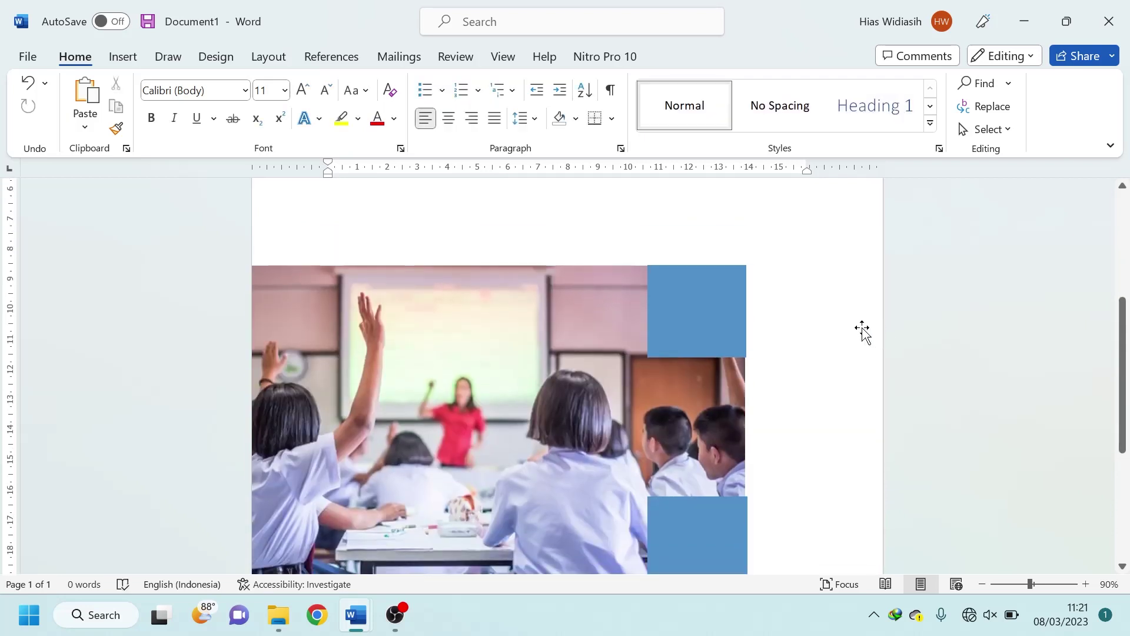
{"action": "left_click", "coordinate": [714, 327]}
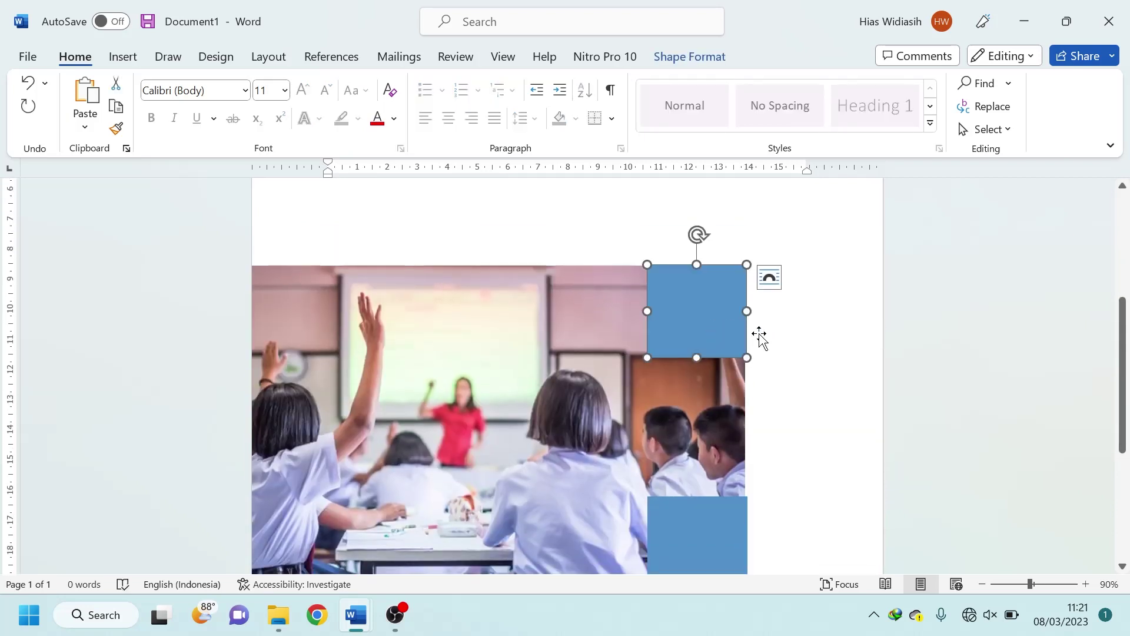
{"action": "left_click", "coordinate": [841, 350]}
{"action": "left_click", "coordinate": [686, 324]}
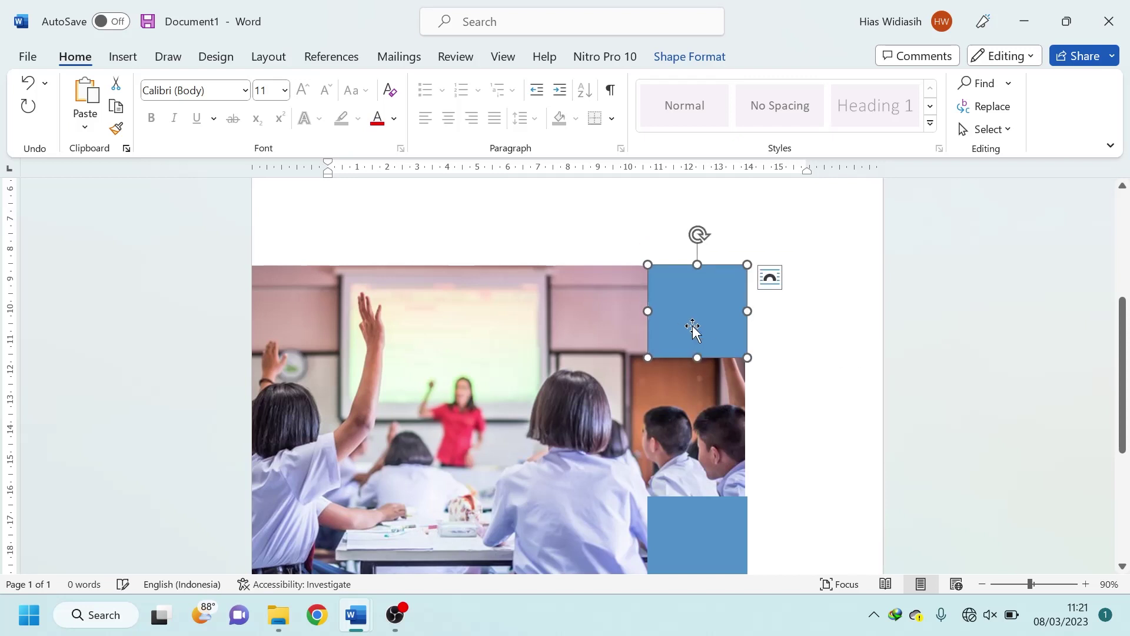
{"action": "left_click", "coordinate": [785, 390]}
{"action": "scroll", "coordinate": [783, 406], "scroll_direction": "down", "scroll_amount": 3}
{"action": "scroll", "coordinate": [779, 426], "scroll_direction": "down", "scroll_amount": 2}
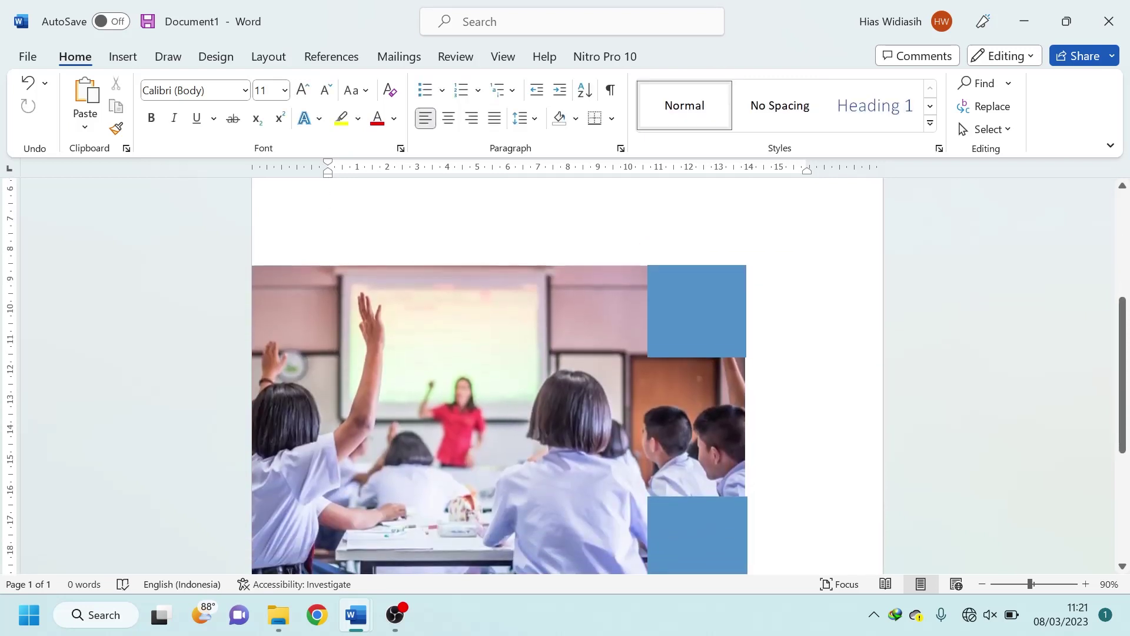
{"action": "left_click", "coordinate": [731, 323]}
{"action": "left_click_drag", "start_coordinate": [748, 311], "coordinate": [744, 328]}
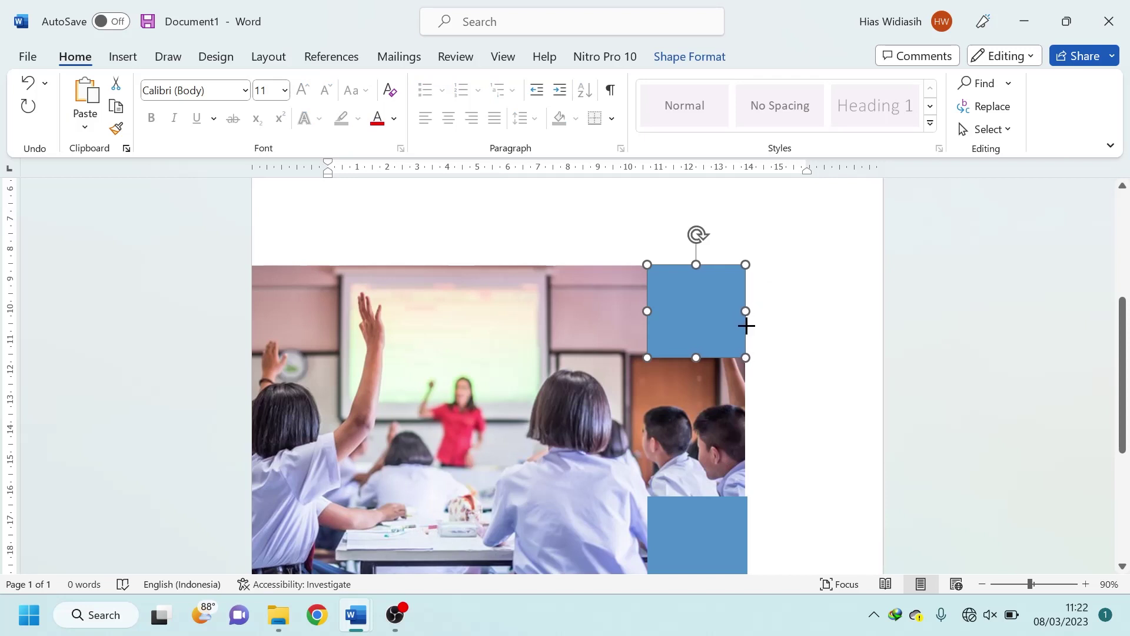
{"action": "left_click_drag", "start_coordinate": [748, 315], "coordinate": [901, 357]}
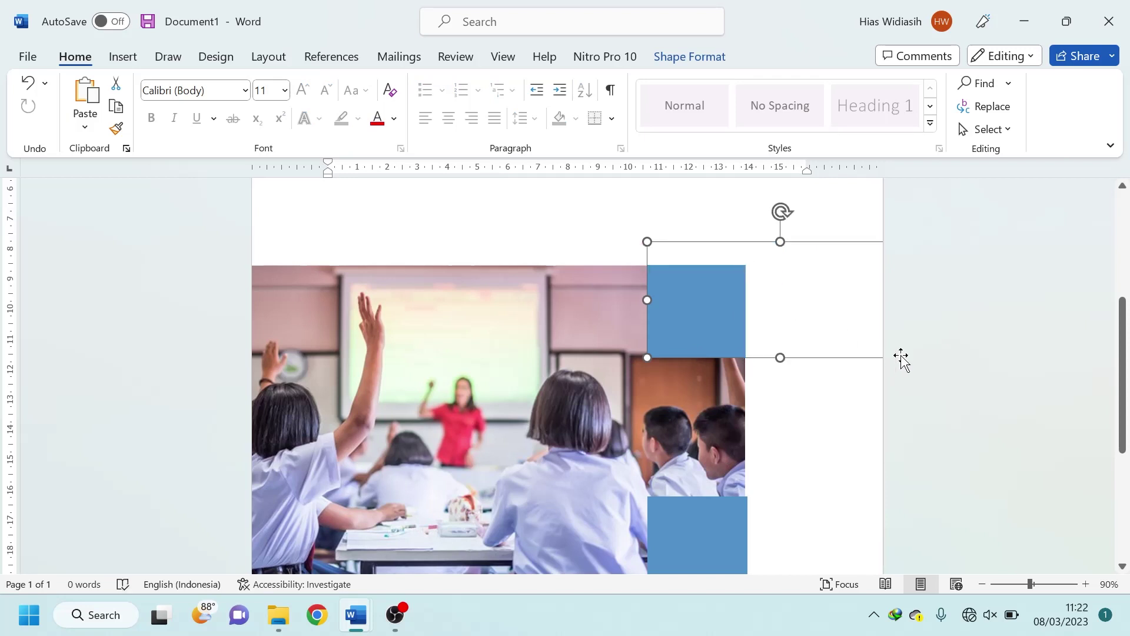
- Copy the top blue square and place the copy beside the middle of the photo
{"action": "right_click", "coordinate": [730, 327]}
{"action": "left_click", "coordinate": [785, 183]}
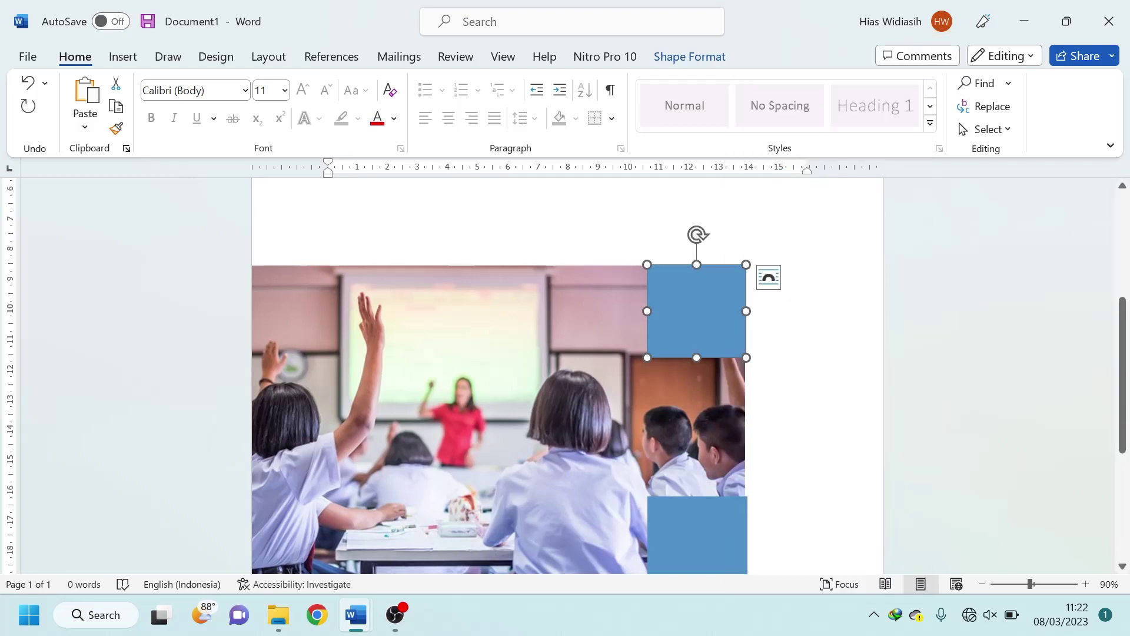
{"action": "right_click", "coordinate": [775, 318]}
{"action": "left_click", "coordinate": [819, 361]}
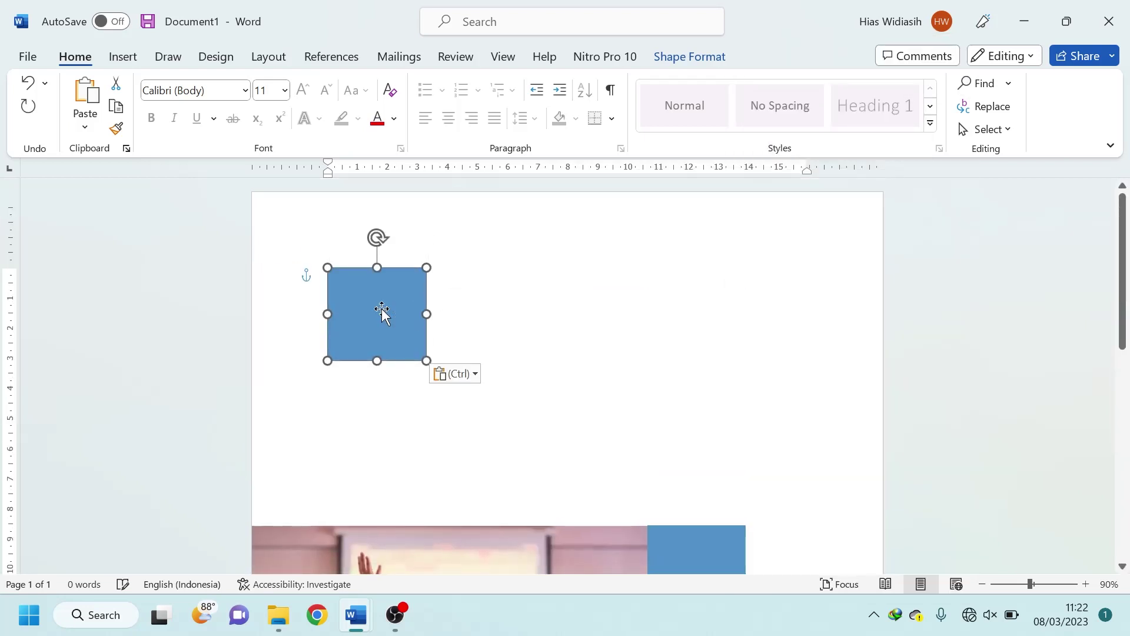
{"action": "scroll", "coordinate": [382, 310], "scroll_direction": "down", "scroll_amount": 1}
{"action": "scroll", "coordinate": [368, 316], "scroll_direction": "down", "scroll_amount": 3}
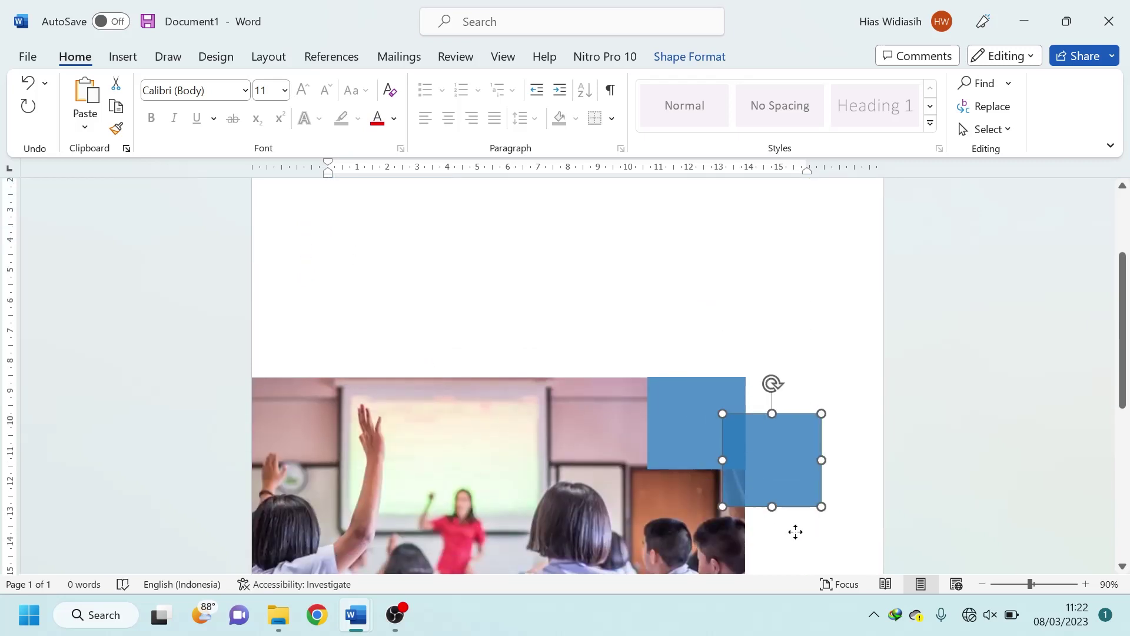
{"action": "left_click_drag", "start_coordinate": [398, 213], "coordinate": [797, 524]}
{"action": "scroll", "coordinate": [807, 459], "scroll_direction": "down", "scroll_amount": 3}
{"action": "left_click_drag", "start_coordinate": [816, 381], "coordinate": [800, 372]}
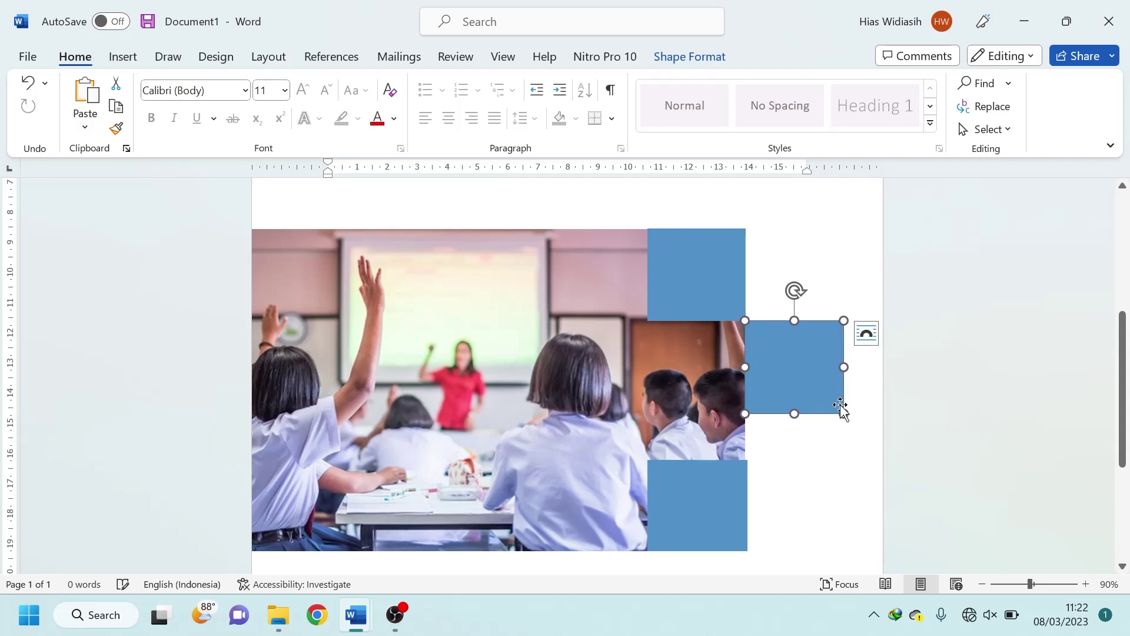
- Stretch the new blue block to the page's right edge and nudge it flush against the photo
{"action": "left_click_drag", "start_coordinate": [844, 414], "coordinate": [883, 458]}
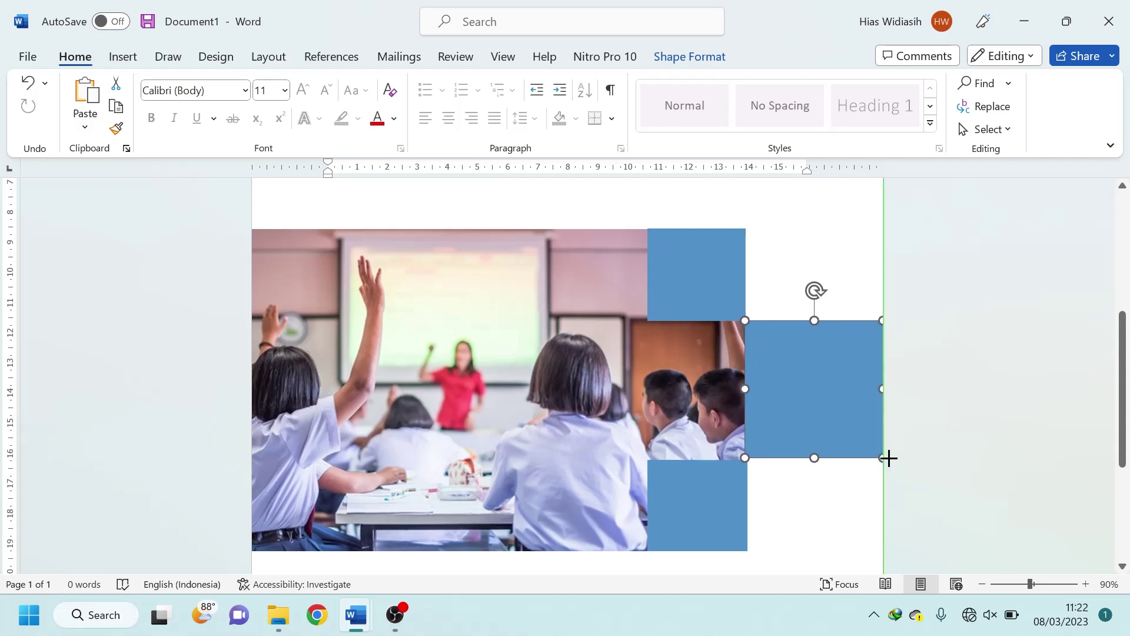
{"action": "left_click", "coordinate": [888, 372]}
{"action": "scroll", "coordinate": [887, 372], "scroll_direction": "down", "scroll_amount": 3}
{"action": "scroll", "coordinate": [888, 372], "scroll_direction": "down", "scroll_amount": 3}
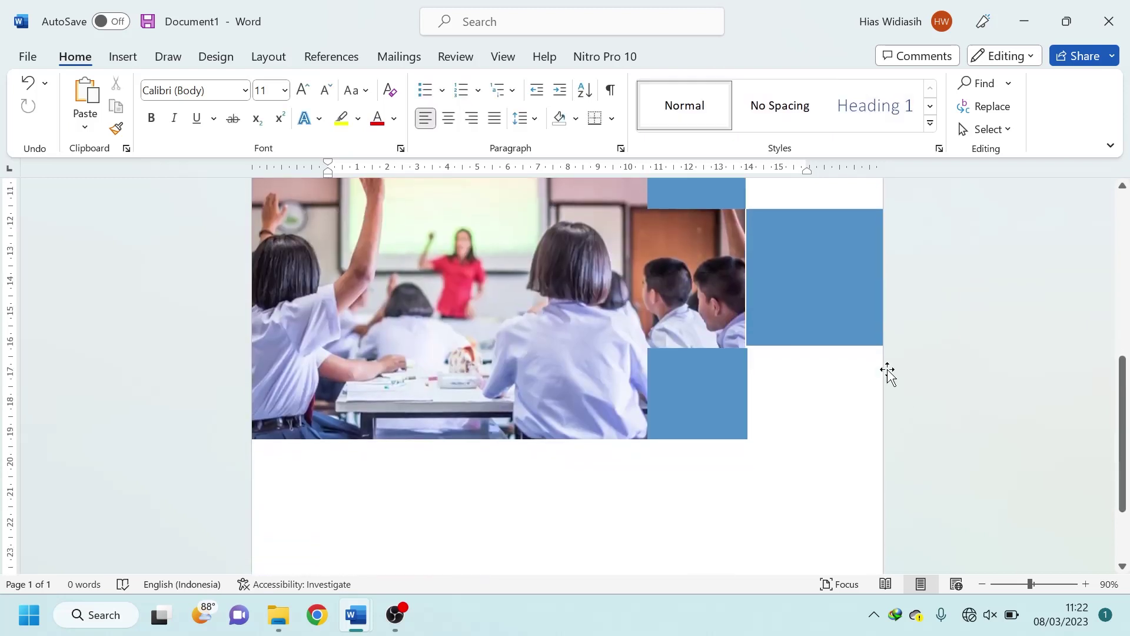
{"action": "left_click", "coordinate": [849, 315]}
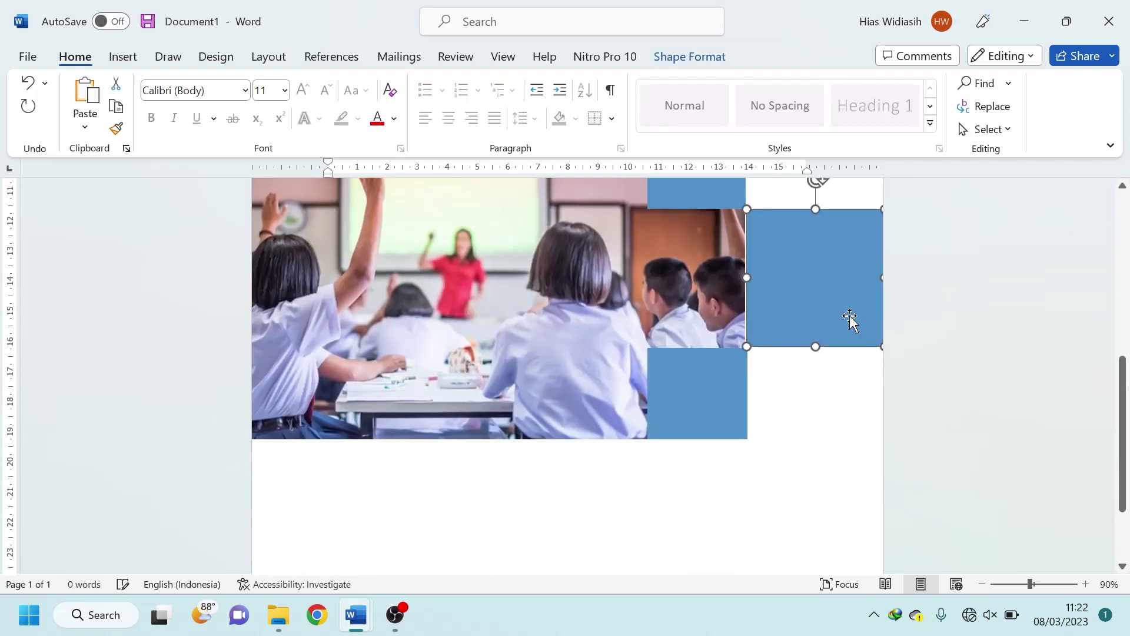
{"action": "left_click_drag", "start_coordinate": [849, 315], "coordinate": [848, 315]}
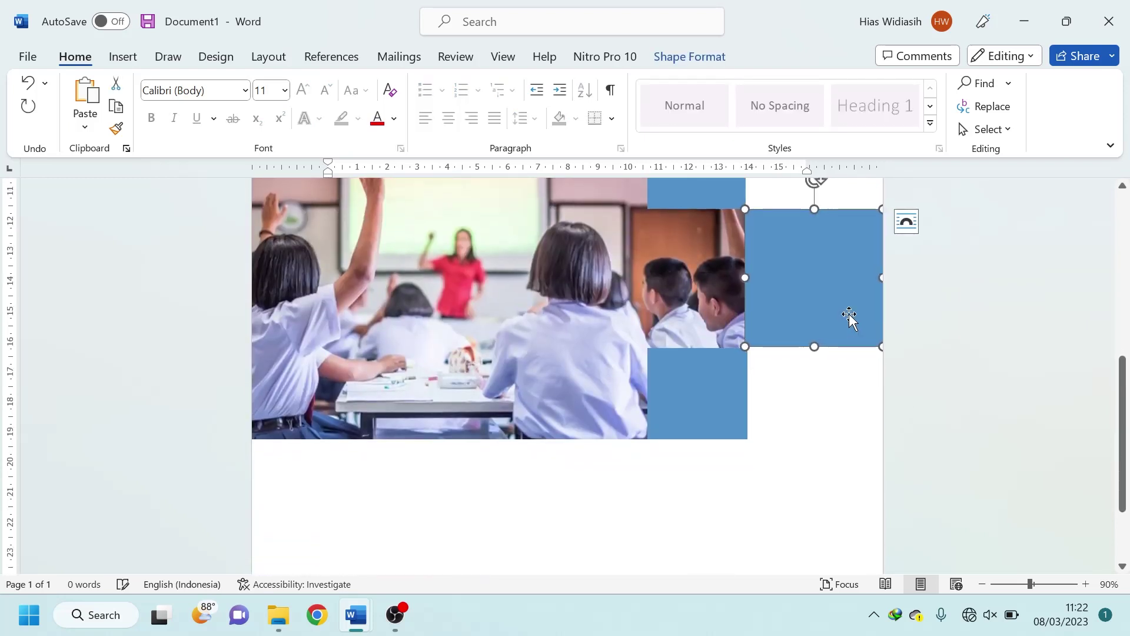
{"action": "left_click", "coordinate": [903, 280]}
{"action": "scroll", "coordinate": [903, 280], "scroll_direction": "down", "scroll_amount": 3}
{"action": "scroll", "coordinate": [760, 307], "scroll_direction": "down", "scroll_amount": 1}
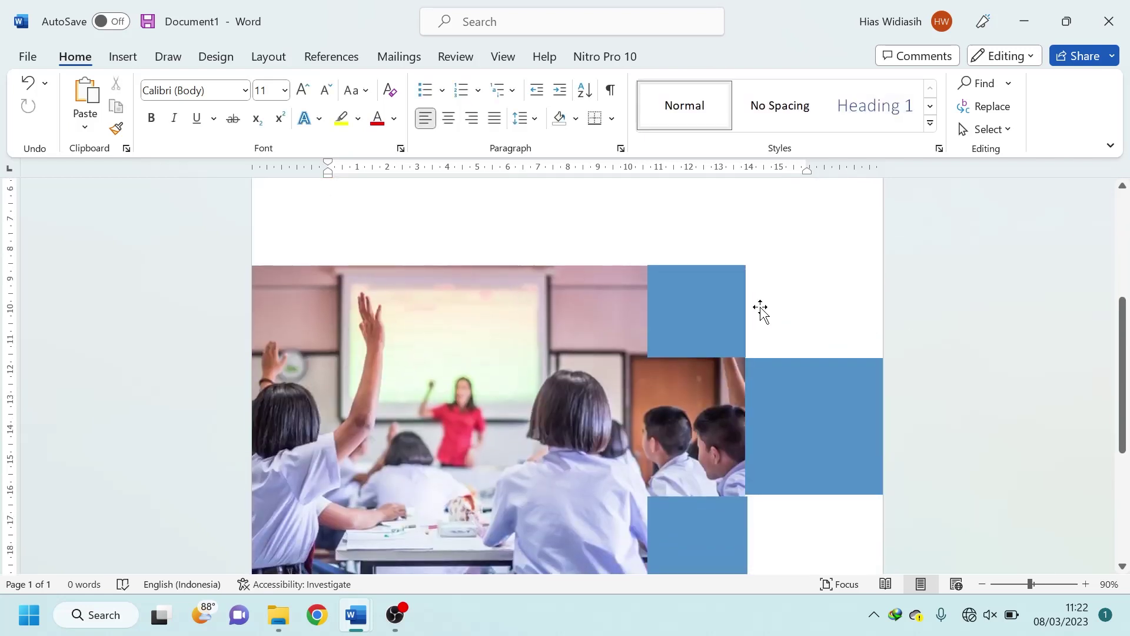
{"action": "left_click", "coordinate": [735, 328]}
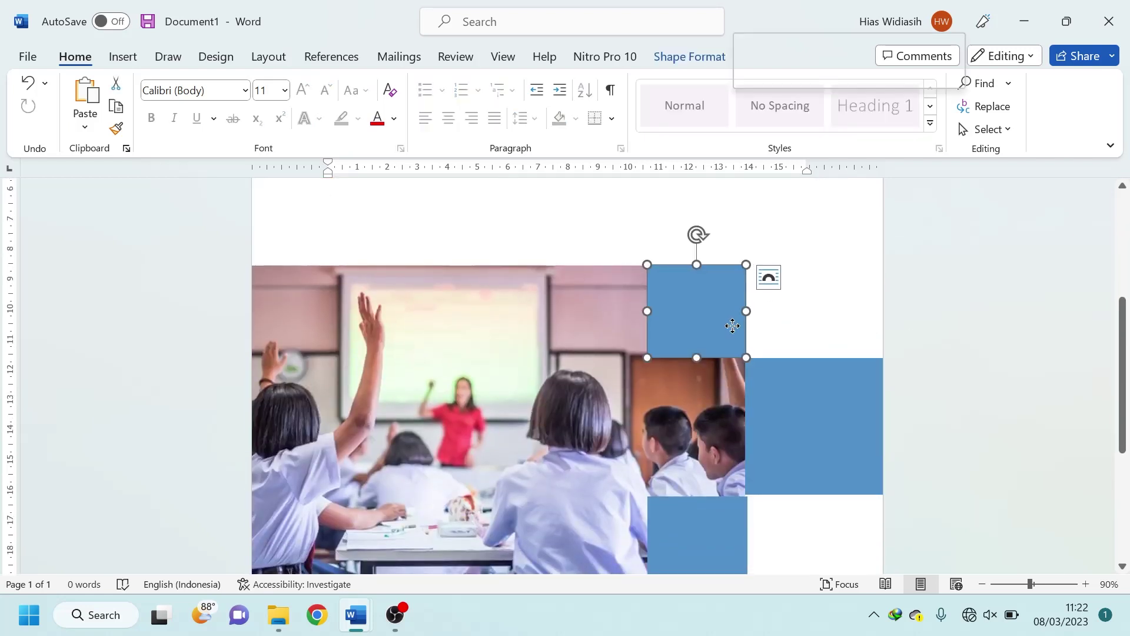
- Paste another copy of the blue square and move it beside the photo's lower right
{"action": "right_click", "coordinate": [735, 328]}
{"action": "key", "text": "Escape"}
{"action": "right_click", "coordinate": [935, 204]}
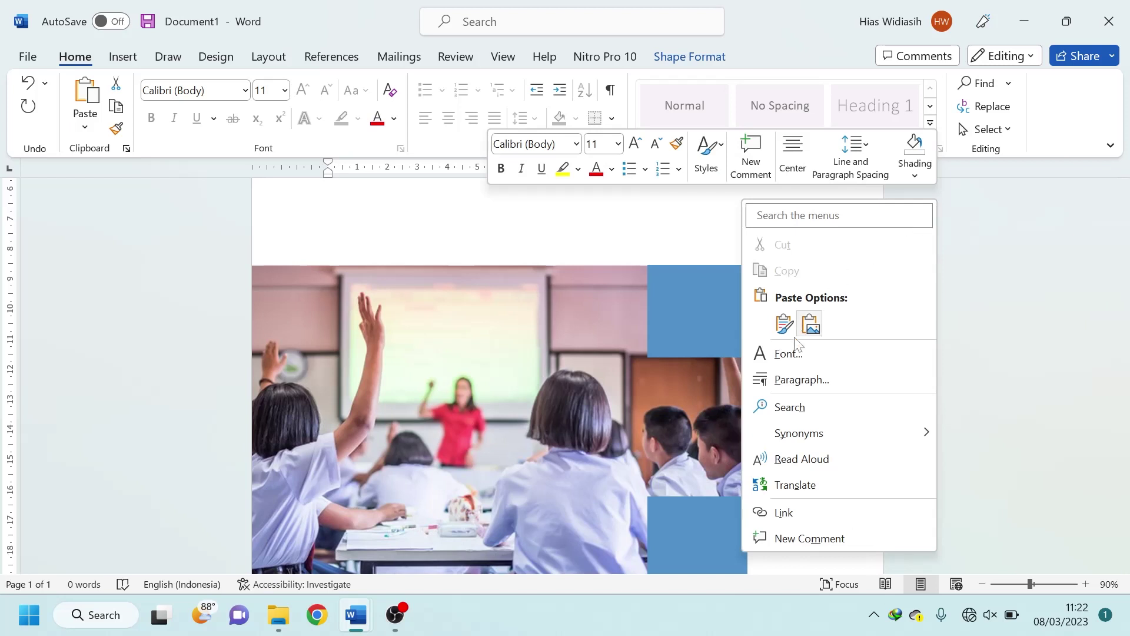
{"action": "key", "text": "Escape"}
{"action": "scroll", "coordinate": [704, 344], "scroll_direction": "up", "scroll_amount": 5}
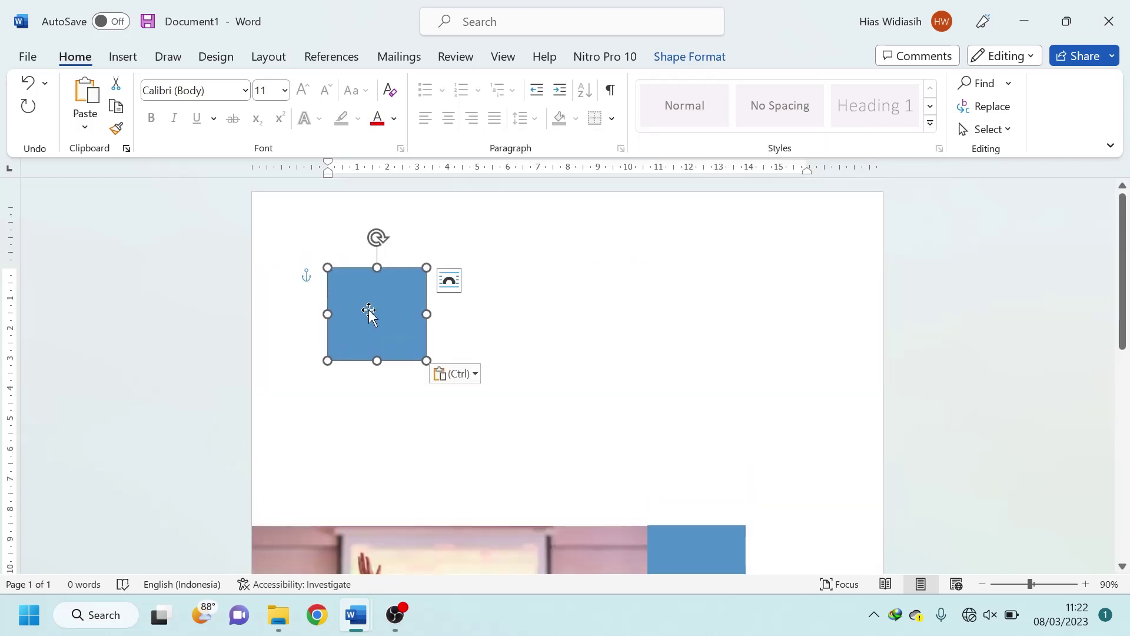
{"action": "left_click_drag", "start_coordinate": [369, 314], "coordinate": [756, 531]}
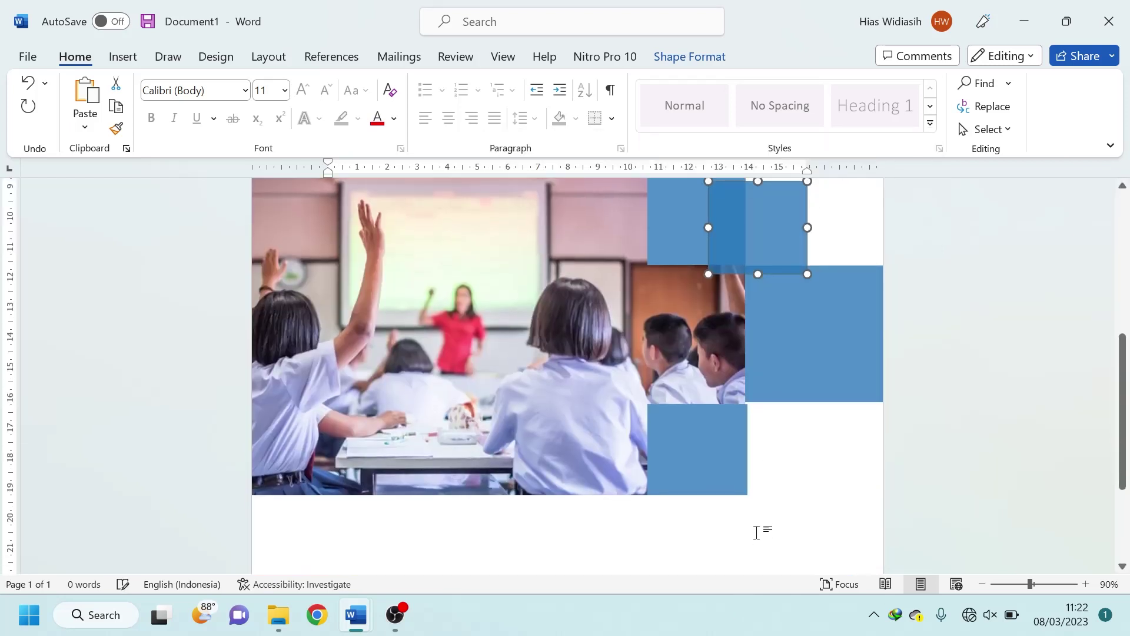
{"action": "scroll", "coordinate": [761, 510], "scroll_direction": "up", "scroll_amount": 2}
{"action": "left_click_drag", "start_coordinate": [772, 353], "coordinate": [762, 372]}
{"action": "right_click", "coordinate": [766, 354]}
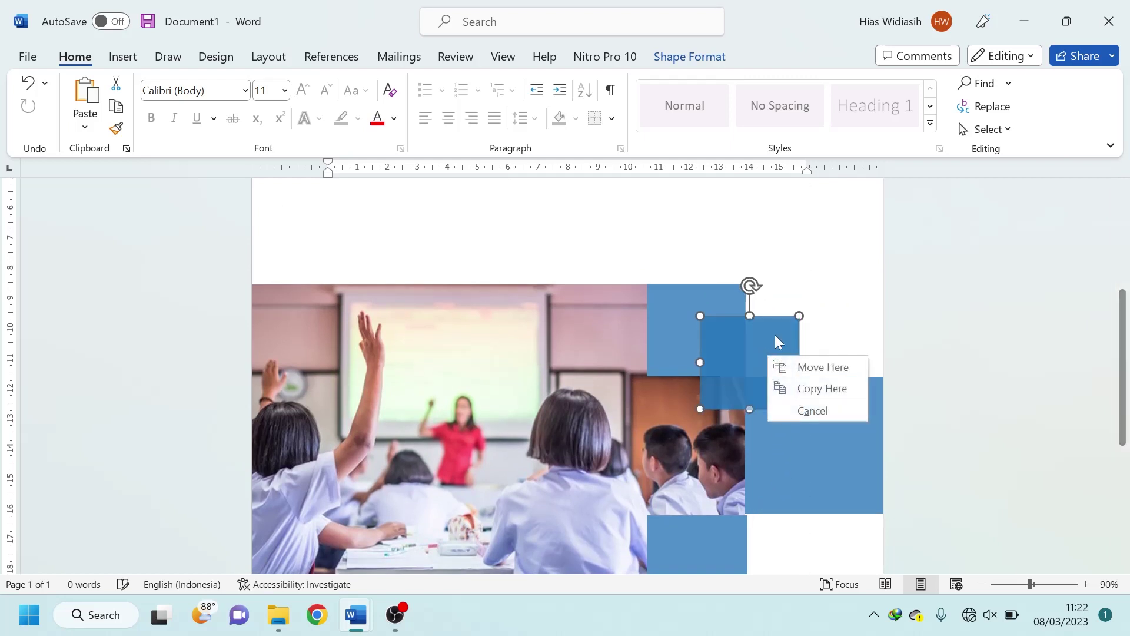
{"action": "right_click", "coordinate": [954, 231]}
{"action": "left_click", "coordinate": [800, 354]}
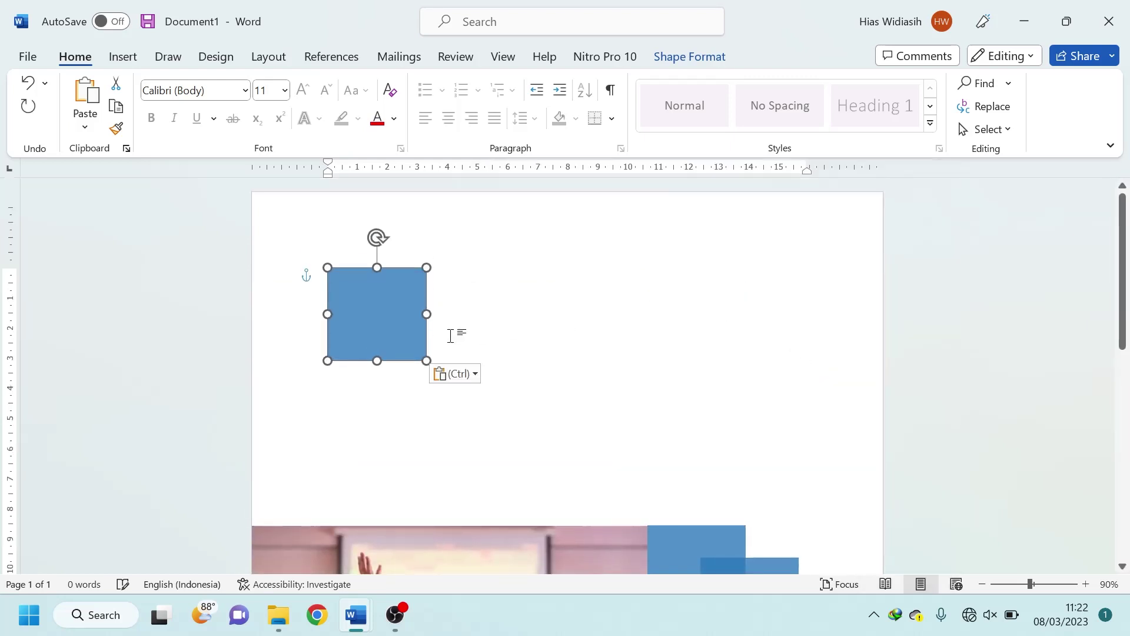
{"action": "mouse_move", "coordinate": [374, 325]}
{"action": "left_mouse_down"}
{"action": "mouse_move", "coordinate": [780, 527]}
{"action": "mouse_move", "coordinate": [768, 537]}
{"action": "left_mouse_up"}
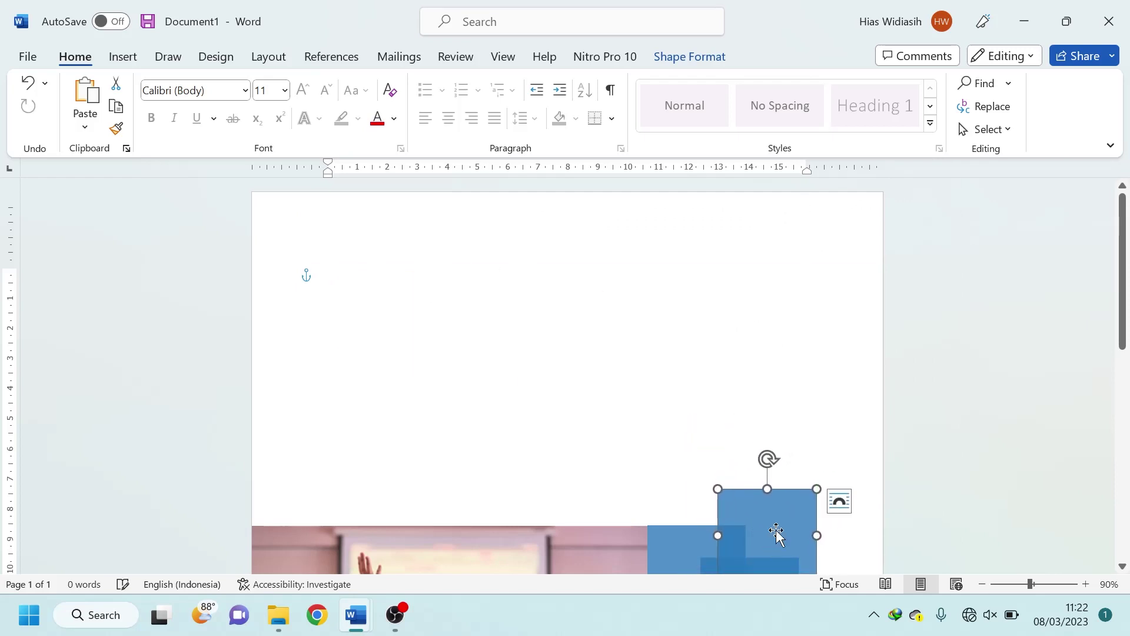
{"action": "key", "text": "Escape"}
- Paste one more blue square at the right edge above the cascade, making it taller and wider
{"action": "right_click", "coordinate": [783, 330]}
{"action": "left_click", "coordinate": [824, 362]}
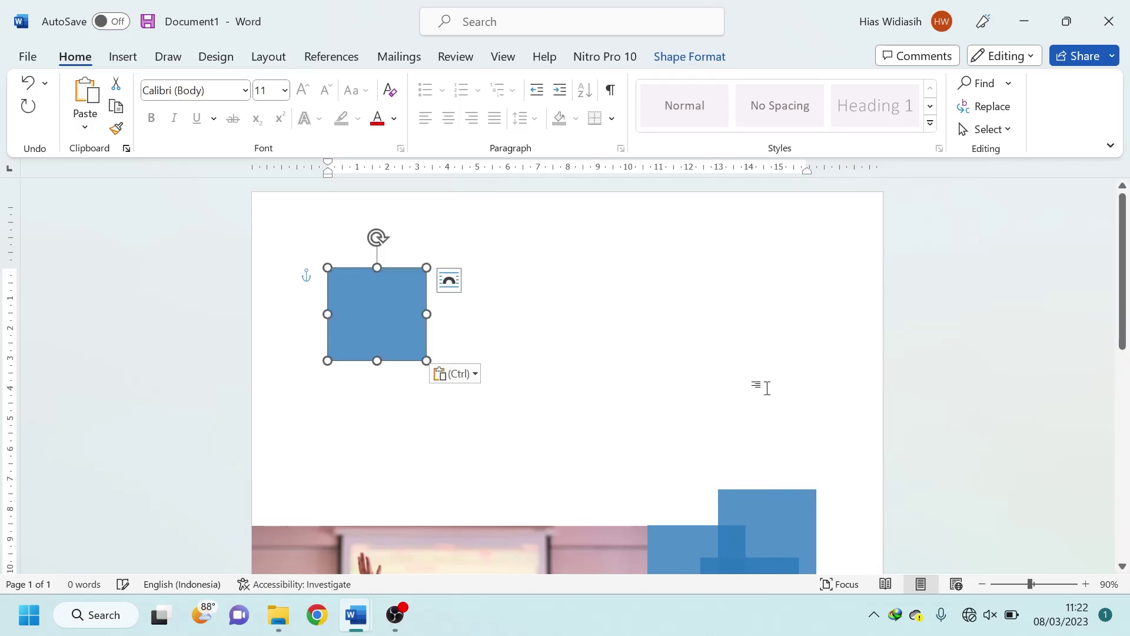
{"action": "left_click_drag", "start_coordinate": [395, 327], "coordinate": [849, 481]}
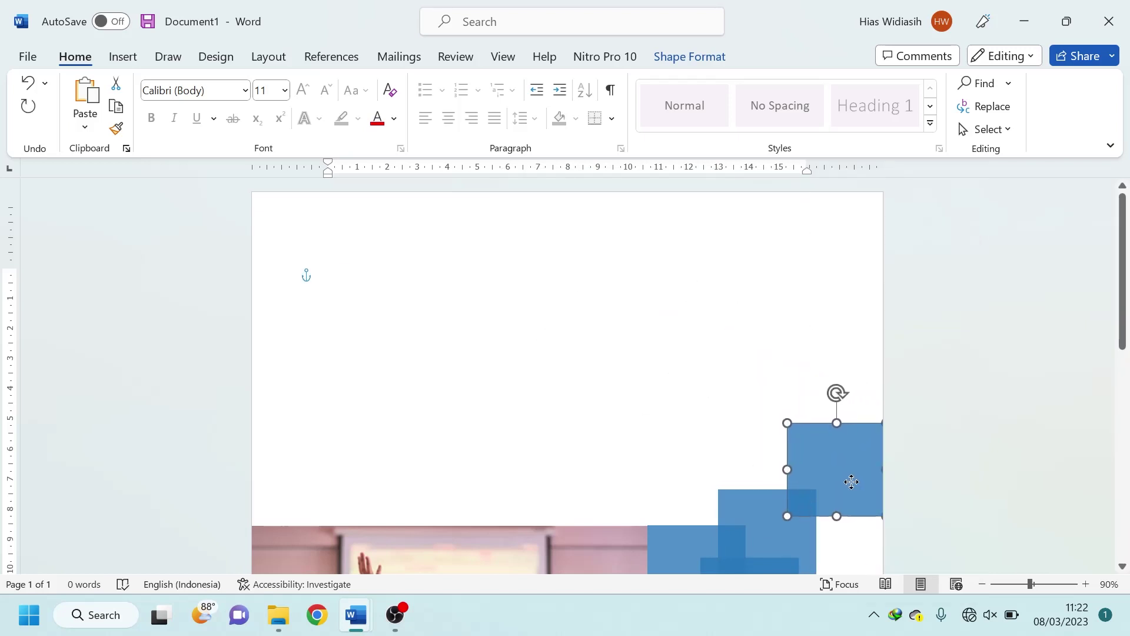
{"action": "left_click_drag", "start_coordinate": [838, 423], "coordinate": [834, 409]}
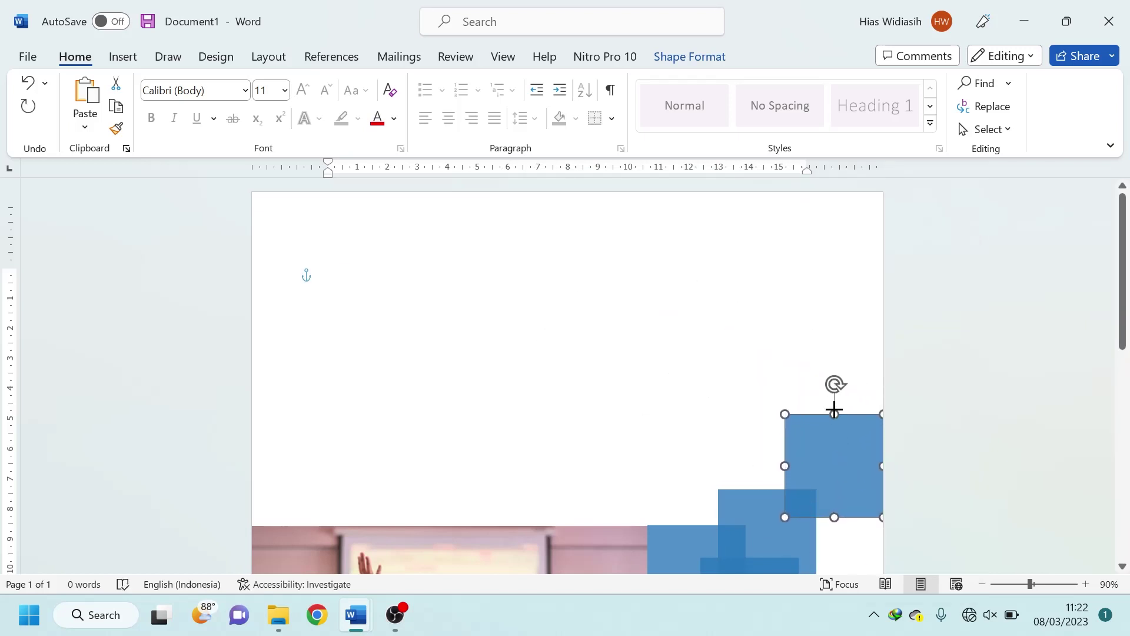
{"action": "mouse_move", "coordinate": [877, 459]}
{"action": "left_mouse_down"}
{"action": "mouse_move", "coordinate": [902, 456]}
{"action": "mouse_move", "coordinate": [850, 468]}
{"action": "left_mouse_up"}
{"action": "scroll", "coordinate": [883, 441], "scroll_direction": "down", "scroll_amount": 5}
- Paste another copy of the blue square and place it over the photo's lower-right area
{"action": "scroll", "coordinate": [798, 326], "scroll_direction": "down", "scroll_amount": 5}
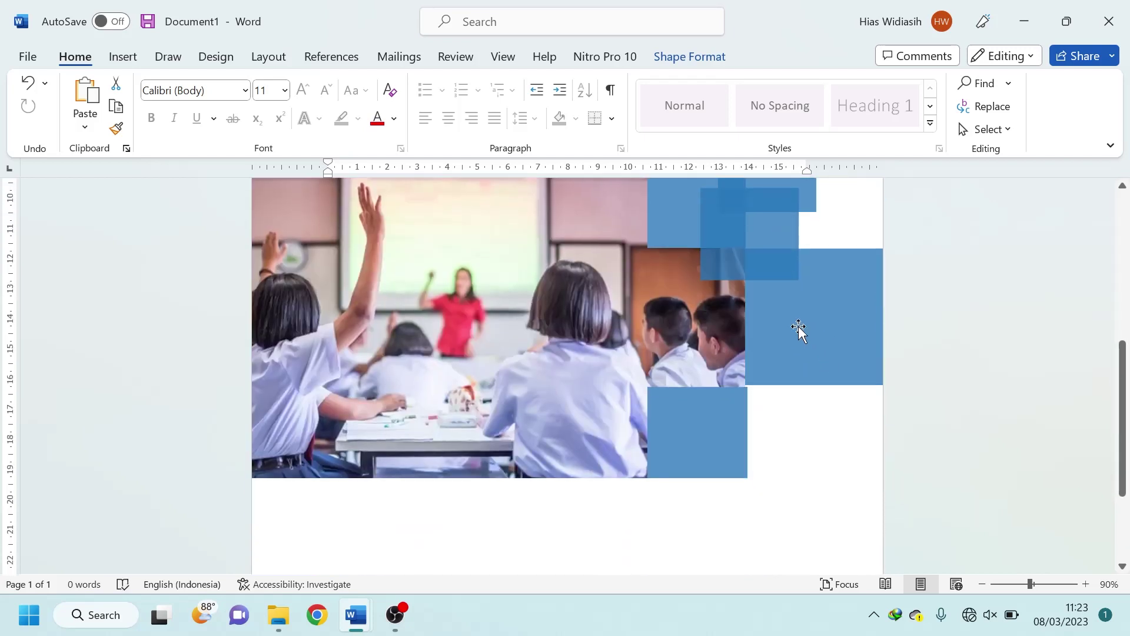
{"action": "right_click", "coordinate": [798, 327]}
{"action": "left_click", "coordinate": [840, 363]}
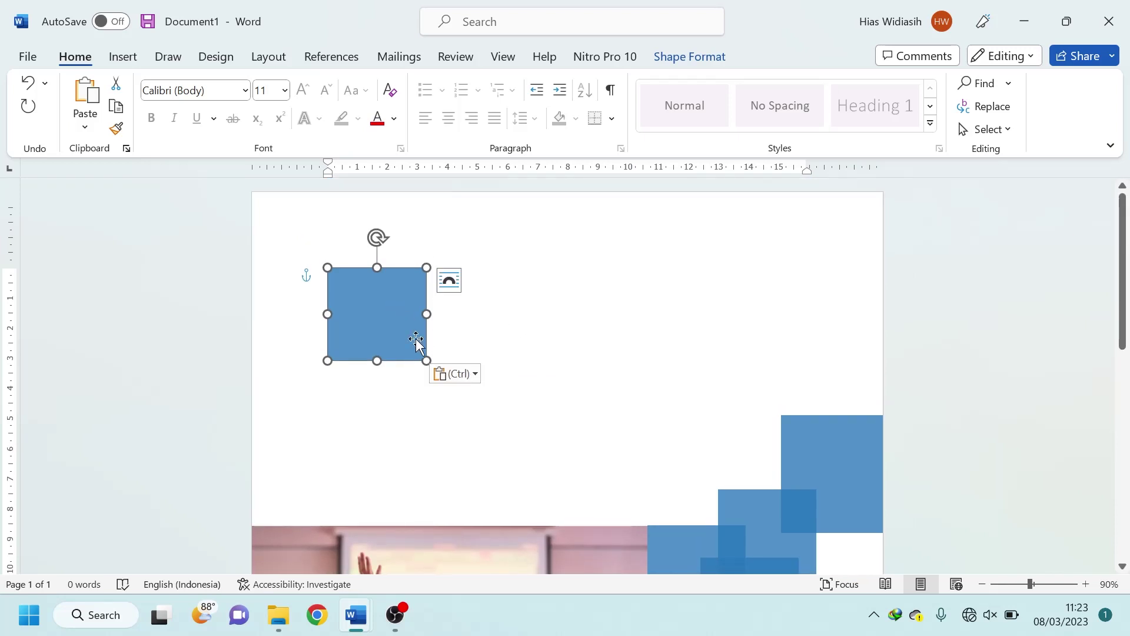
{"action": "mouse_move", "coordinate": [416, 338]}
{"action": "left_mouse_down"}
{"action": "mouse_move", "coordinate": [748, 629]}
{"action": "mouse_move", "coordinate": [730, 556]}
{"action": "left_mouse_up"}
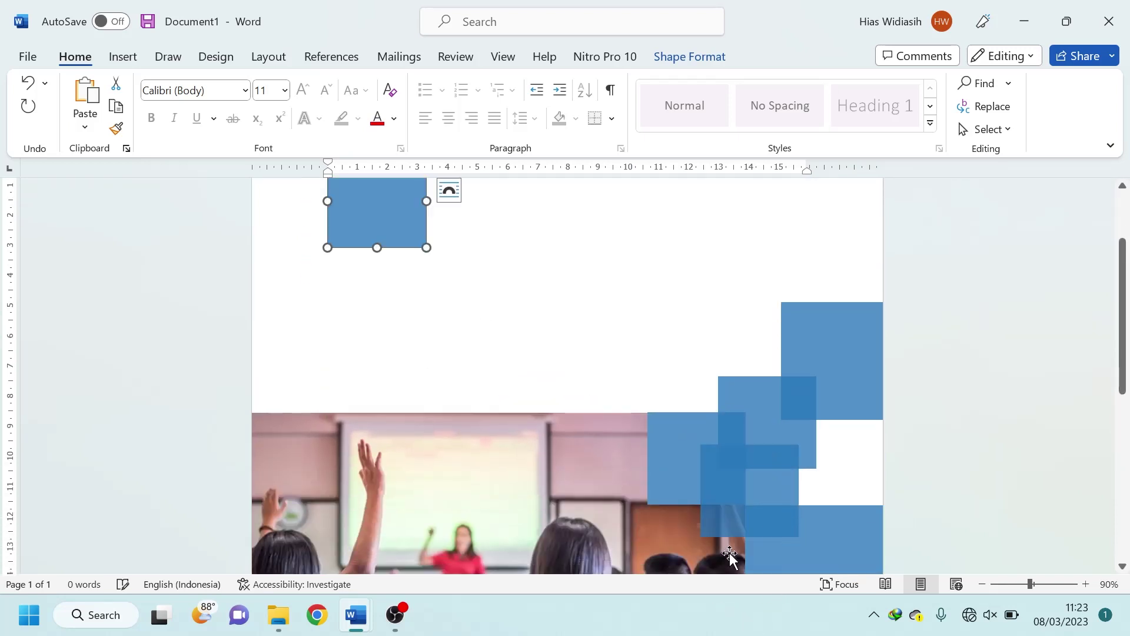
{"action": "mouse_move", "coordinate": [383, 224]}
{"action": "left_mouse_down"}
{"action": "mouse_move", "coordinate": [731, 247]}
{"action": "mouse_move", "coordinate": [782, 403]}
{"action": "mouse_move", "coordinate": [774, 398]}
{"action": "left_mouse_up"}
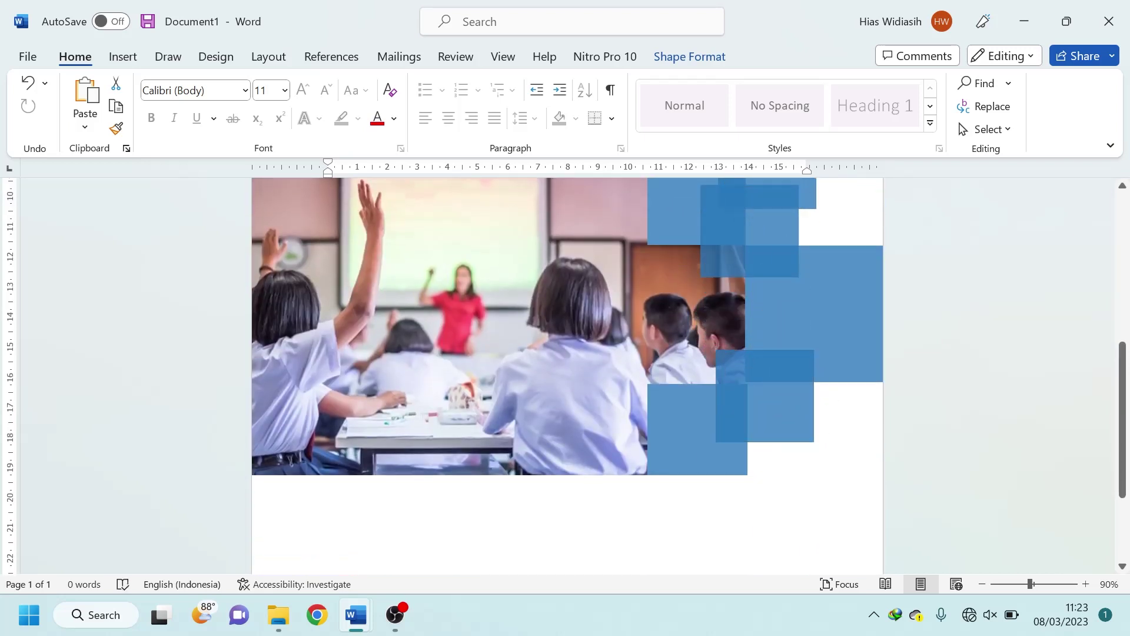
- Paste one more blue square and size it to extend below the photo at the right edge
{"action": "right_click", "coordinate": [785, 470]}
{"action": "left_click", "coordinate": [828, 363]}
{"action": "left_click_drag", "start_coordinate": [554, 372], "coordinate": [756, 496]}
{"action": "scroll", "coordinate": [757, 497], "scroll_direction": "down", "scroll_amount": 5}
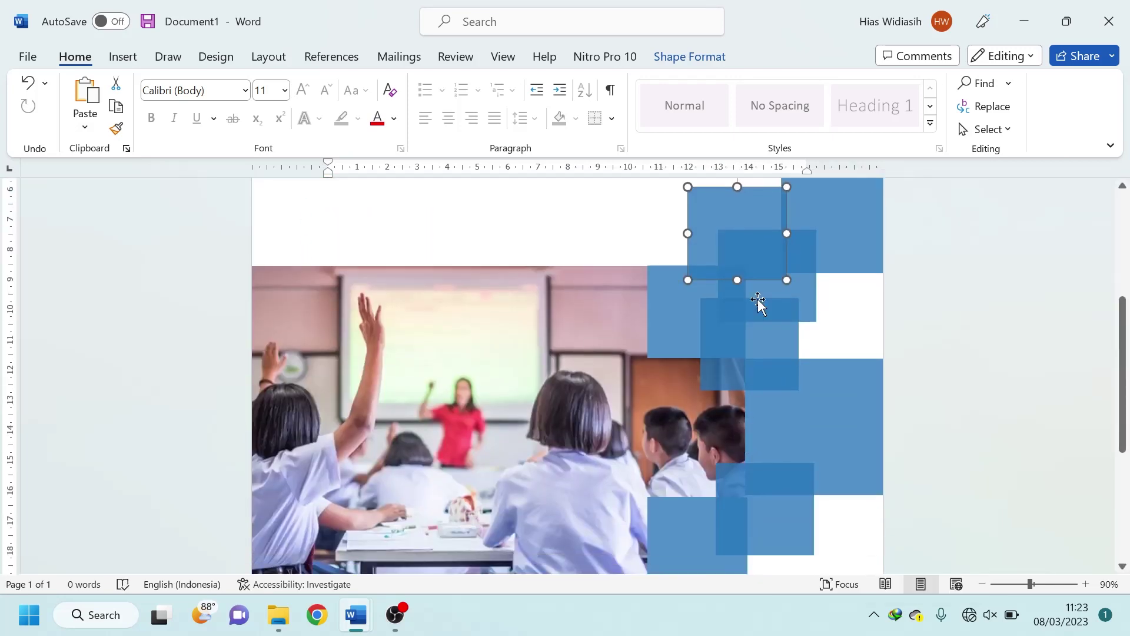
{"action": "left_click_drag", "start_coordinate": [757, 247], "coordinate": [866, 486]}
{"action": "scroll", "coordinate": [866, 486], "scroll_direction": "down", "scroll_amount": 5}
{"action": "scroll", "coordinate": [842, 300], "scroll_direction": "up", "scroll_amount": 1}
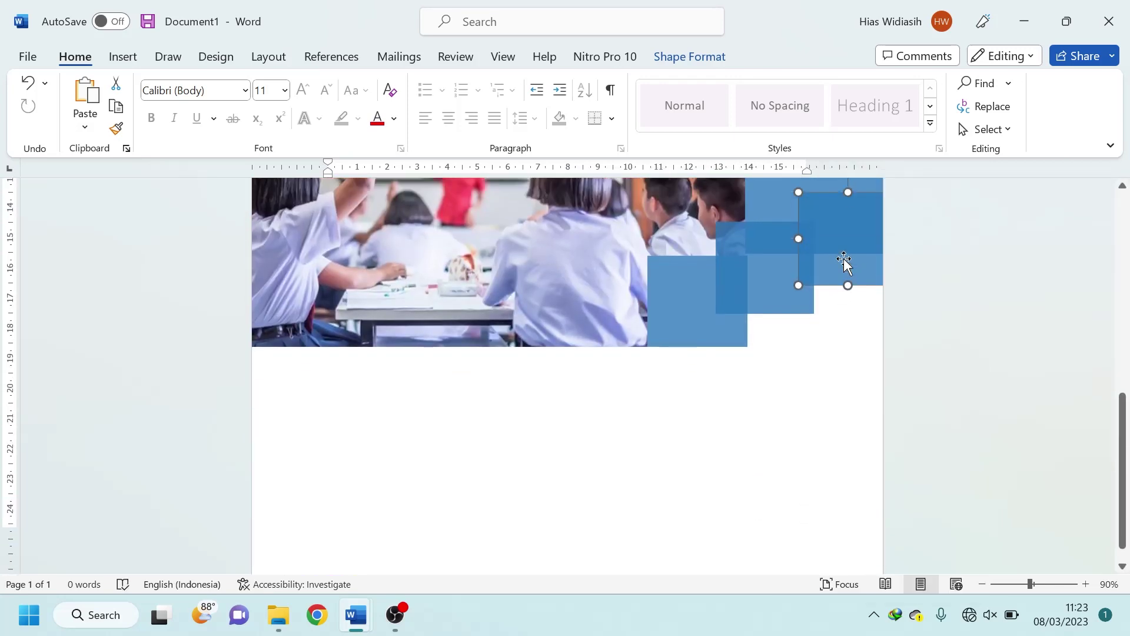
{"action": "left_click_drag", "start_coordinate": [852, 259], "coordinate": [838, 366]}
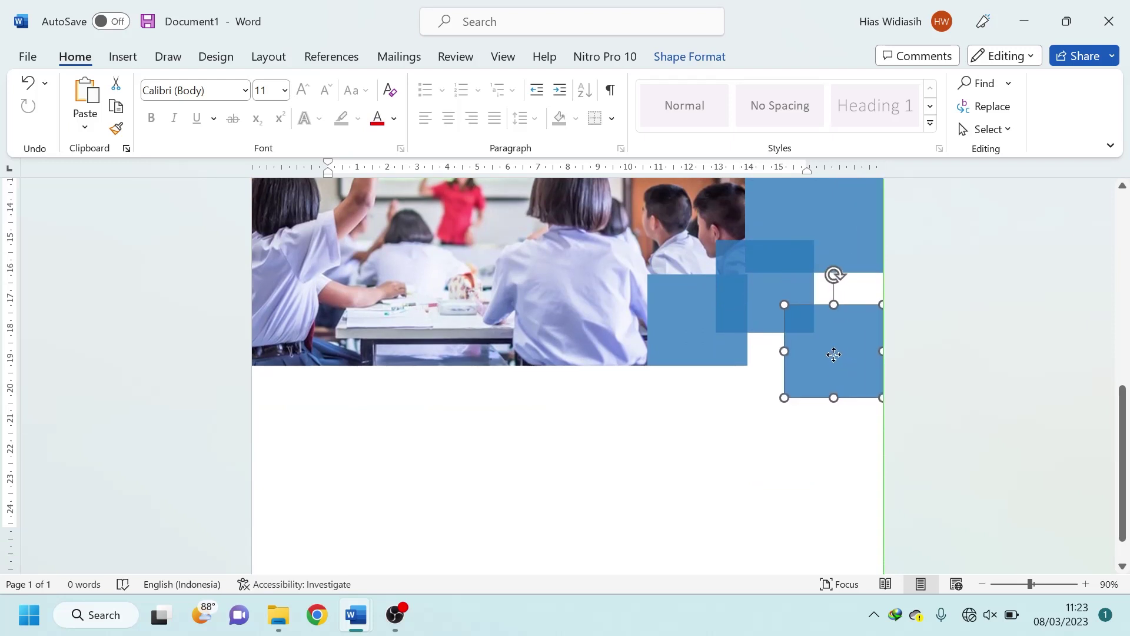
{"action": "left_click_drag", "start_coordinate": [883, 397], "coordinate": [902, 411]}
{"action": "left_click_drag", "start_coordinate": [858, 367], "coordinate": [849, 354]}
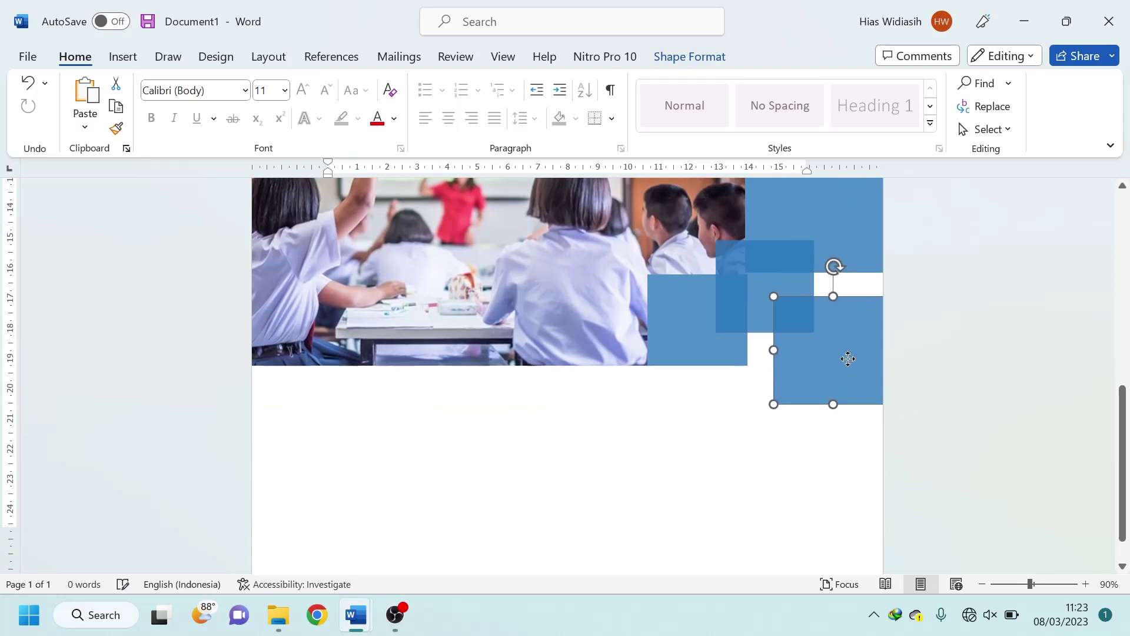
- Enlarge the middle square of the cascade from its top-left corner
{"action": "scroll", "coordinate": [826, 358], "scroll_direction": "up", "scroll_amount": 3}
{"action": "left_click", "coordinate": [753, 405]}
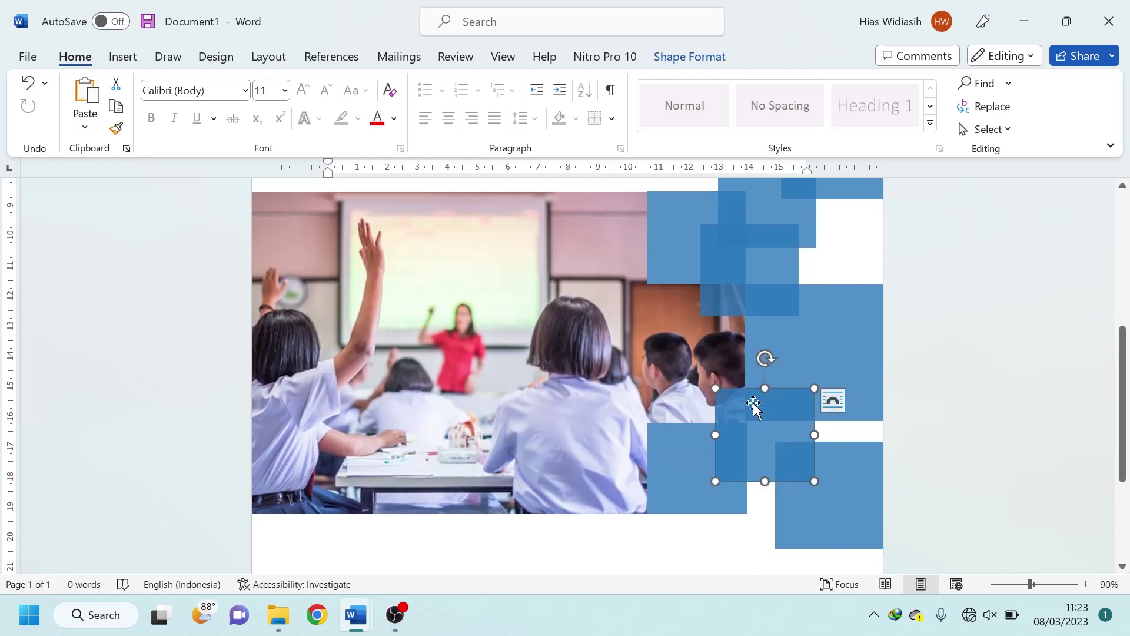
{"action": "left_click_drag", "start_coordinate": [715, 387], "coordinate": [705, 373]}
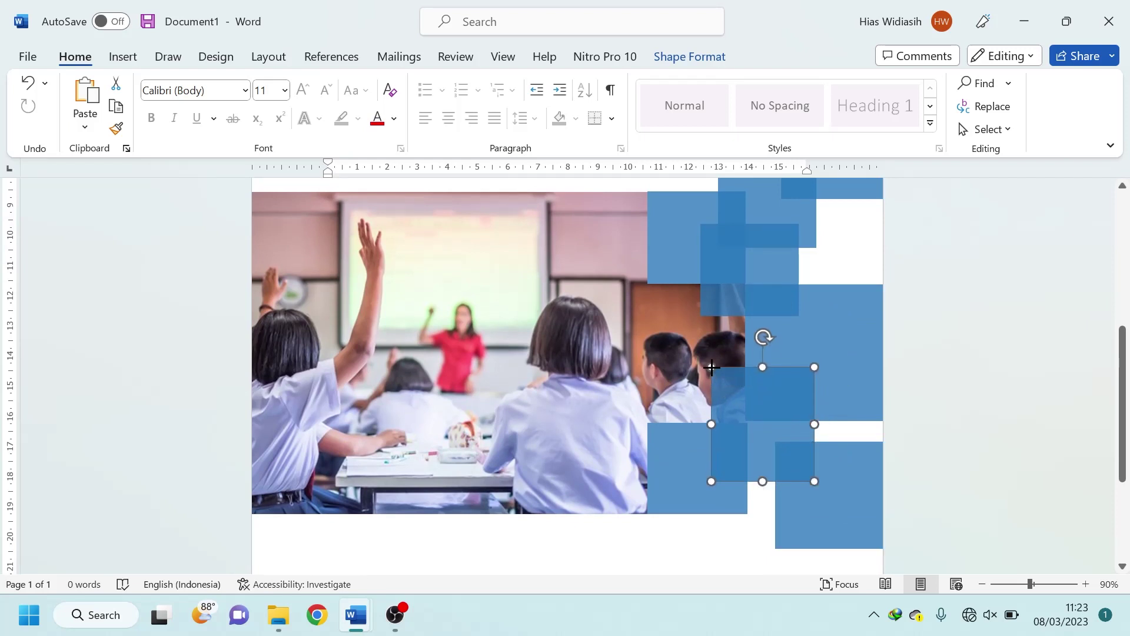
- Zoom out to about 40% to review the whole cover page
{"action": "key", "text": "Escape"}
{"action": "scroll", "coordinate": [705, 373], "scroll_direction": "up", "scroll_amount": 5}
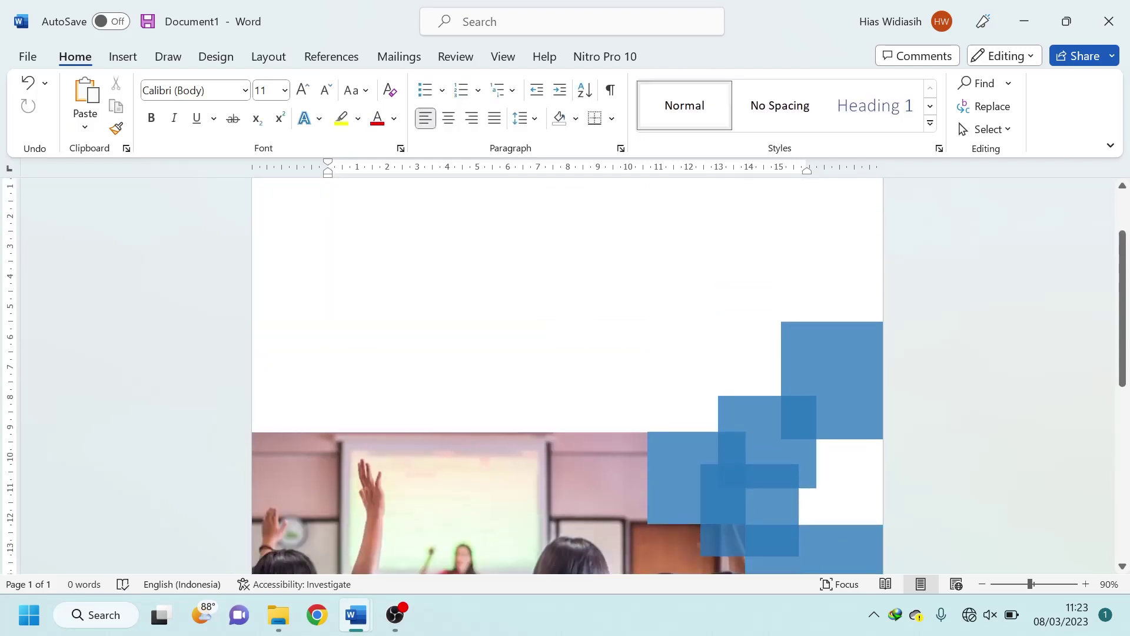
{"action": "scroll", "coordinate": [706, 373], "scroll_direction": "down", "scroll_amount": 3}
{"action": "scroll", "coordinate": [706, 373], "scroll_direction": "down", "scroll_amount": 2}
{"action": "left_click", "coordinate": [856, 365]}
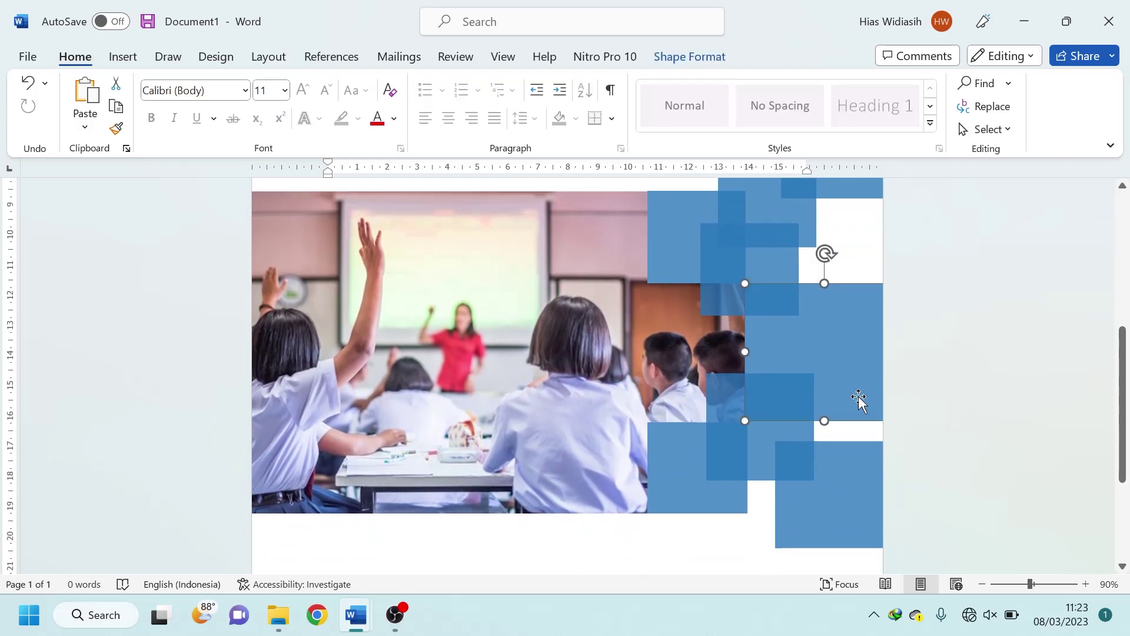
{"action": "key", "text": "Escape"}
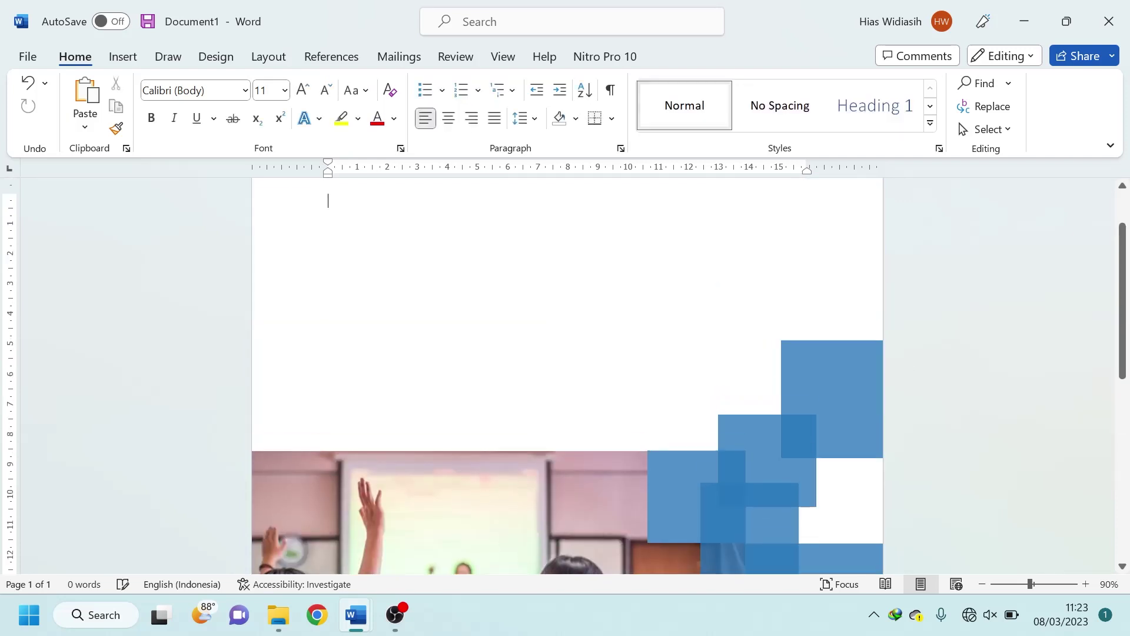
{"action": "scroll", "coordinate": [849, 416], "scroll_direction": "down", "scroll_amount": 3}
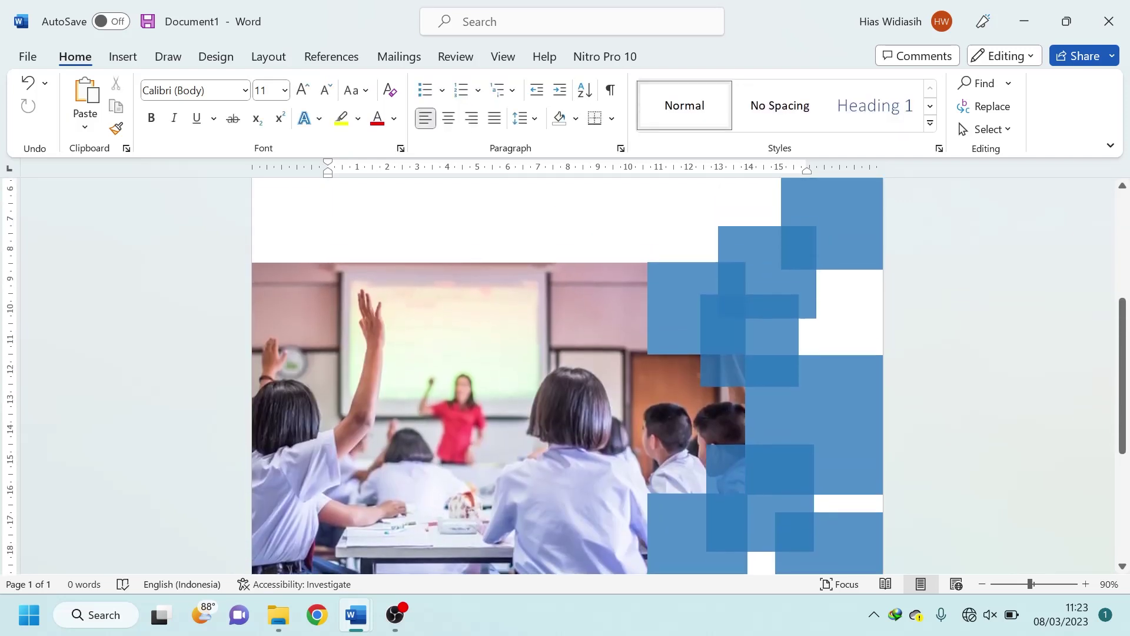
{"action": "double_click", "coordinate": [982, 583]}
{"action": "left_click", "coordinate": [982, 583]}
{"action": "left_click", "coordinate": [982, 584]}
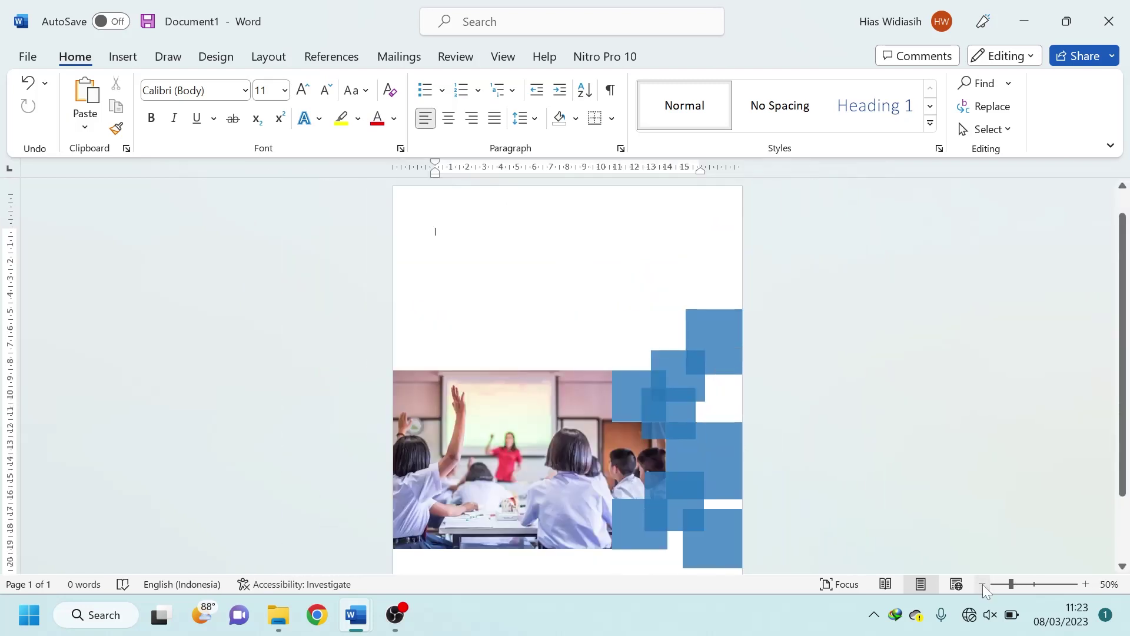
{"action": "left_click", "coordinate": [981, 583]}
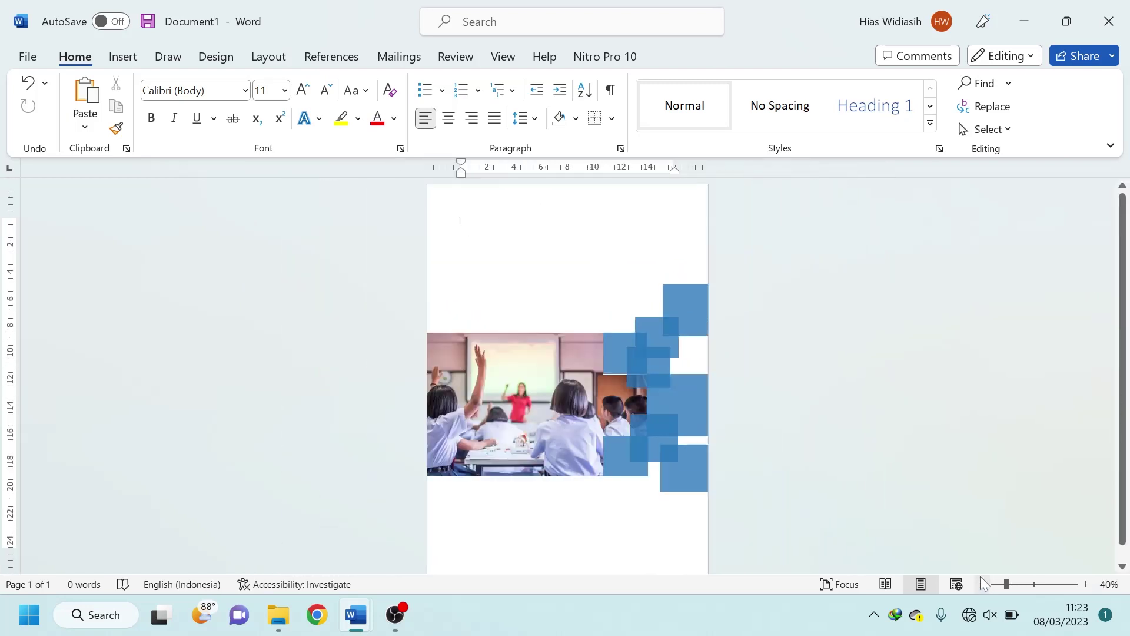
- Undo the latest change to the blue squares and zoom back in to 100%
{"action": "left_click", "coordinate": [617, 361]}
{"action": "key", "text": "Escape"}
{"action": "key", "text": "ctrl+z"}
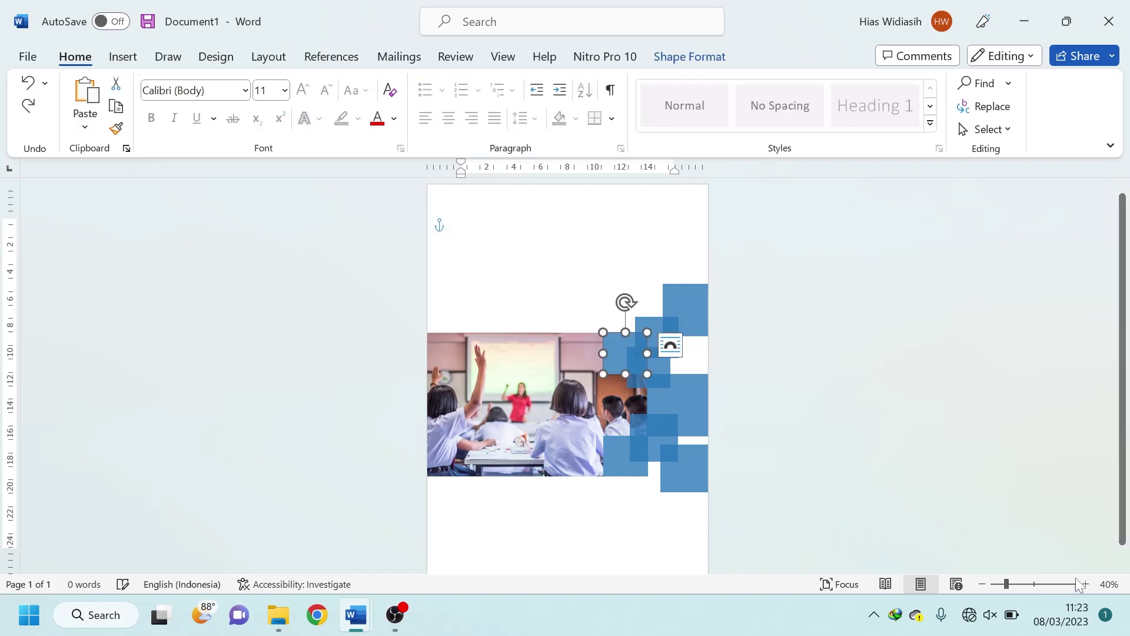
{"action": "left_click", "coordinate": [1085, 584]}
{"action": "left_click", "coordinate": [1085, 584]}
{"action": "left_click", "coordinate": [1086, 584]}
{"action": "left_click", "coordinate": [1085, 584]}
{"action": "left_click", "coordinate": [1085, 584]}
{"action": "left_click", "coordinate": [1086, 584]}
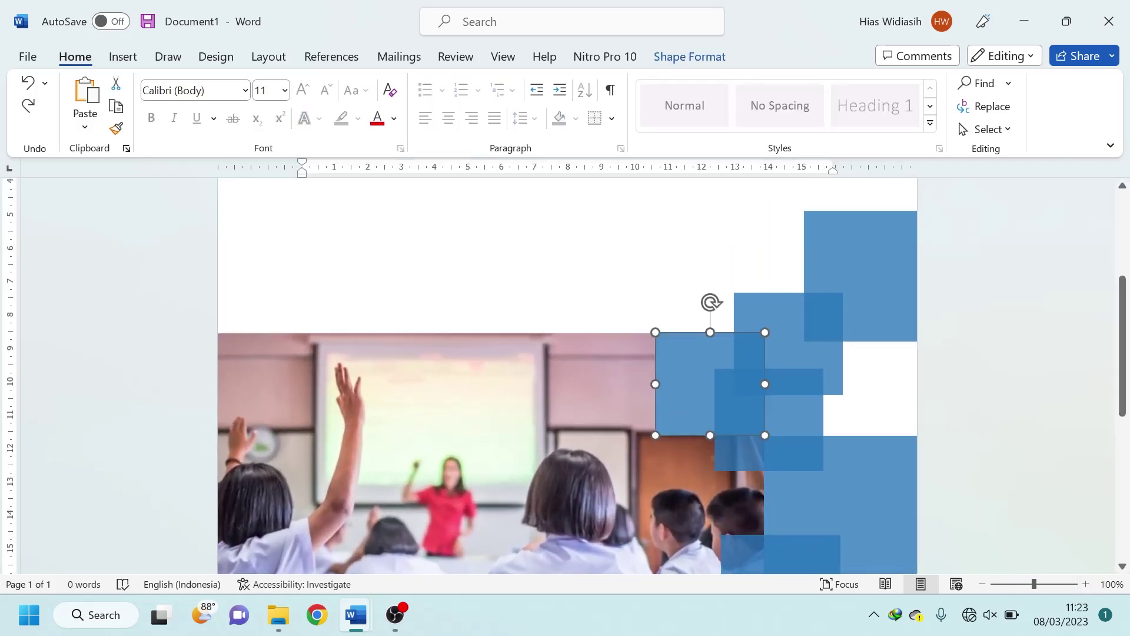
- Make the upper-left cascade square slightly taller by extending its bottom edge
{"action": "left_click_drag", "start_coordinate": [712, 308], "coordinate": [713, 317]}
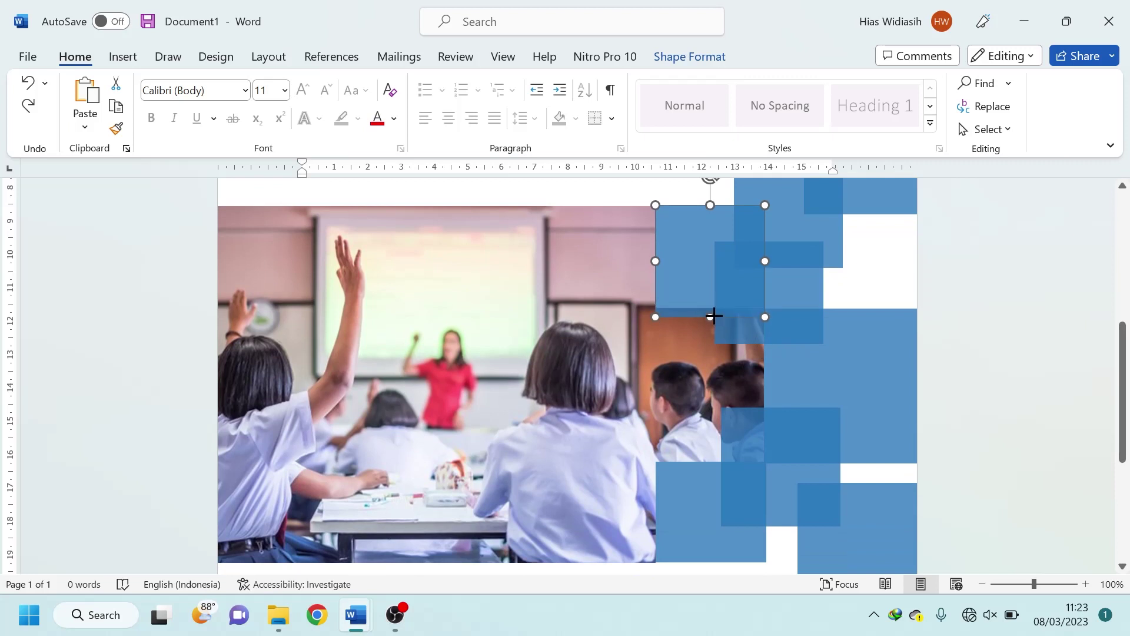
{"action": "scroll", "coordinate": [716, 312], "scroll_direction": "up", "scroll_amount": 5}
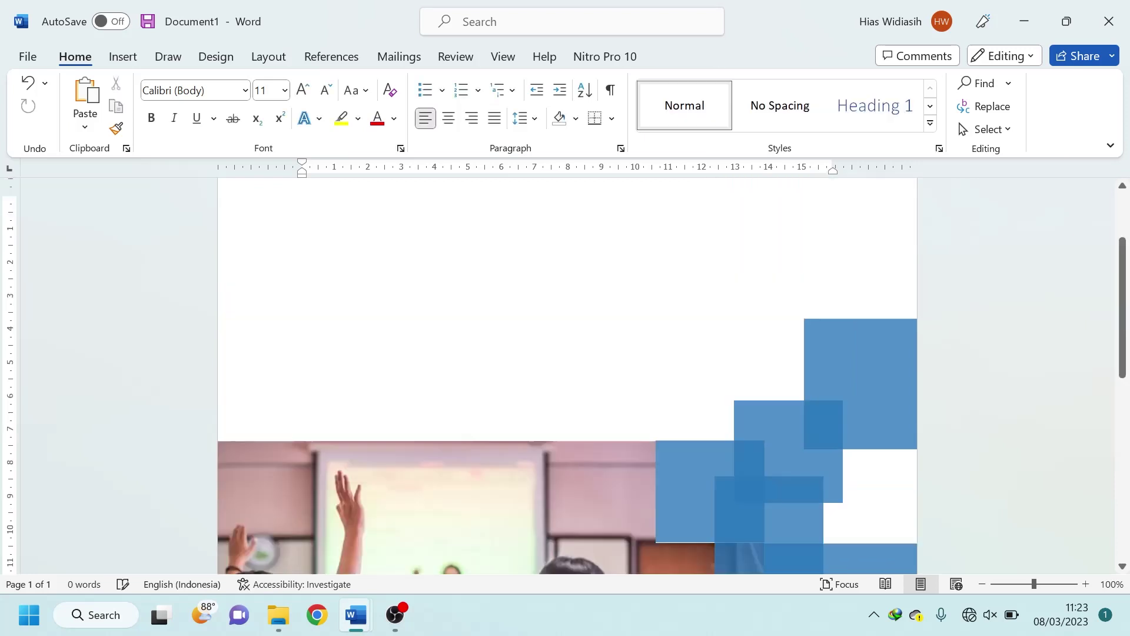
{"action": "scroll", "coordinate": [748, 318], "scroll_direction": "down", "scroll_amount": 2}
{"action": "scroll", "coordinate": [776, 322], "scroll_direction": "down", "scroll_amount": 2}
{"action": "left_click", "coordinate": [702, 330]}
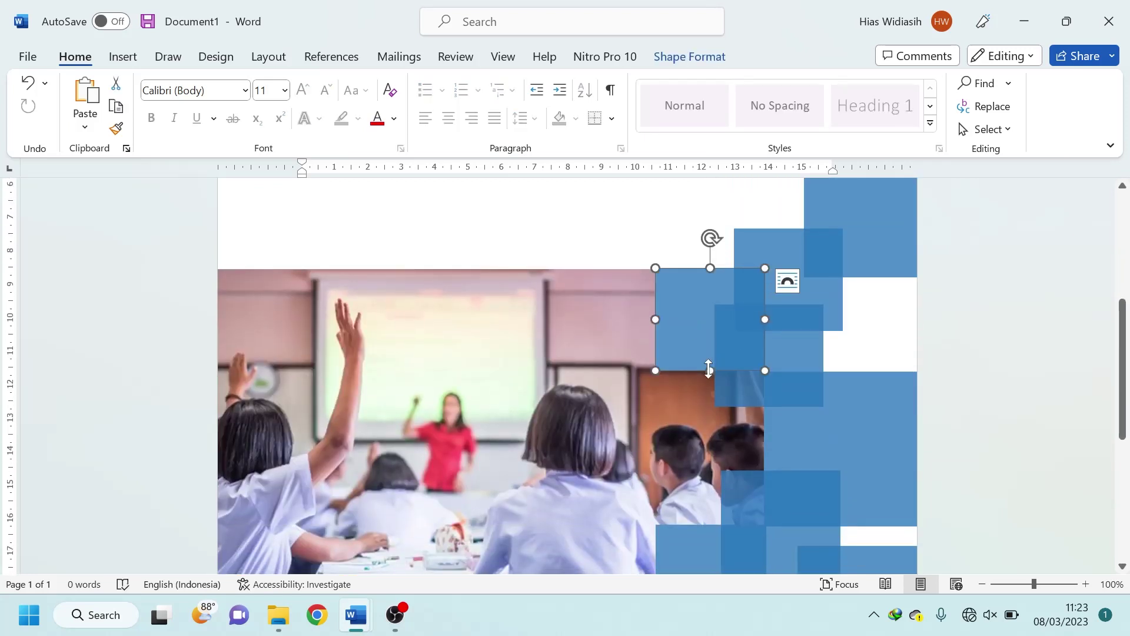
{"action": "left_click_drag", "start_coordinate": [710, 371], "coordinate": [710, 374]}
- Send the upper-left square behind the other shapes and lower its bottom edge a bit more
{"action": "right_click", "coordinate": [711, 354]}
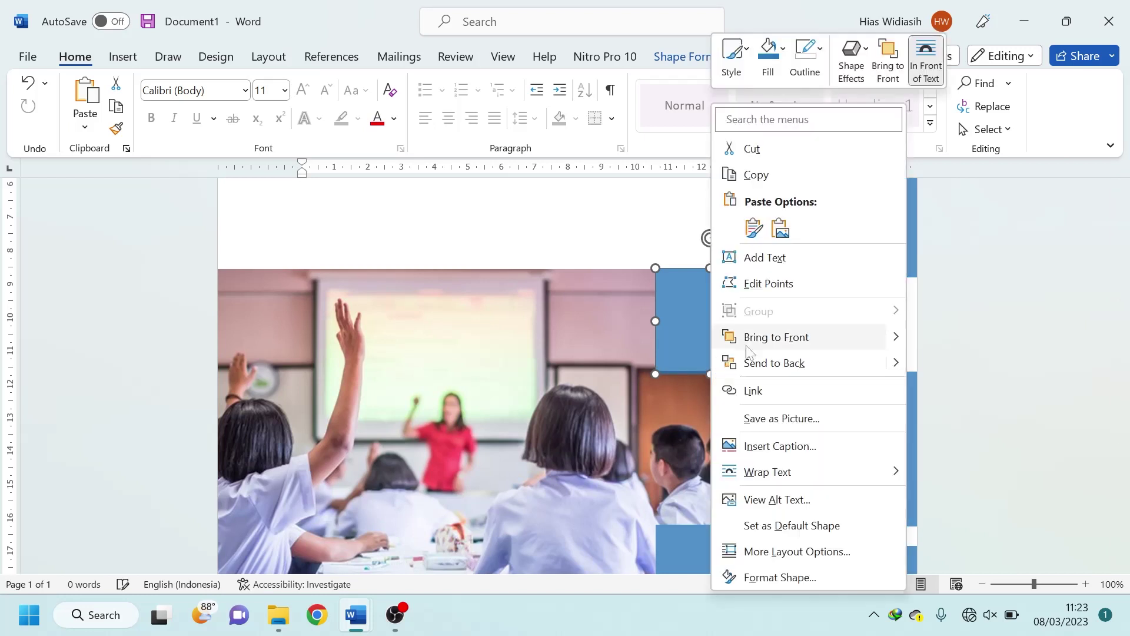
{"action": "left_click", "coordinate": [788, 360]}
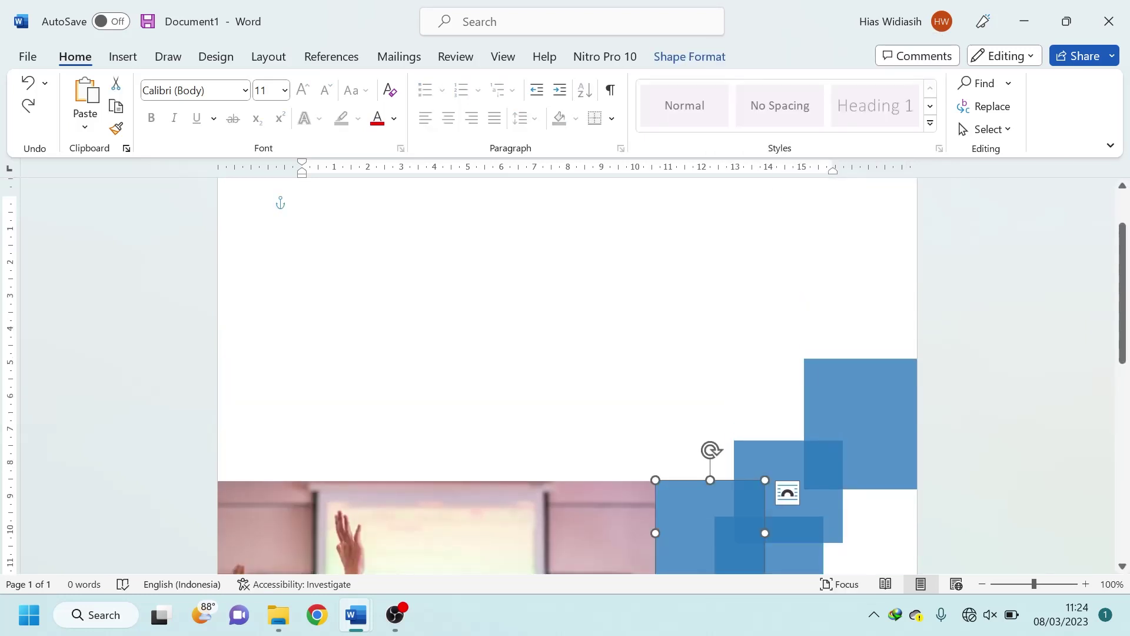
{"action": "left_click", "coordinate": [280, 202]}
{"action": "scroll", "coordinate": [881, 375], "scroll_direction": "down", "scroll_amount": 5}
{"action": "left_click", "coordinate": [712, 342]}
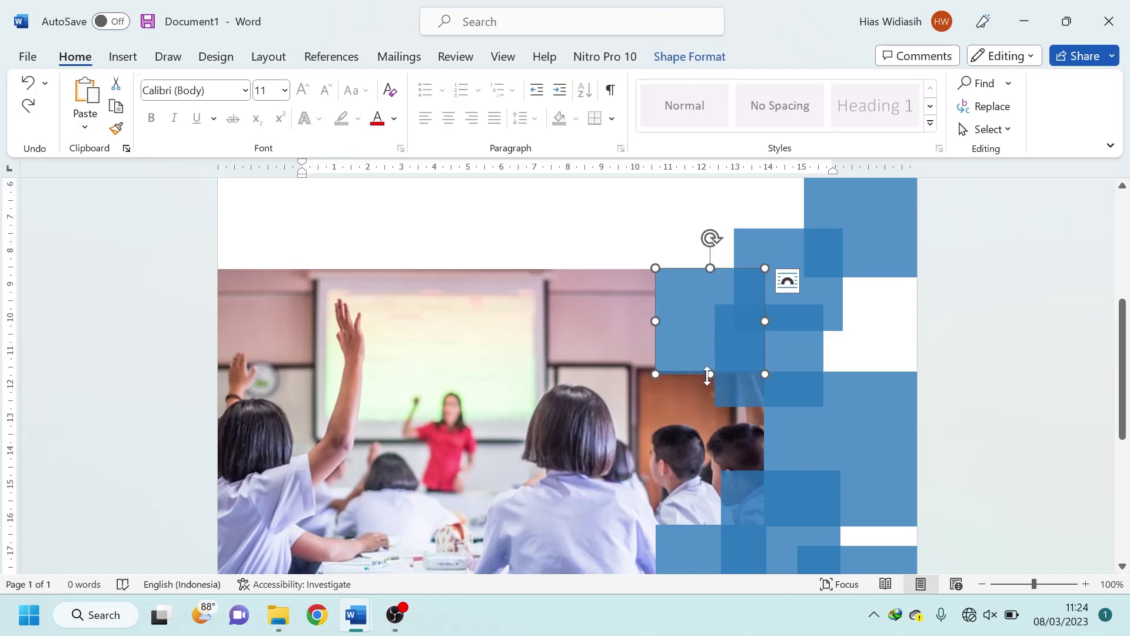
{"action": "scroll", "coordinate": [712, 328], "scroll_direction": "up", "scroll_amount": 3}
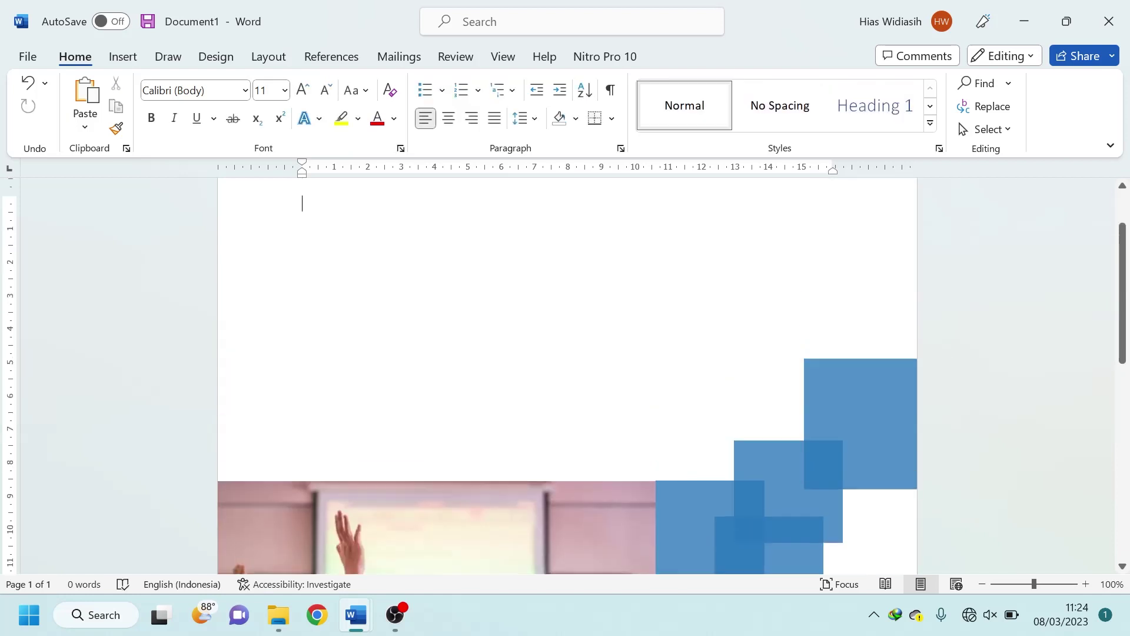
{"action": "scroll", "coordinate": [711, 329], "scroll_direction": "down", "scroll_amount": 4}
{"action": "left_click_drag", "start_coordinate": [712, 328], "coordinate": [711, 330]}
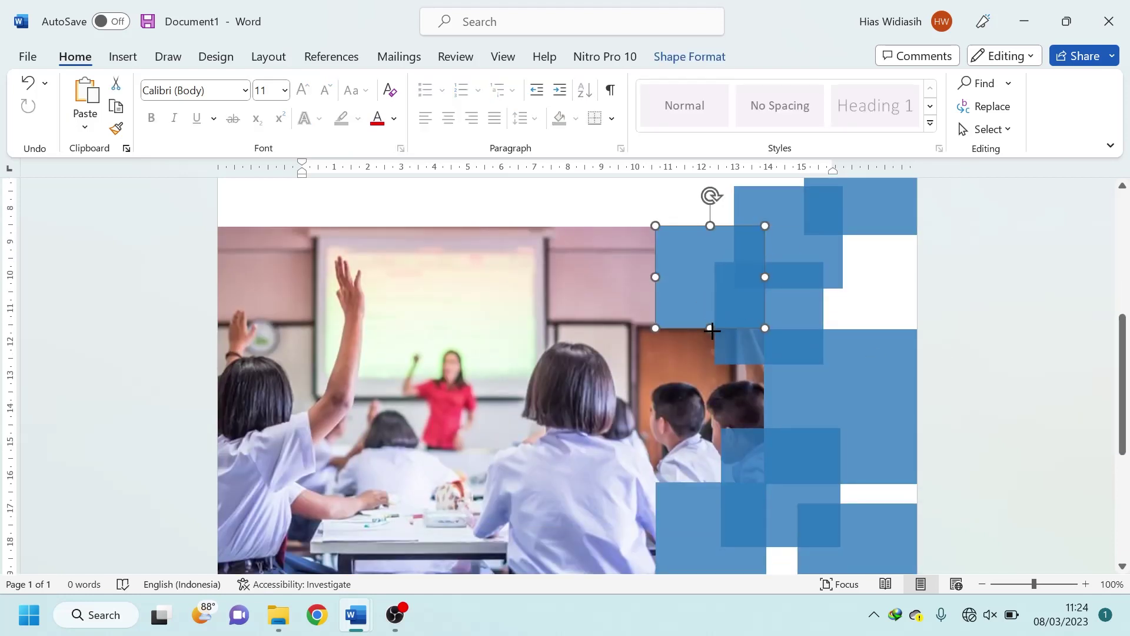
- Zoom out and give a small cascade square a partly transparent fill through More Fill Colors
{"action": "left_click", "coordinate": [921, 353]}
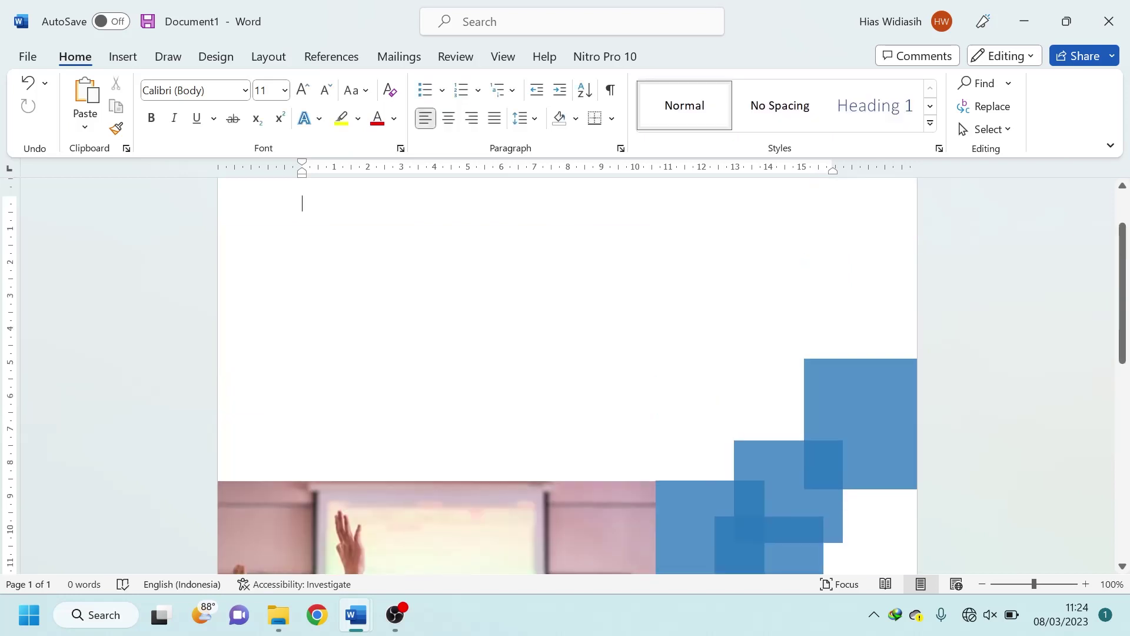
{"action": "scroll", "coordinate": [921, 353], "scroll_direction": "down", "scroll_amount": 3}
{"action": "left_click", "coordinate": [982, 584]}
{"action": "left_click", "coordinate": [982, 584]}
{"action": "left_click", "coordinate": [981, 584]}
{"action": "left_click", "coordinate": [982, 583]}
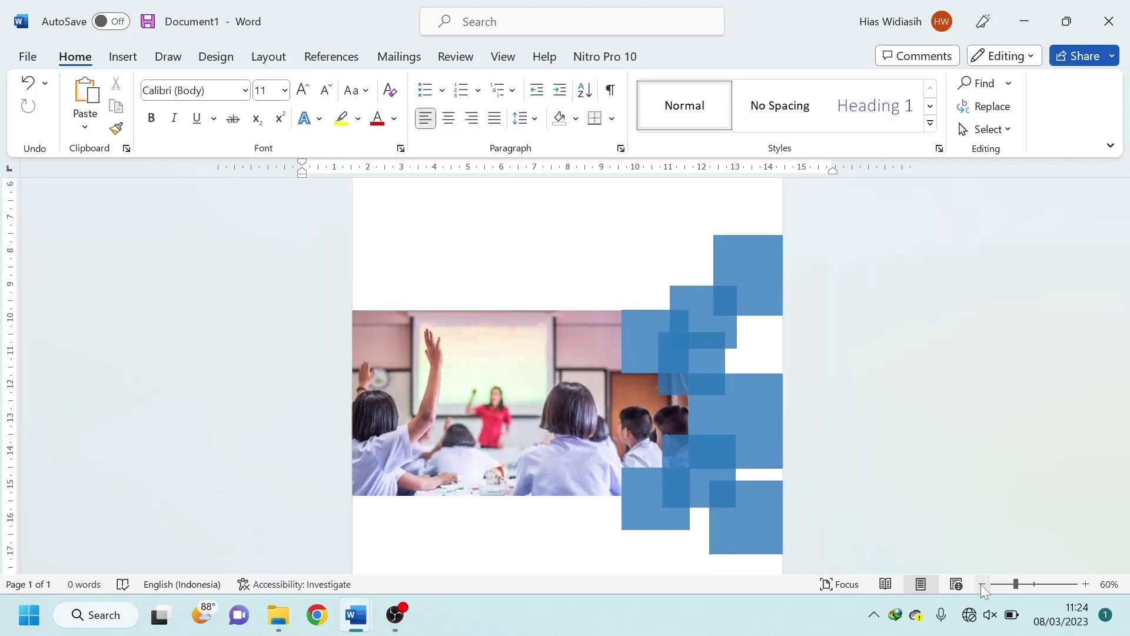
{"action": "left_click", "coordinate": [980, 584]}
{"action": "left_click", "coordinate": [979, 582]}
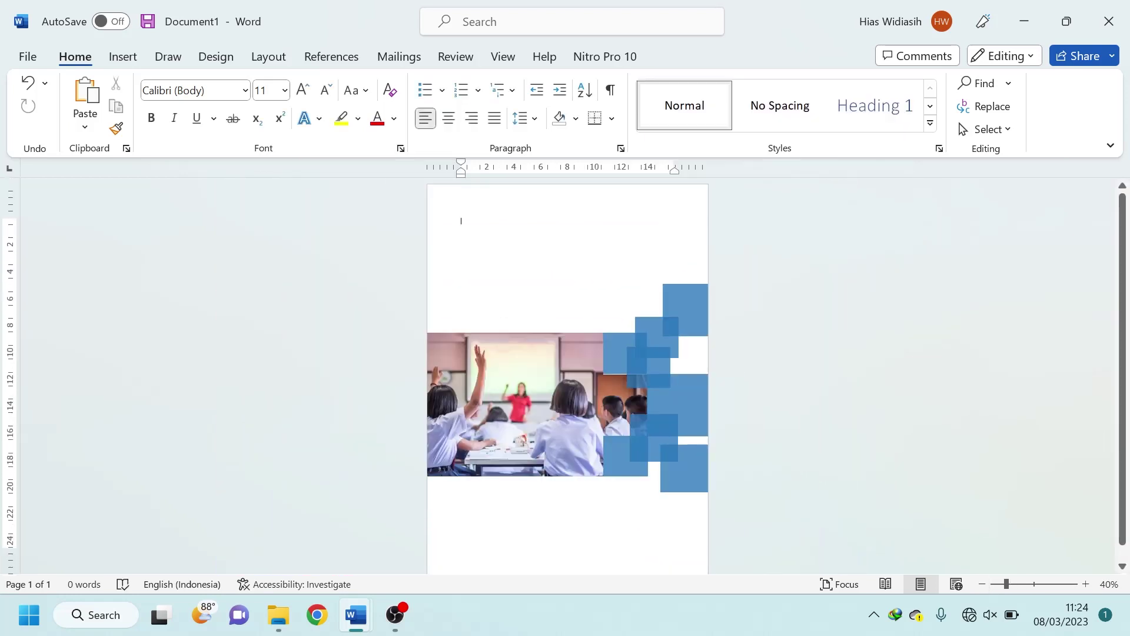
{"action": "left_click", "coordinate": [618, 364]}
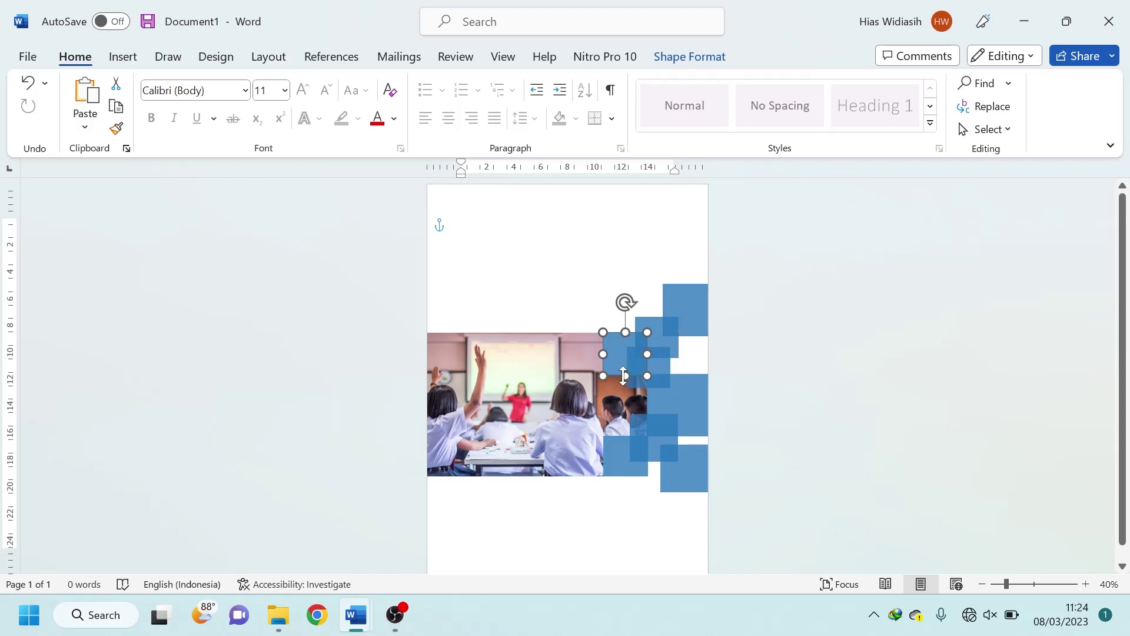
{"action": "key", "text": "Escape"}
{"action": "scroll", "coordinate": [660, 425], "scroll_direction": "down", "scroll_amount": 1}
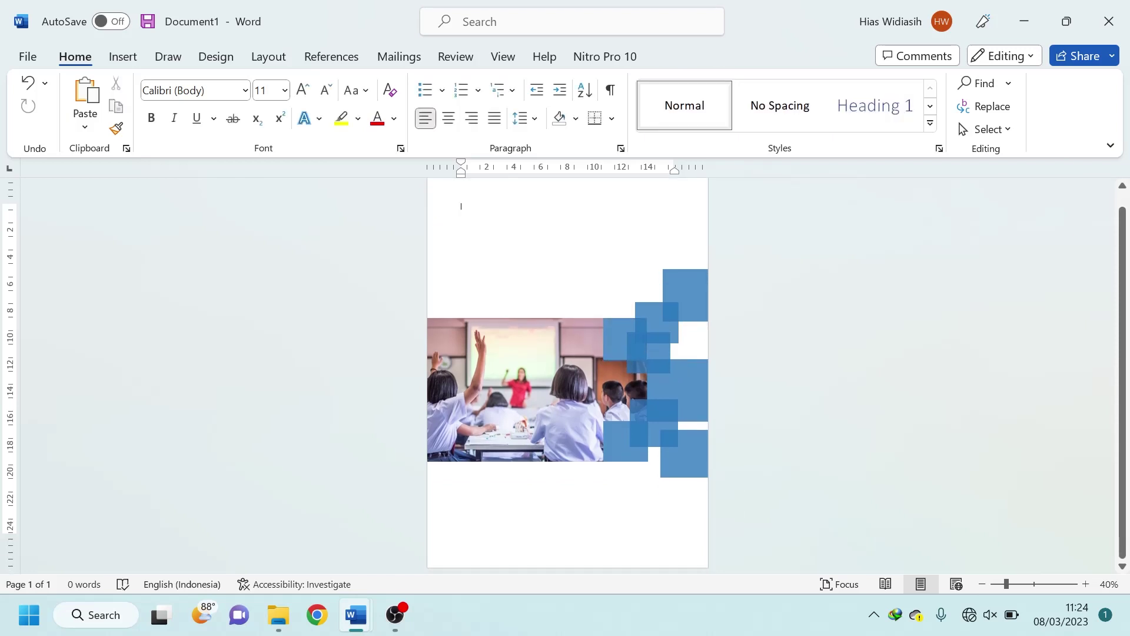
{"action": "left_click", "coordinate": [661, 424]}
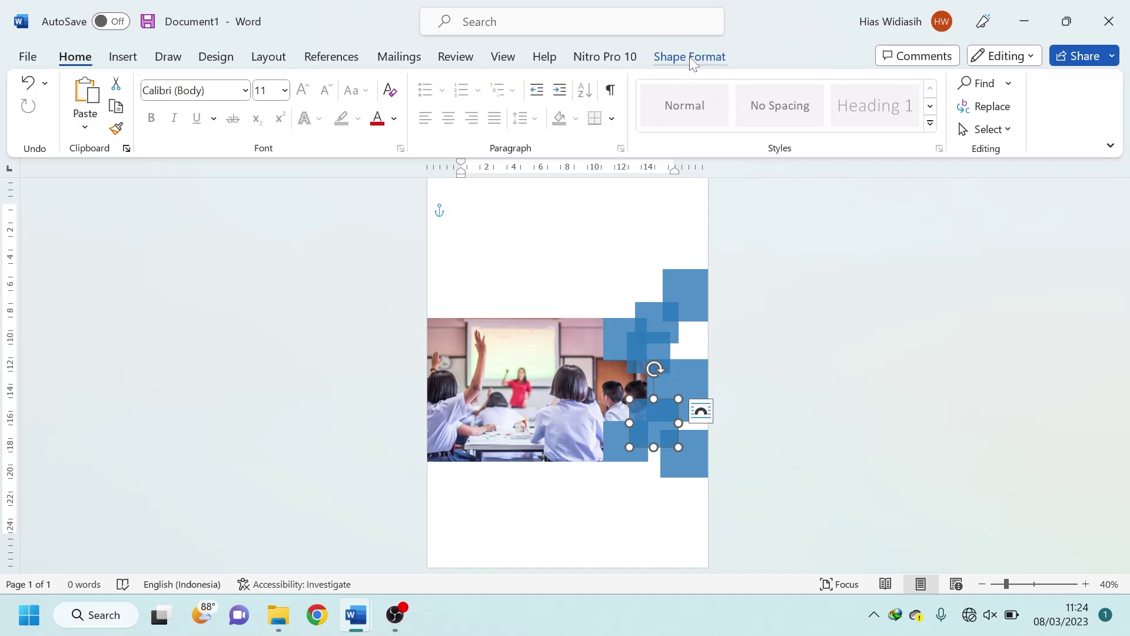
{"action": "left_click", "coordinate": [690, 58]}
{"action": "left_click", "coordinate": [400, 83]}
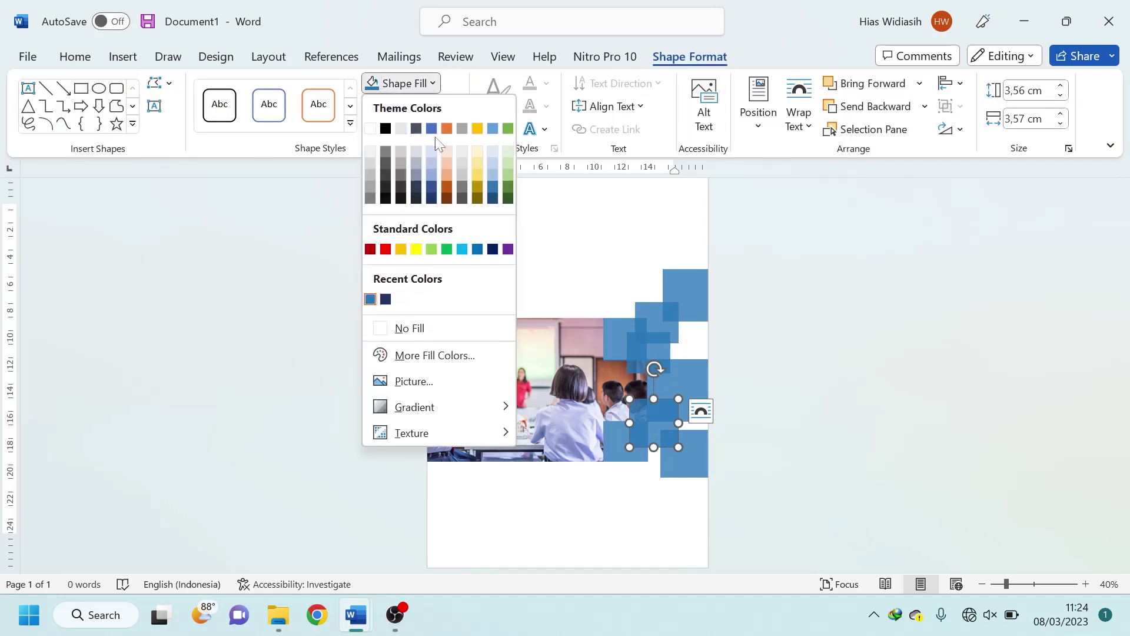
{"action": "left_click", "coordinate": [437, 355]}
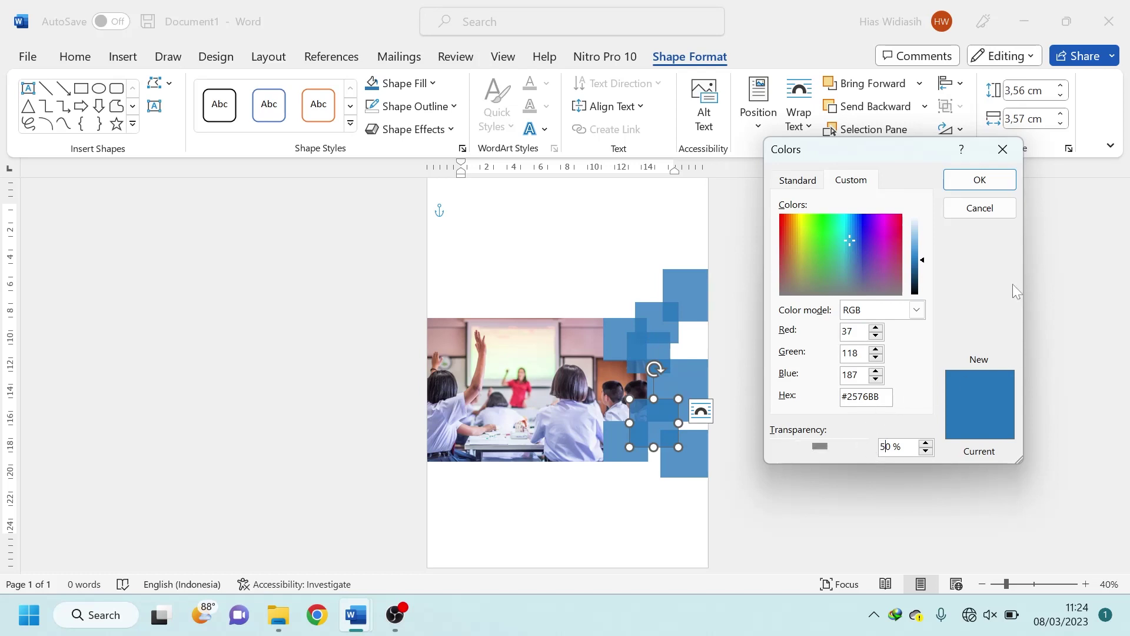
{"action": "left_click", "coordinate": [980, 180]}
- Make the bottom-right blue square paler with a more transparent fill
{"action": "left_click", "coordinate": [689, 456]}
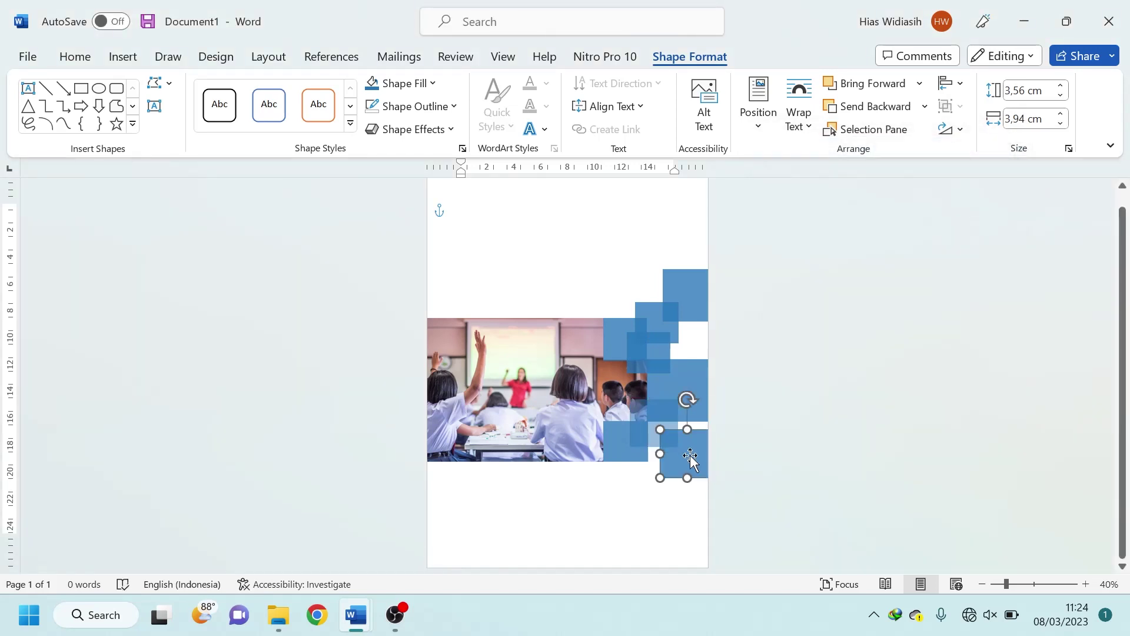
{"action": "left_click", "coordinate": [403, 83]}
{"action": "left_click", "coordinate": [433, 356]}
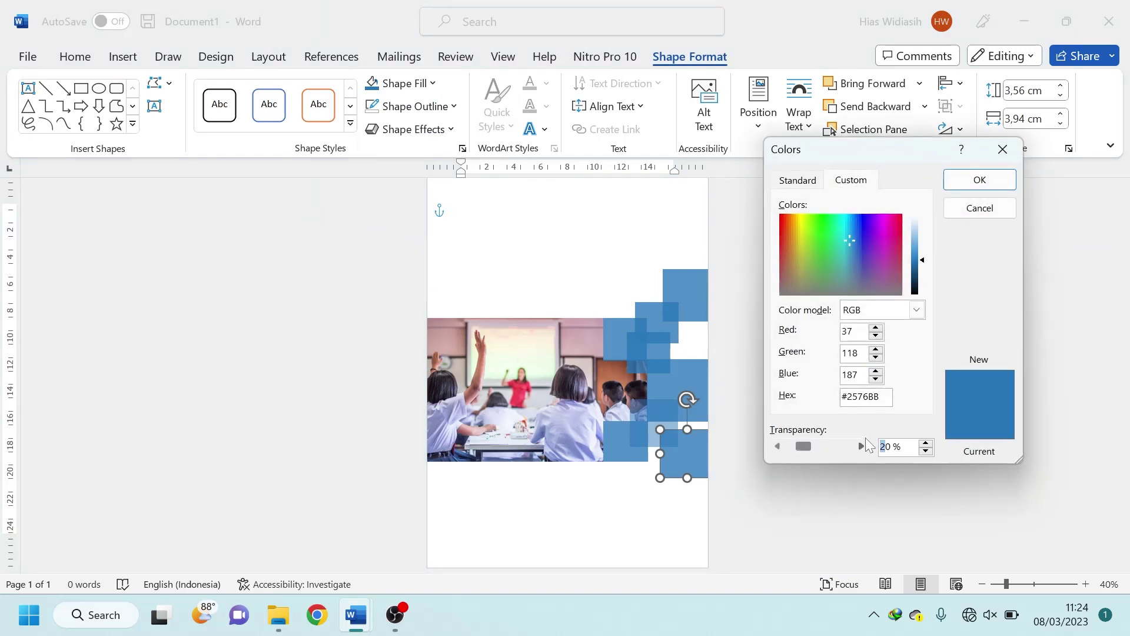
{"action": "left_click", "coordinate": [979, 180]}
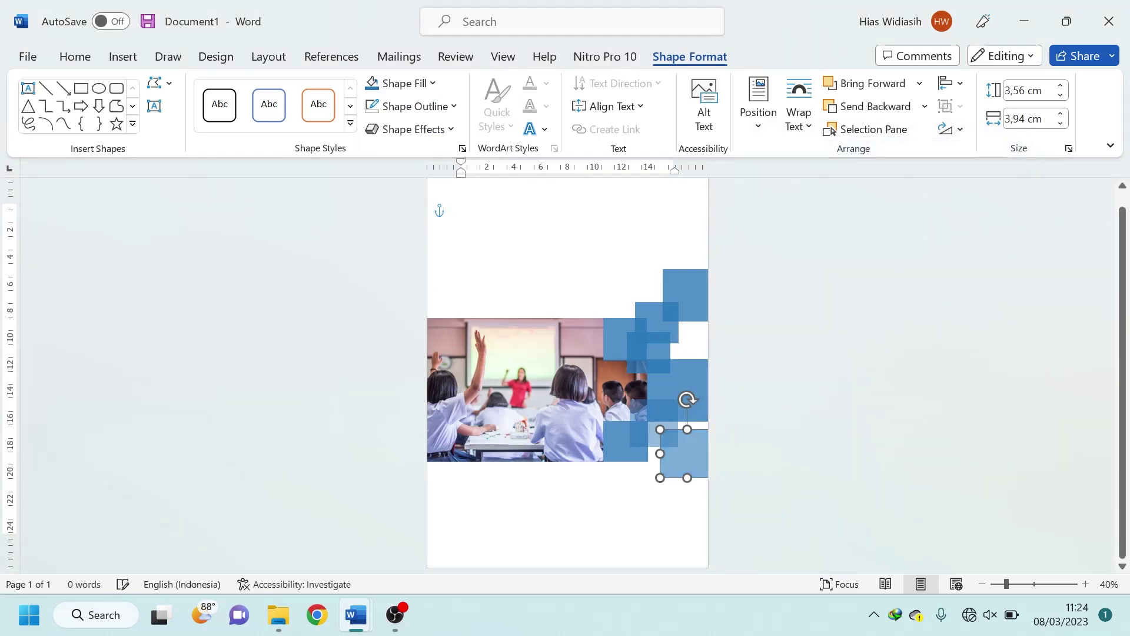
{"action": "left_click", "coordinate": [690, 346]}
- Adjust the fill transparency of two more small squares in the cascade
{"action": "left_click", "coordinate": [659, 322]}
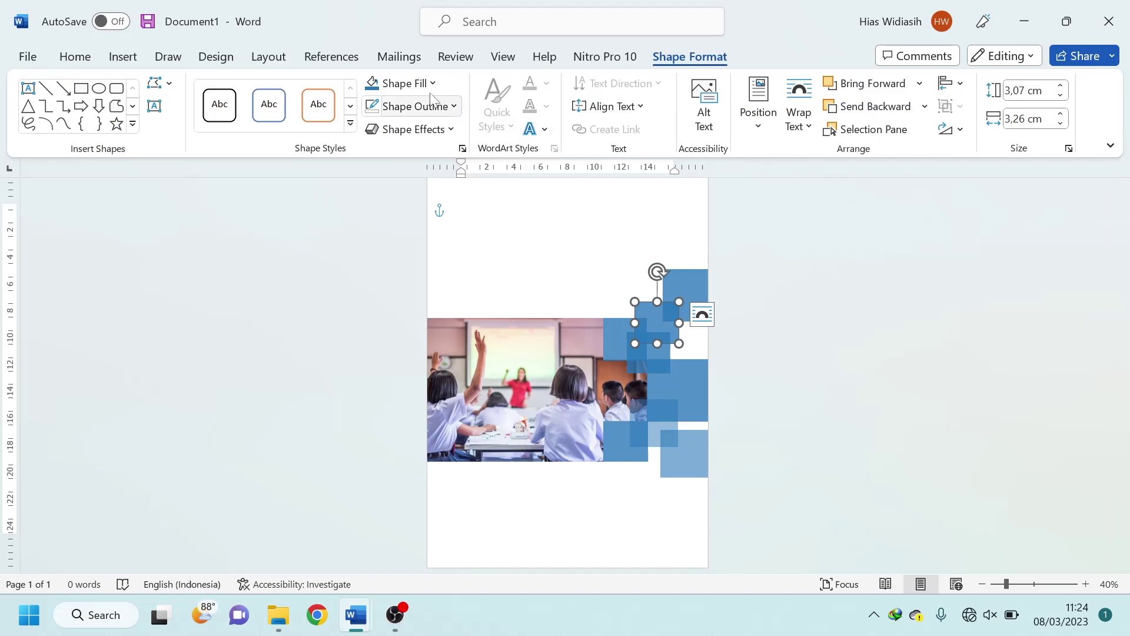
{"action": "left_click", "coordinate": [403, 83]}
{"action": "left_click", "coordinate": [433, 355]}
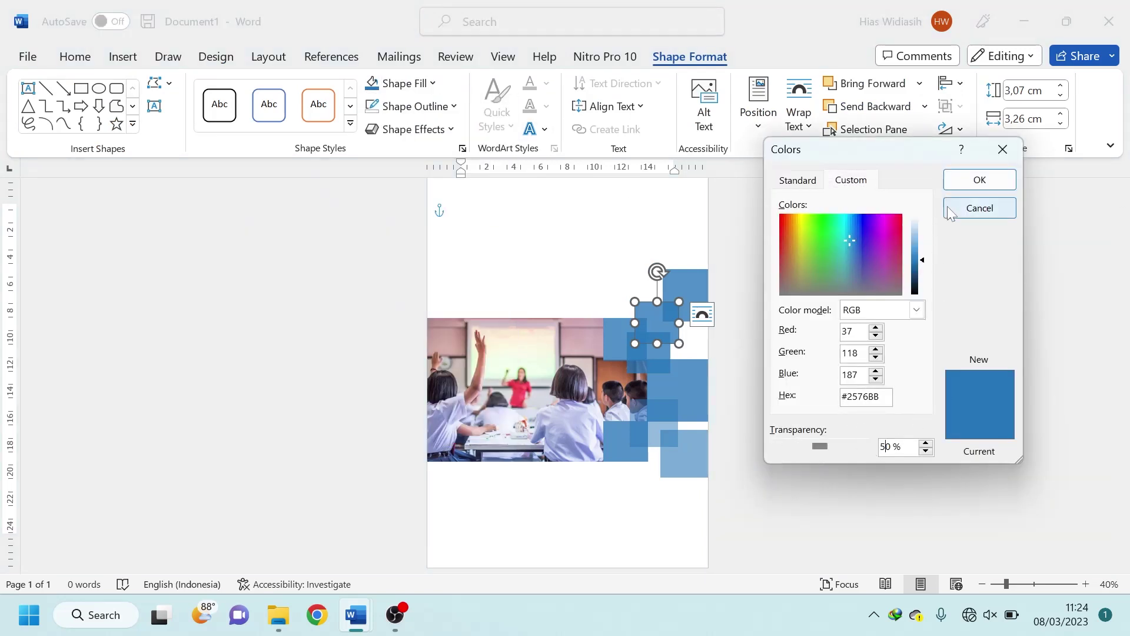
{"action": "type", "text": "0"}
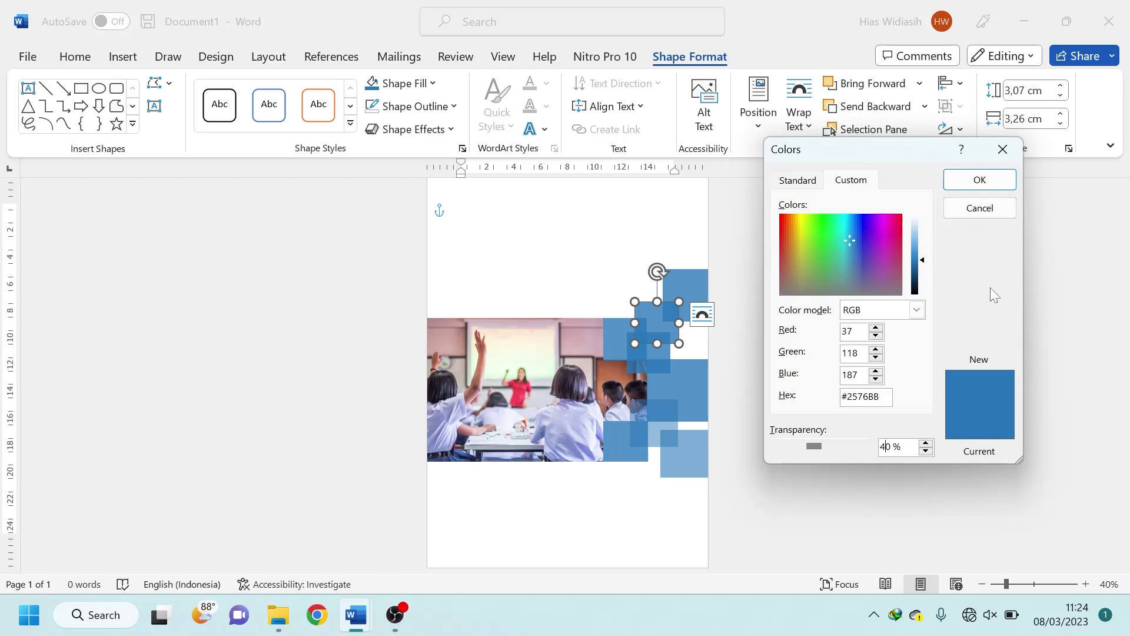
{"action": "left_click", "coordinate": [979, 179]}
{"action": "left_click", "coordinate": [672, 368]}
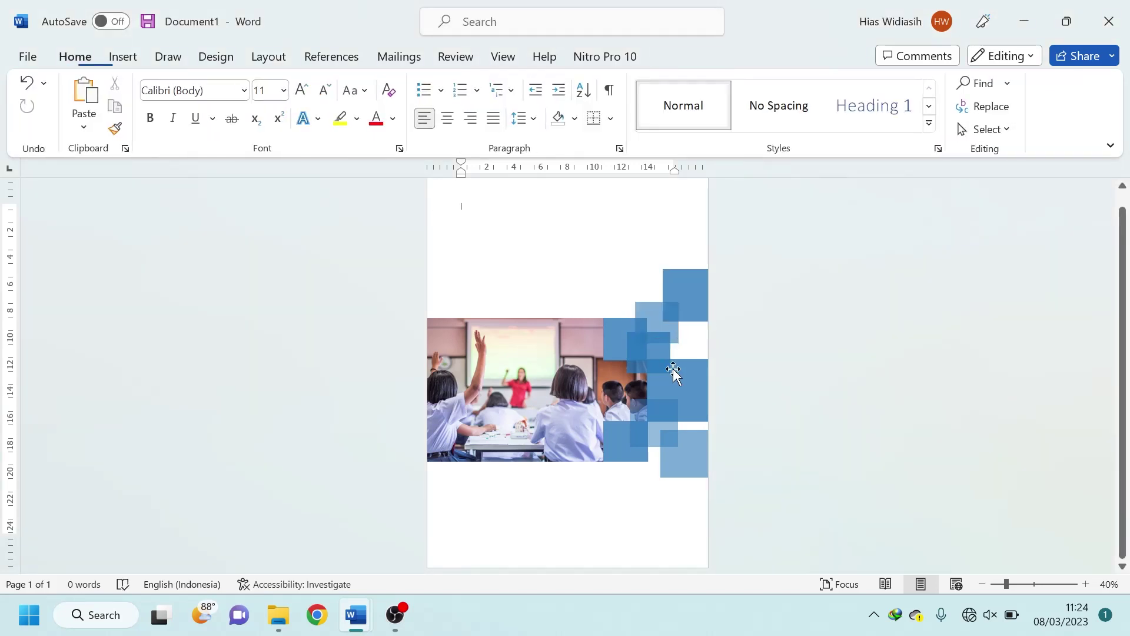
{"action": "left_click", "coordinate": [658, 362]}
{"action": "left_click", "coordinate": [433, 83]}
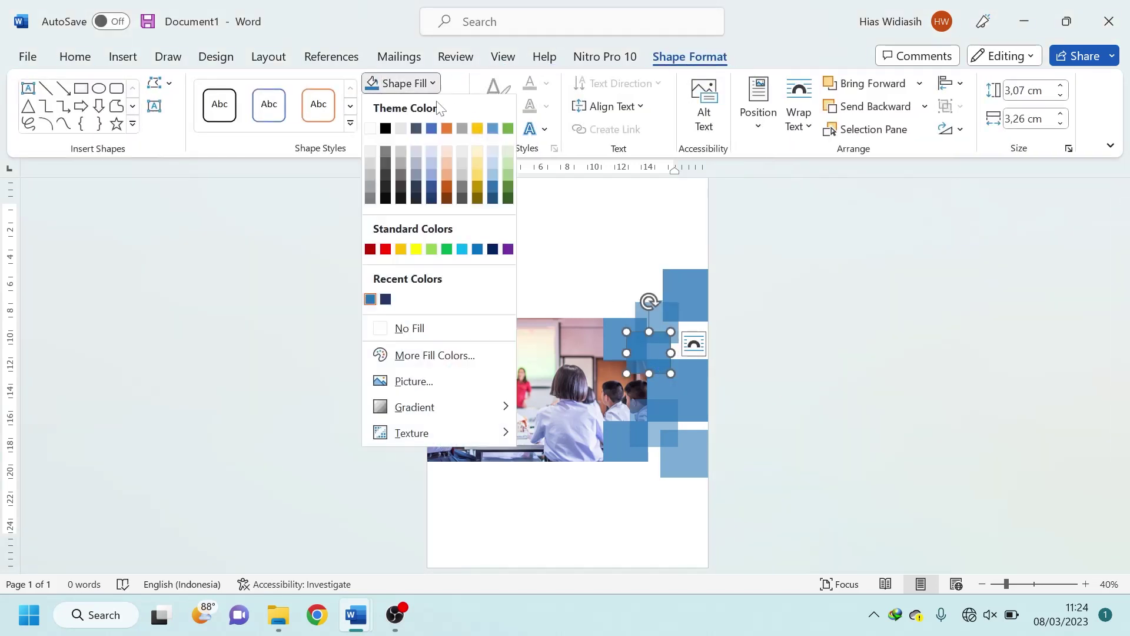
{"action": "left_click", "coordinate": [420, 355]}
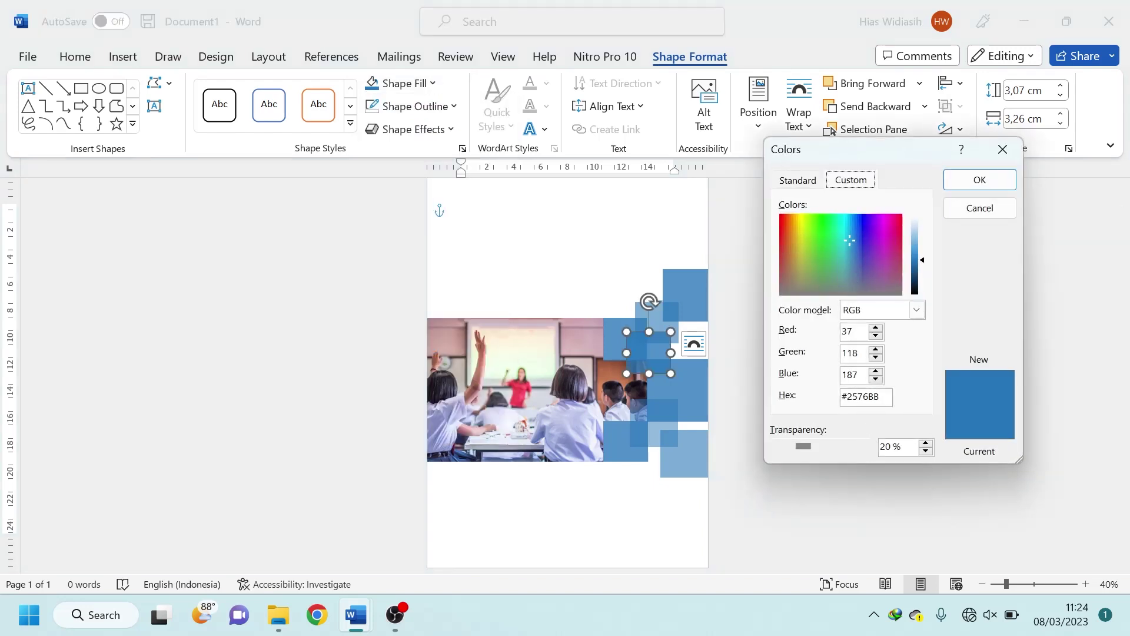
{"action": "key", "text": "Return"}
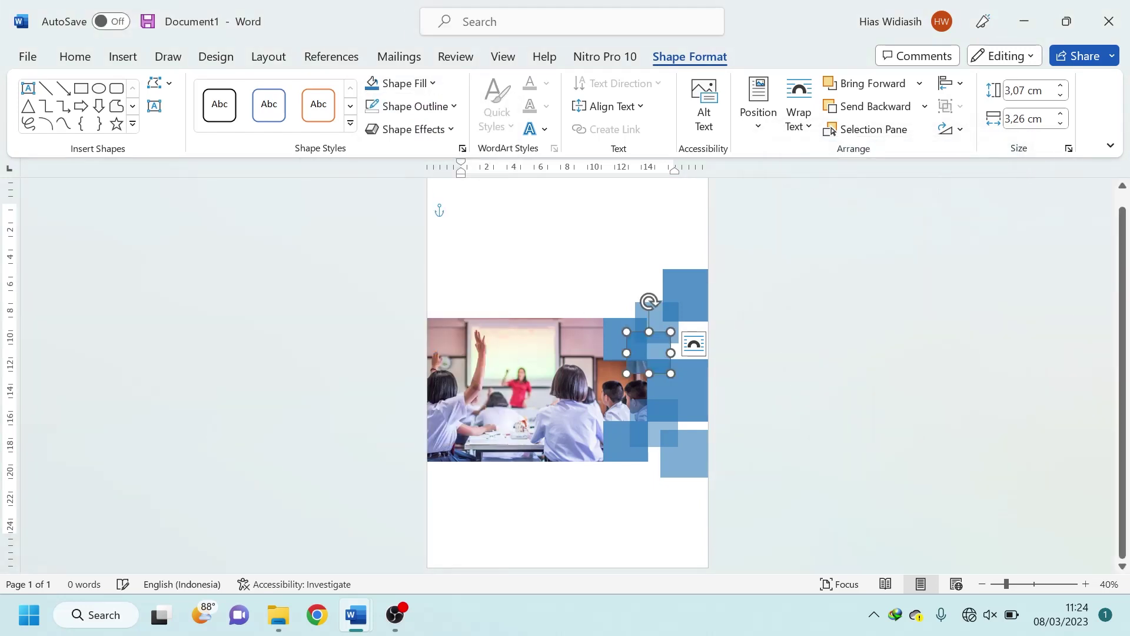
{"action": "key", "text": "Escape"}
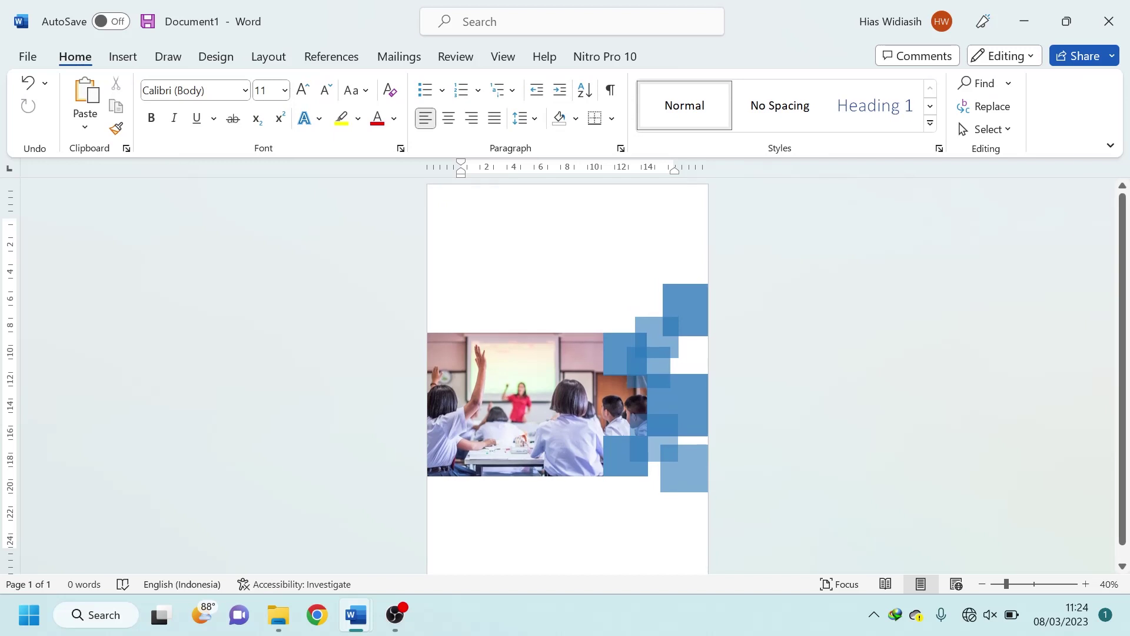
- Draw a tall rectangle from the page's top-left to the photo, filled dark navy with no outline
{"action": "left_click", "coordinate": [134, 57]}
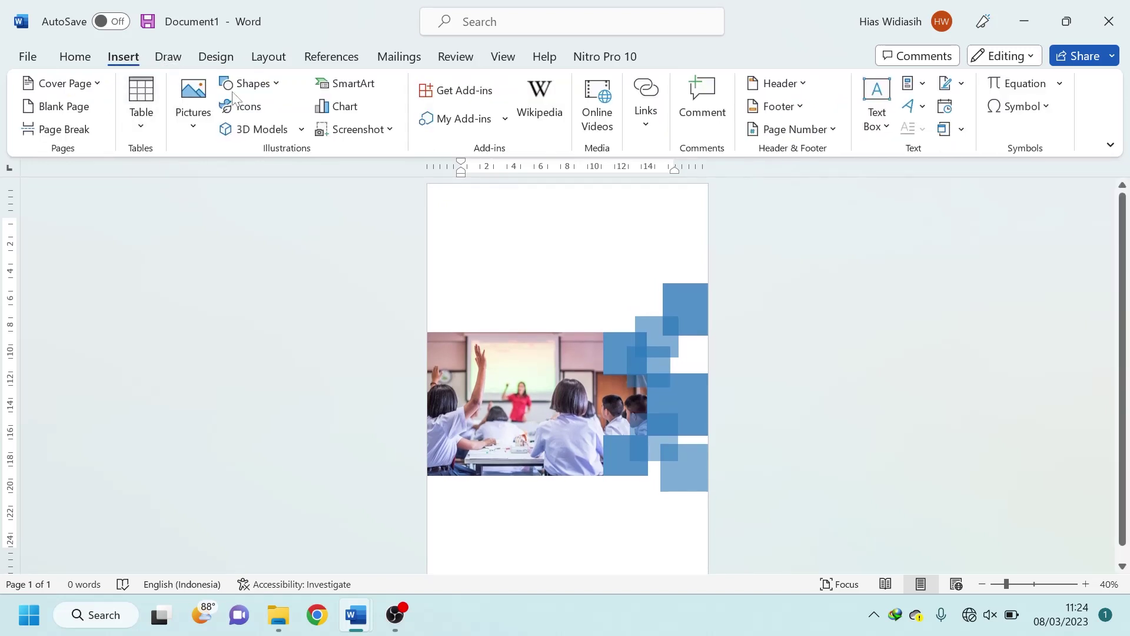
{"action": "left_click", "coordinate": [251, 83]}
{"action": "left_click", "coordinate": [278, 129]}
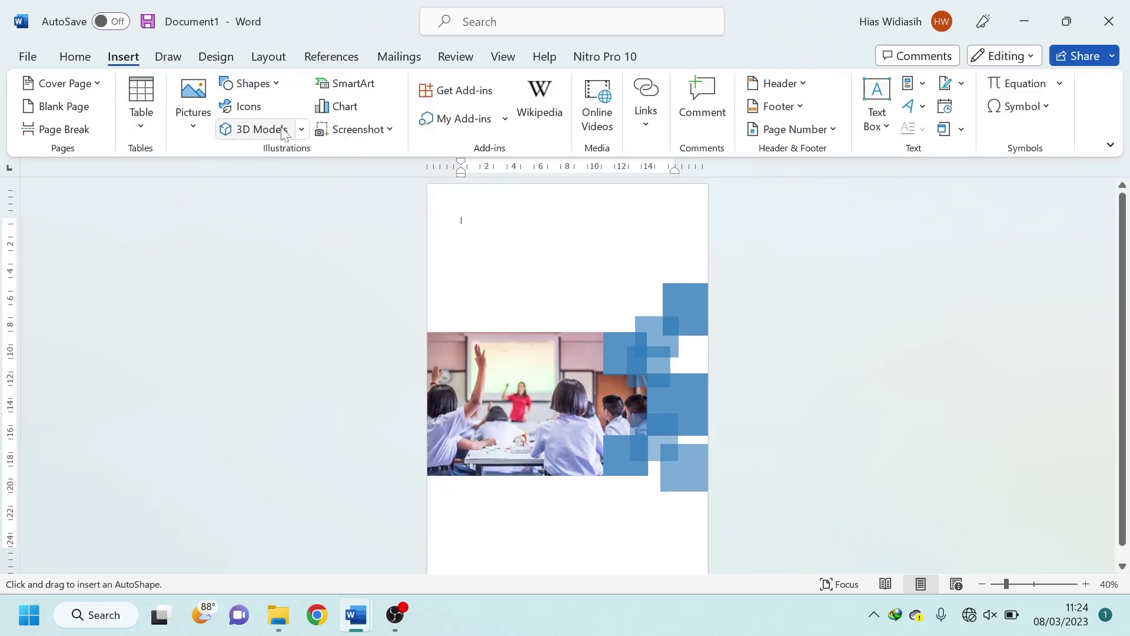
{"action": "left_click_drag", "start_coordinate": [429, 186], "coordinate": [459, 333]}
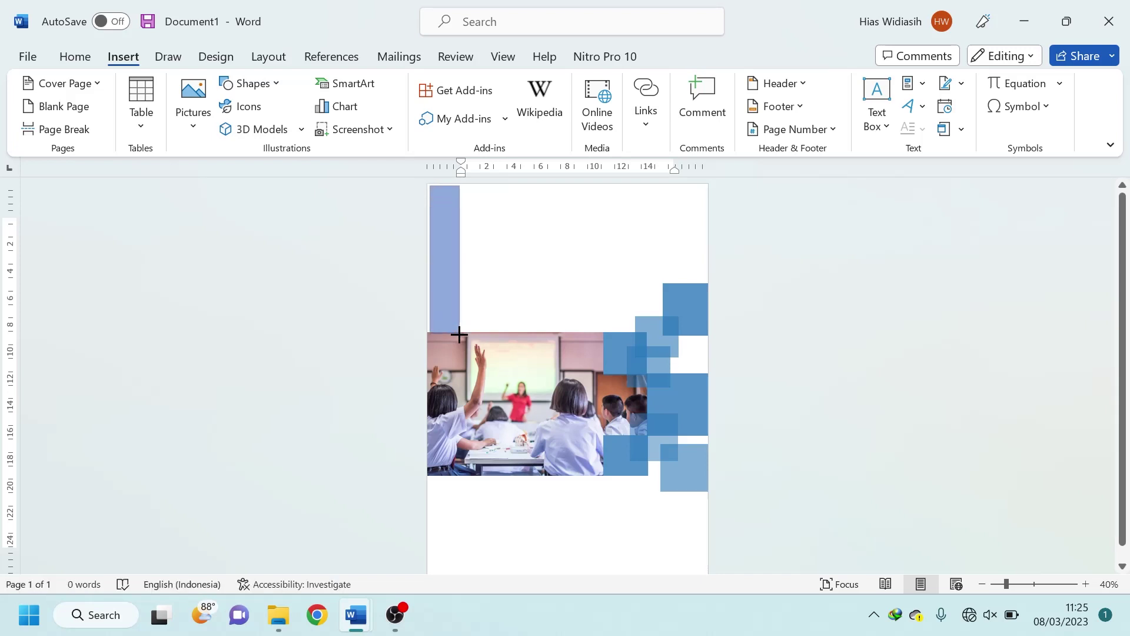
{"action": "left_click_drag", "start_coordinate": [459, 334], "coordinate": [455, 339]}
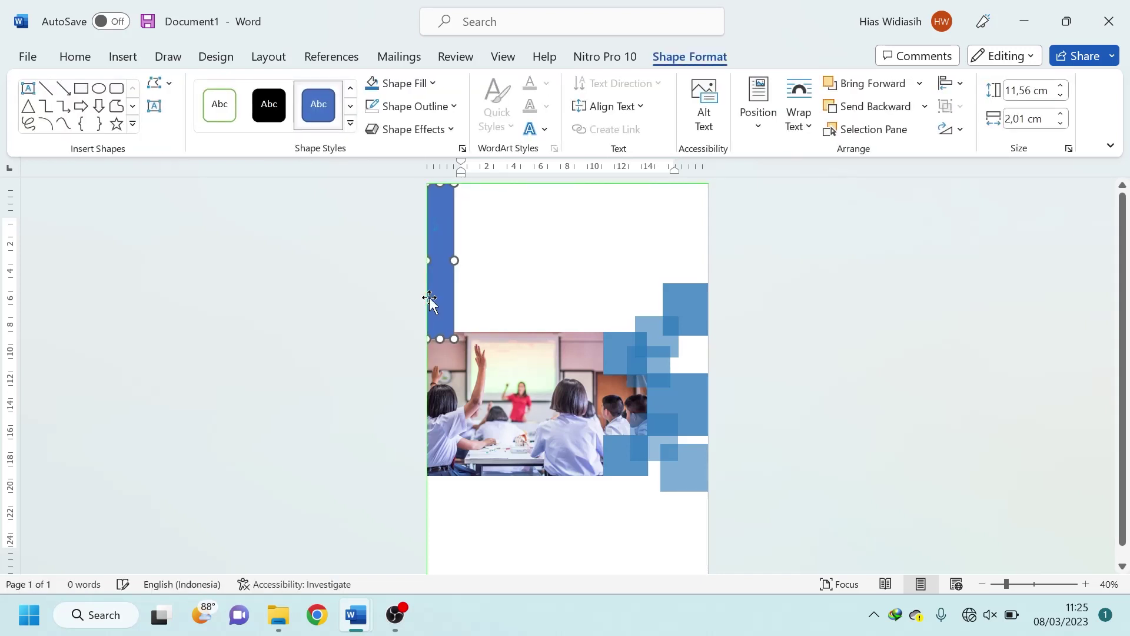
{"action": "left_click", "coordinate": [412, 83]}
{"action": "left_click", "coordinate": [386, 299]}
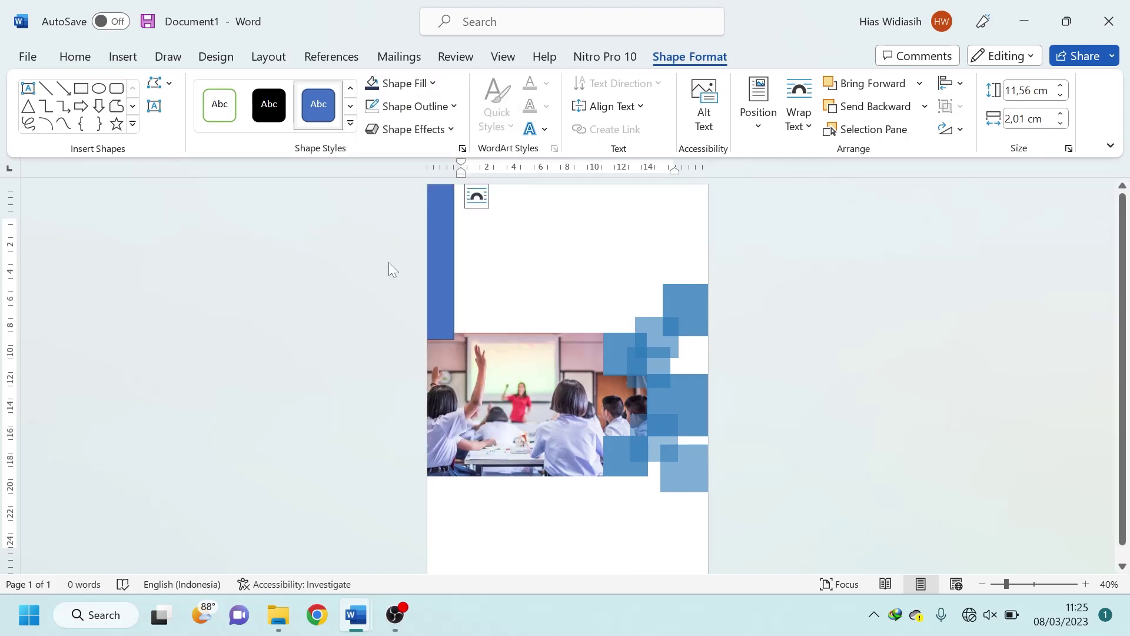
{"action": "left_click", "coordinate": [412, 106]}
{"action": "left_click", "coordinate": [428, 351]}
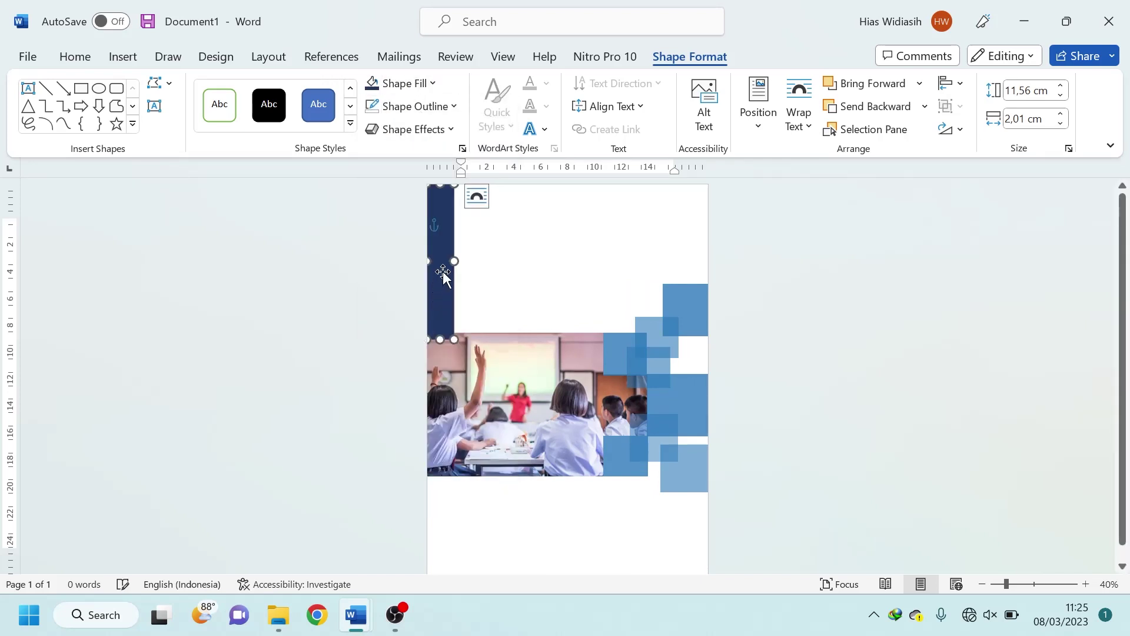
- Send the navy rectangle to the back and narrow it into a thin bar
{"action": "right_click", "coordinate": [442, 270]}
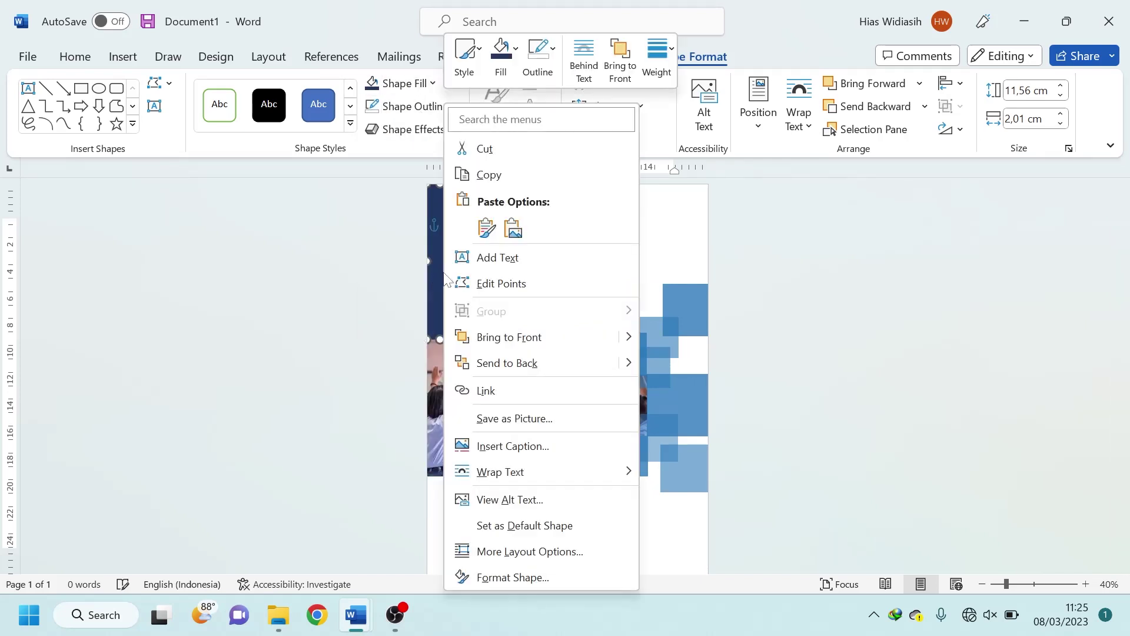
{"action": "left_click", "coordinate": [527, 371]}
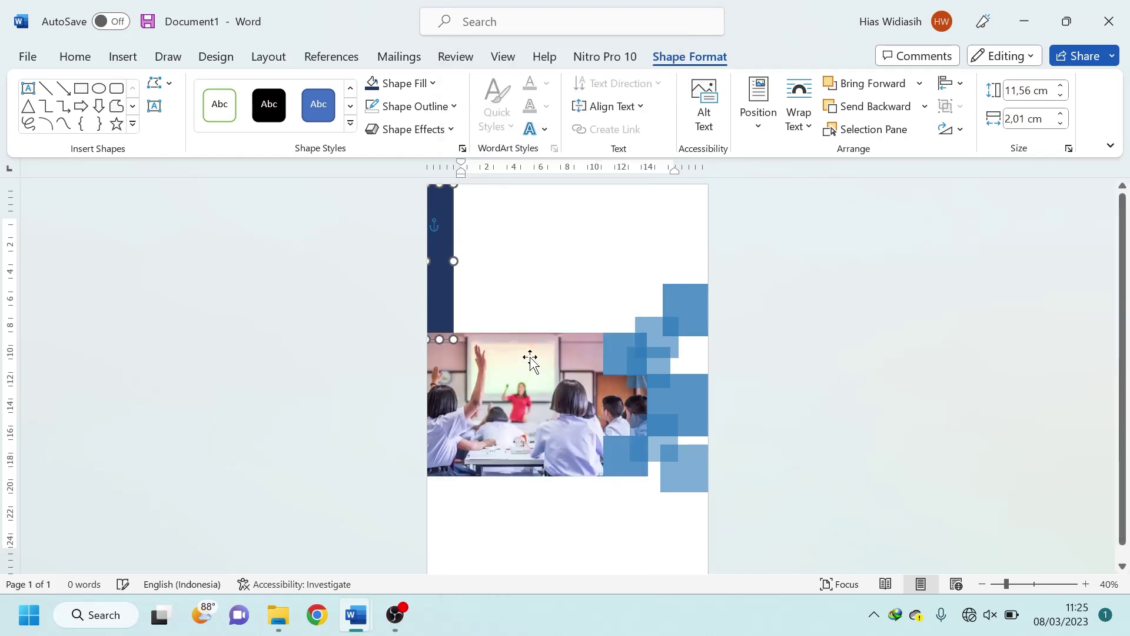
{"action": "key", "text": "shift+Left"}
{"action": "key", "text": "shift+Left"}
{"action": "key", "text": "shift+Left"}
{"action": "key", "text": "shift+Left"}
{"action": "key", "text": "shift+Left"}
{"action": "key", "text": "shift+Left"}
{"action": "key", "text": "shift+Left"}
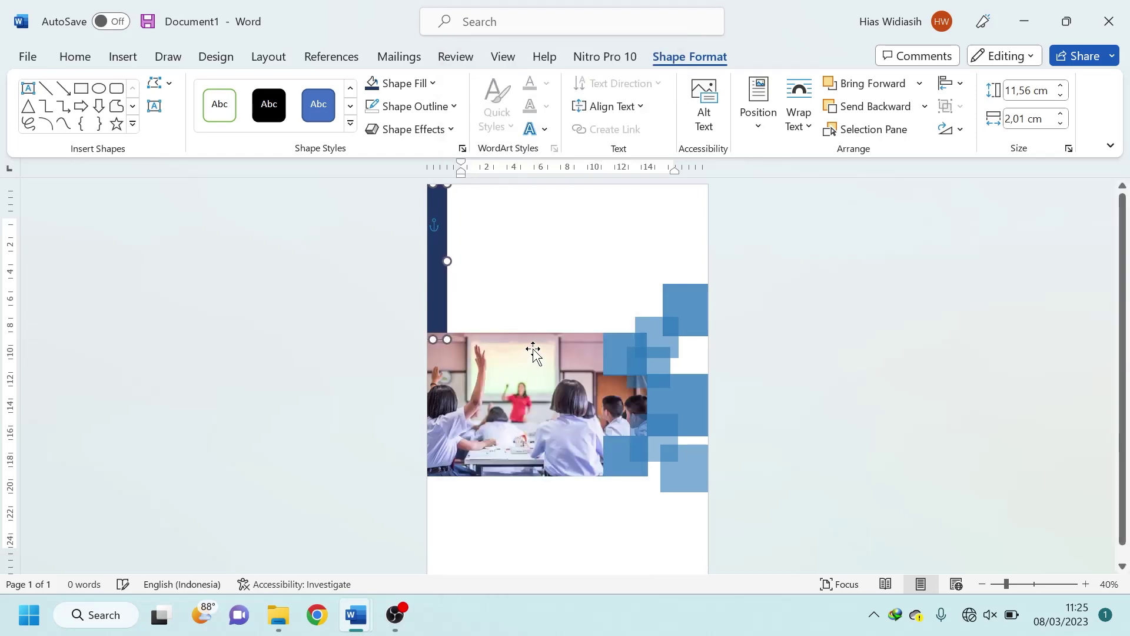
{"action": "key", "text": "shift+Left"}
{"action": "key", "text": "shift+Left"}
{"action": "key", "text": "shift+Left"}
{"action": "key", "text": "shift+Left"}
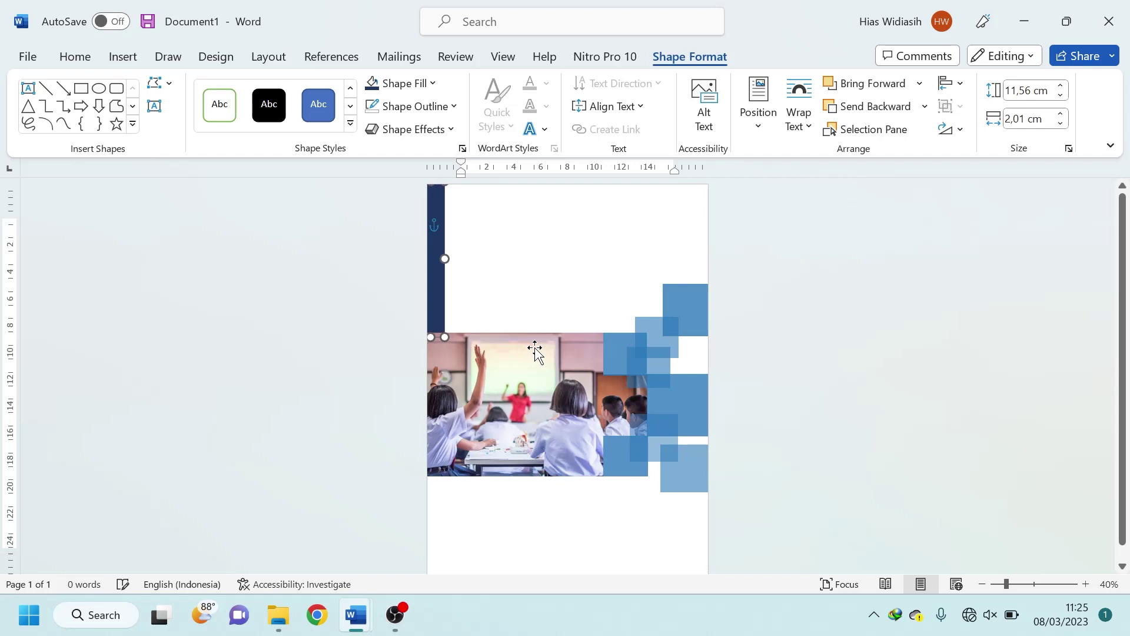
{"action": "key", "text": "shift+Left"}
{"action": "key", "text": "shift+Left"}
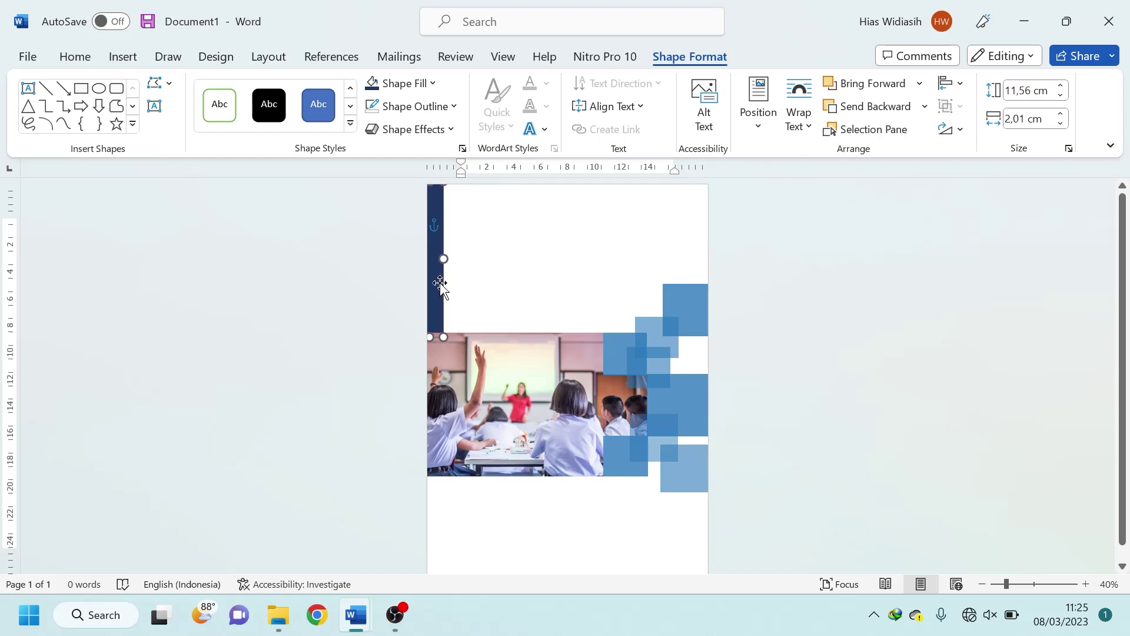
{"action": "key", "text": "shift+Left"}
- Copy the navy bar and place the copy at the page's bottom-right corner
{"action": "right_click", "coordinate": [440, 283]}
{"action": "left_click", "coordinate": [517, 177]}
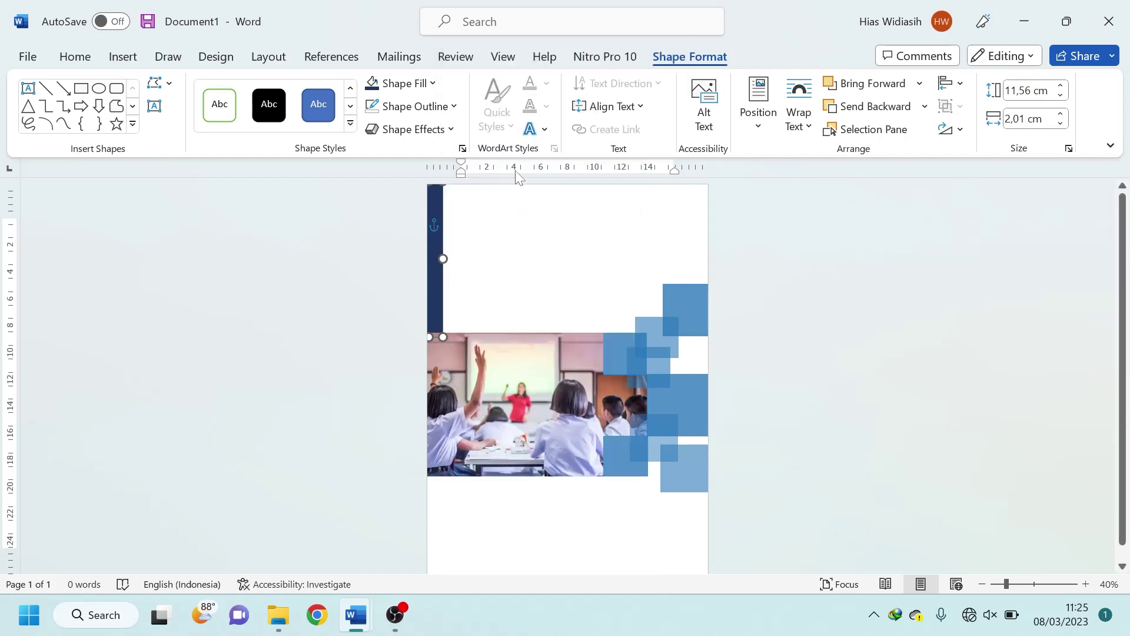
{"action": "right_click", "coordinate": [846, 224]}
{"action": "left_click", "coordinate": [889, 350]}
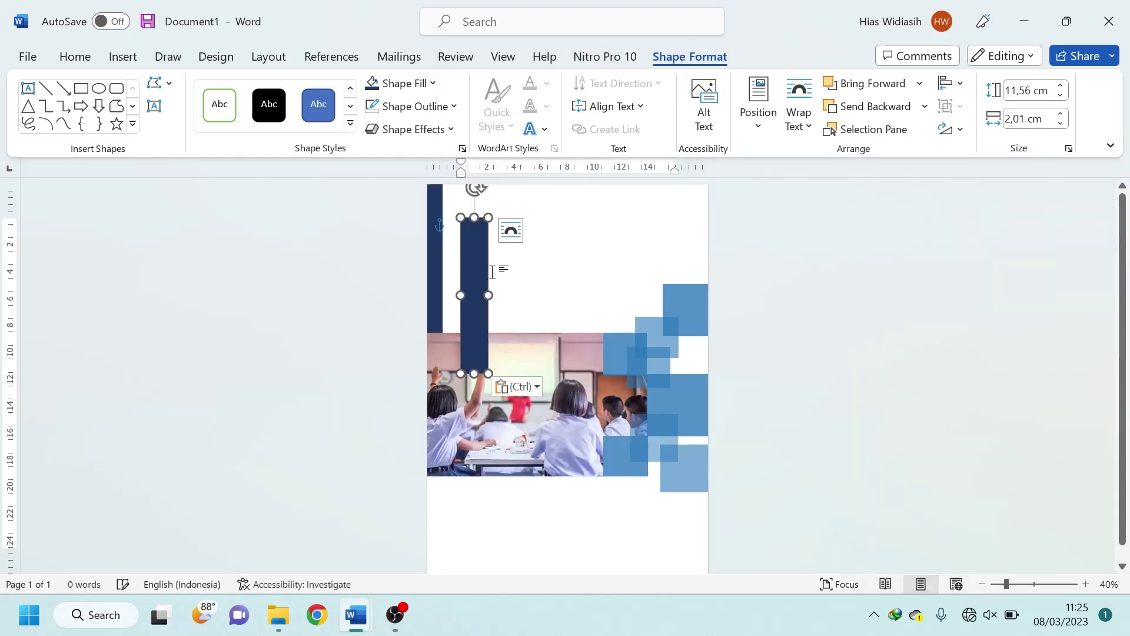
{"action": "left_click_drag", "start_coordinate": [614, 458], "coordinate": [711, 535]}
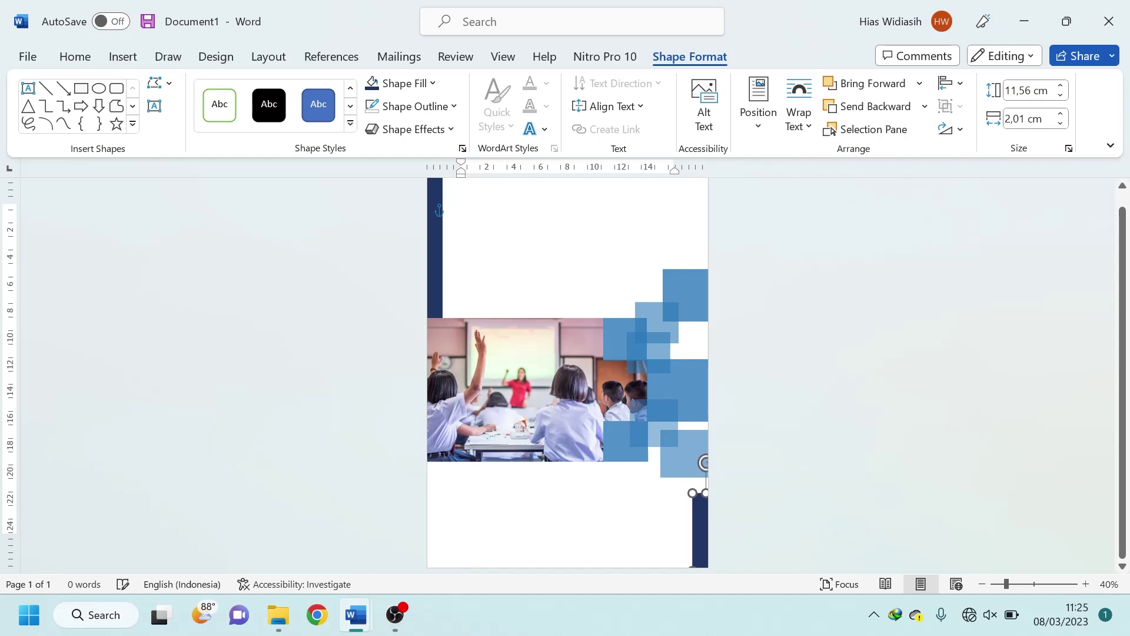
{"action": "key", "text": "Escape"}
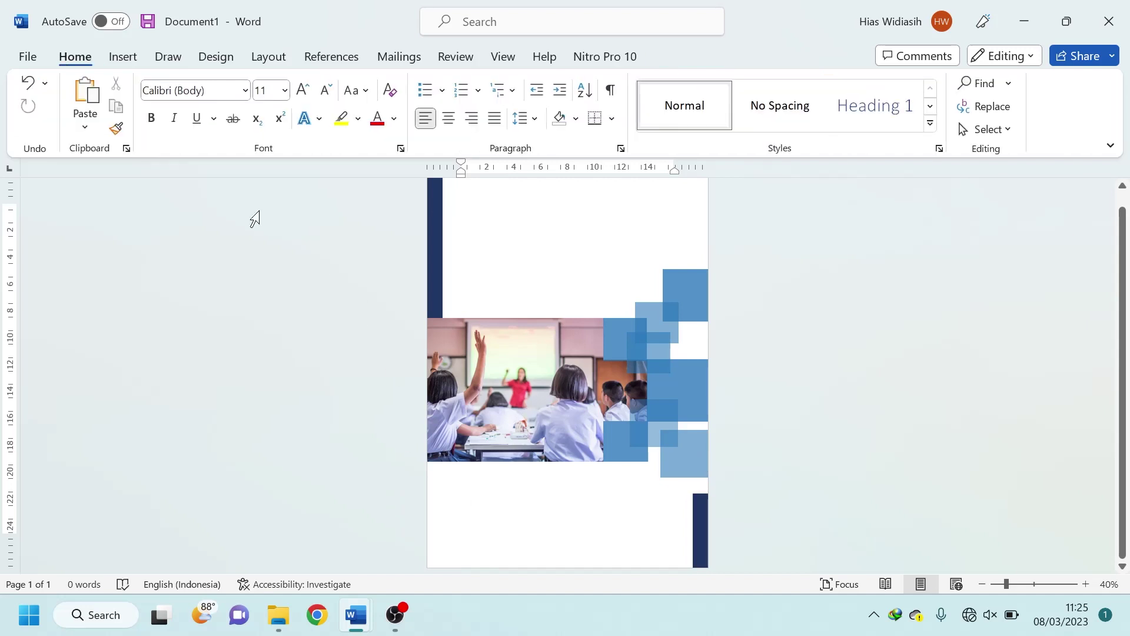
- Draw a wider rectangle beneath the photo's bottom-left corner, filled dark navy with no outline
{"action": "left_click", "coordinate": [123, 56]}
{"action": "left_click", "coordinate": [252, 83]}
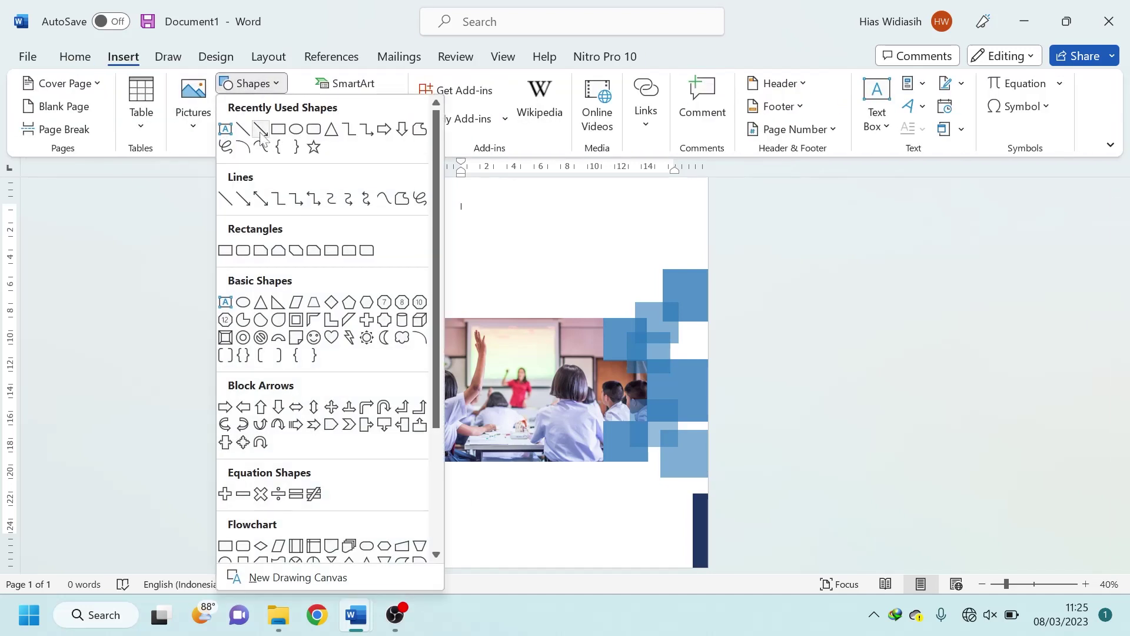
{"action": "left_click", "coordinate": [260, 129]}
{"action": "left_click_drag", "start_coordinate": [428, 463], "coordinate": [534, 515]}
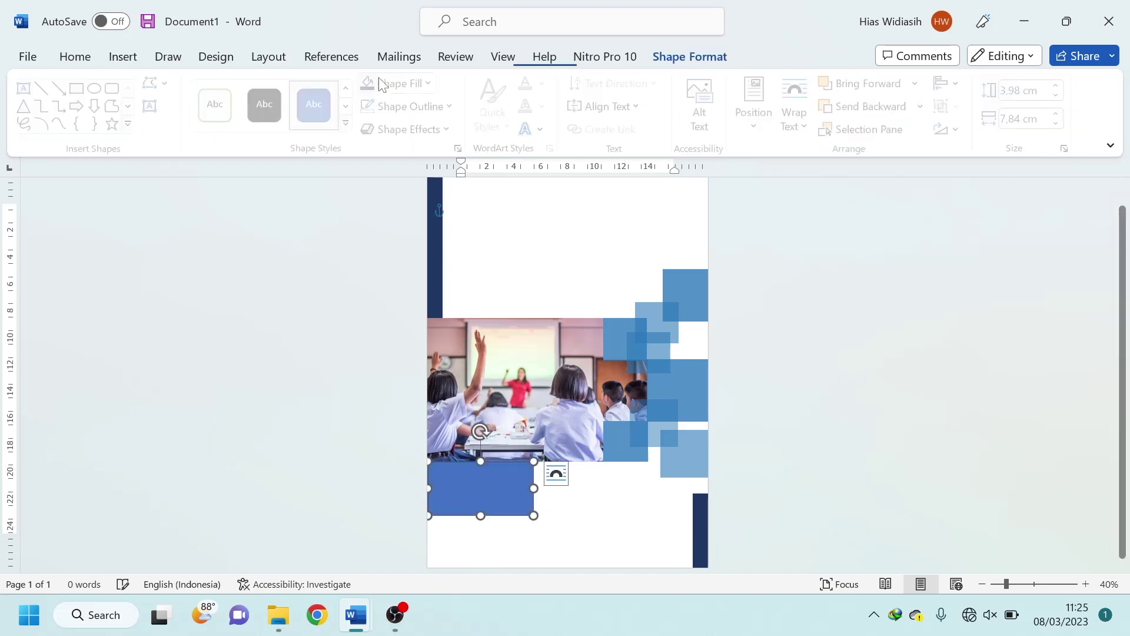
{"action": "left_click", "coordinate": [400, 83]}
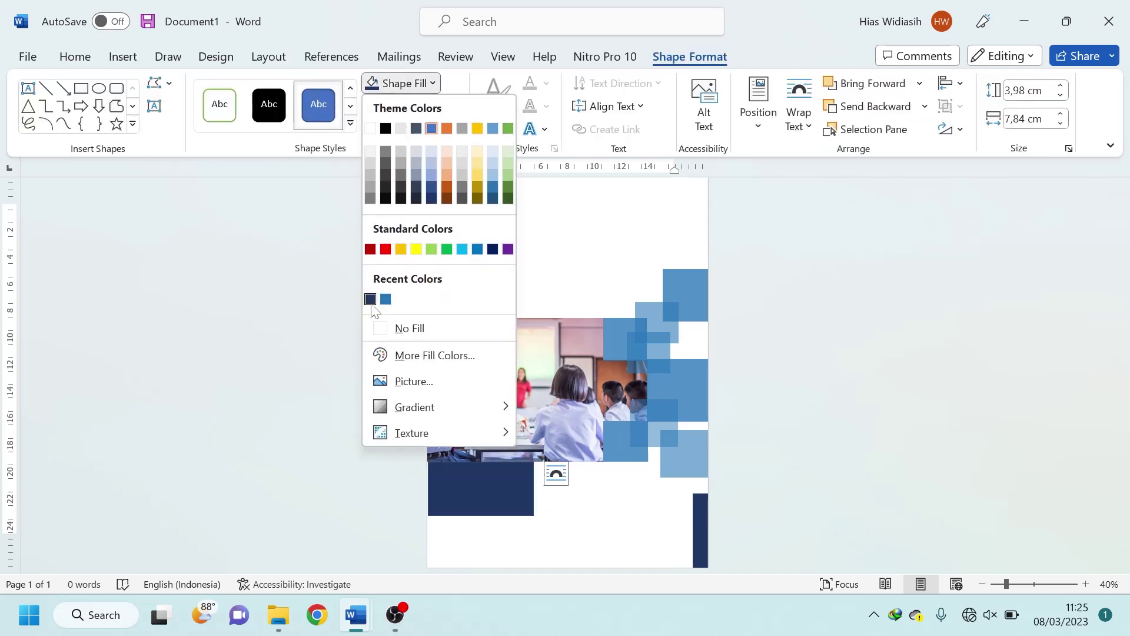
{"action": "left_click", "coordinate": [370, 299]}
{"action": "left_click", "coordinate": [412, 106]}
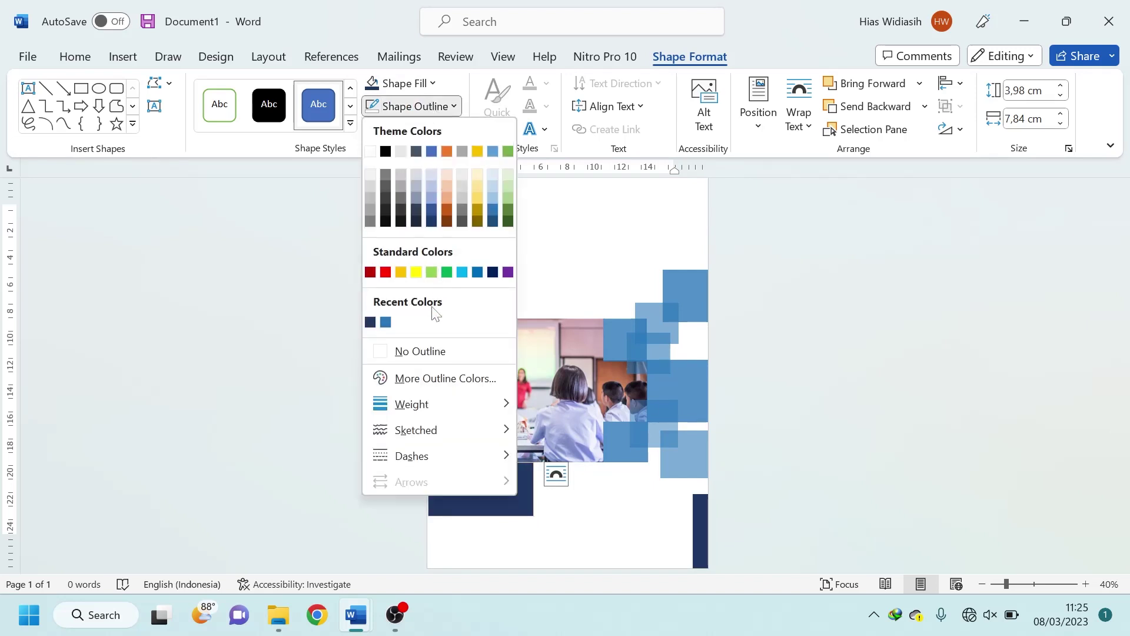
{"action": "left_click", "coordinate": [418, 351]}
{"action": "key", "text": "Escape"}
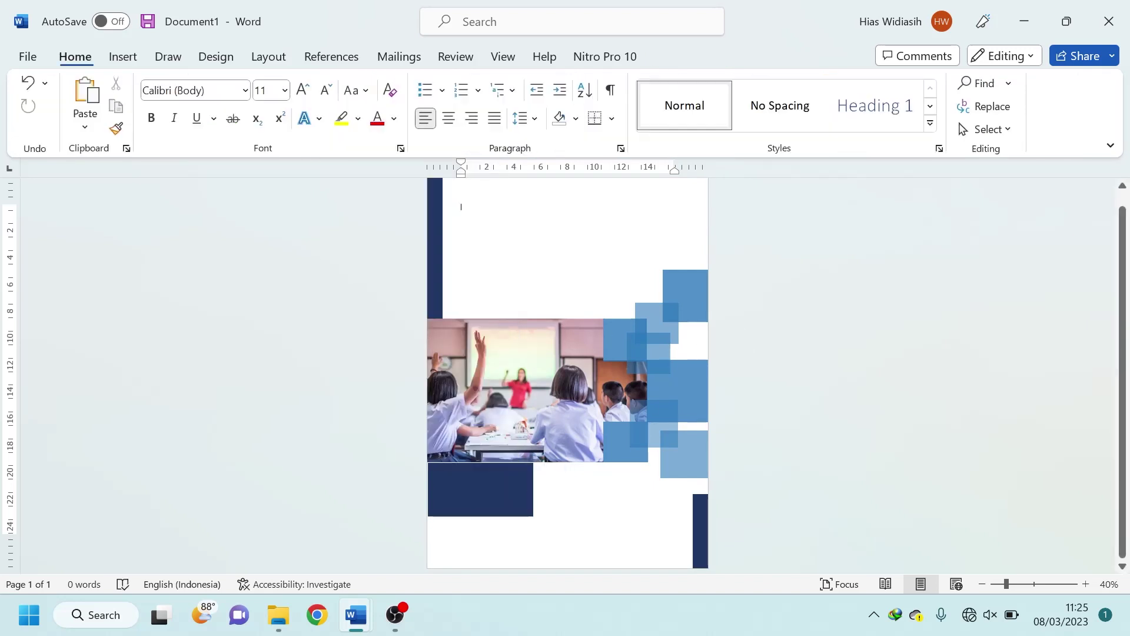
{"action": "left_click", "coordinate": [492, 493]}
{"action": "key", "text": "Escape"}
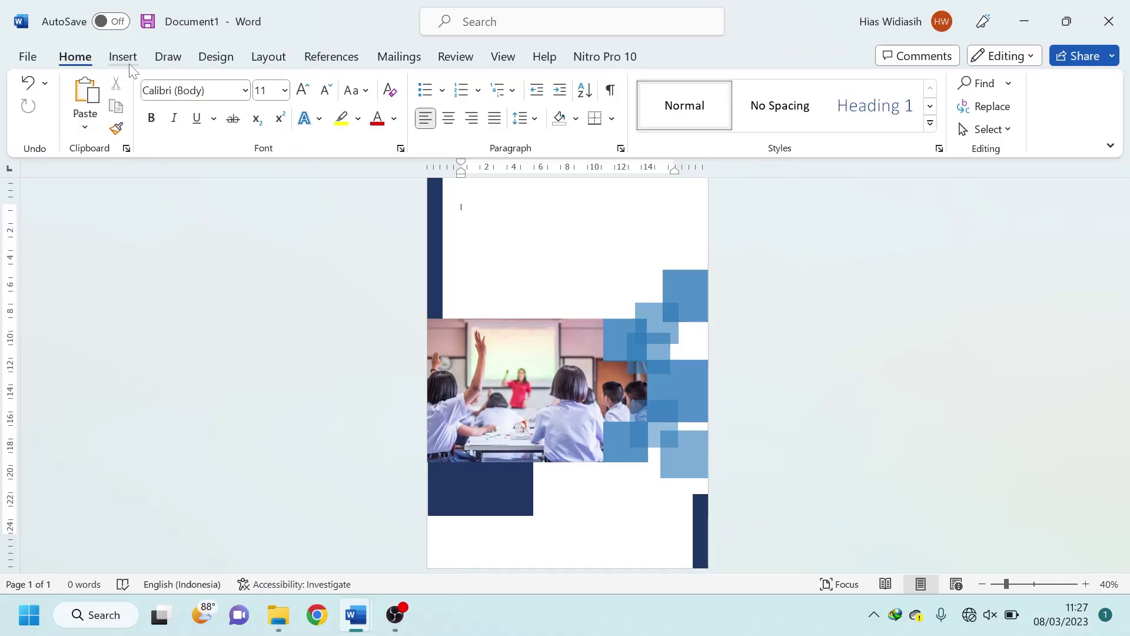
- Draw an empty 4,99 × 14,41 cm text box above the photo and turn on Caps Lock
{"action": "left_click", "coordinate": [123, 57]}
{"action": "left_click", "coordinate": [250, 84]}
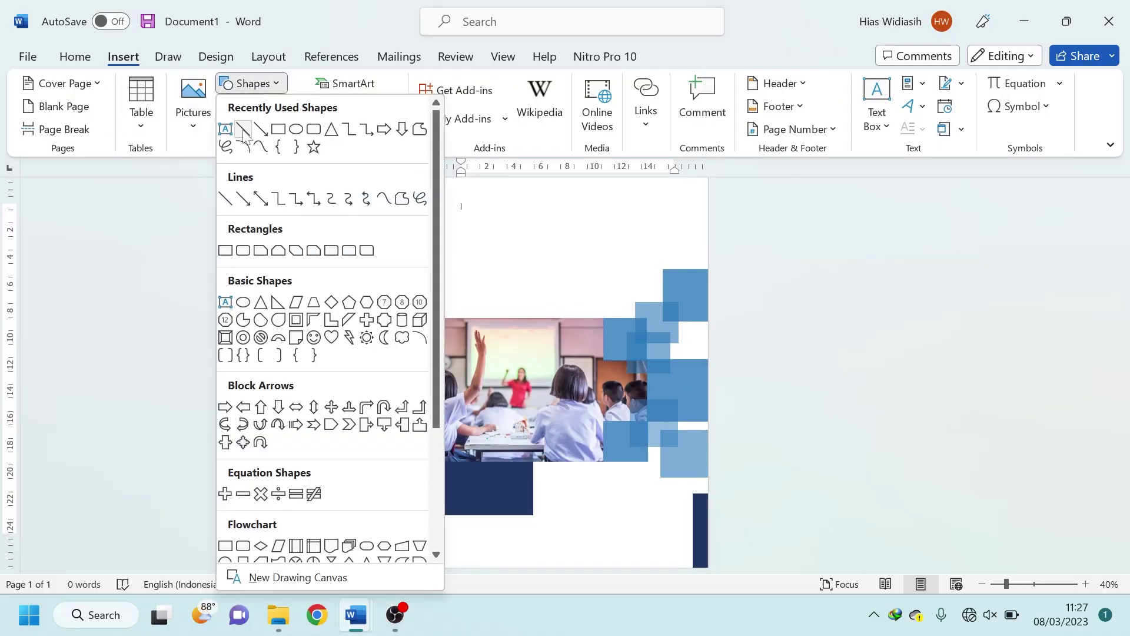
{"action": "left_click", "coordinate": [225, 129]}
{"action": "left_click_drag", "start_coordinate": [459, 223], "coordinate": [651, 288]}
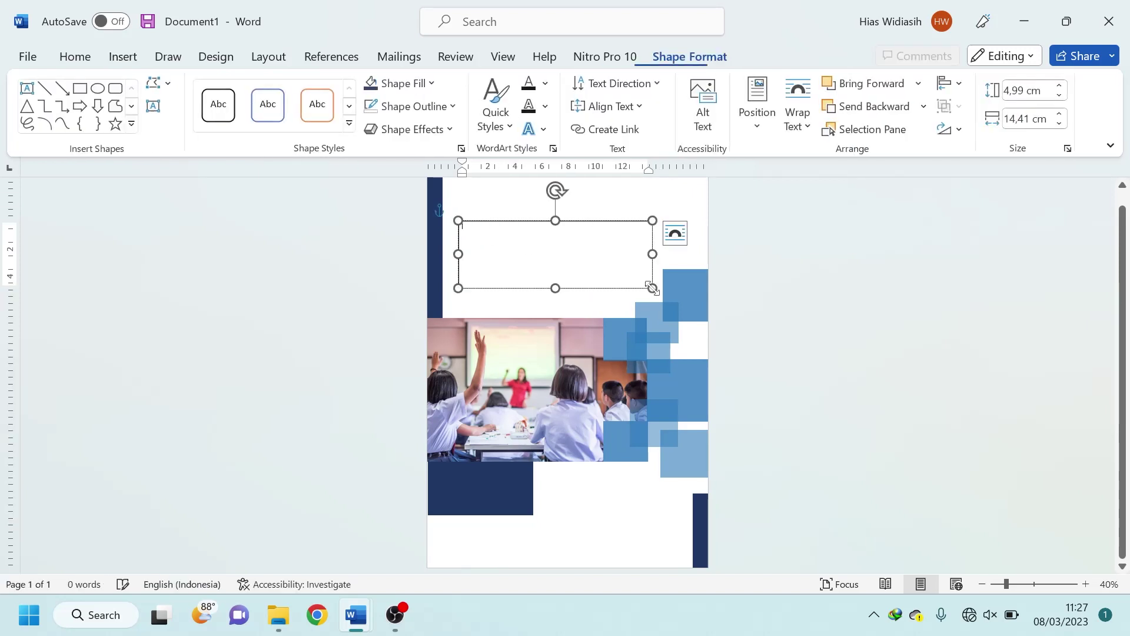
{"action": "key", "text": "Caps_Lock"}
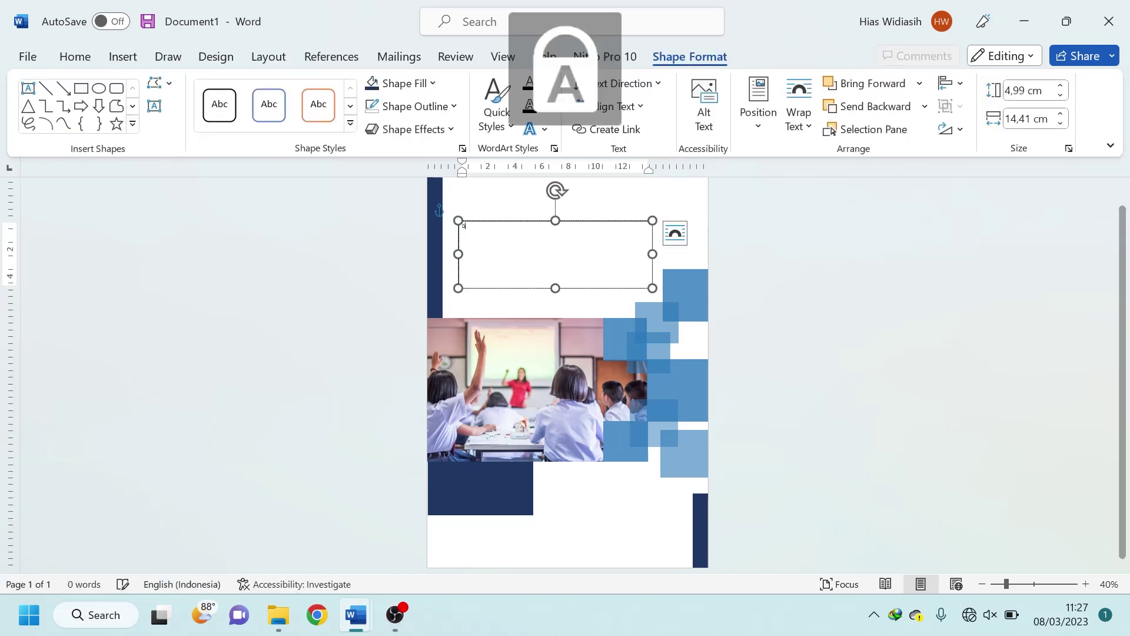
- Type the title DINAMIKA PENDIDIKAN and give the text box no fill and no outline
{"action": "type", "text": "Di"}
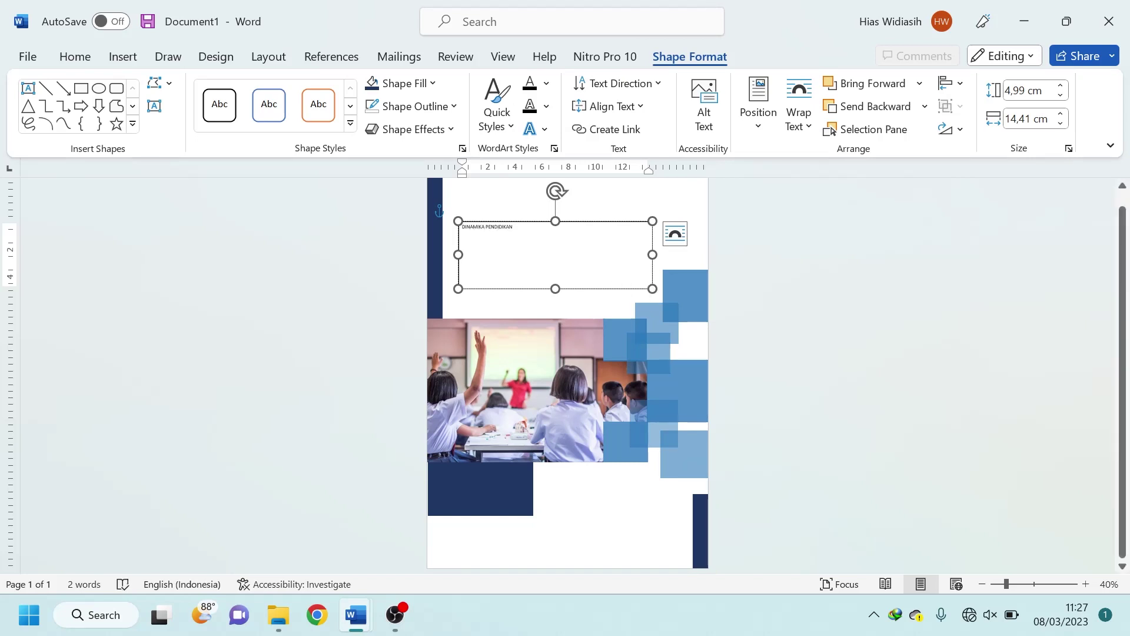
{"action": "left_click", "coordinate": [595, 221]}
{"action": "left_click", "coordinate": [400, 83]}
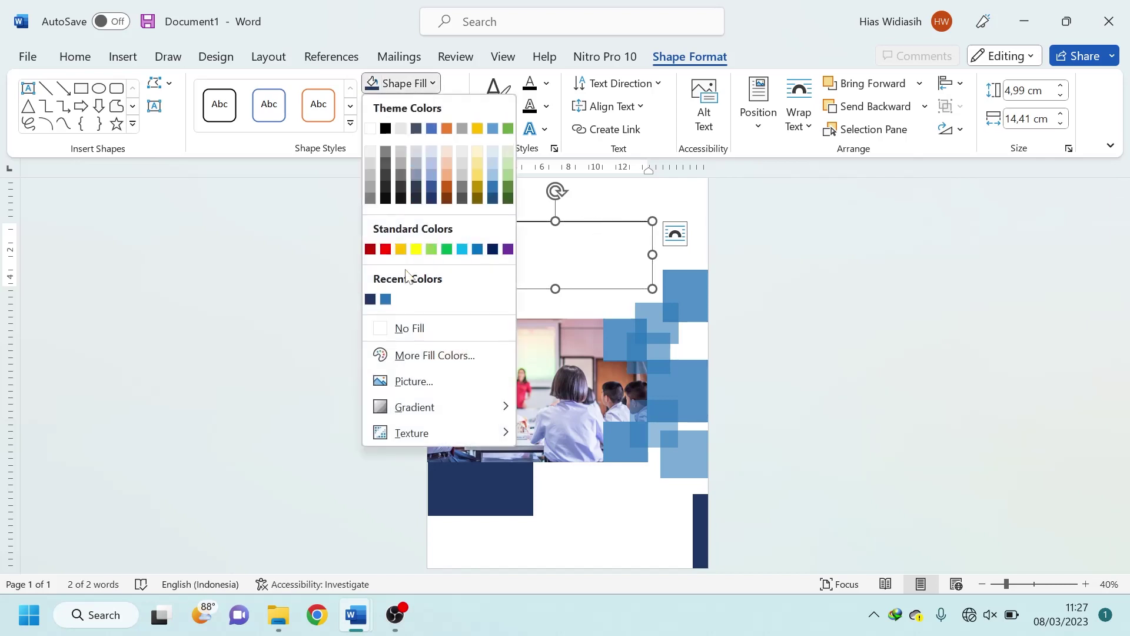
{"action": "left_click", "coordinate": [423, 329]}
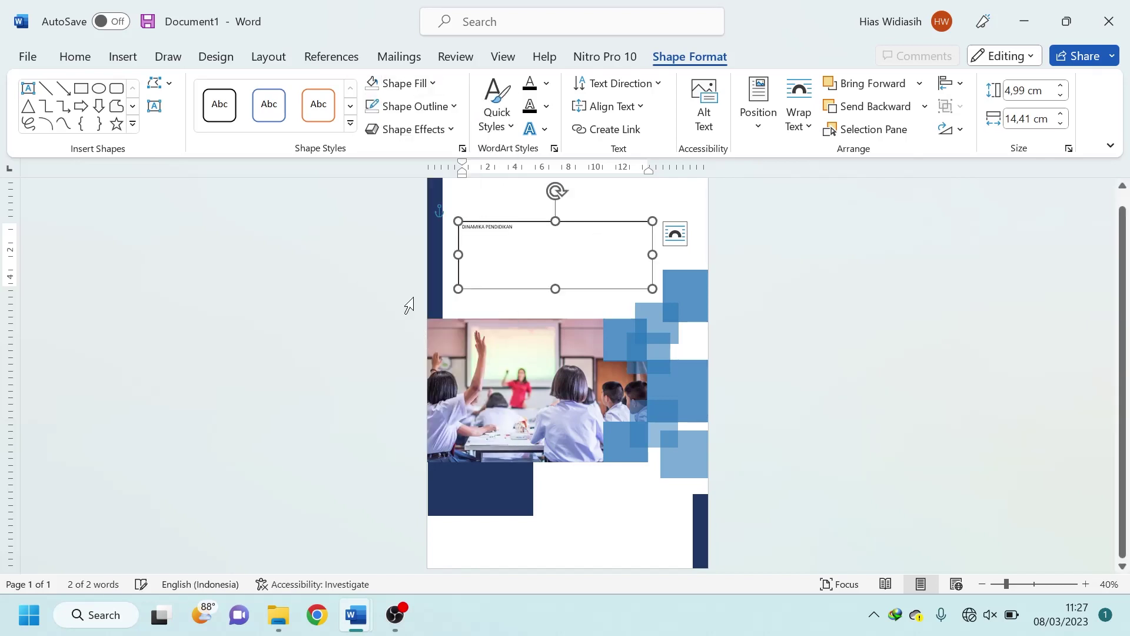
{"action": "left_click", "coordinate": [412, 106]}
{"action": "left_click", "coordinate": [430, 352]}
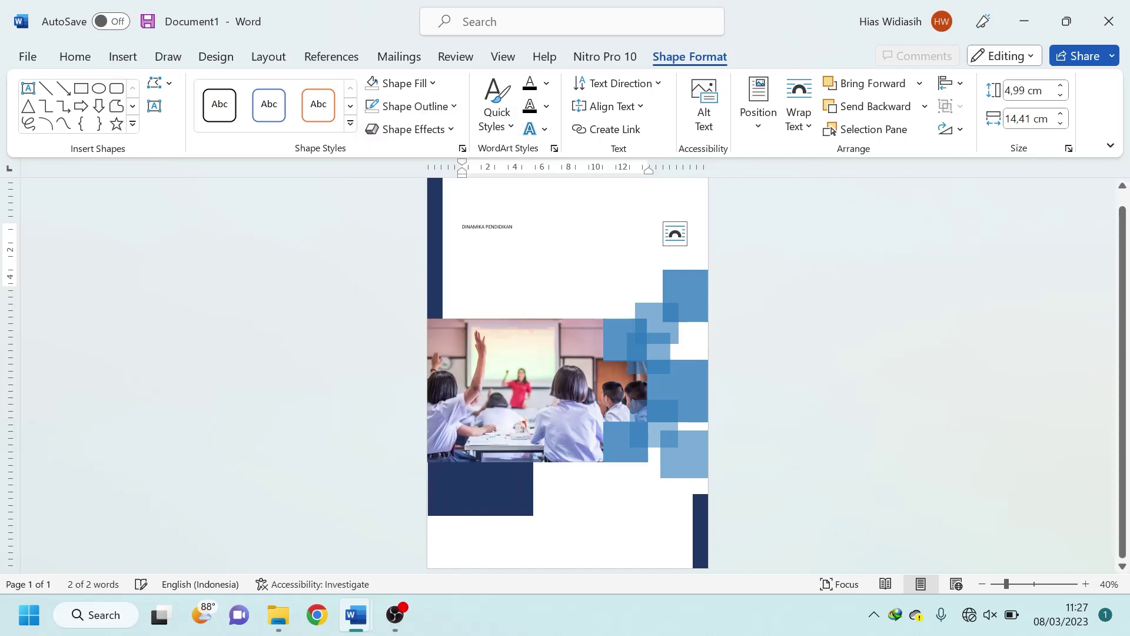
- Format the title in Arial Black, 50 pt, and make the box taller to fit
{"action": "left_click", "coordinate": [74, 56]}
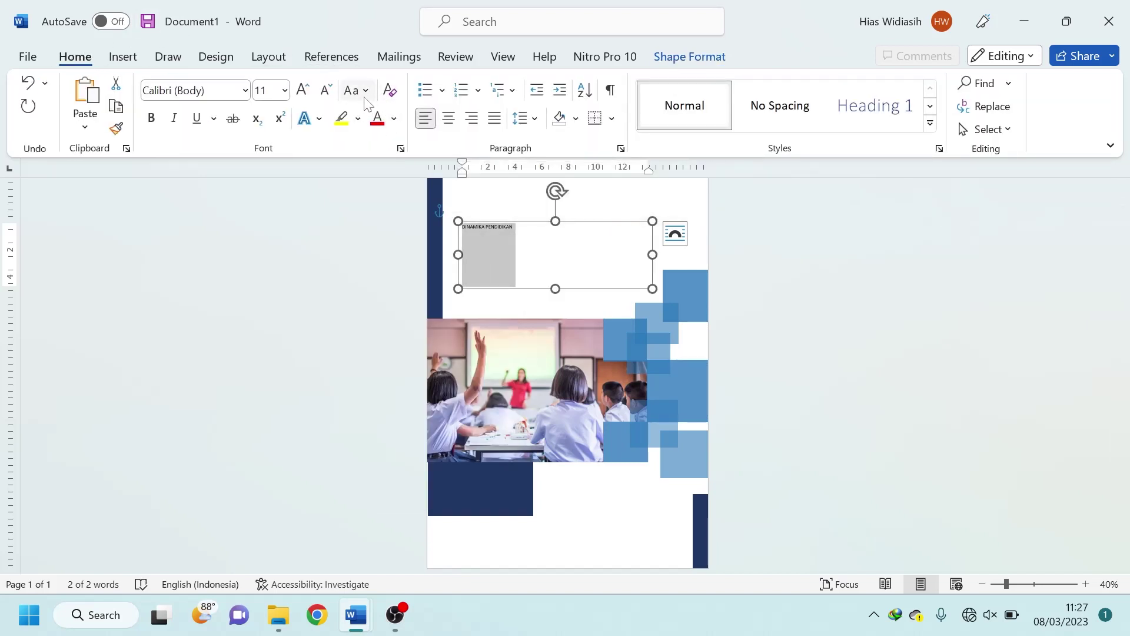
{"action": "left_click", "coordinate": [230, 92]}
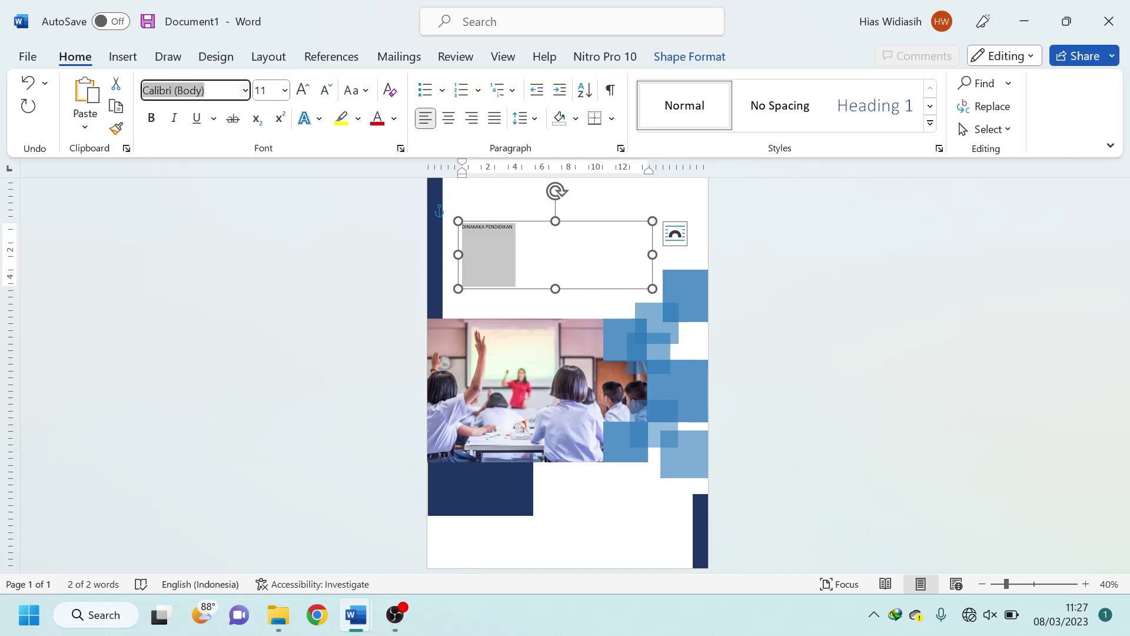
{"action": "left_click", "coordinate": [245, 90]}
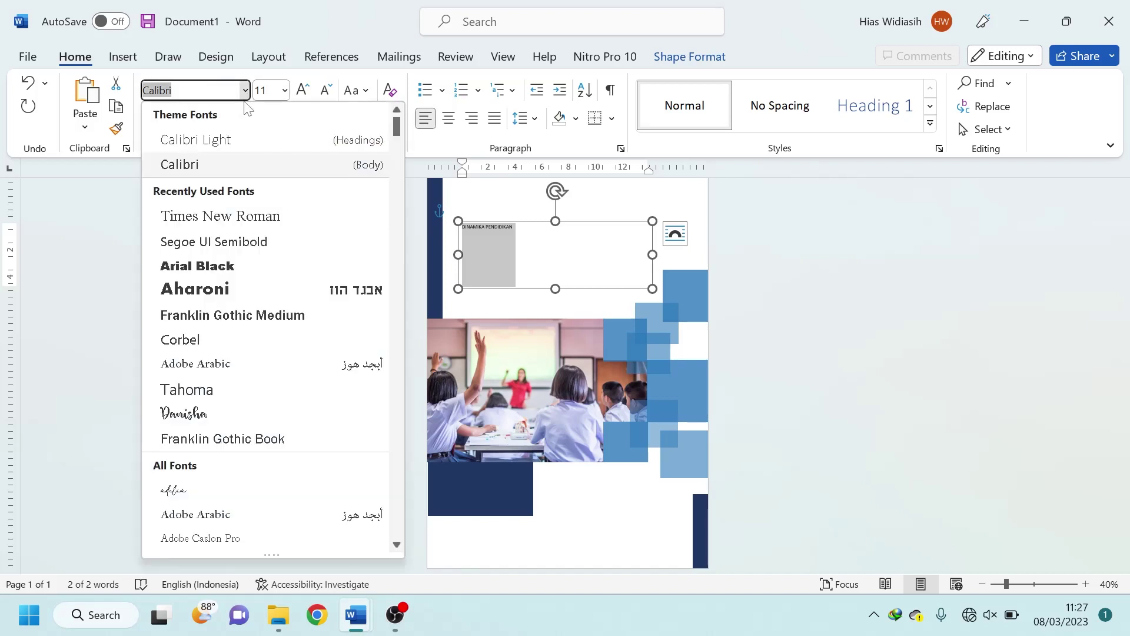
{"action": "left_click", "coordinate": [228, 263]}
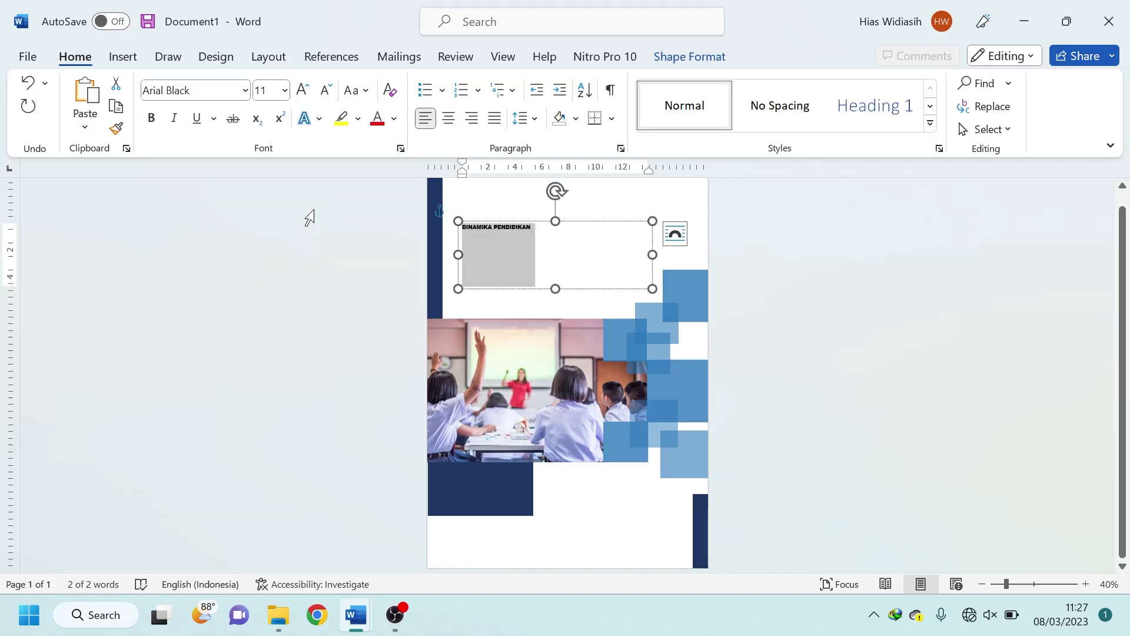
{"action": "left_click", "coordinate": [265, 90]}
{"action": "type", "text": "50"}
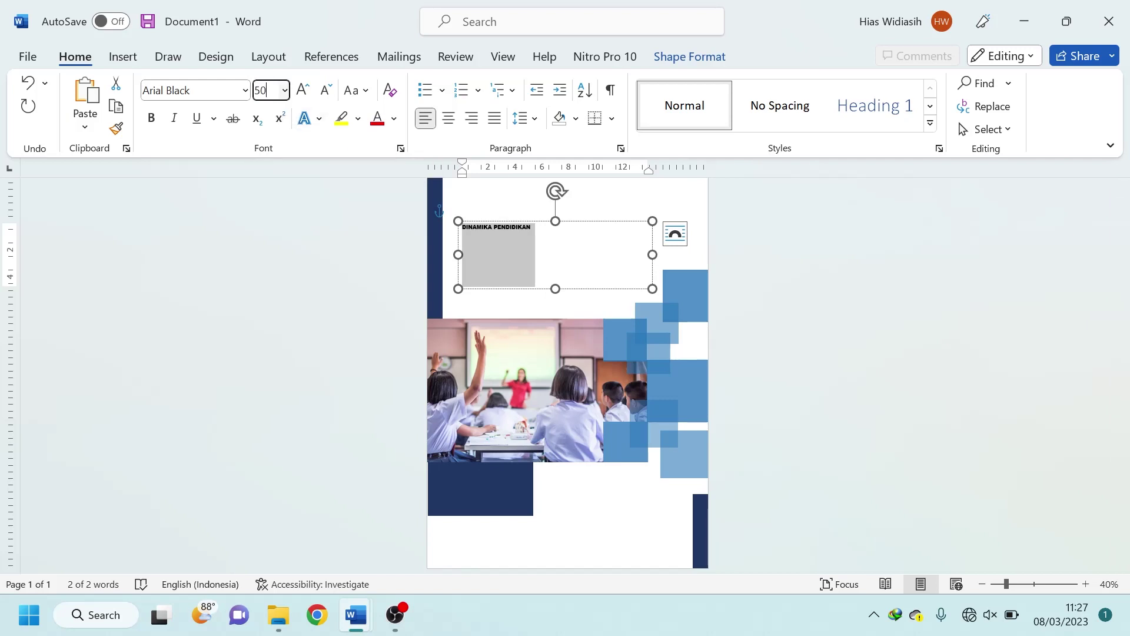
{"action": "key", "text": "Return"}
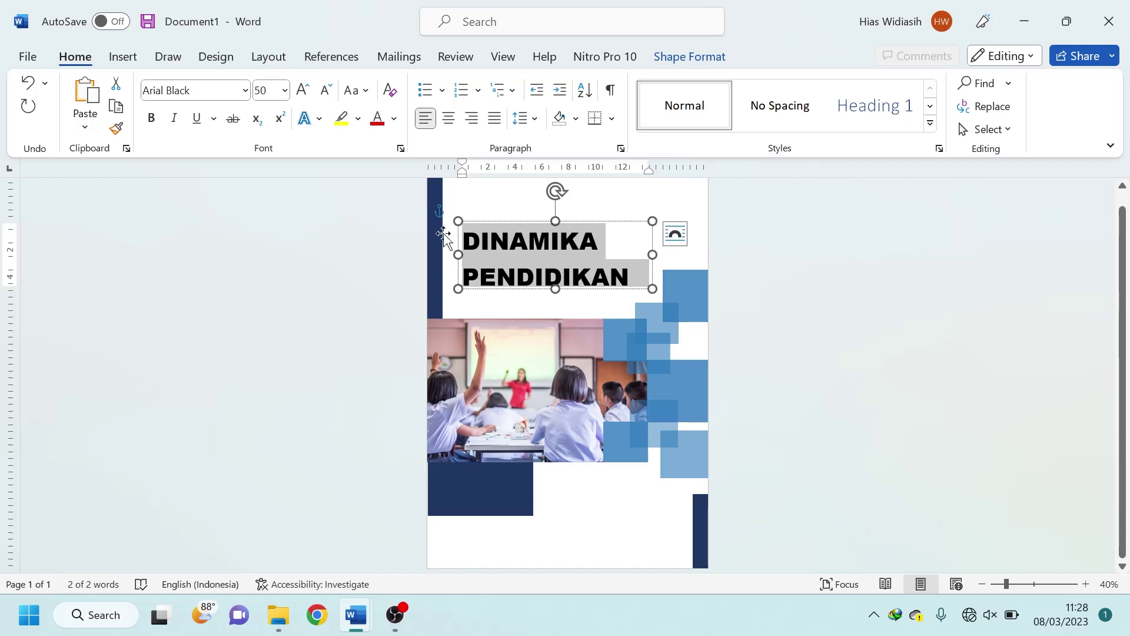
{"action": "left_click_drag", "start_coordinate": [557, 289], "coordinate": [557, 296]}
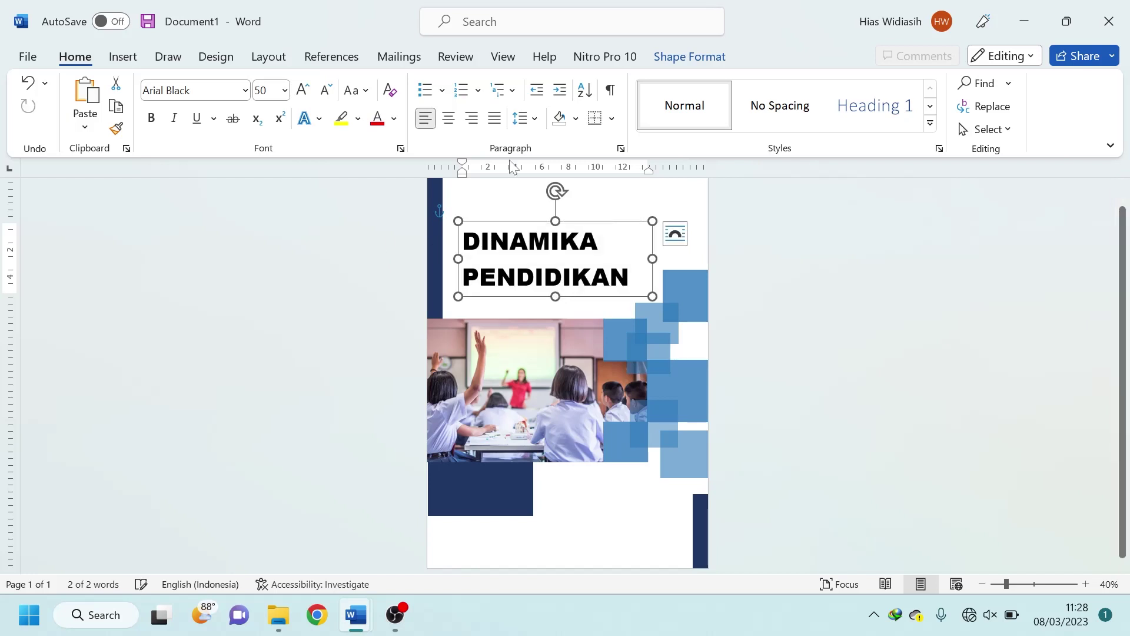
- Colour the title text dark grey and move the title box slightly up
{"action": "key", "text": "ctrl+a"}
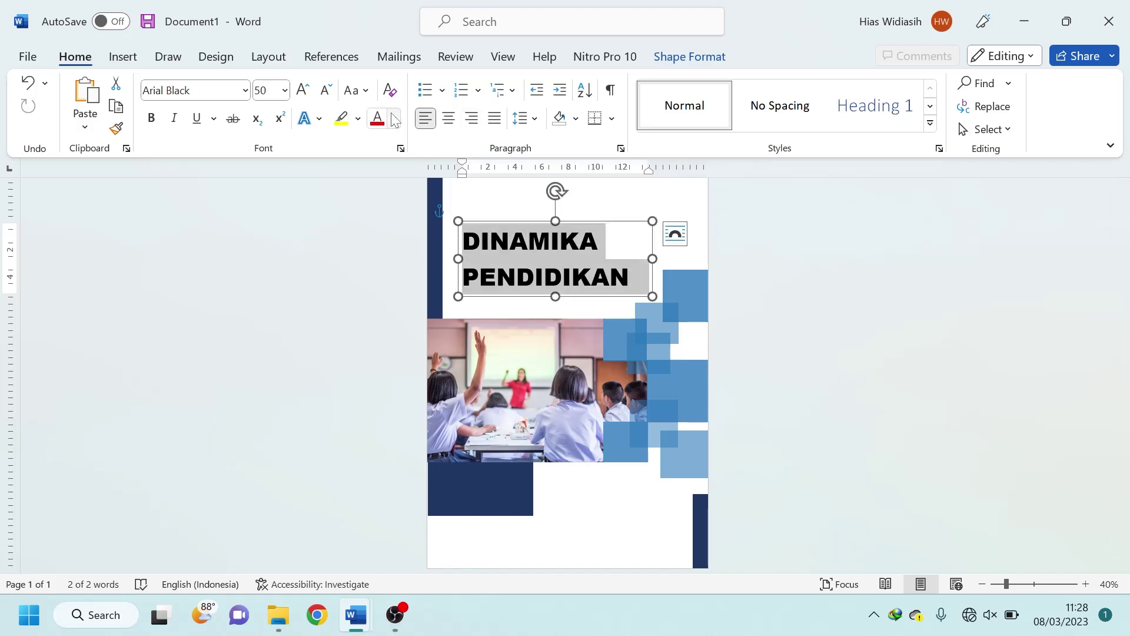
{"action": "left_click", "coordinate": [394, 118]}
{"action": "left_click", "coordinate": [393, 238]}
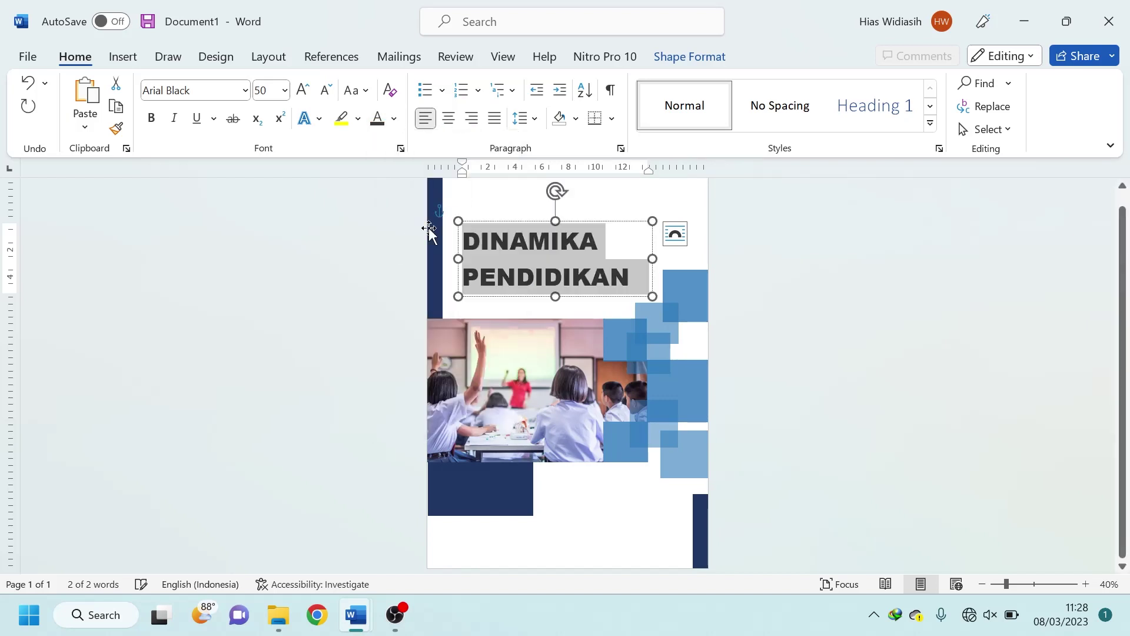
{"action": "left_click_drag", "start_coordinate": [583, 215], "coordinate": [582, 199]}
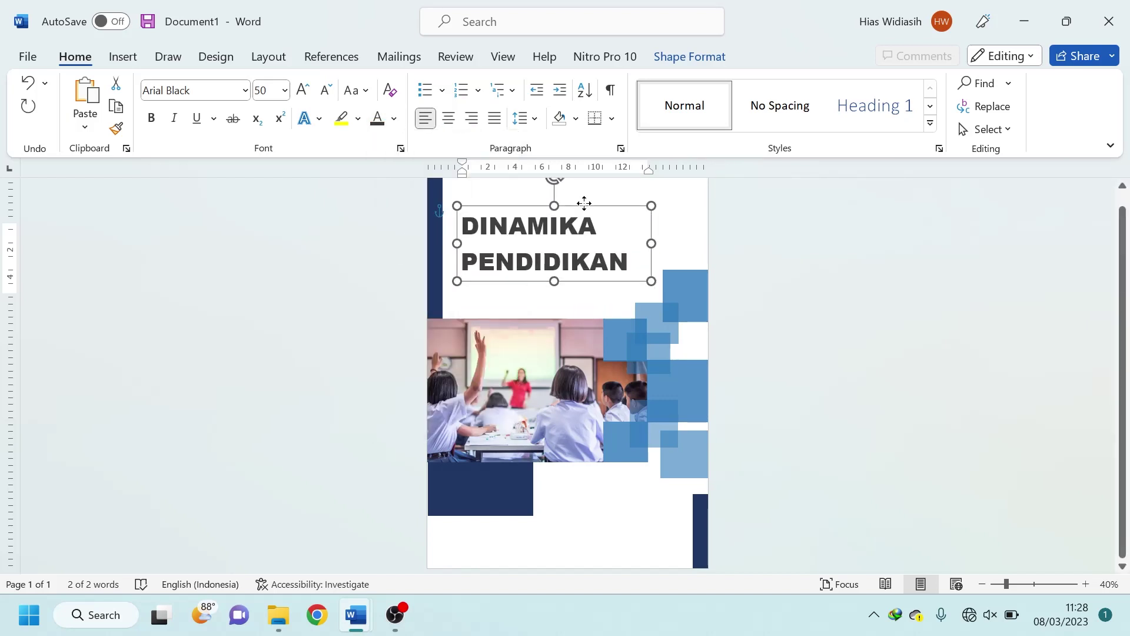
{"action": "key", "text": "ctrl+a"}
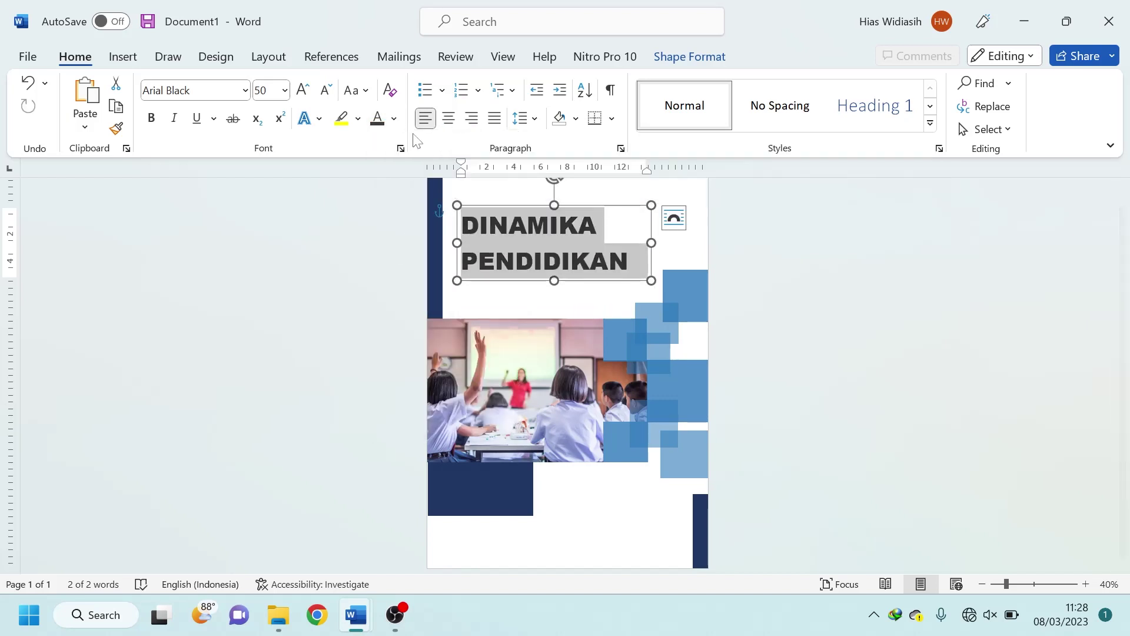
{"action": "left_click", "coordinate": [393, 118]}
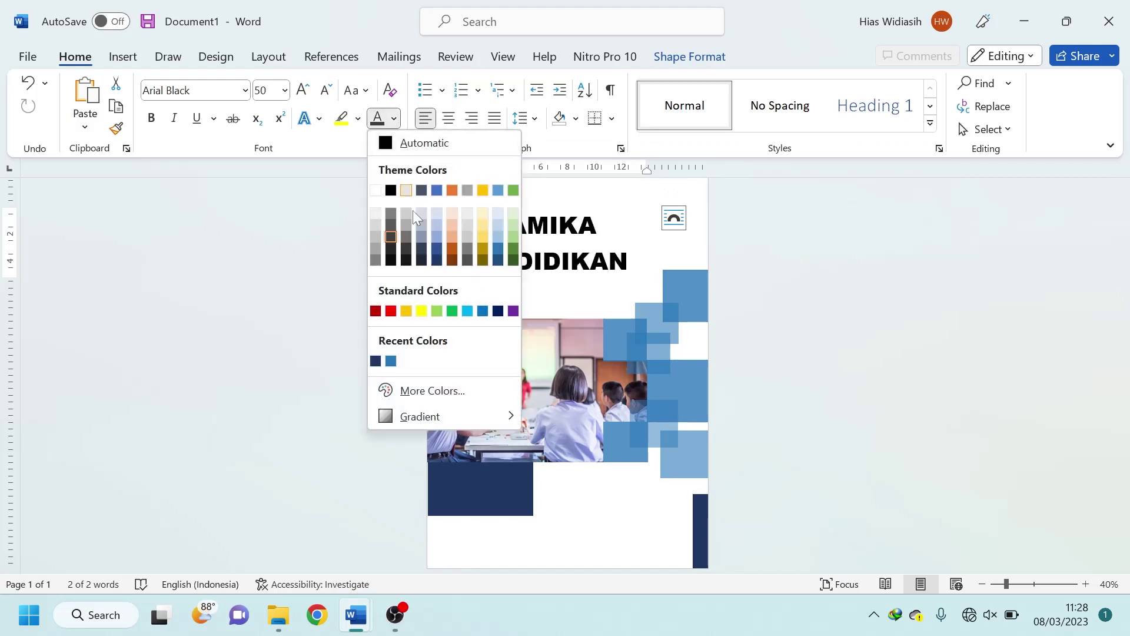
{"action": "left_click", "coordinate": [391, 236]}
- Remove extra space between same-style paragraphs and set the space after the title to 0 pt
{"action": "left_click", "coordinate": [621, 149]}
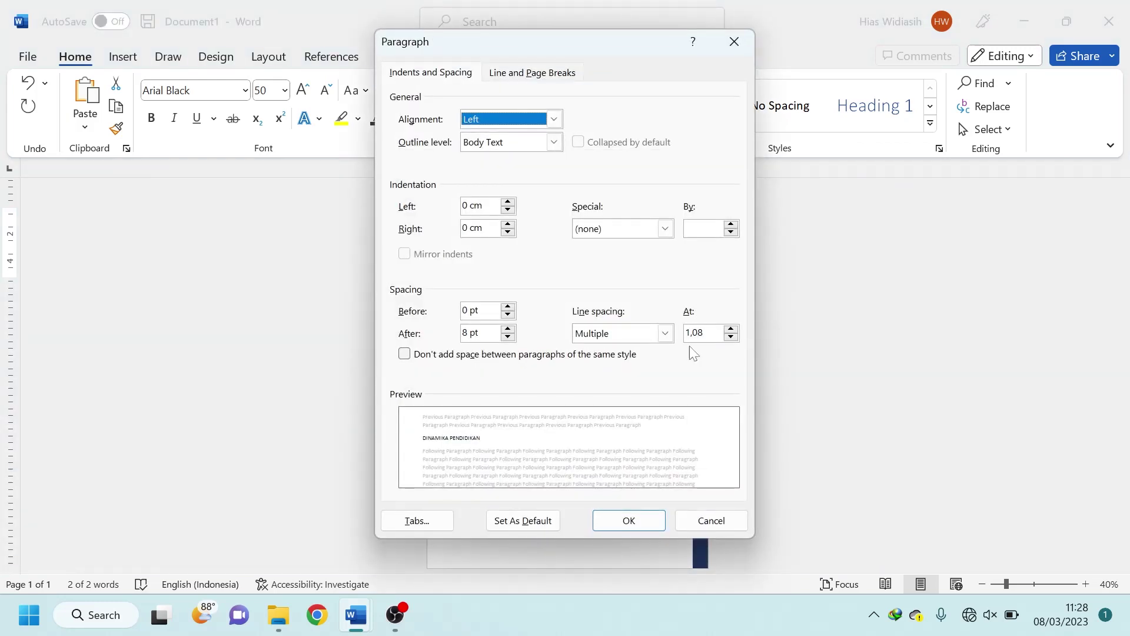
{"action": "left_click", "coordinate": [438, 355]}
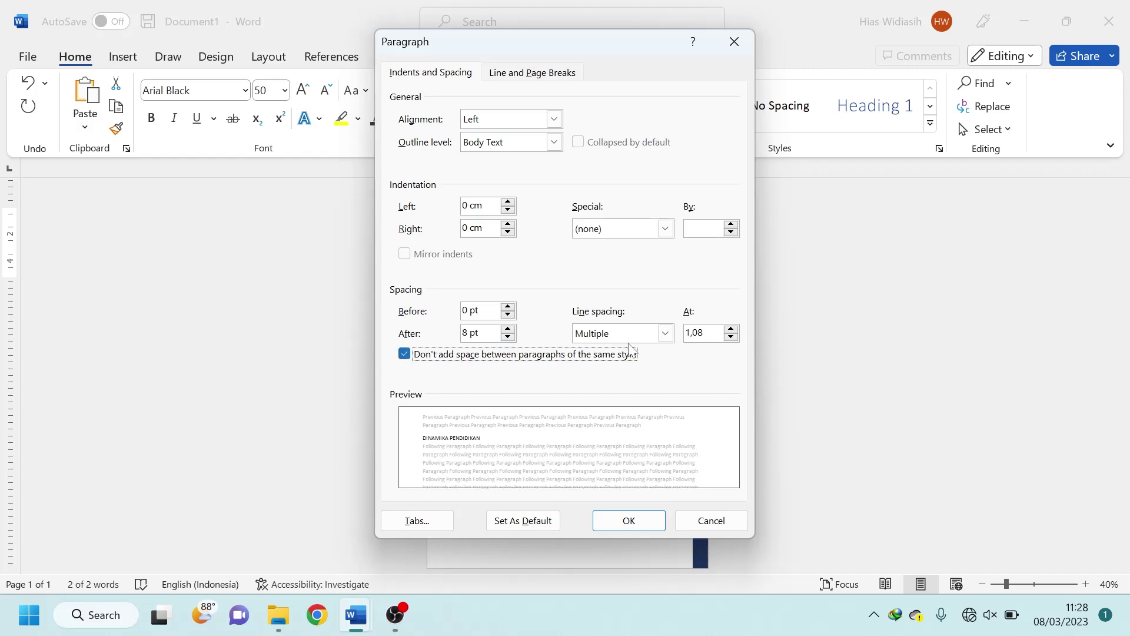
{"action": "left_click", "coordinate": [629, 521]}
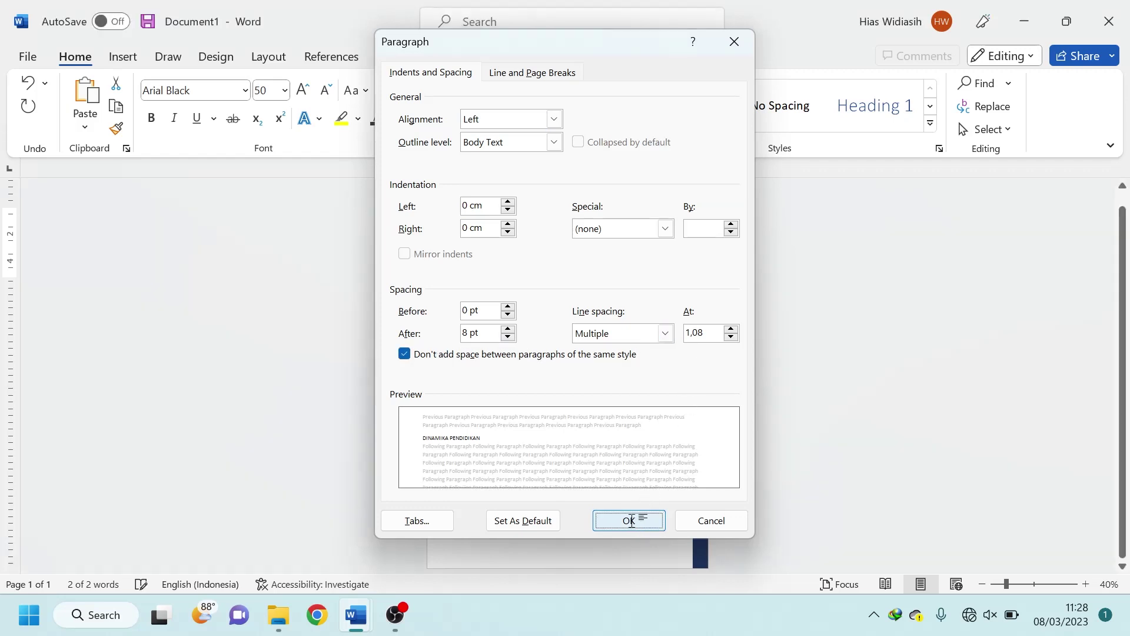
{"action": "left_click", "coordinate": [621, 148]}
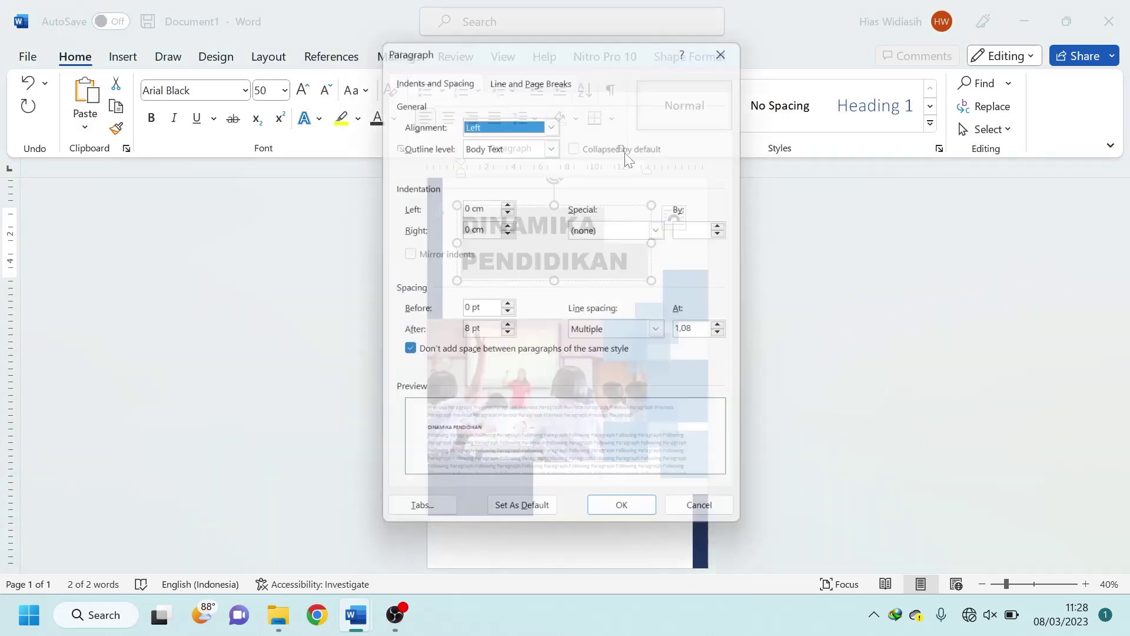
{"action": "double_click", "coordinate": [464, 333]}
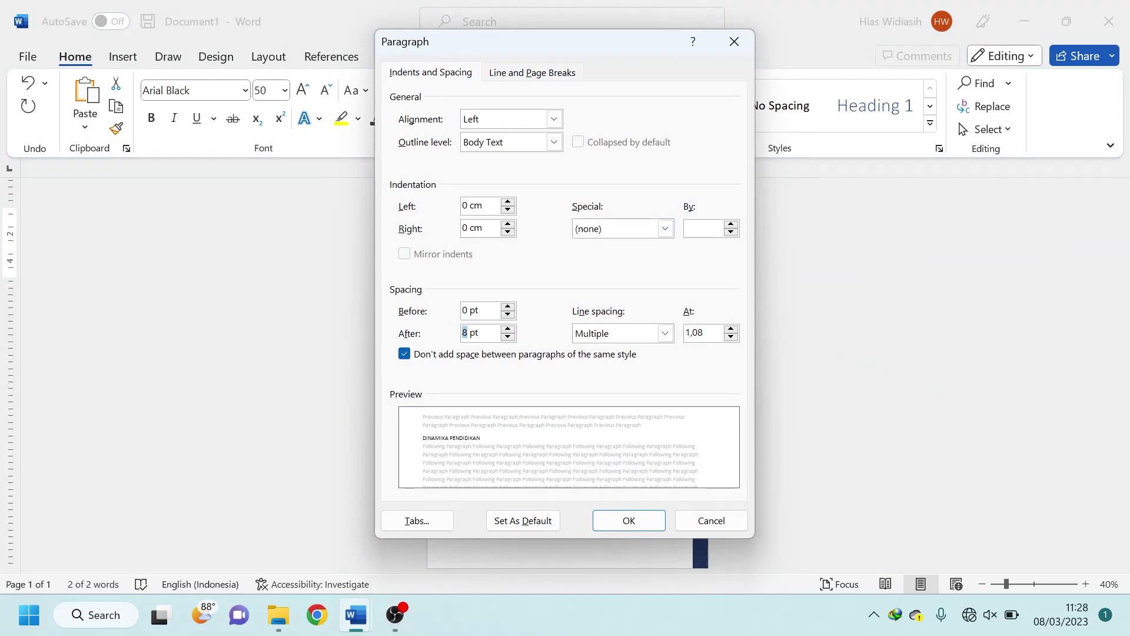
{"action": "type", "text": "0"}
{"action": "left_click", "coordinate": [627, 518]}
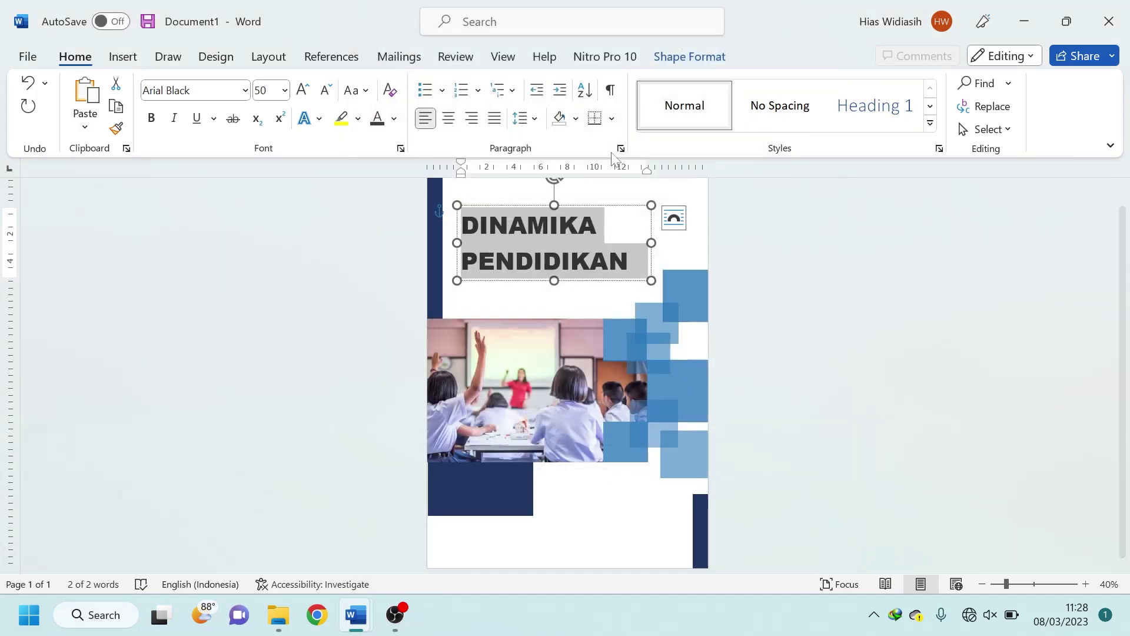
- Set the title's line spacing to Single and check the result
{"action": "left_click", "coordinate": [621, 149]}
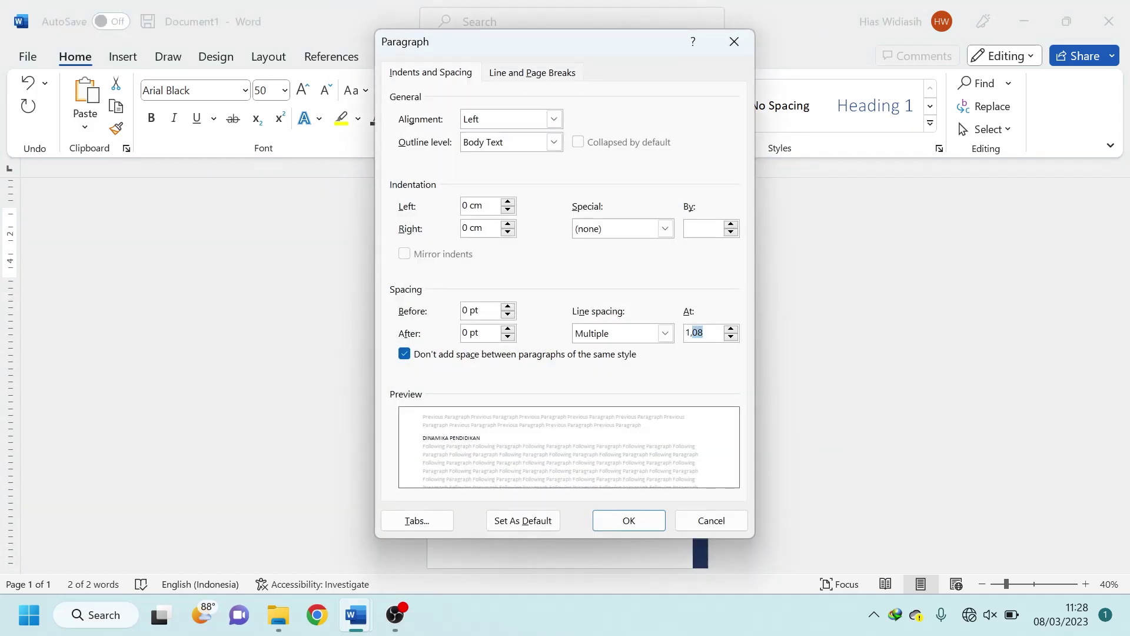
{"action": "left_click", "coordinate": [664, 334]}
{"action": "left_click", "coordinate": [650, 348]}
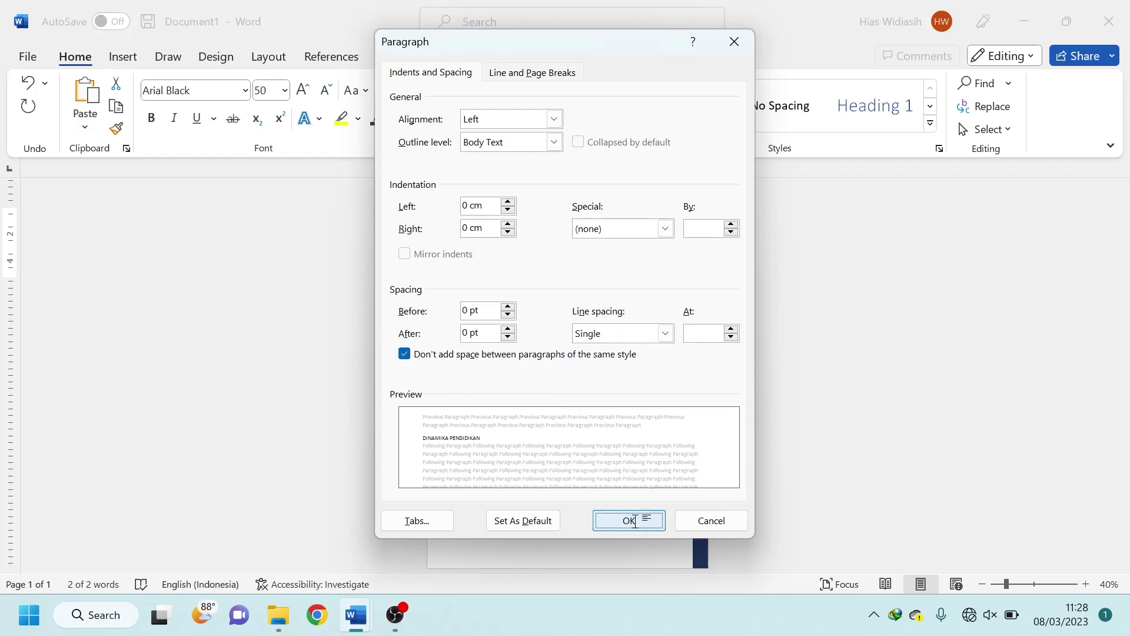
{"action": "left_click", "coordinate": [628, 520]}
{"action": "left_click", "coordinate": [461, 189]}
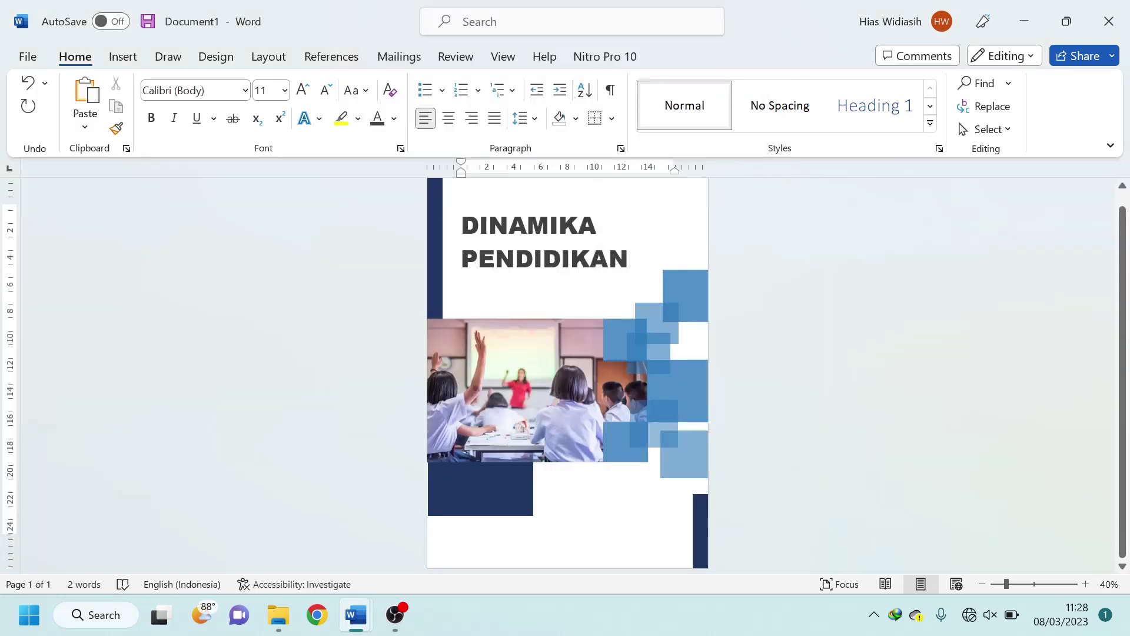
{"action": "left_click", "coordinate": [626, 206]}
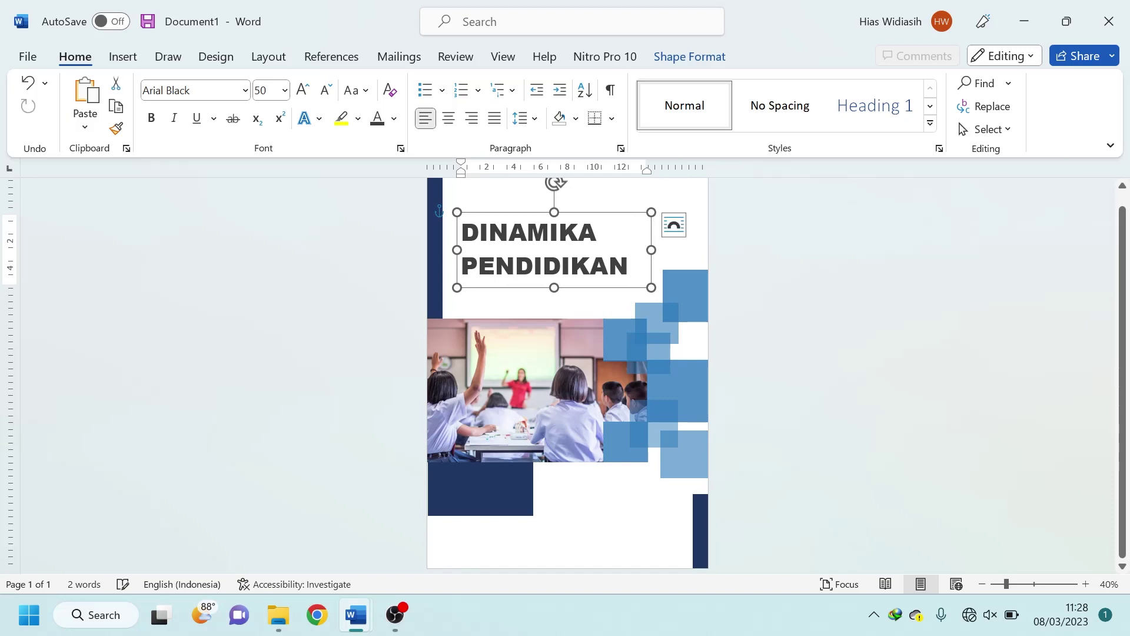
- Colour the DINAMIKA PENDIDIKAN title text dark navy
{"action": "key", "text": "ctrl+a"}
{"action": "left_click", "coordinate": [394, 119]}
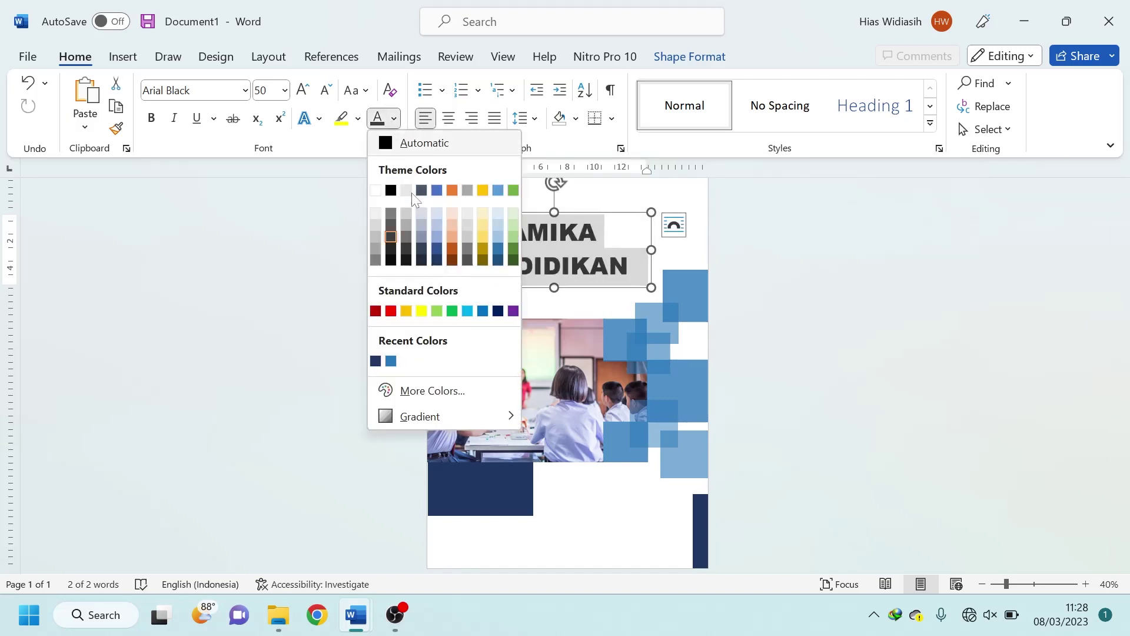
{"action": "left_click", "coordinate": [375, 360]}
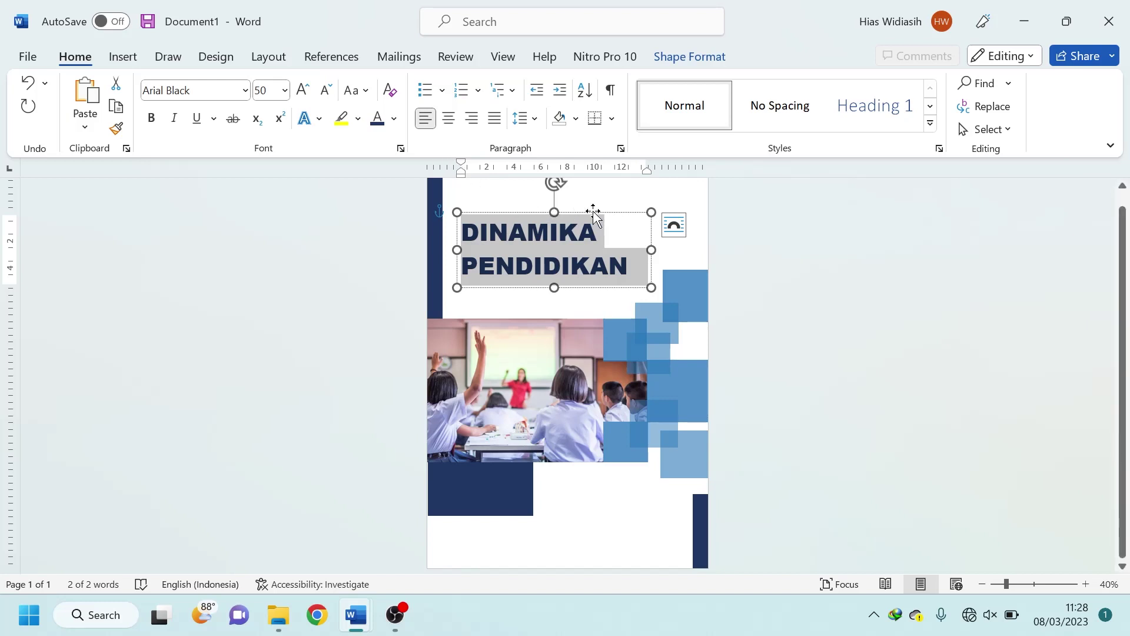
{"action": "left_click", "coordinate": [593, 210]}
{"action": "left_click", "coordinate": [635, 231]}
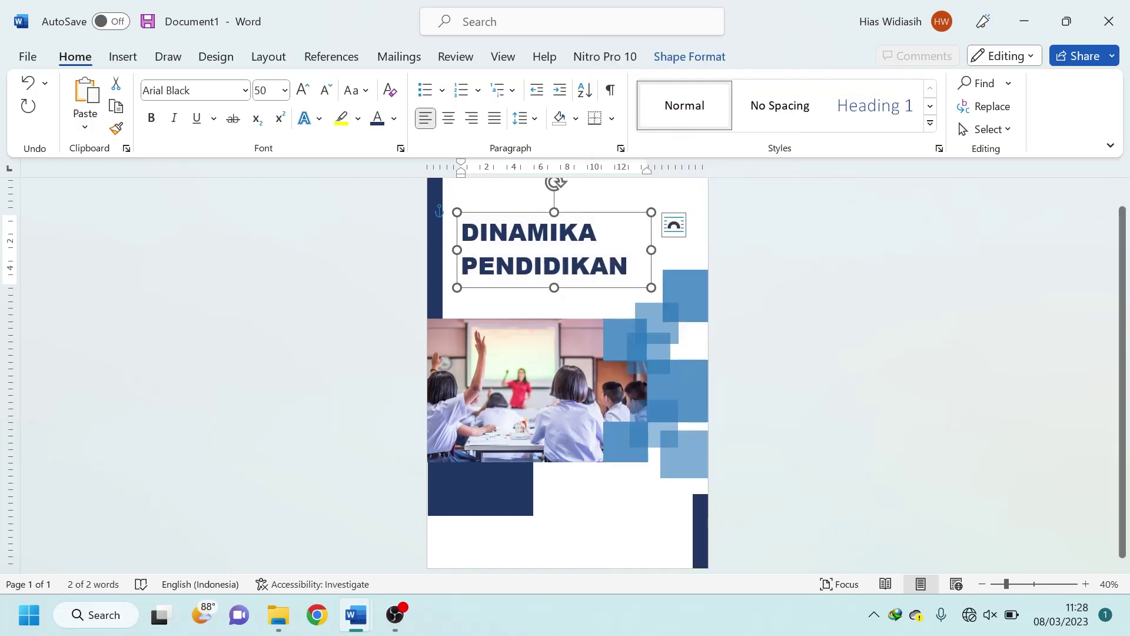
{"action": "right_click", "coordinate": [832, 359]}
{"action": "left_click", "coordinate": [873, 360]}
{"action": "left_click", "coordinate": [588, 212]}
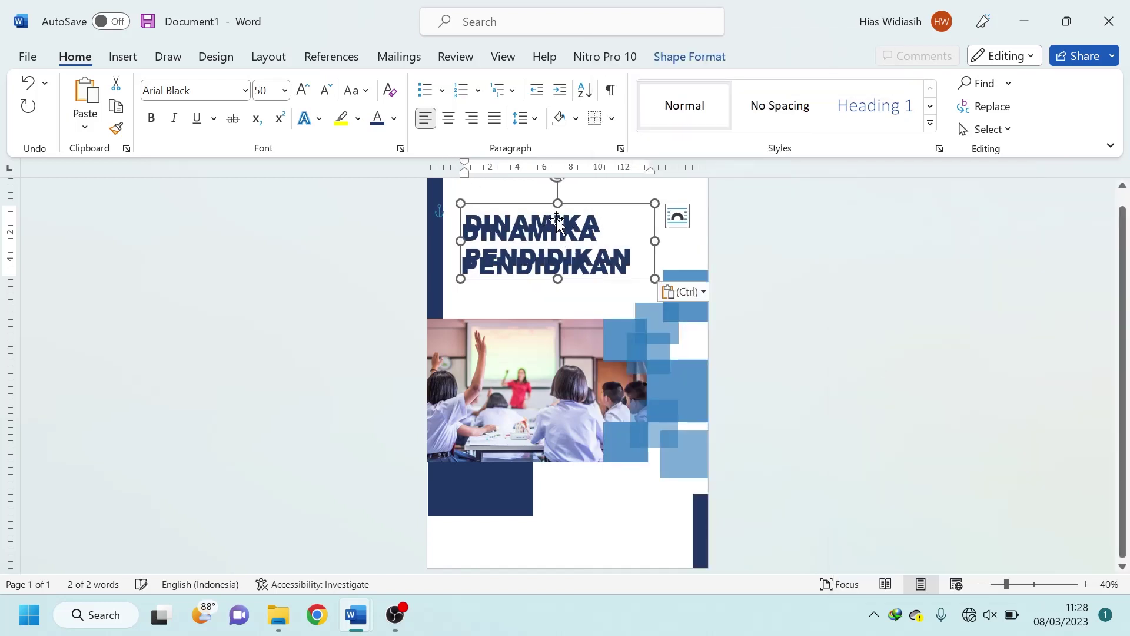
- Duplicate the title box below the title and type DI INDONESIA in it
{"action": "key", "text": "ctrl+c"}
{"action": "key", "text": "ctrl+v"}
{"action": "left_click_drag", "start_coordinate": [597, 206], "coordinate": [601, 252]}
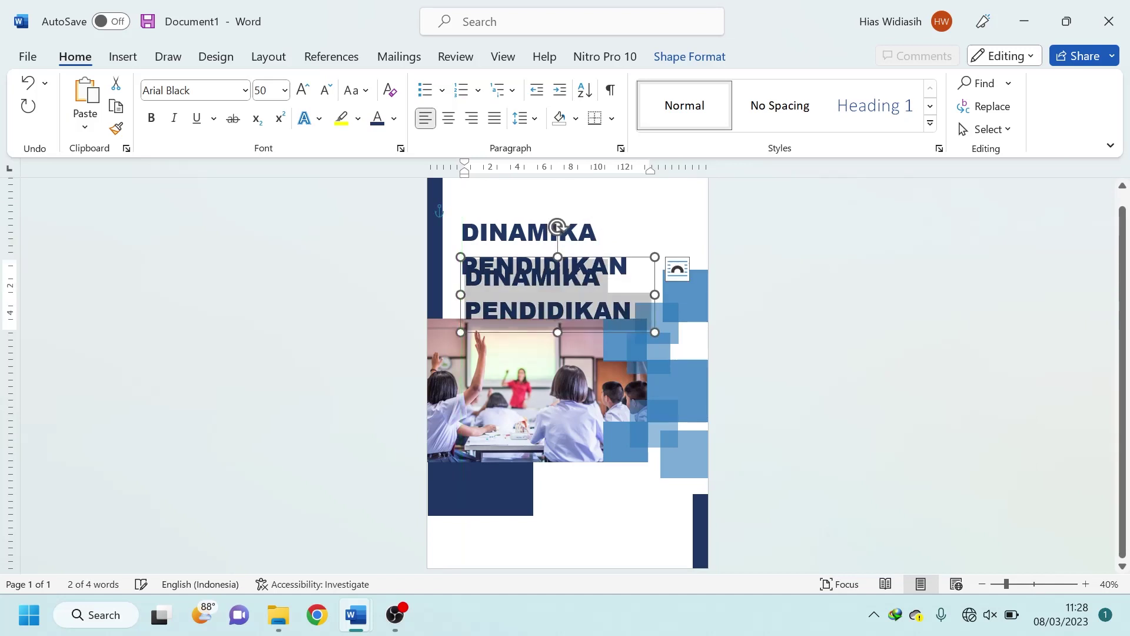
{"action": "left_click", "coordinate": [460, 269]}
{"action": "type", "text": "DI"}
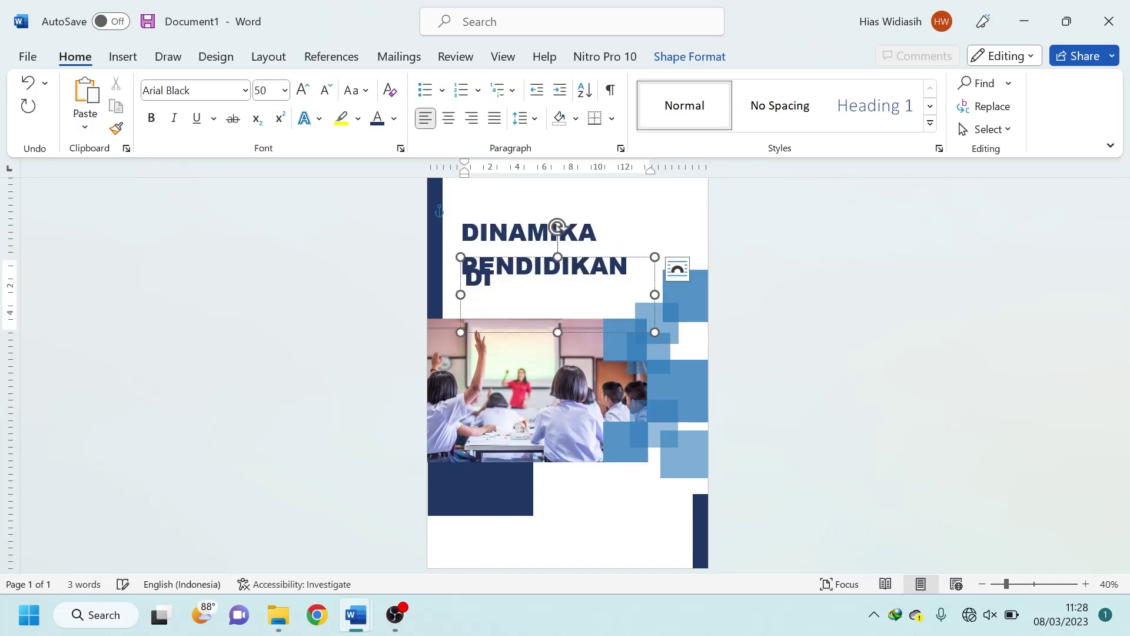
{"action": "type", "text": " INDONESIA"}
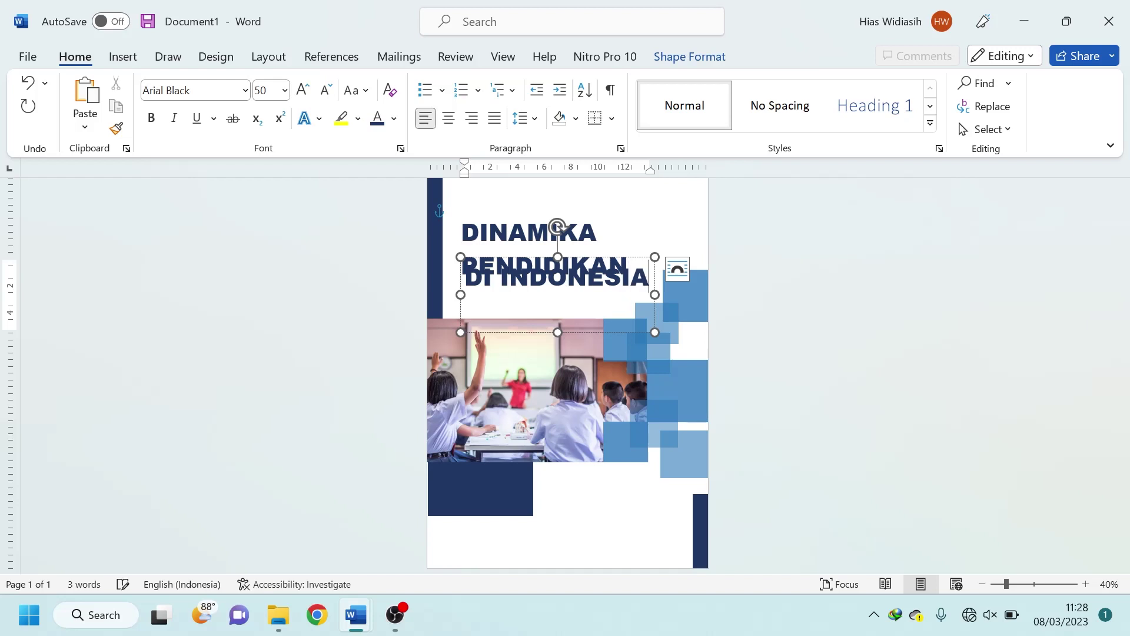
- Make DI INDONESIA 36 pt dark grey and shrink its box to fit
{"action": "key", "text": "ctrl+a"}
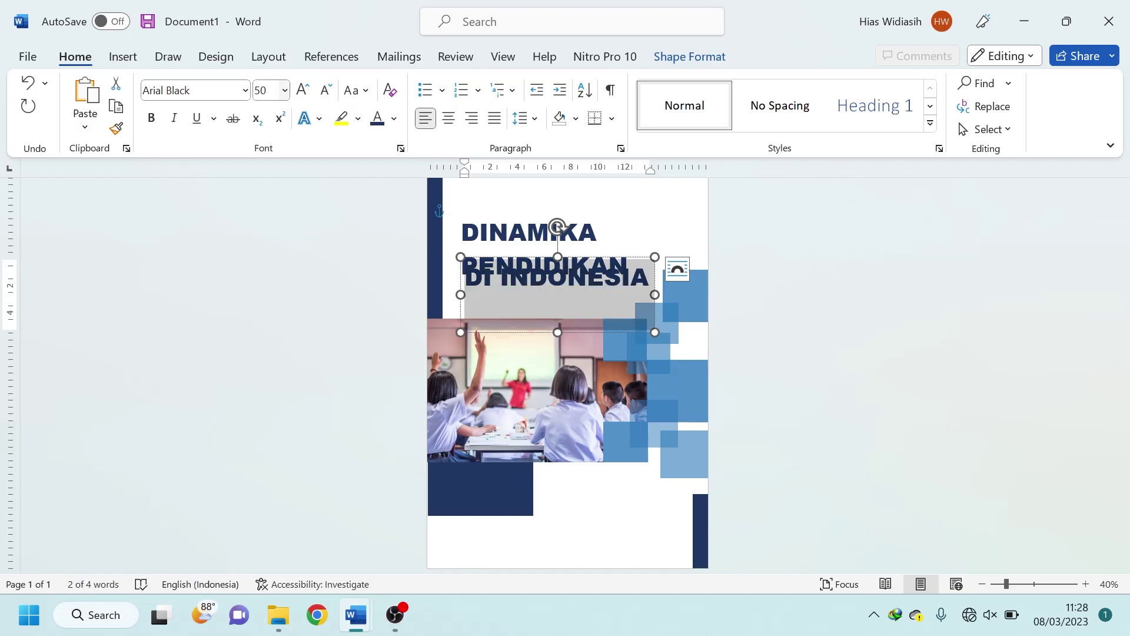
{"action": "key", "text": "ctrl+shift+p"}
{"action": "key", "text": "Return"}
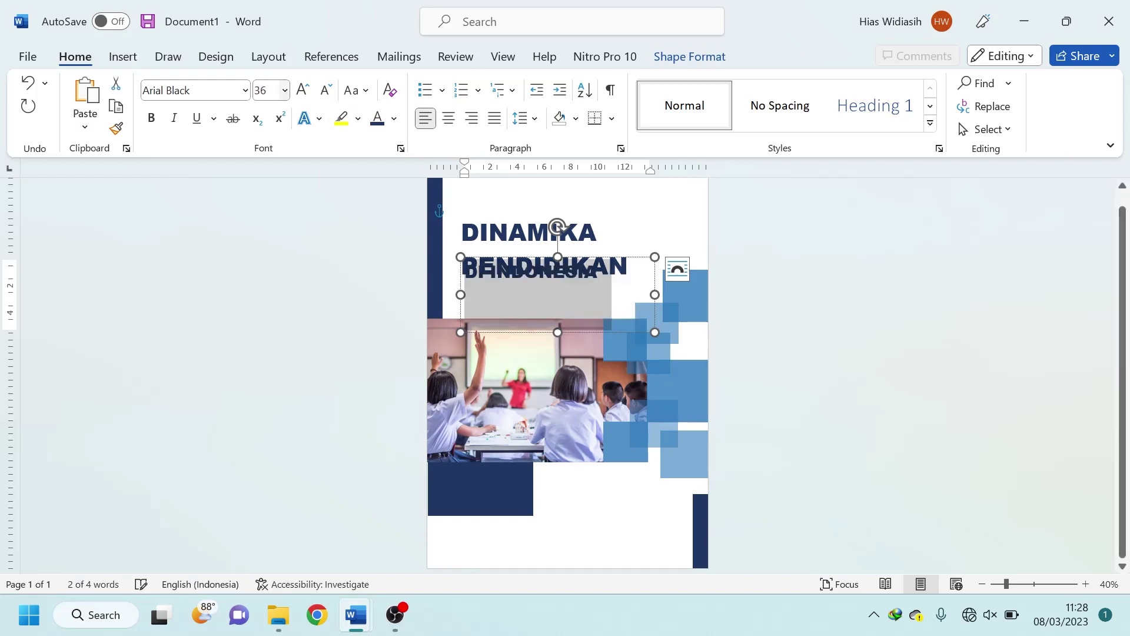
{"action": "left_click", "coordinate": [394, 118]}
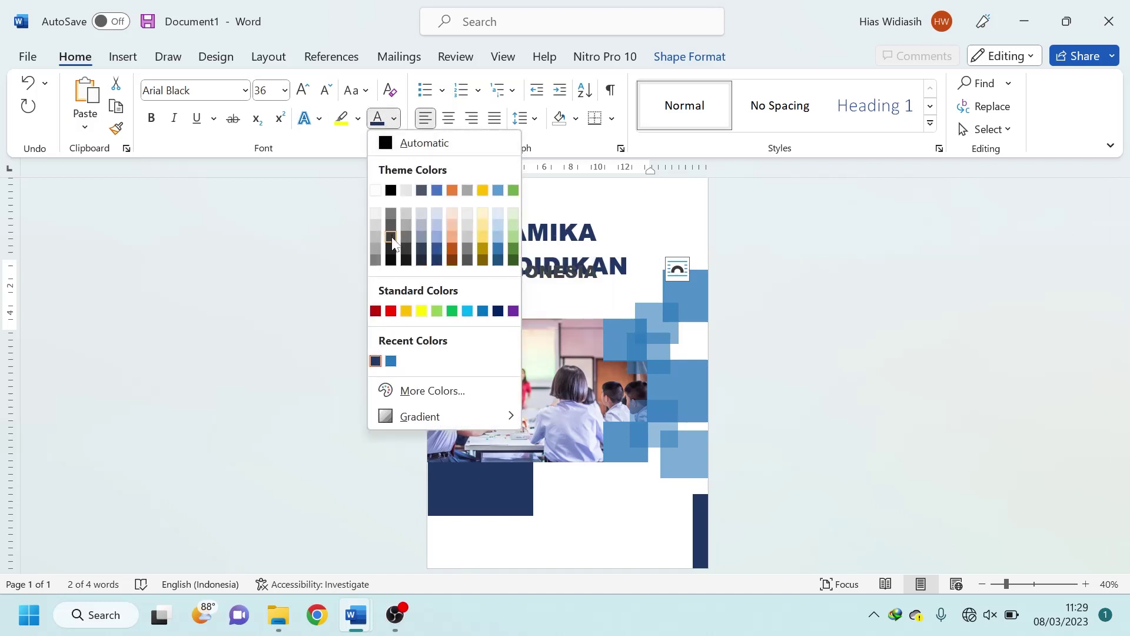
{"action": "left_click", "coordinate": [391, 224]}
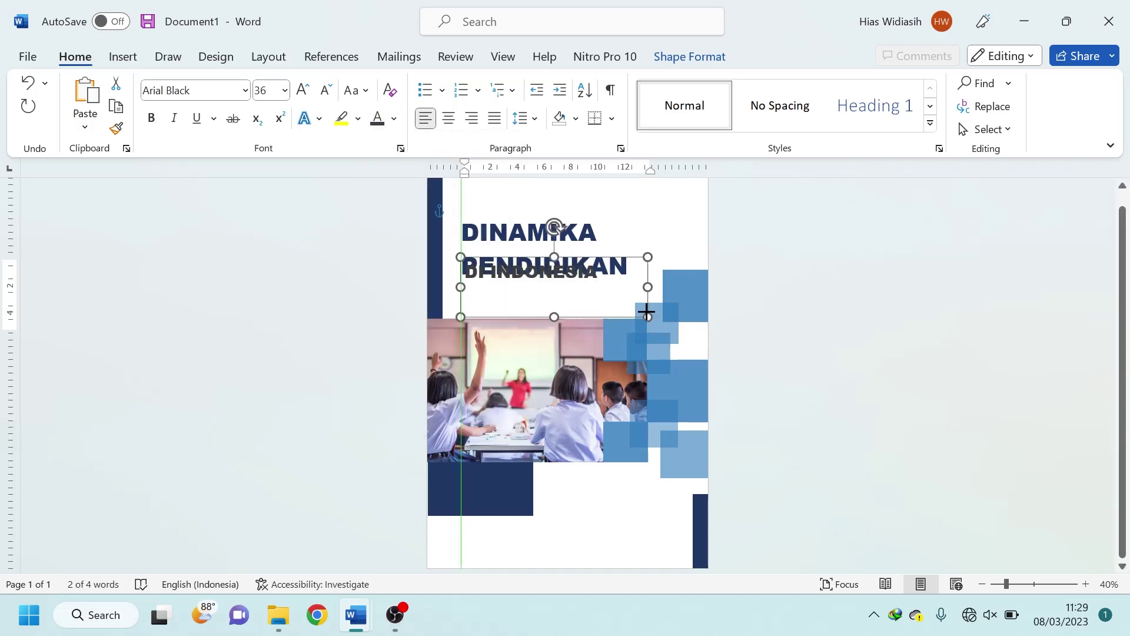
{"action": "left_click_drag", "start_coordinate": [655, 333], "coordinate": [630, 281]}
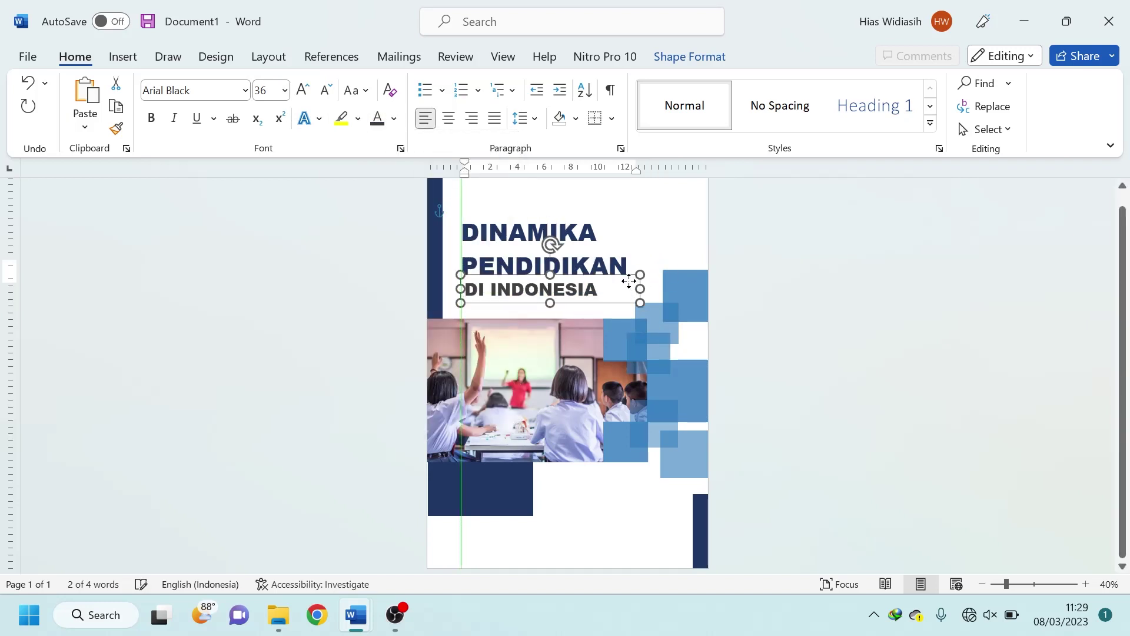
{"action": "left_click", "coordinate": [550, 245]}
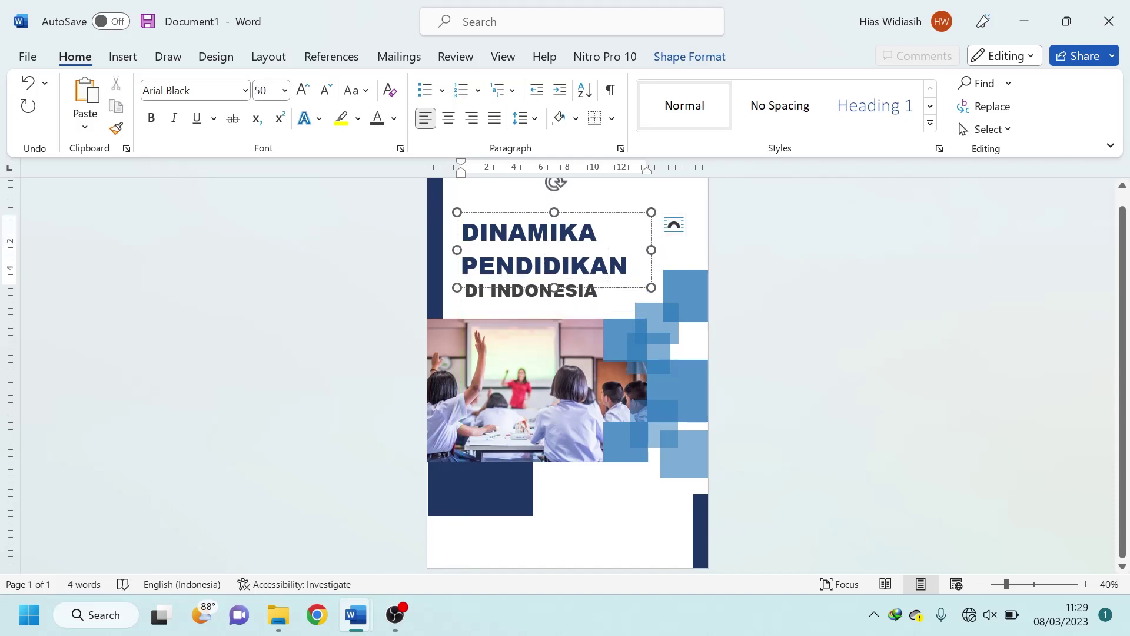
{"action": "key", "text": "ctrl+a"}
- Set the title's line spacing to Multiple at 0,8, then adjust it to 0,9
{"action": "left_click", "coordinate": [621, 148]}
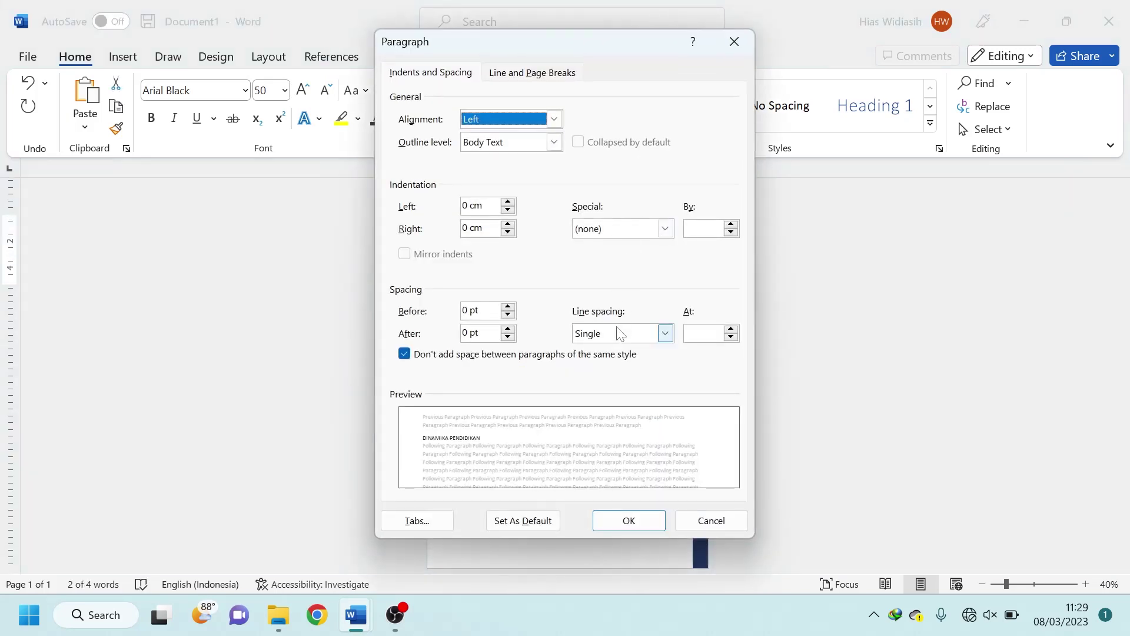
{"action": "left_click", "coordinate": [664, 333]}
{"action": "left_click", "coordinate": [643, 411]}
{"action": "double_click", "coordinate": [687, 333]}
{"action": "type", "text": "0,8"}
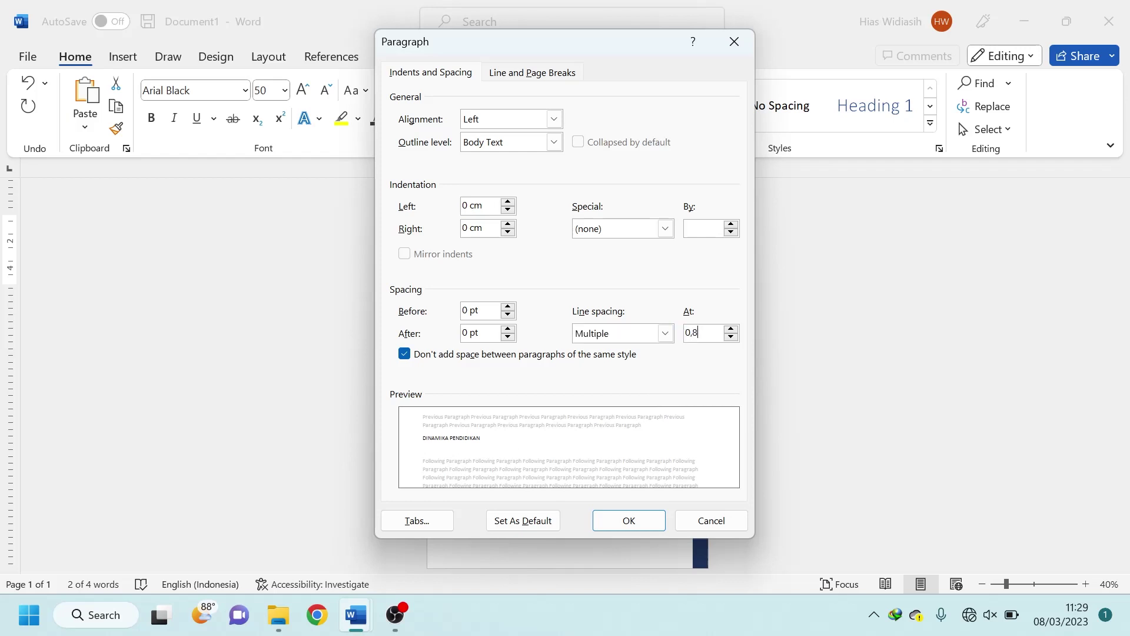
{"action": "key", "text": "Return"}
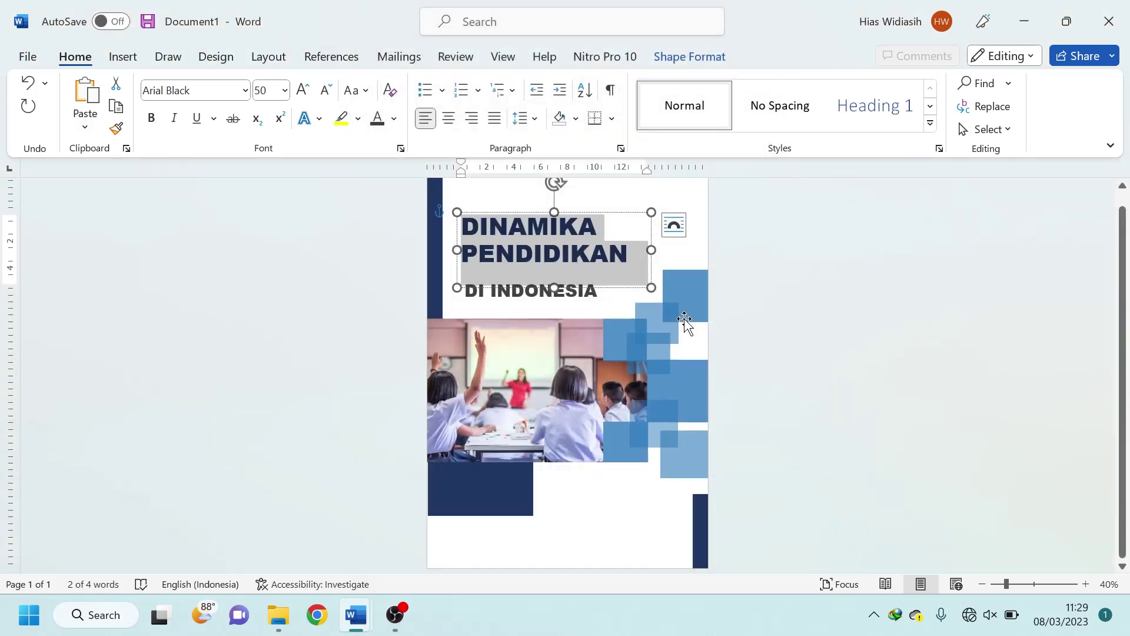
{"action": "left_click", "coordinate": [620, 148]}
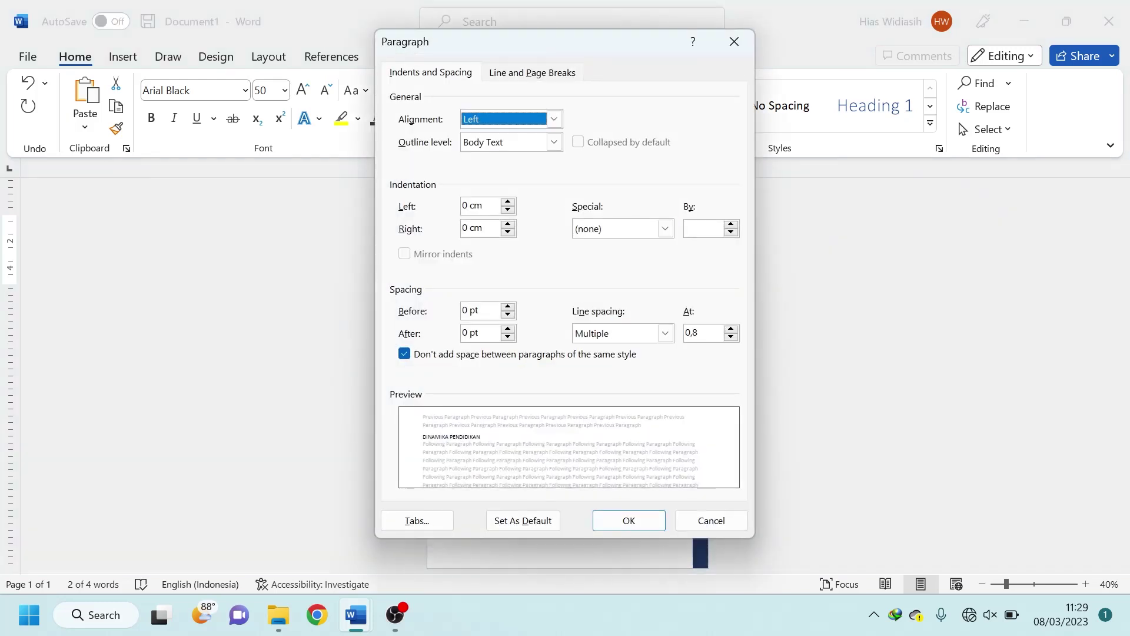
{"action": "left_click", "coordinate": [699, 333]}
{"action": "type", "text": "9"}
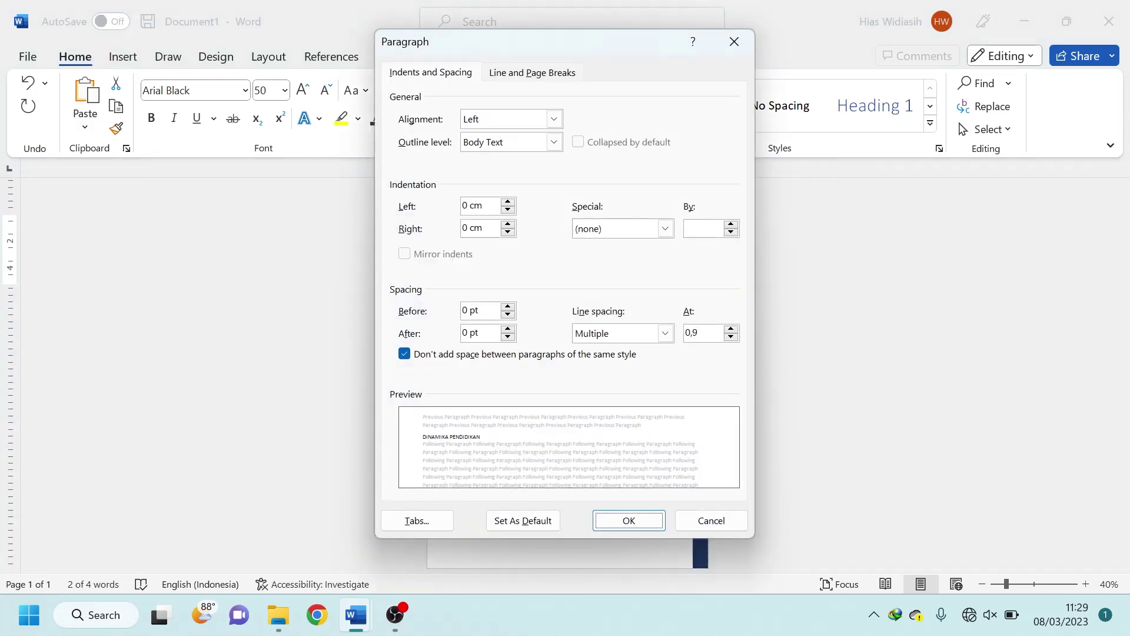
{"action": "key", "text": "Return"}
{"action": "left_click", "coordinate": [606, 297]}
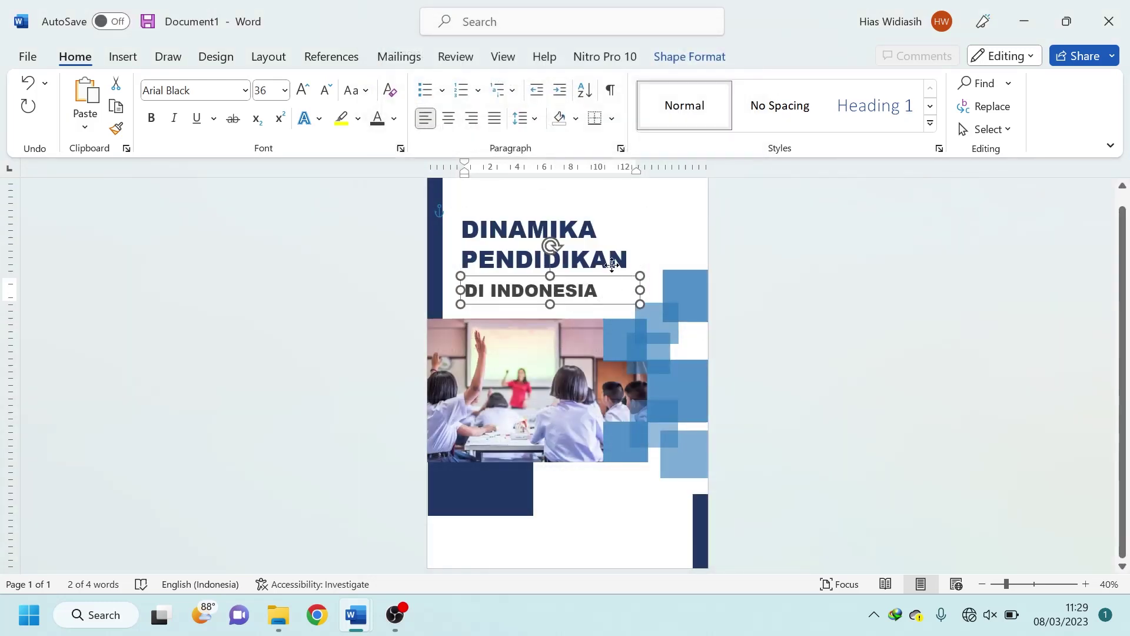
- Left-align both title boxes and move them together down and right
{"action": "left_click", "coordinate": [647, 235], "text": "shift"}
{"action": "left_click", "coordinate": [713, 51]}
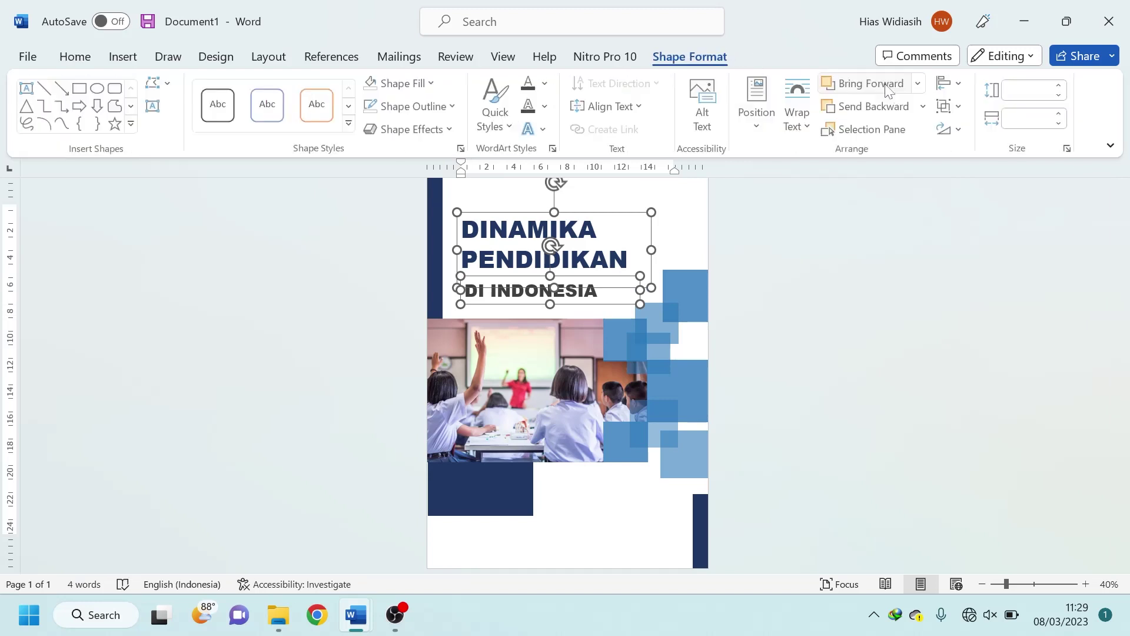
{"action": "left_click", "coordinate": [948, 83]}
{"action": "left_click", "coordinate": [989, 106]}
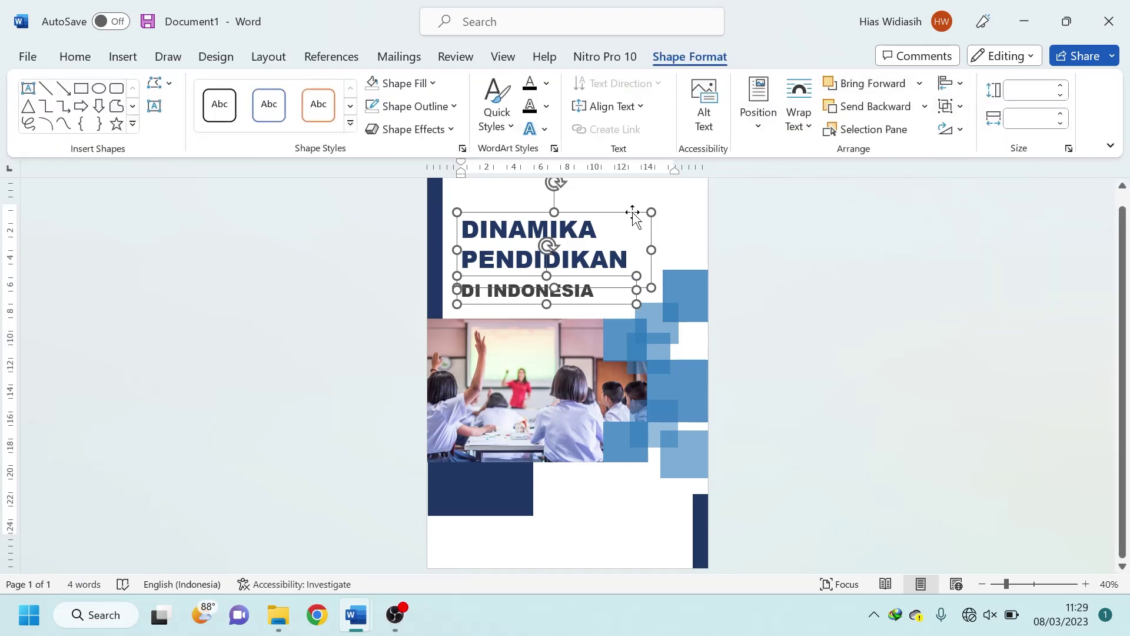
{"action": "left_click_drag", "start_coordinate": [631, 215], "coordinate": [642, 227]}
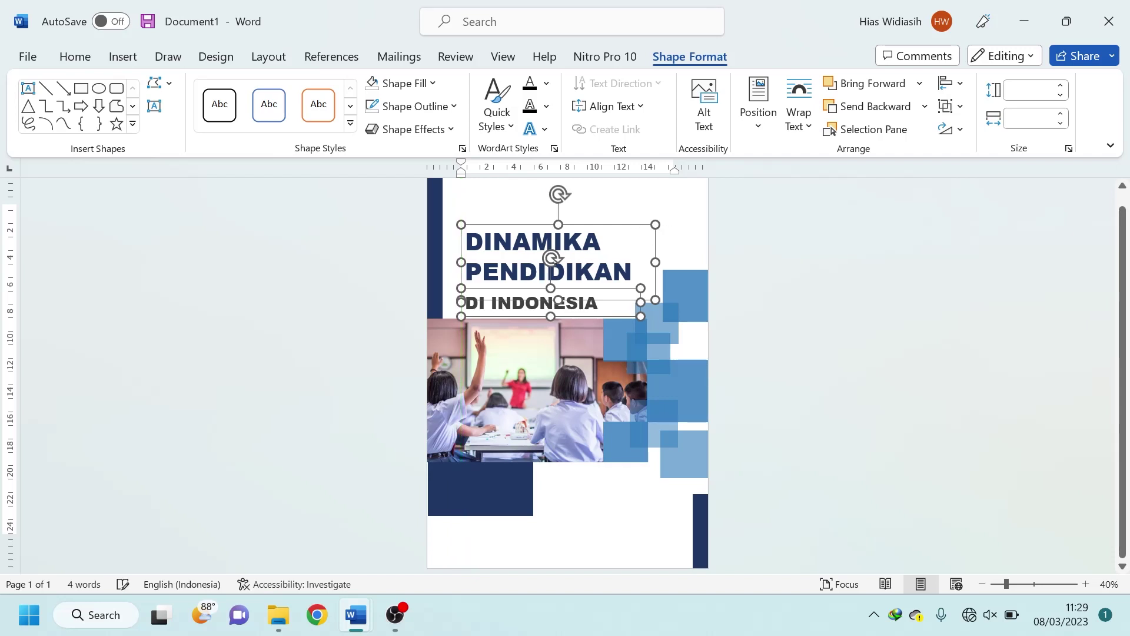
- Nudge the title box lower, then move both title boxes slightly up
{"action": "left_click", "coordinate": [614, 273]}
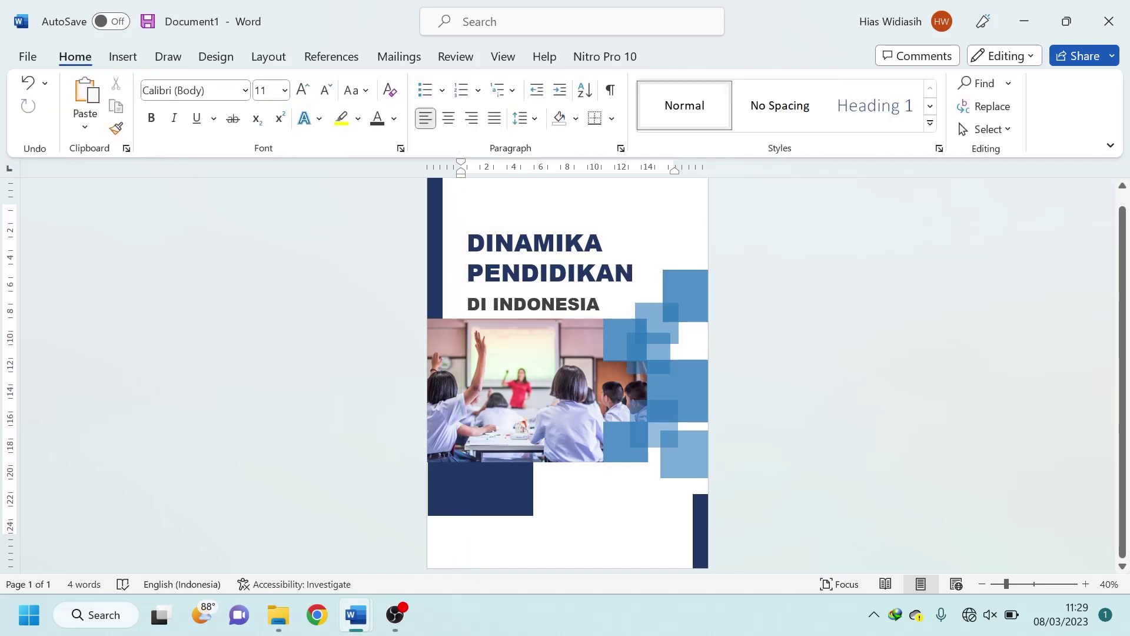
{"action": "left_click", "coordinate": [626, 300]}
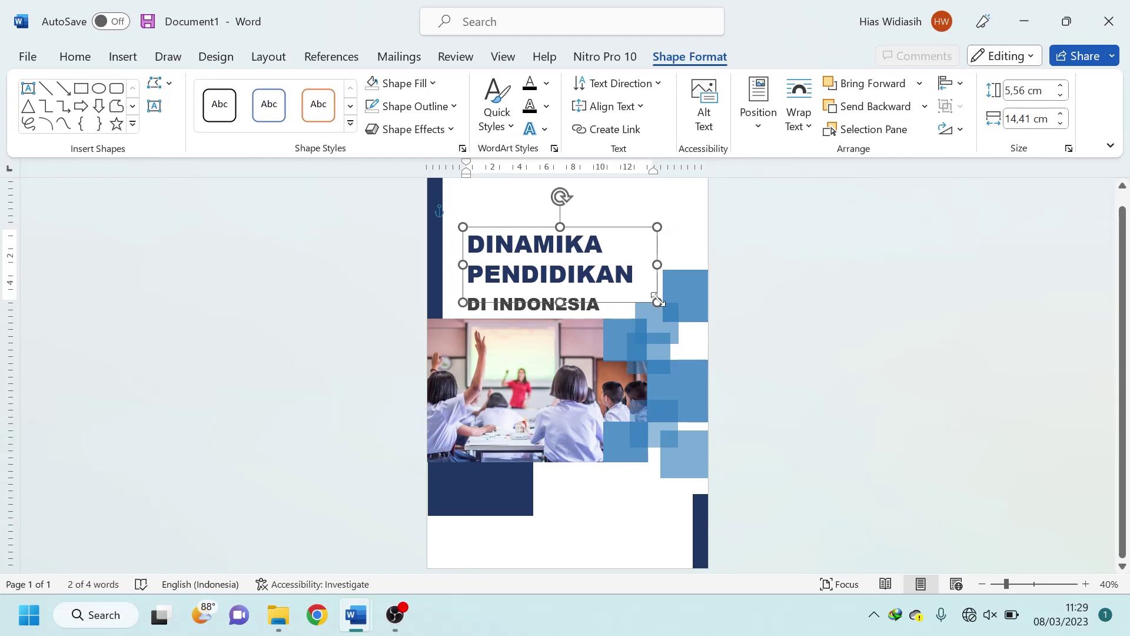
{"action": "left_click_drag", "start_coordinate": [658, 296], "coordinate": [658, 301]}
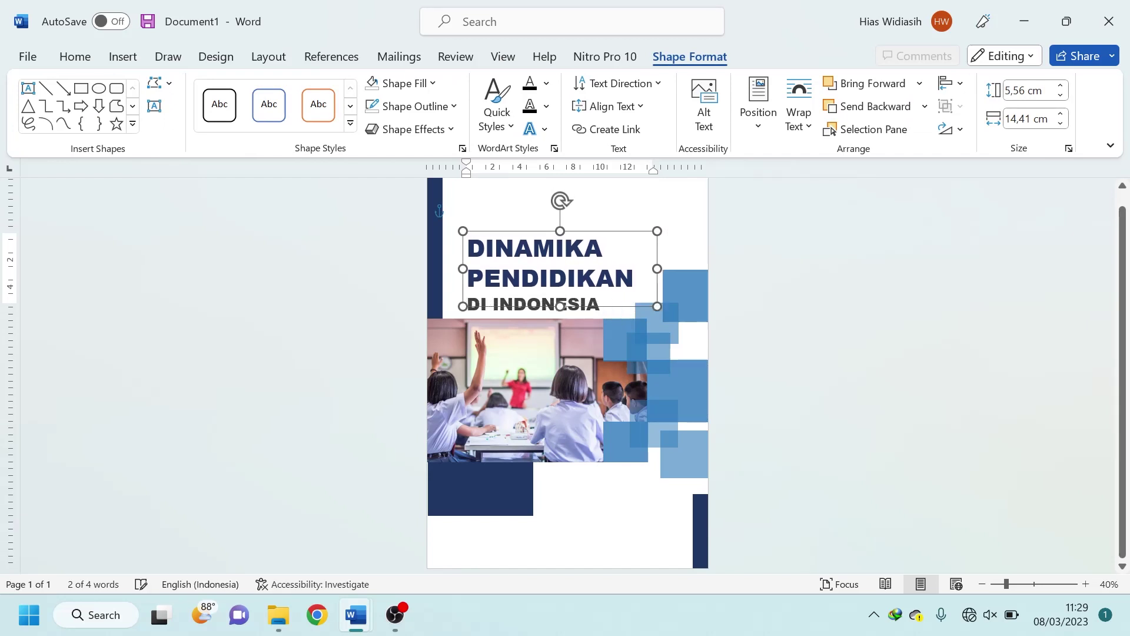
{"action": "left_click", "coordinate": [559, 305]}
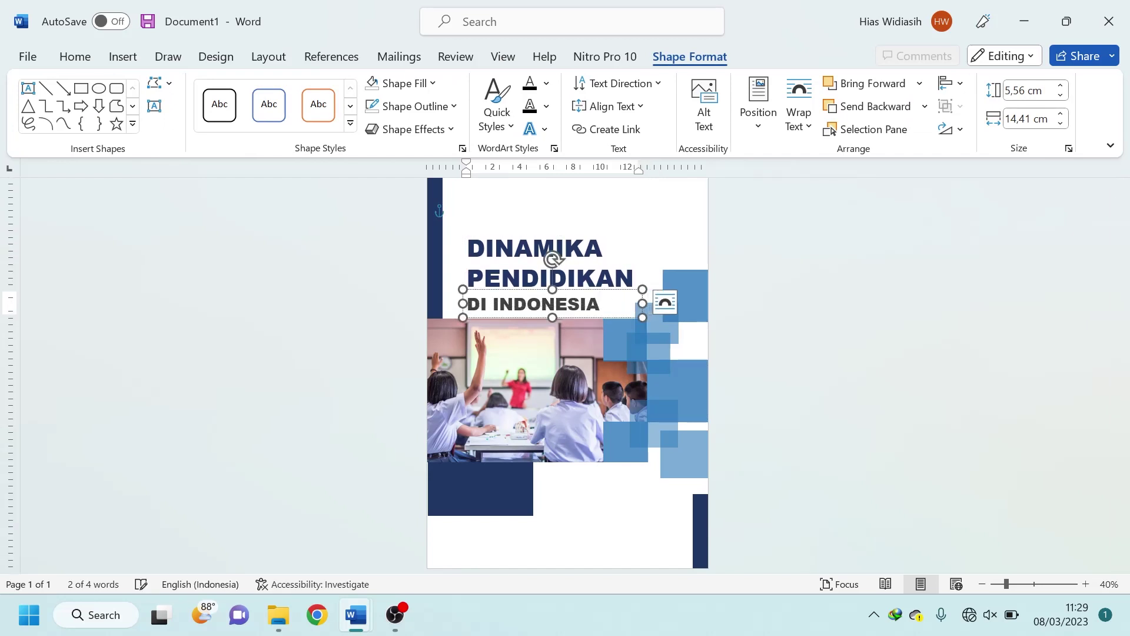
{"action": "left_click", "coordinate": [590, 306]}
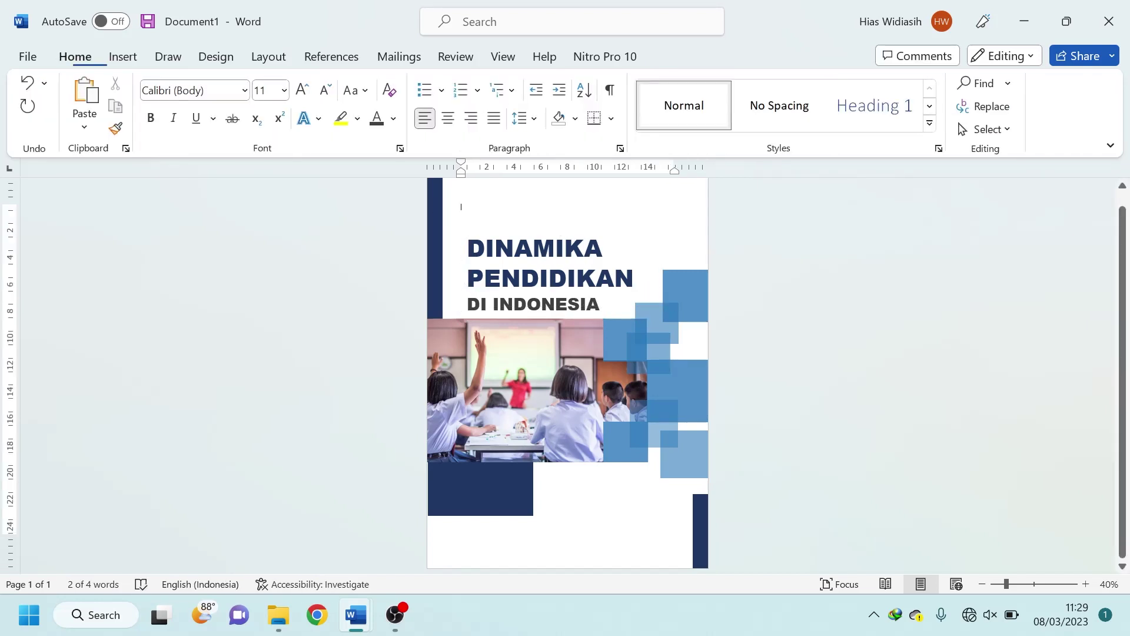
{"action": "left_click", "coordinate": [560, 305]}
{"action": "left_click", "coordinate": [552, 259], "text": "shift"}
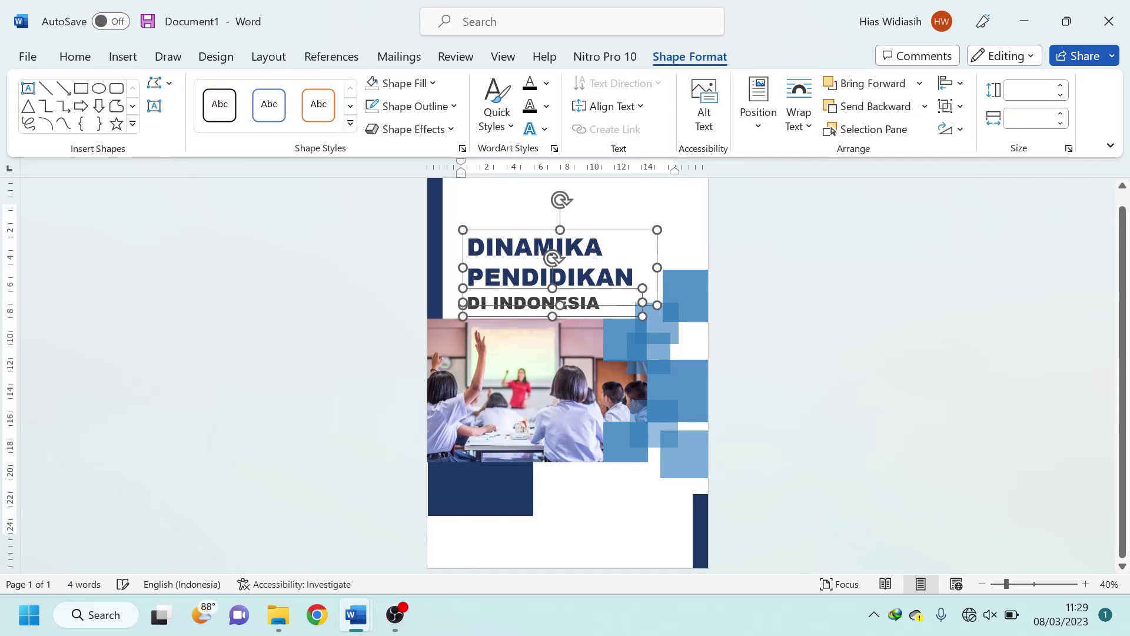
{"action": "left_click_drag", "start_coordinate": [554, 259], "coordinate": [552, 255]}
{"action": "left_click", "coordinate": [461, 207]}
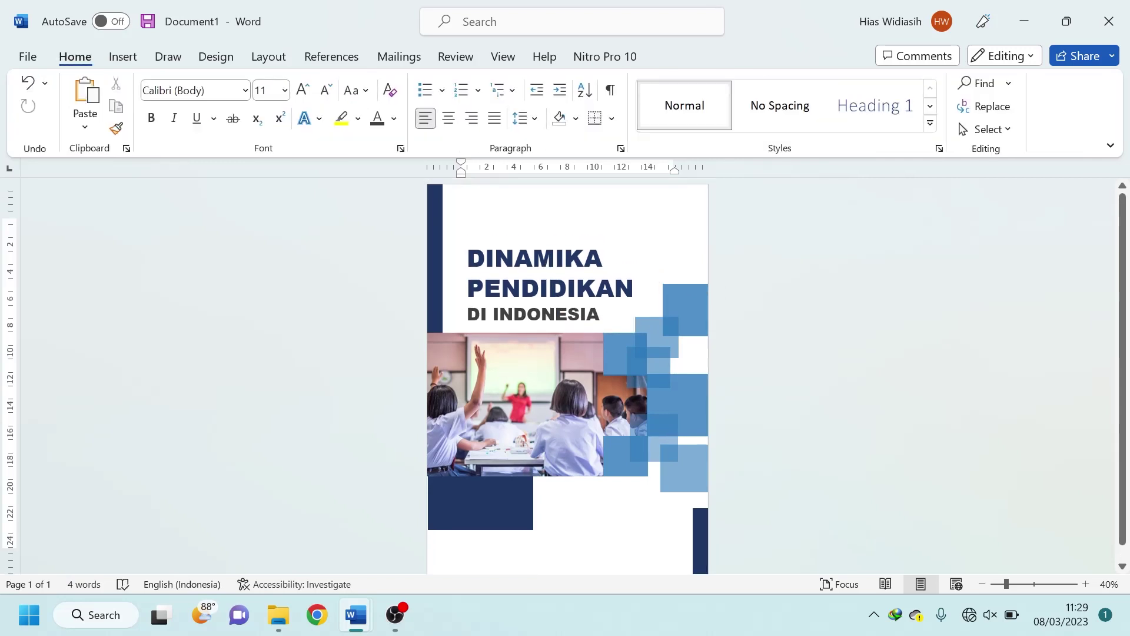
- Raise both title boxes a little more and deselect them
{"action": "left_click", "coordinate": [561, 314]}
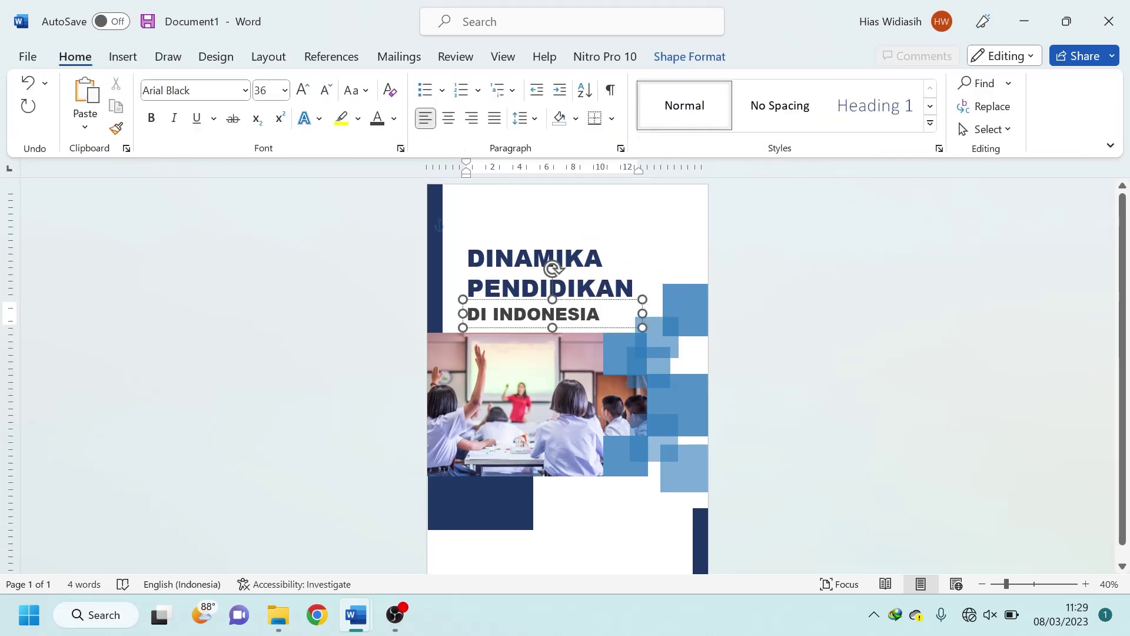
{"action": "left_click", "coordinate": [560, 309], "text": "shift"}
{"action": "left_click_drag", "start_coordinate": [560, 314], "coordinate": [560, 308]}
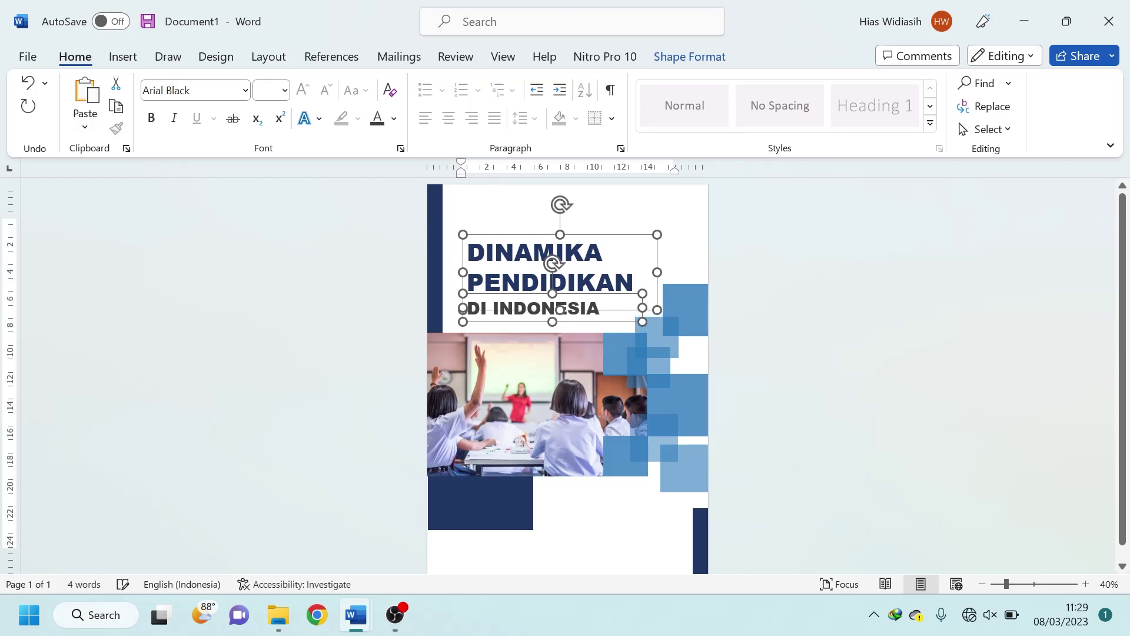
{"action": "left_click", "coordinate": [460, 221]}
{"action": "left_click", "coordinate": [599, 307]}
{"action": "key", "text": "Escape"}
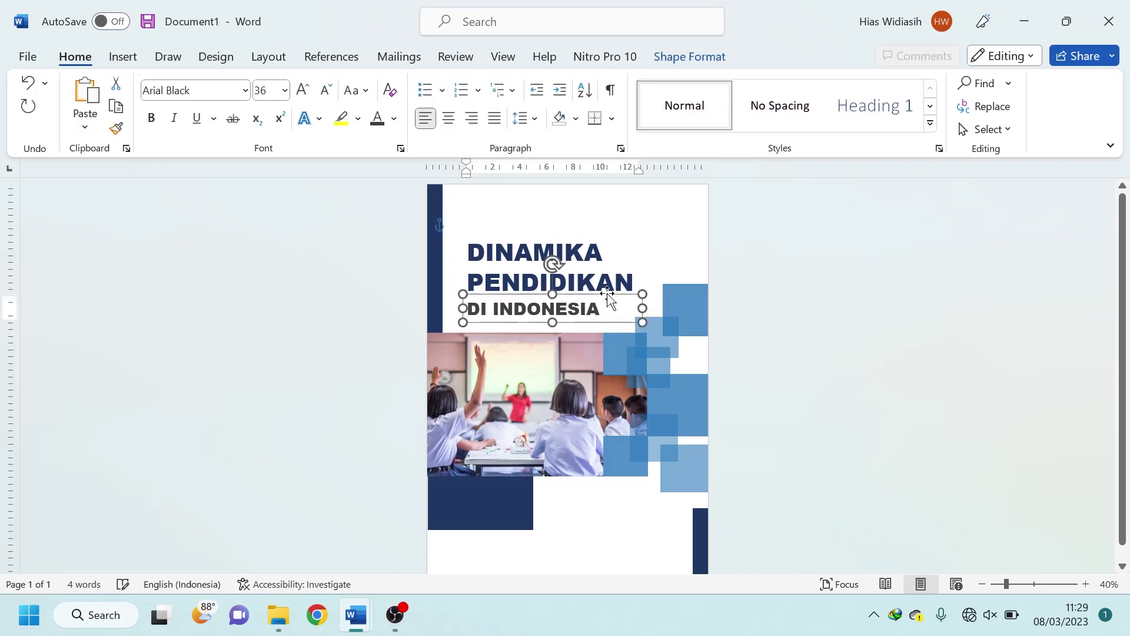
{"action": "key", "text": "Escape"}
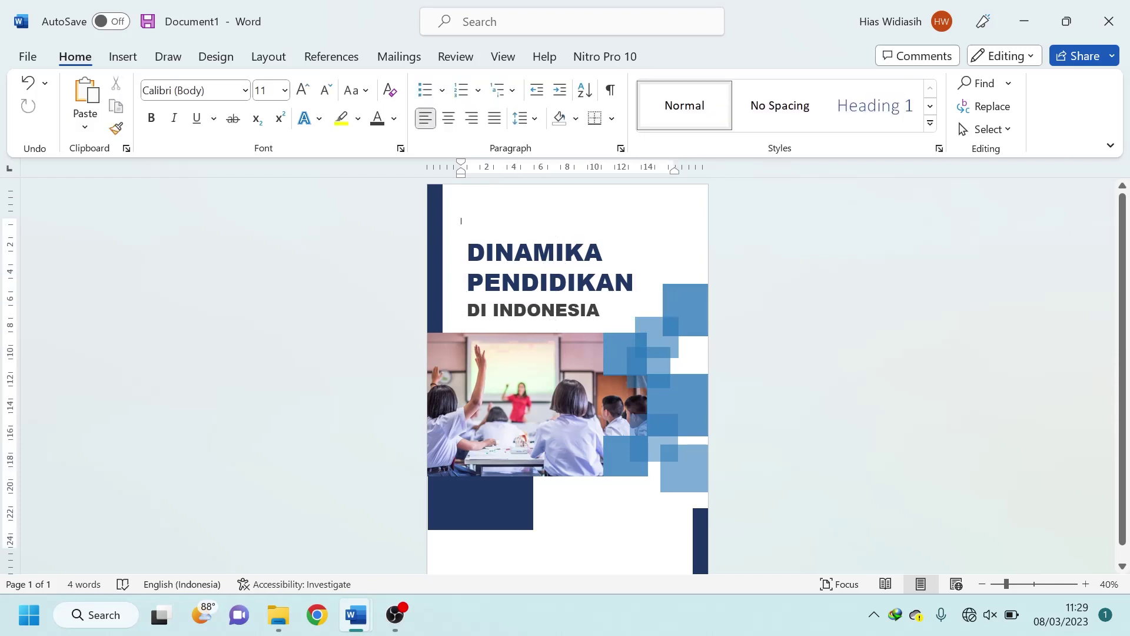
{"action": "scroll", "coordinate": [567, 377], "scroll_direction": "down", "scroll_amount": 1}
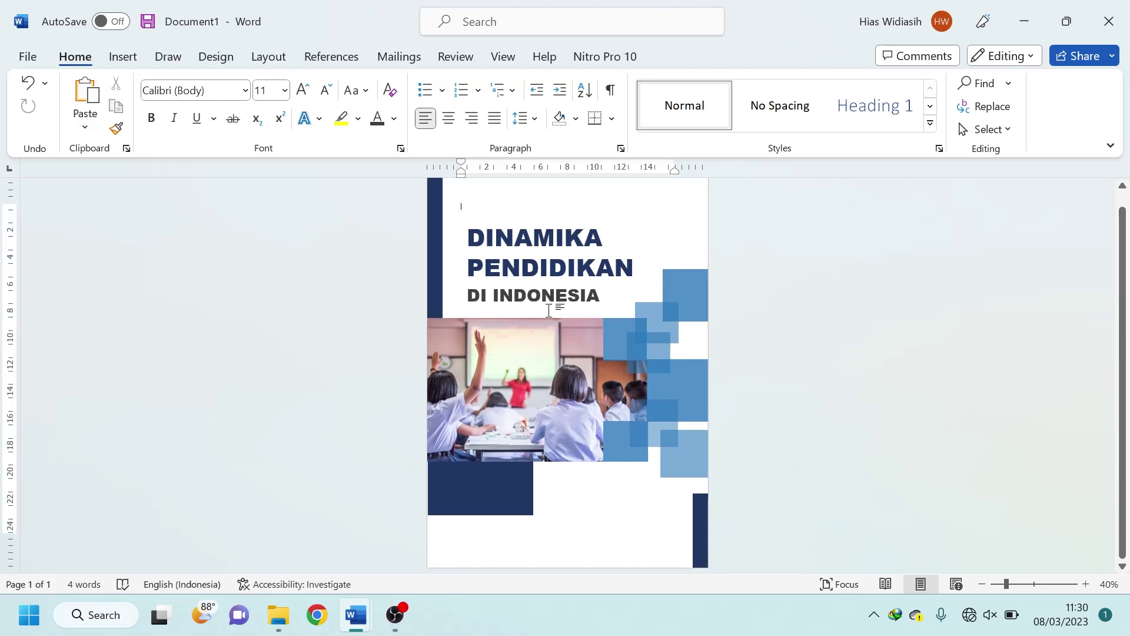
- Copy the DI INDONESIA box and move the copy onto the lower-left navy block
{"action": "left_click", "coordinate": [517, 294]}
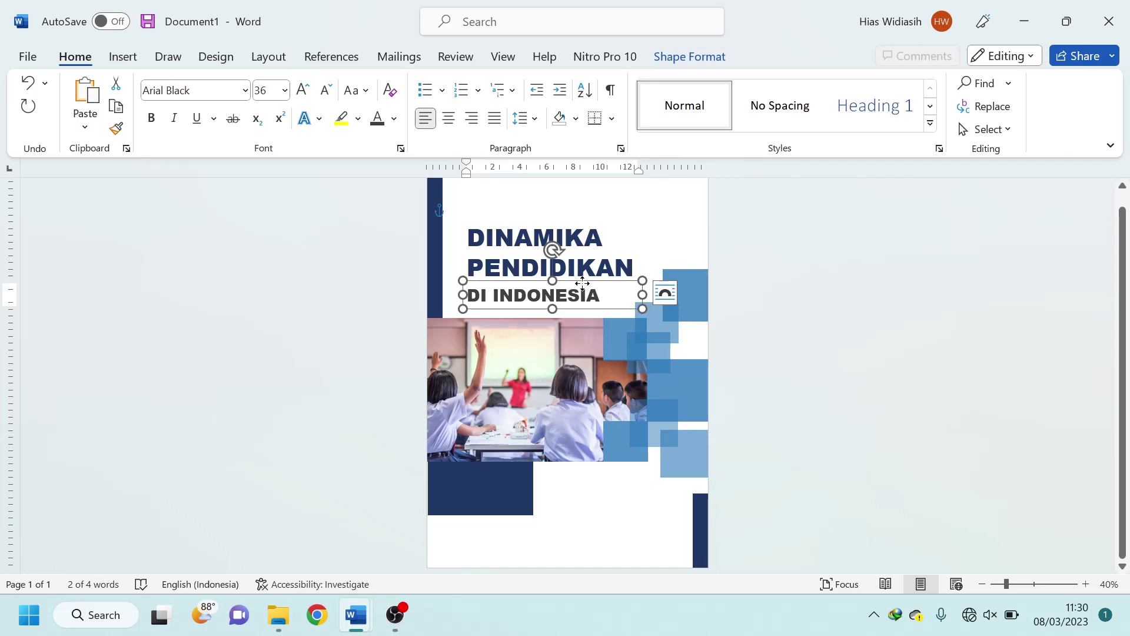
{"action": "right_click", "coordinate": [586, 292]}
{"action": "left_click", "coordinate": [679, 180]}
{"action": "right_click", "coordinate": [851, 239]}
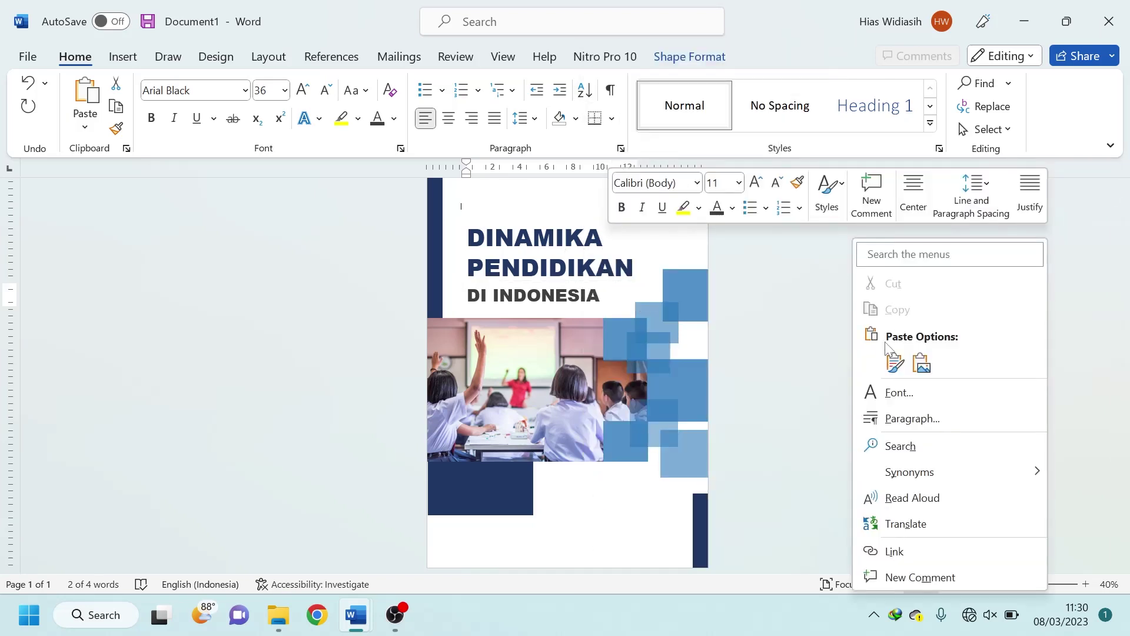
{"action": "left_click", "coordinate": [892, 359]}
{"action": "left_click_drag", "start_coordinate": [592, 230], "coordinate": [587, 500]}
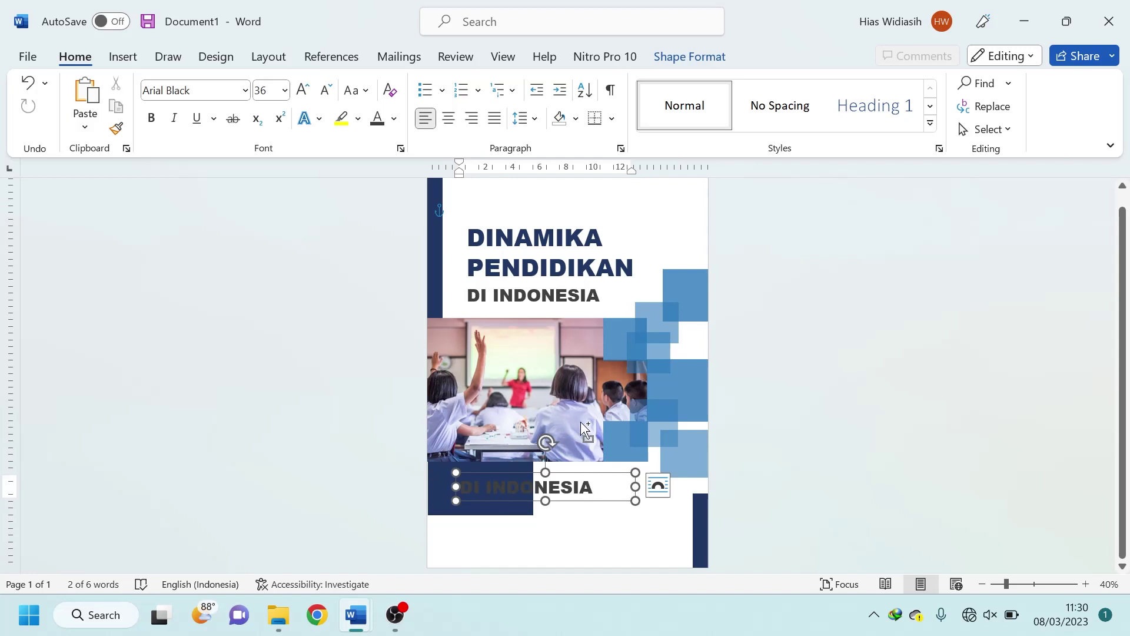
- Make the copied box's text white and 22 pt
{"action": "left_click", "coordinate": [658, 486]}
{"action": "left_click_drag", "start_coordinate": [605, 487], "coordinate": [459, 487]}
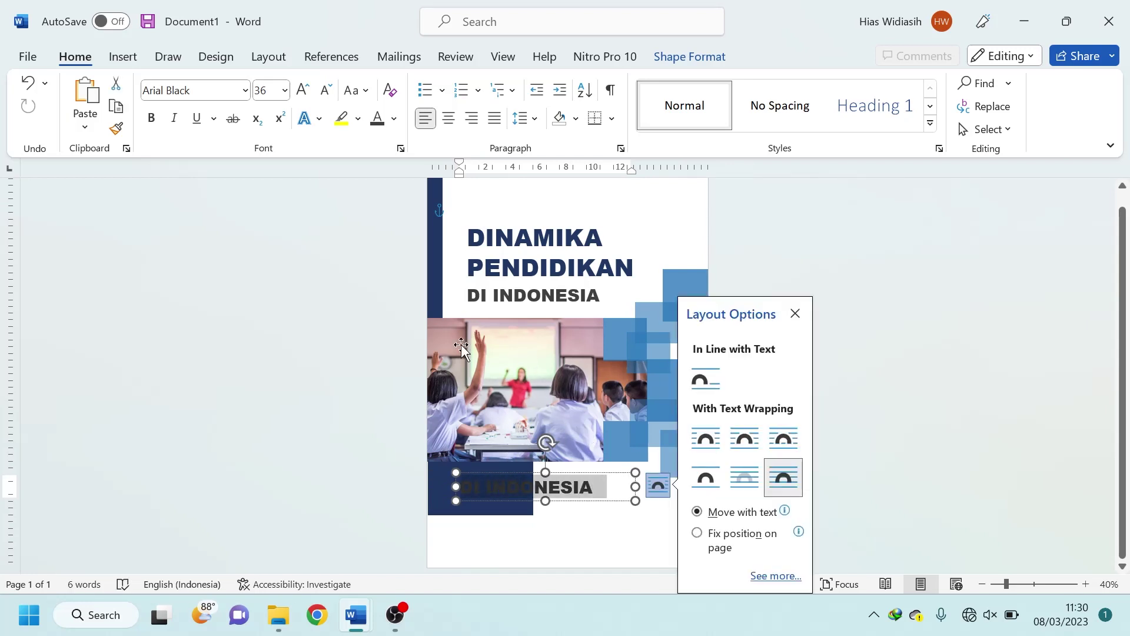
{"action": "left_click", "coordinate": [394, 118]}
{"action": "left_click", "coordinate": [377, 188]}
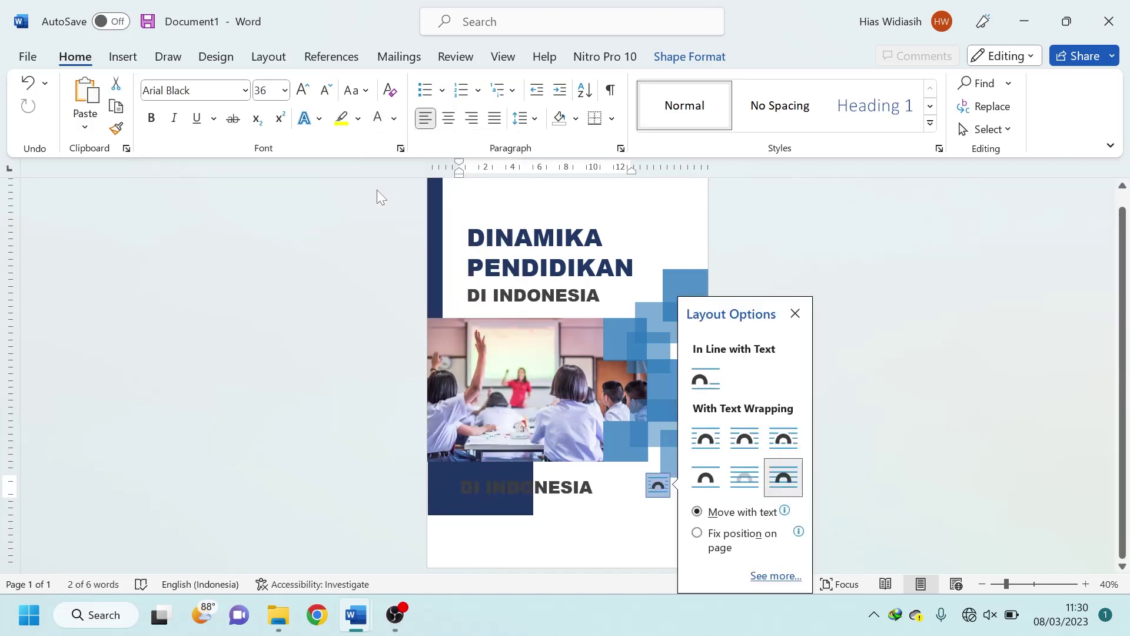
{"action": "left_click", "coordinate": [795, 313]}
{"action": "left_click", "coordinate": [265, 90]}
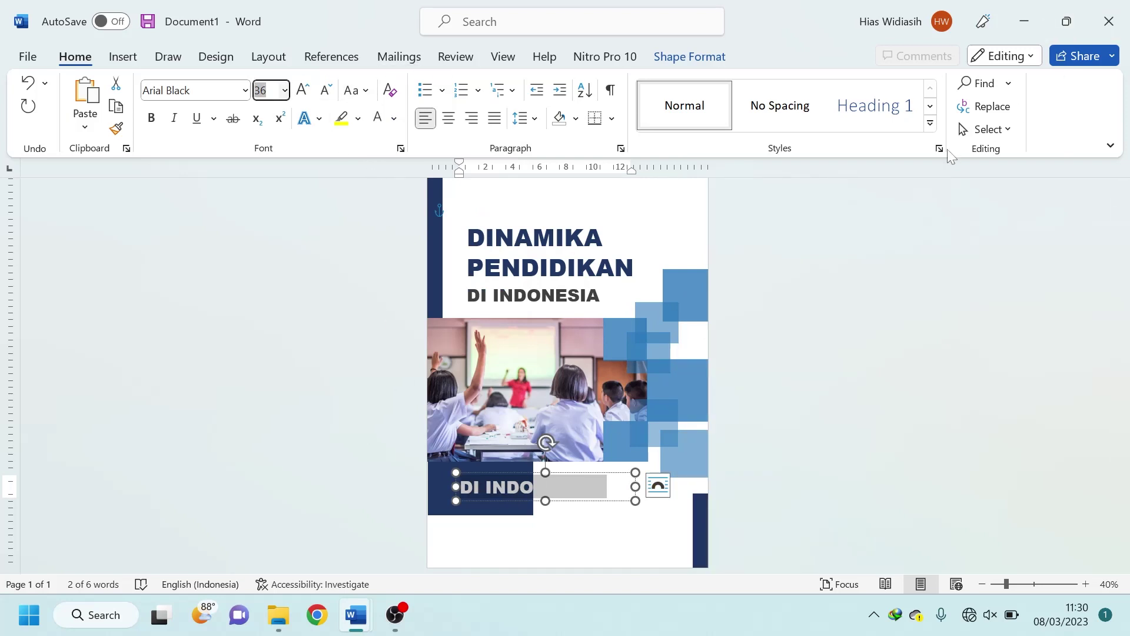
{"action": "type", "text": "22"}
{"action": "key", "text": "Return"}
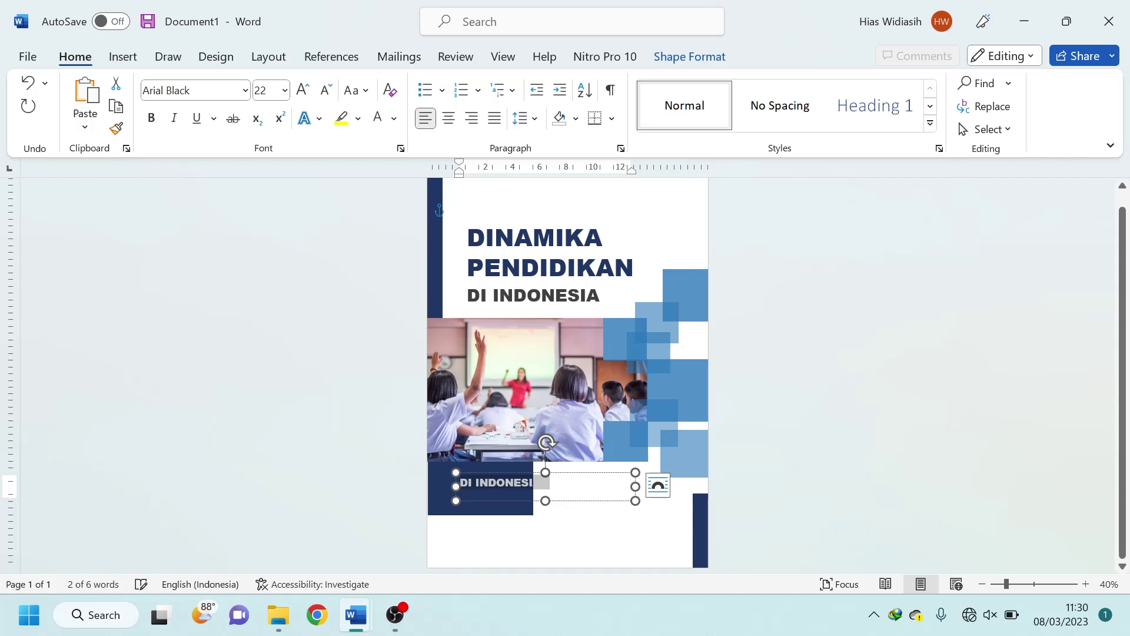
- Set the label box to Behind Text and replace its text with BUKU EDISI IV
{"action": "left_click", "coordinate": [658, 484]}
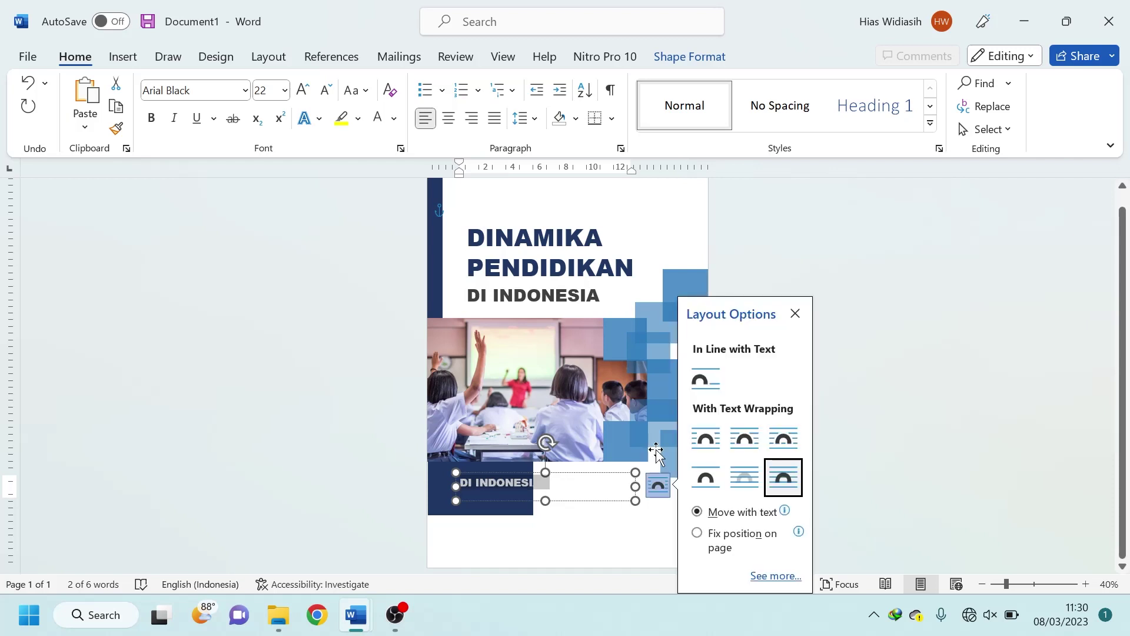
{"action": "key", "text": "Left"}
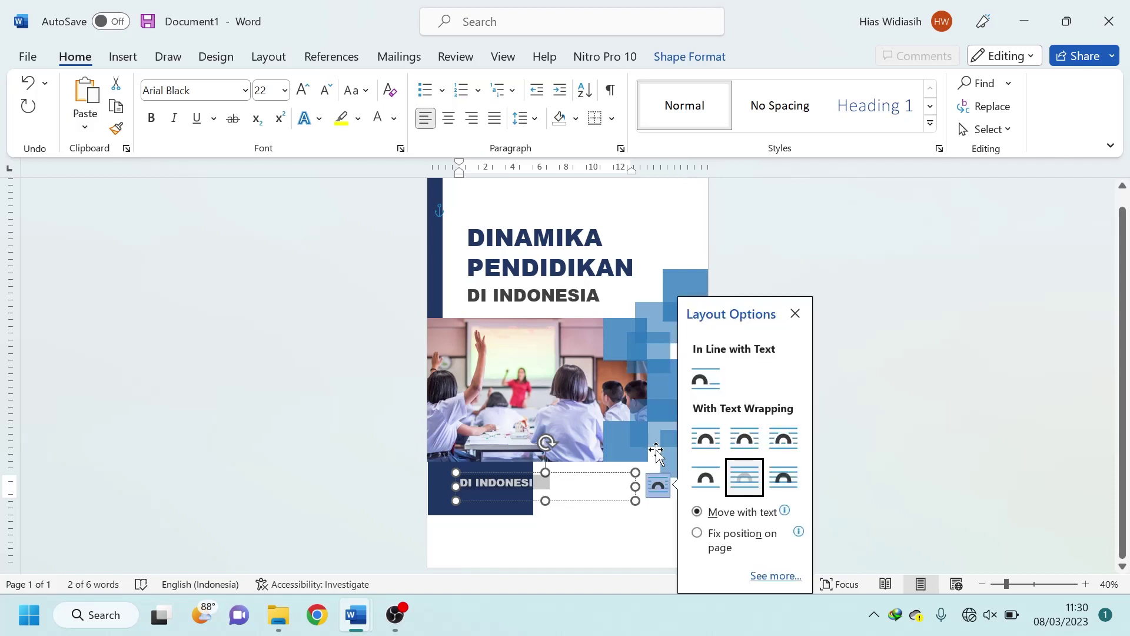
{"action": "left_click", "coordinate": [795, 313]}
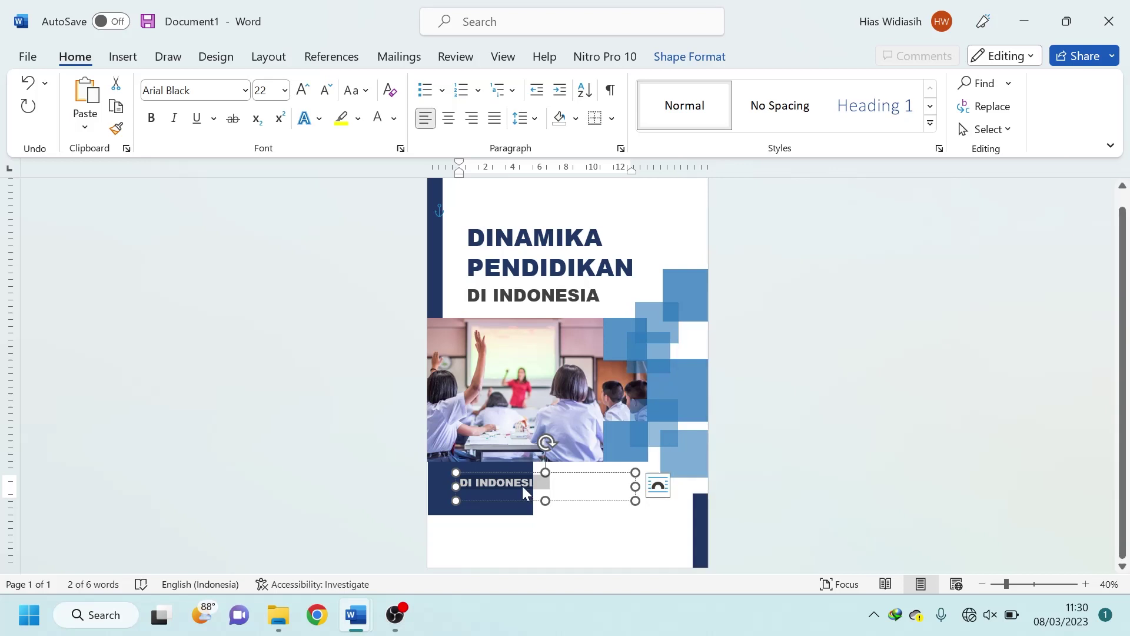
{"action": "key", "text": "BackSpace"}
{"action": "type", "text": "BUKU EDISI"}
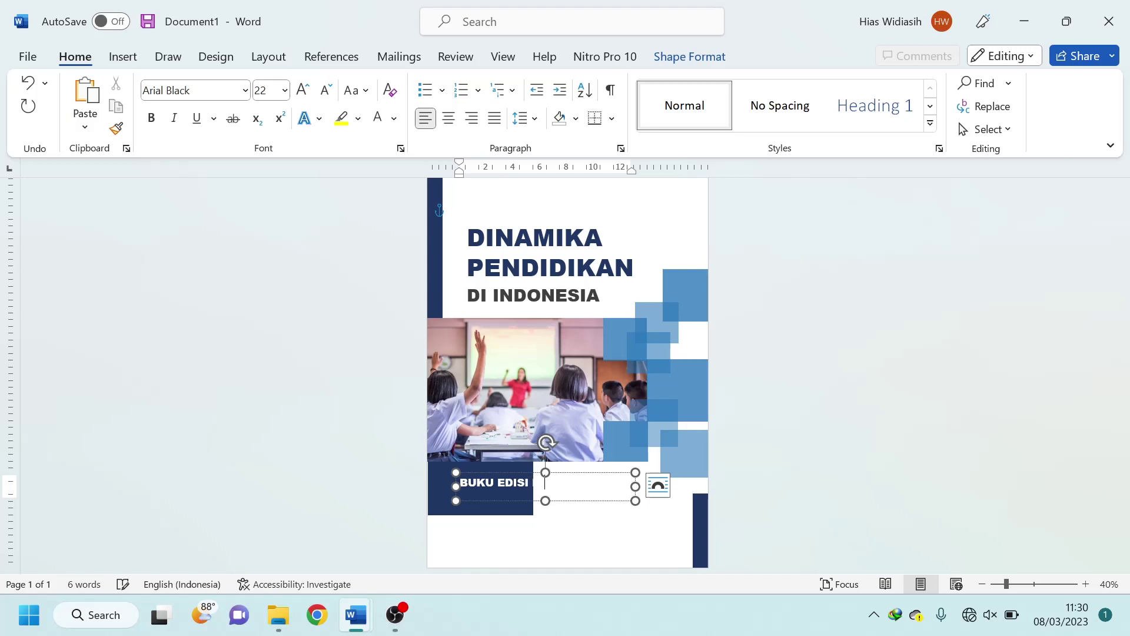
- Narrow and centre the BUKU EDISI IV label onto two lines and nudge it into place
{"action": "left_click_drag", "start_coordinate": [634, 500], "coordinate": [518, 505]}
{"action": "left_click", "coordinate": [448, 118]}
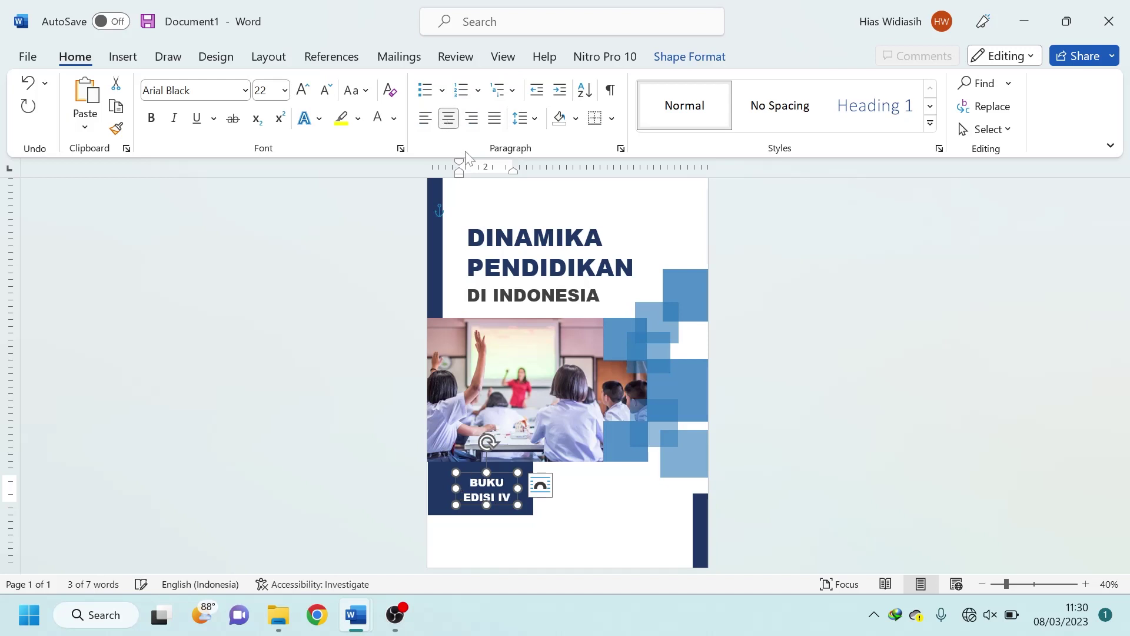
{"action": "mouse_move", "coordinate": [486, 504]}
{"action": "left_click_drag", "start_coordinate": [486, 504], "coordinate": [486, 510]}
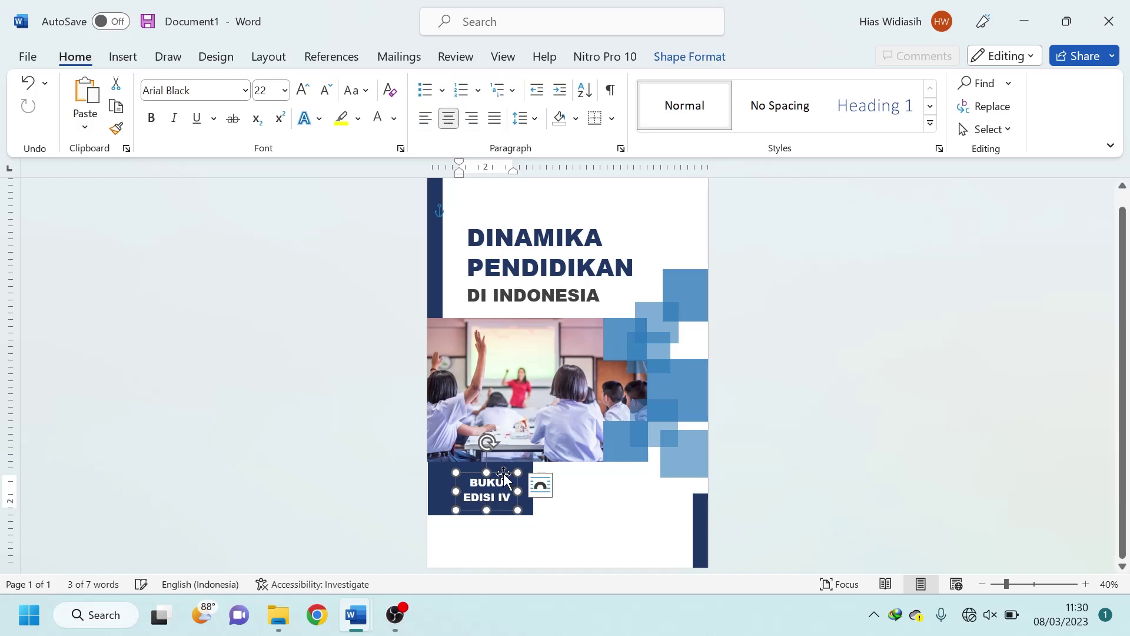
{"action": "key", "text": "Up"}
{"action": "key", "text": "Up"}
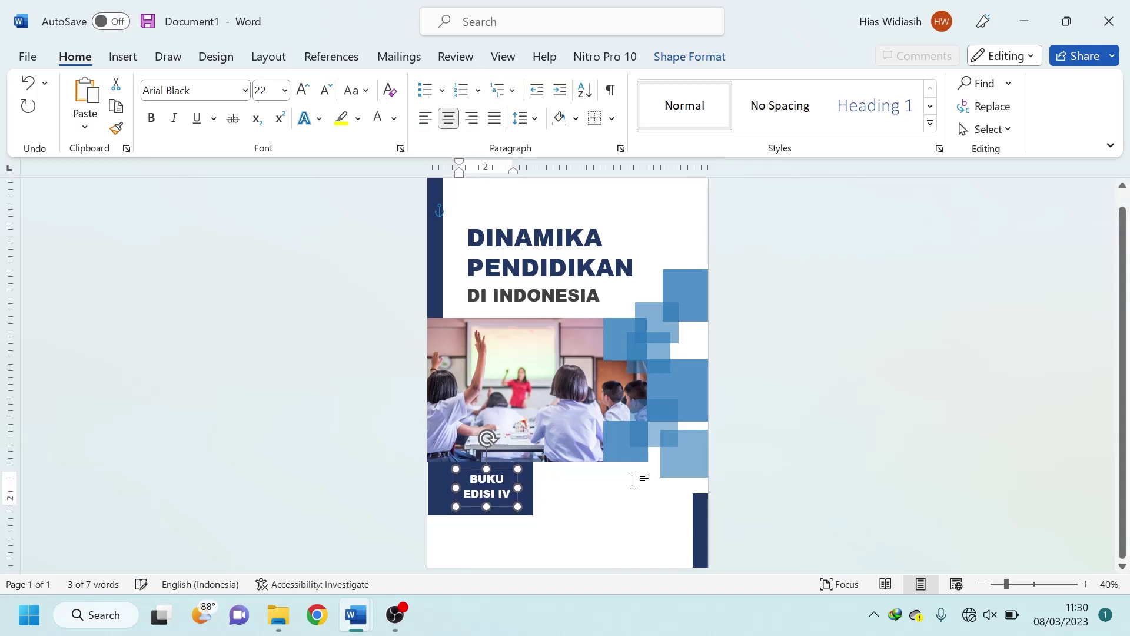
{"action": "key", "text": "Left"}
{"action": "key", "text": "Down"}
{"action": "key", "text": "Left"}
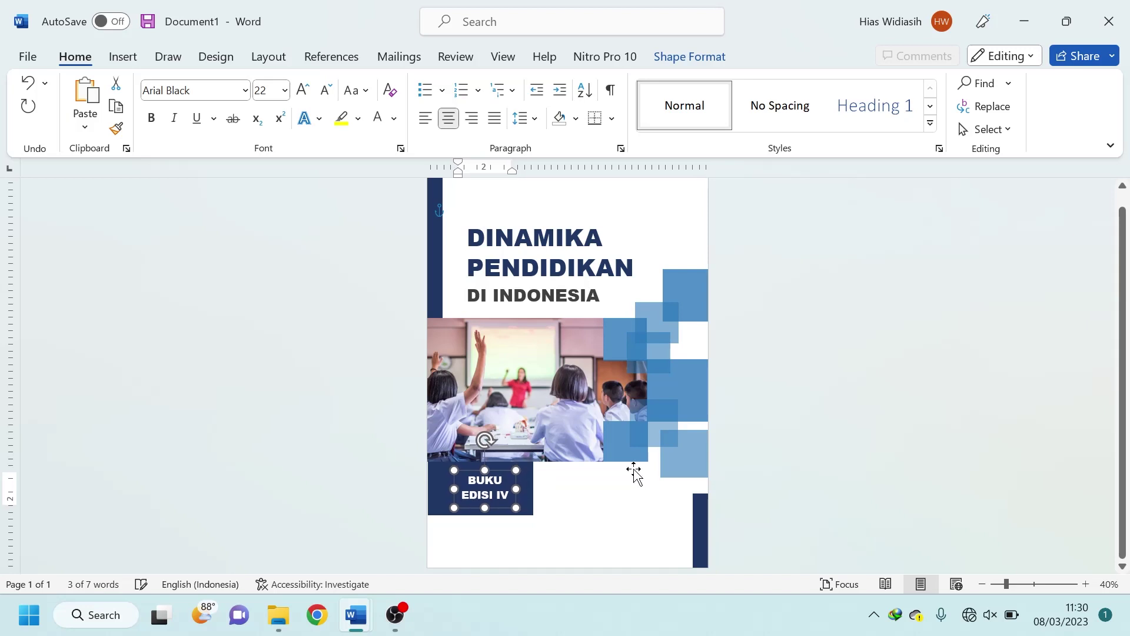
{"action": "right_click", "coordinate": [811, 329]}
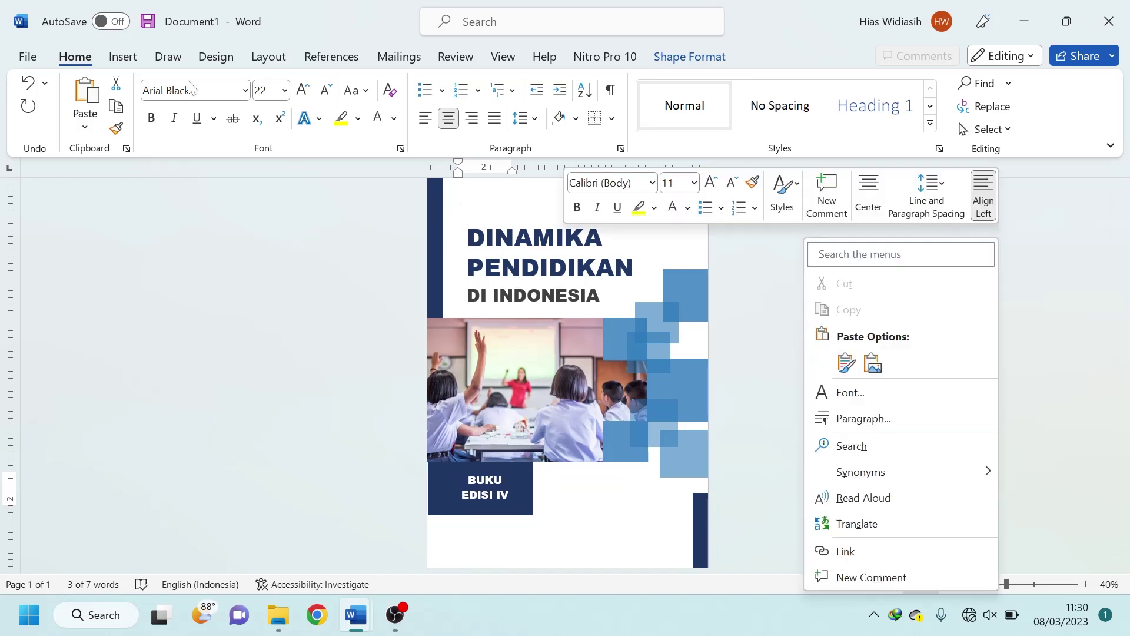
{"action": "left_click", "coordinate": [143, 55]}
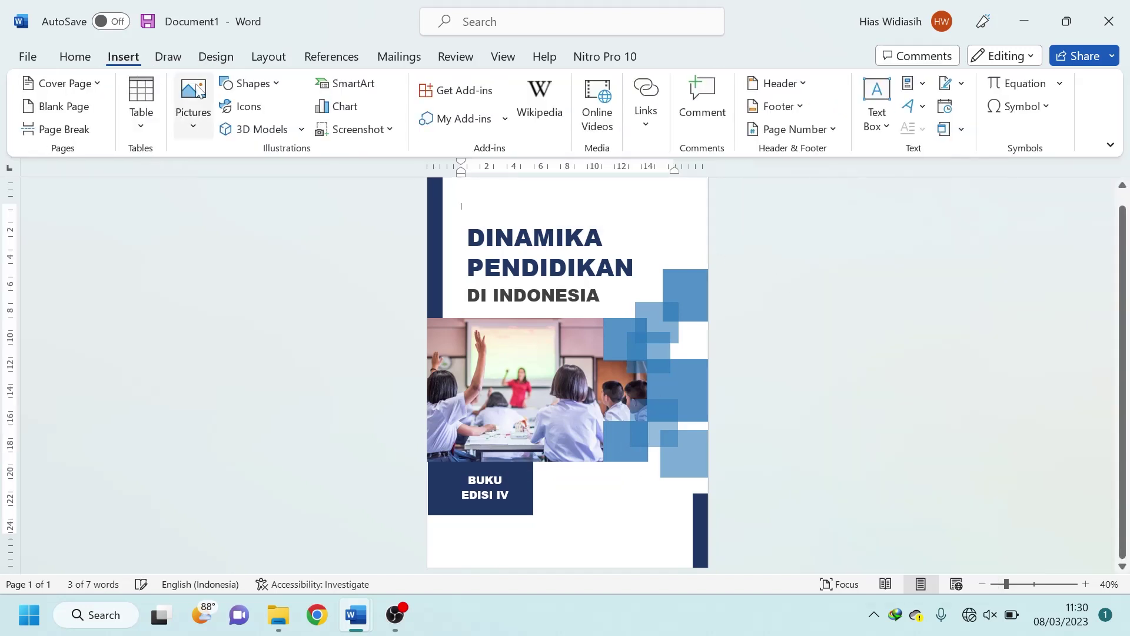
- Draw a text box right of the BUKU EDISI IV label and type 'Suatu Pemikiran dan…'
{"action": "left_click", "coordinate": [259, 83]}
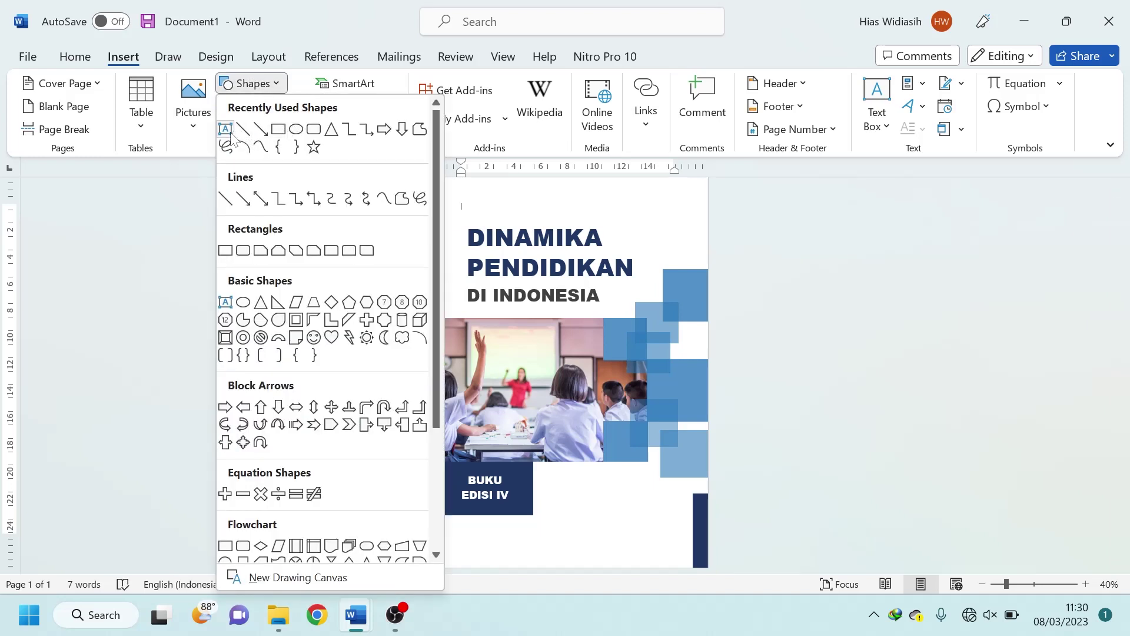
{"action": "left_click", "coordinate": [225, 130]}
{"action": "left_click_drag", "start_coordinate": [541, 473], "coordinate": [662, 515]}
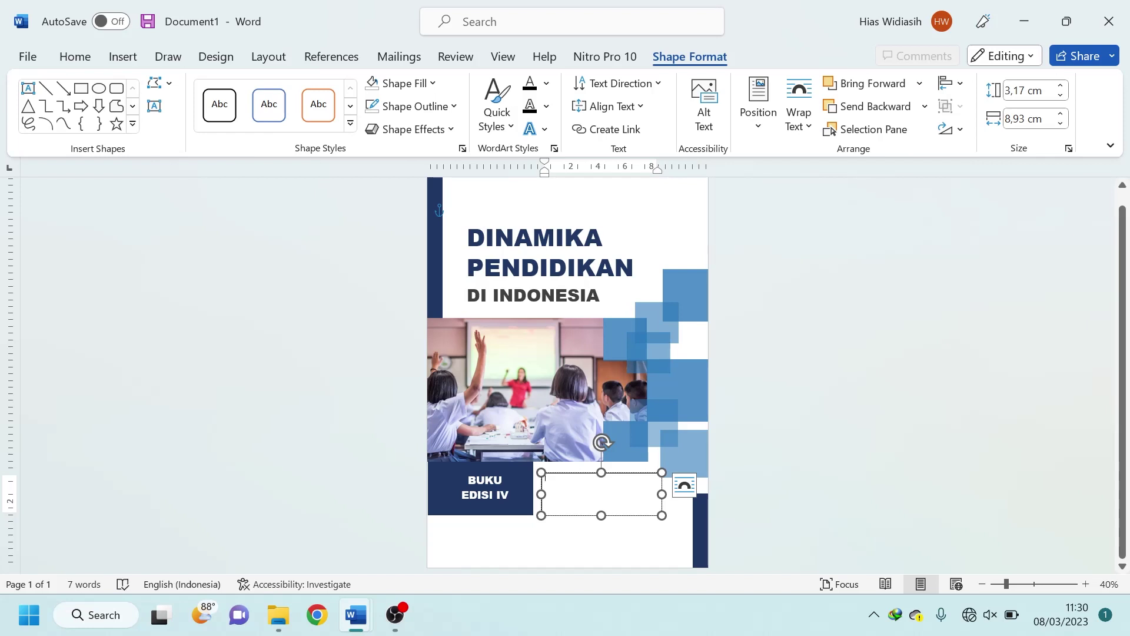
{"action": "type", "text": "Suatu Pemikiran"}
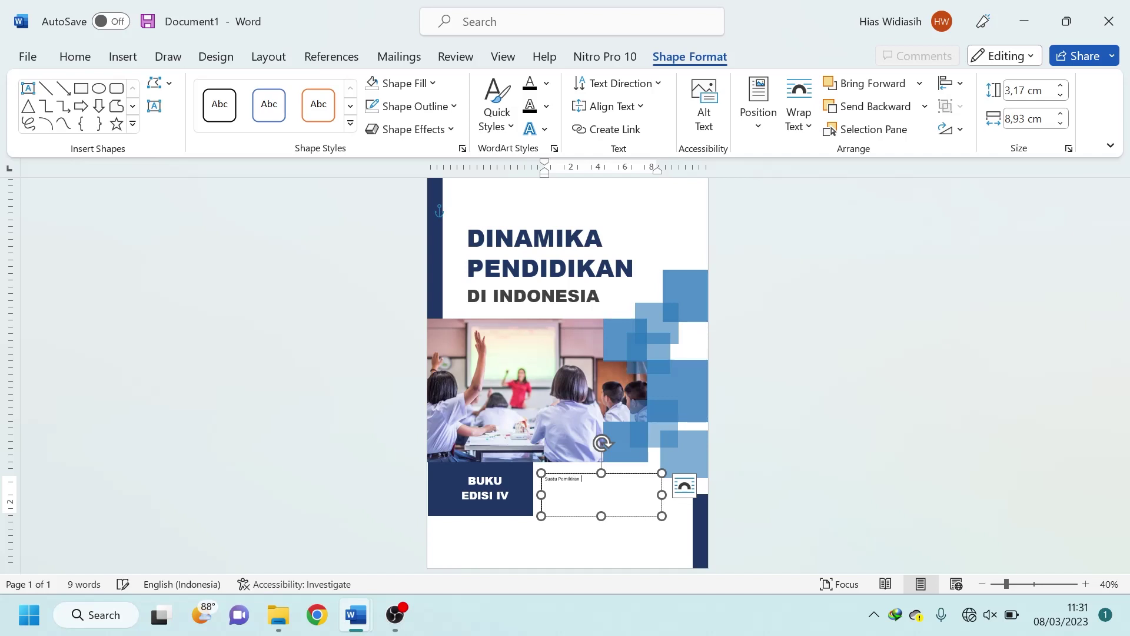
{"action": "type", "text": "dan Pandangan Mengenai Dinamika"}
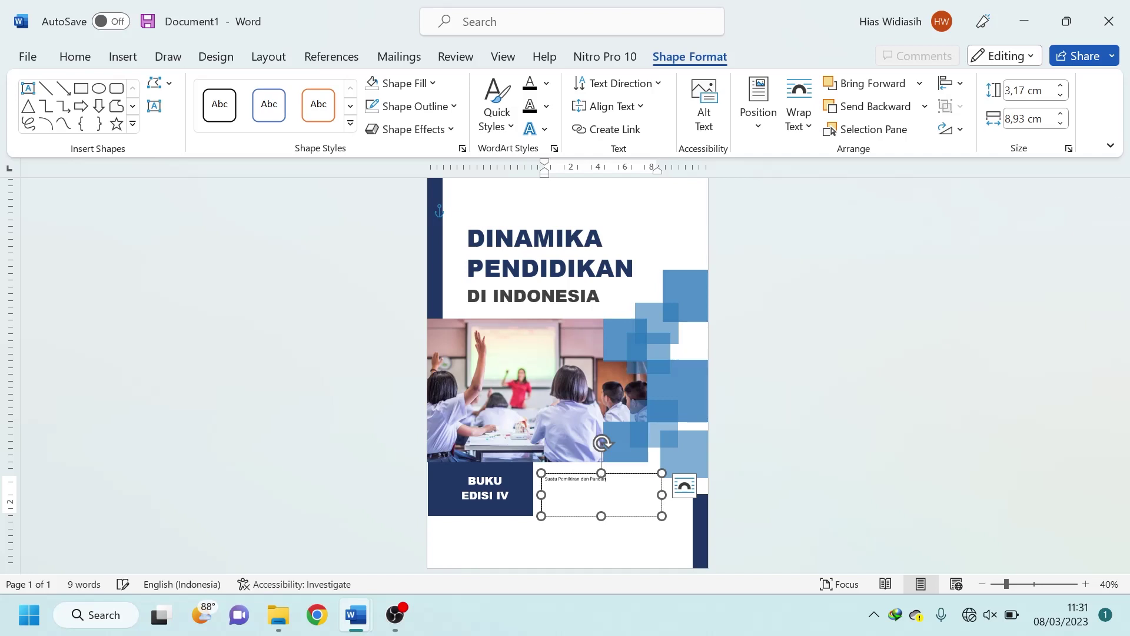
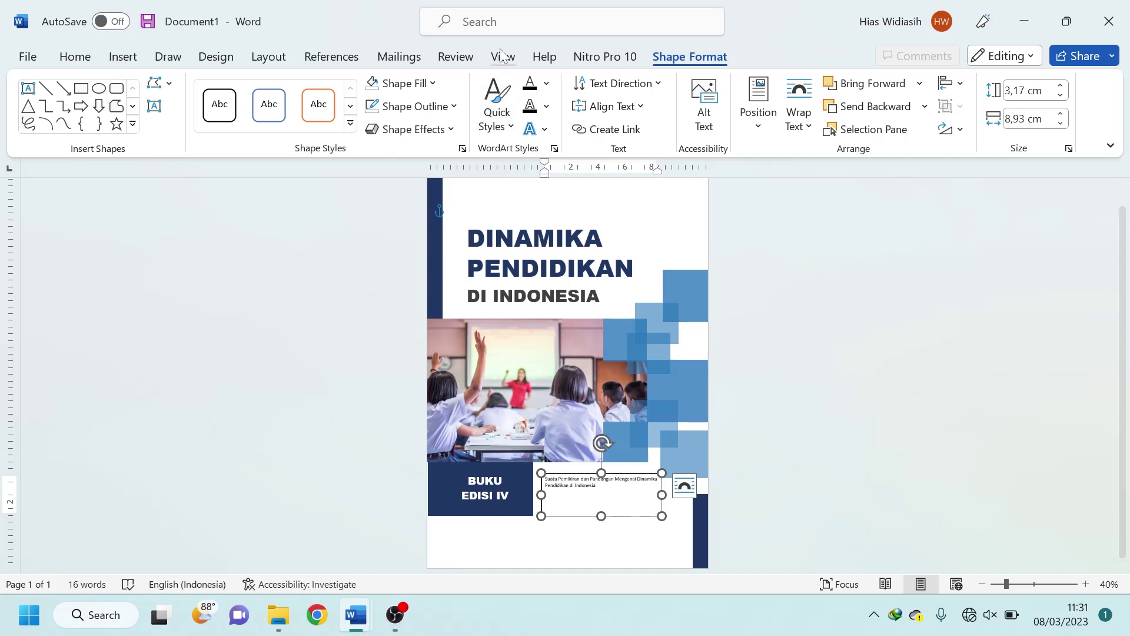
- Remove the yellow fill and the outline from the subtitle box
{"action": "left_click", "coordinate": [401, 83]}
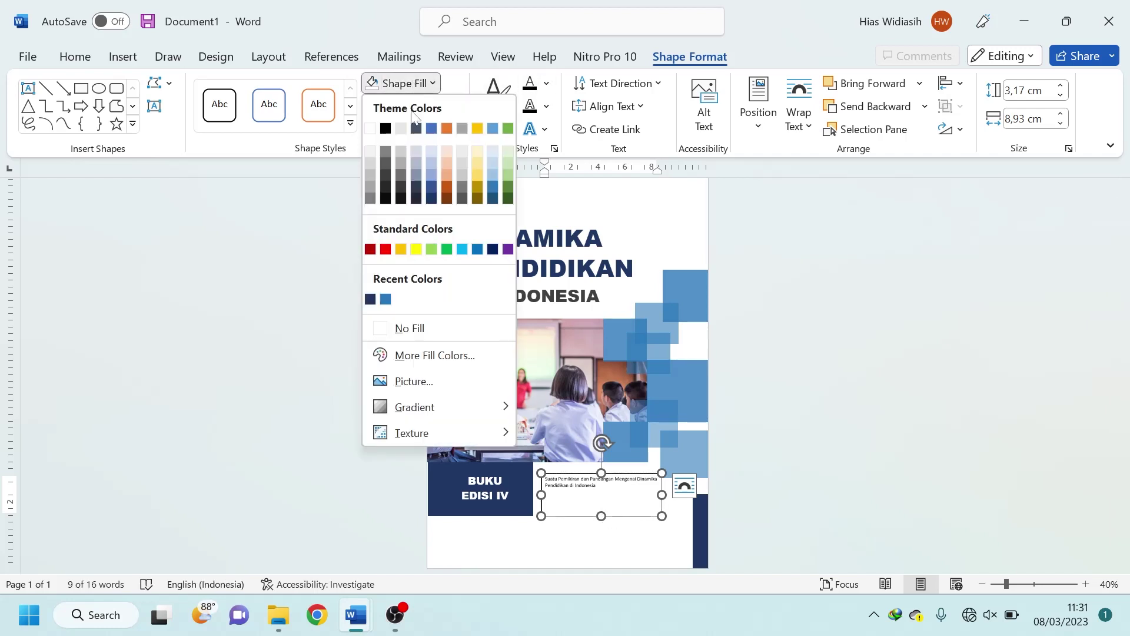
{"action": "left_click", "coordinate": [410, 329]}
{"action": "left_click", "coordinate": [412, 106]}
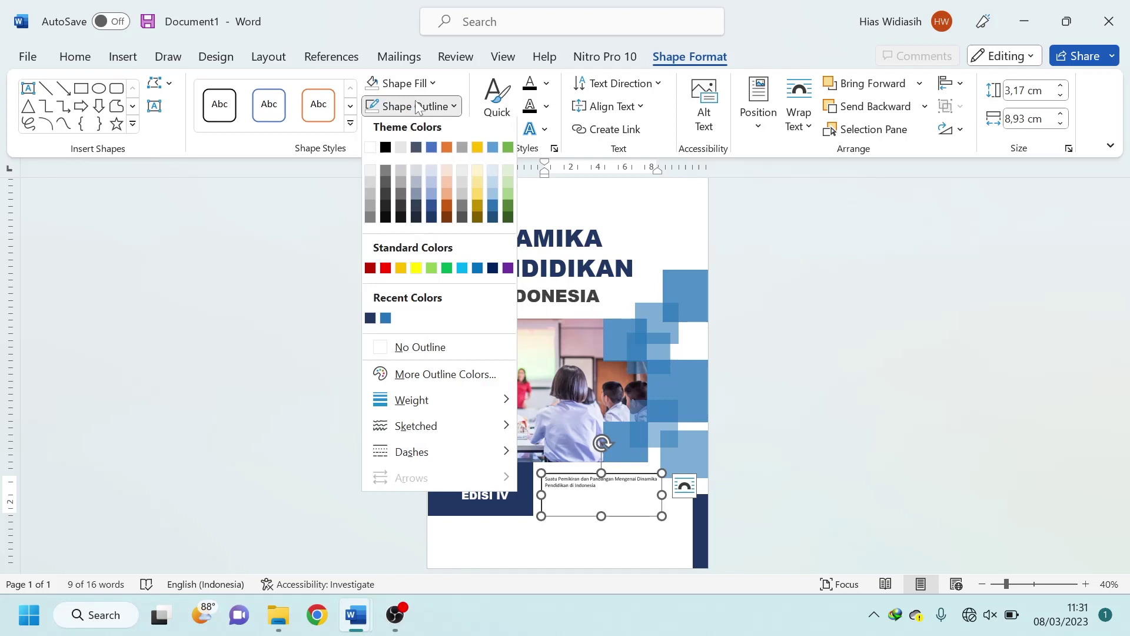
{"action": "left_click", "coordinate": [390, 351]}
- Set the subtitle text to Calibri 20 pt, then widen and reposition its box
{"action": "key", "text": "ctrl+a"}
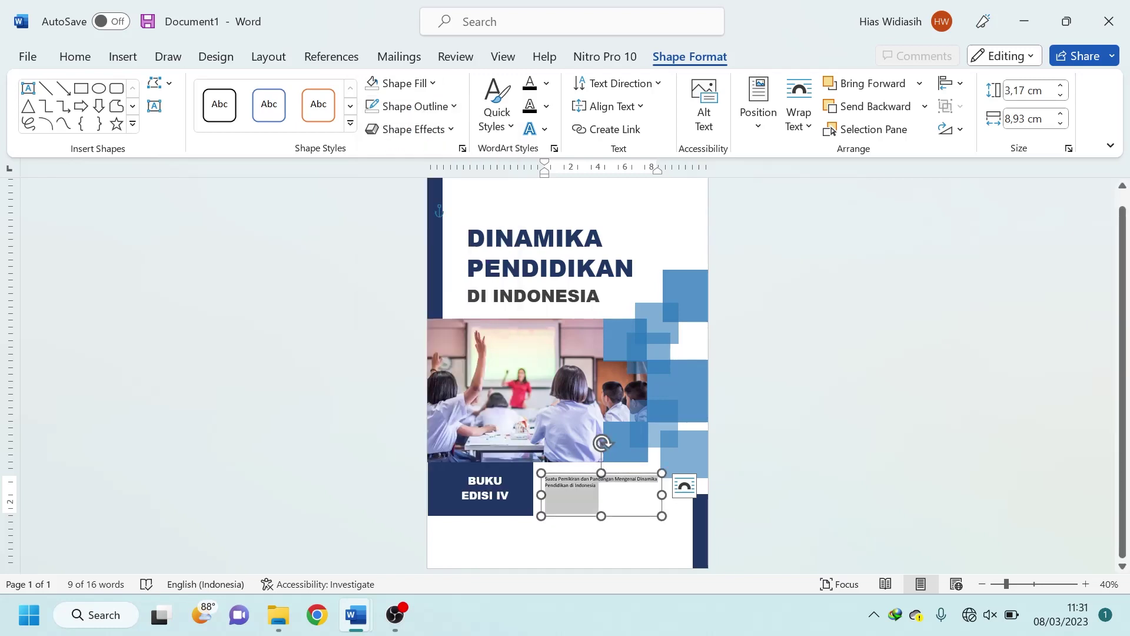
{"action": "left_click", "coordinate": [75, 57]}
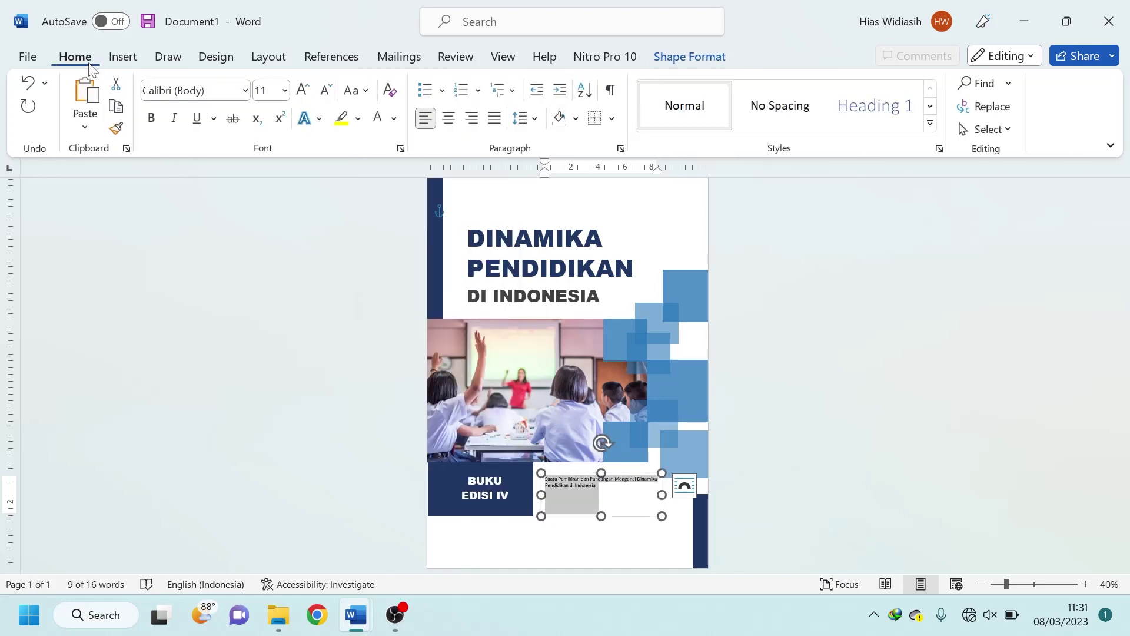
{"action": "left_click", "coordinate": [246, 94]}
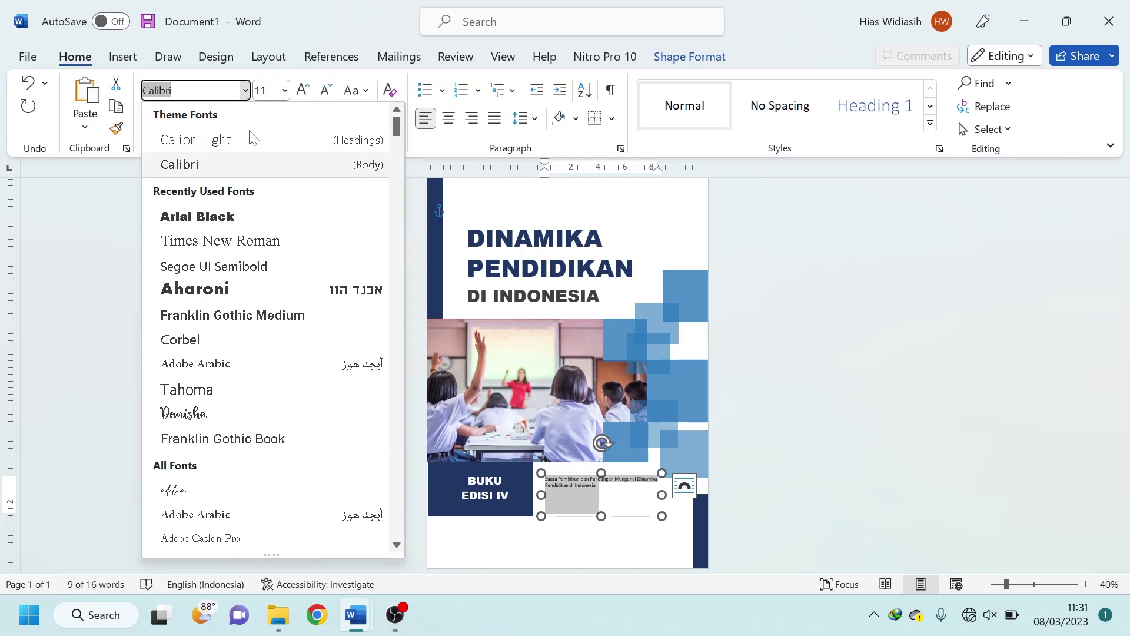
{"action": "key", "text": "Tab"}
{"action": "type", "text": "20"}
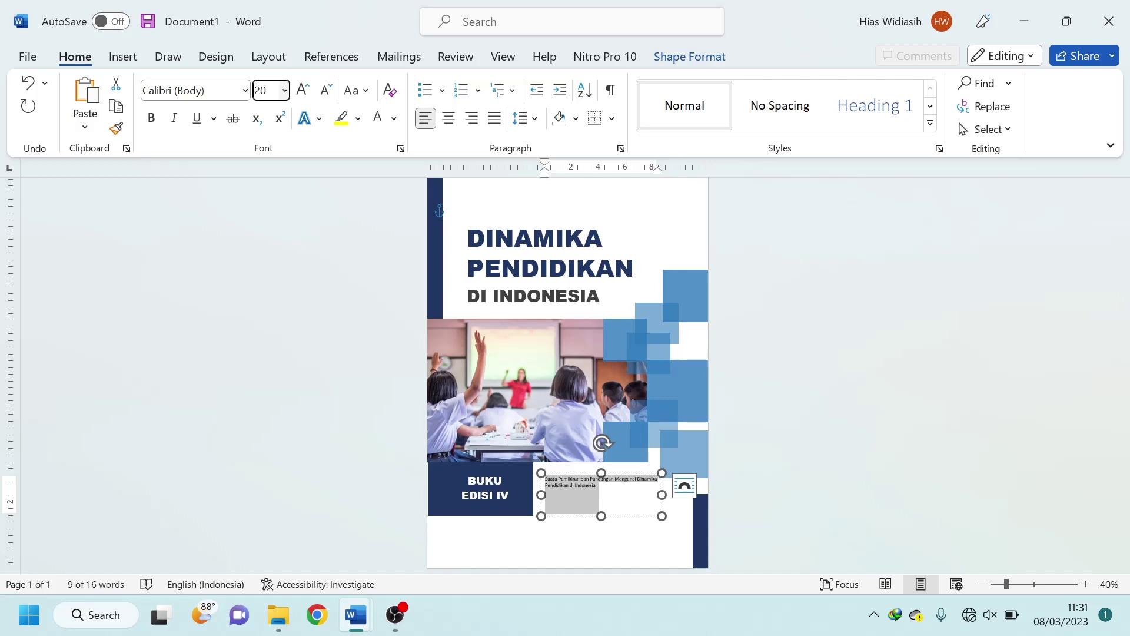
{"action": "key", "text": "Return"}
{"action": "mouse_move", "coordinate": [662, 516]}
{"action": "left_mouse_down"}
{"action": "mouse_move", "coordinate": [671, 529]}
{"action": "mouse_move", "coordinate": [677, 520]}
{"action": "left_mouse_up"}
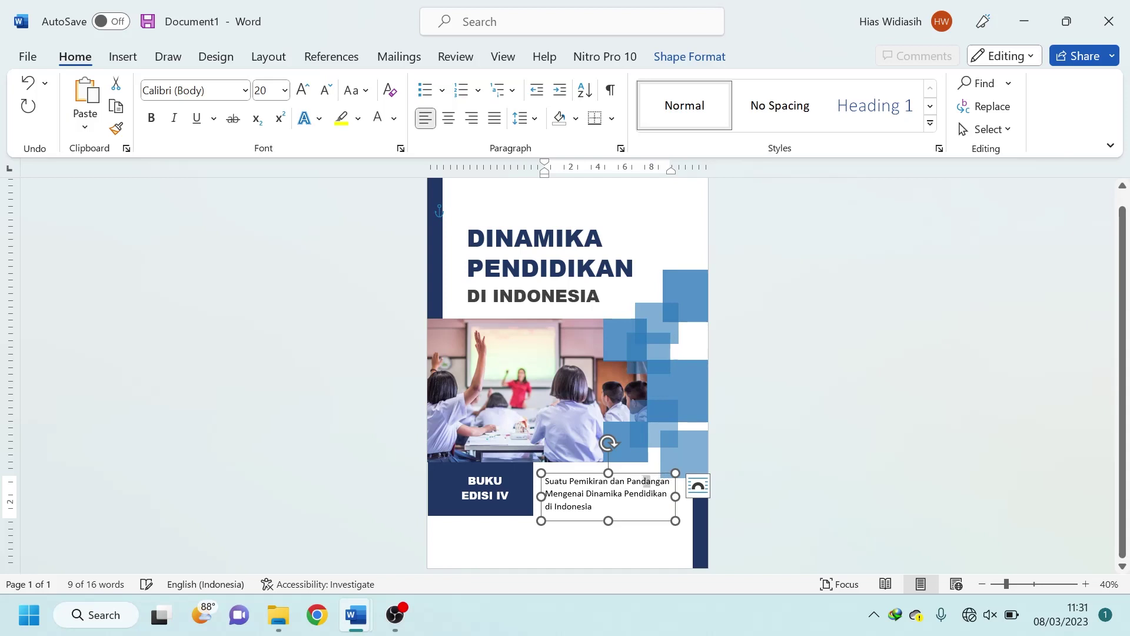
{"action": "left_click_drag", "start_coordinate": [643, 477], "coordinate": [637, 472]}
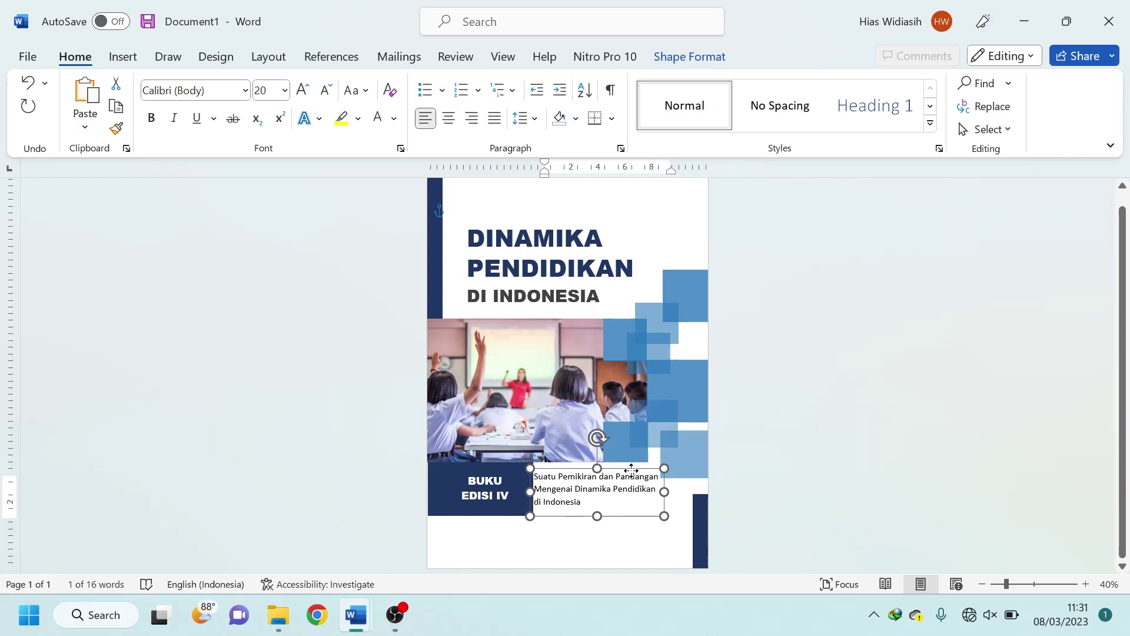
- Narrow the small blue square at lower right from its left side
{"action": "left_click", "coordinate": [683, 469]}
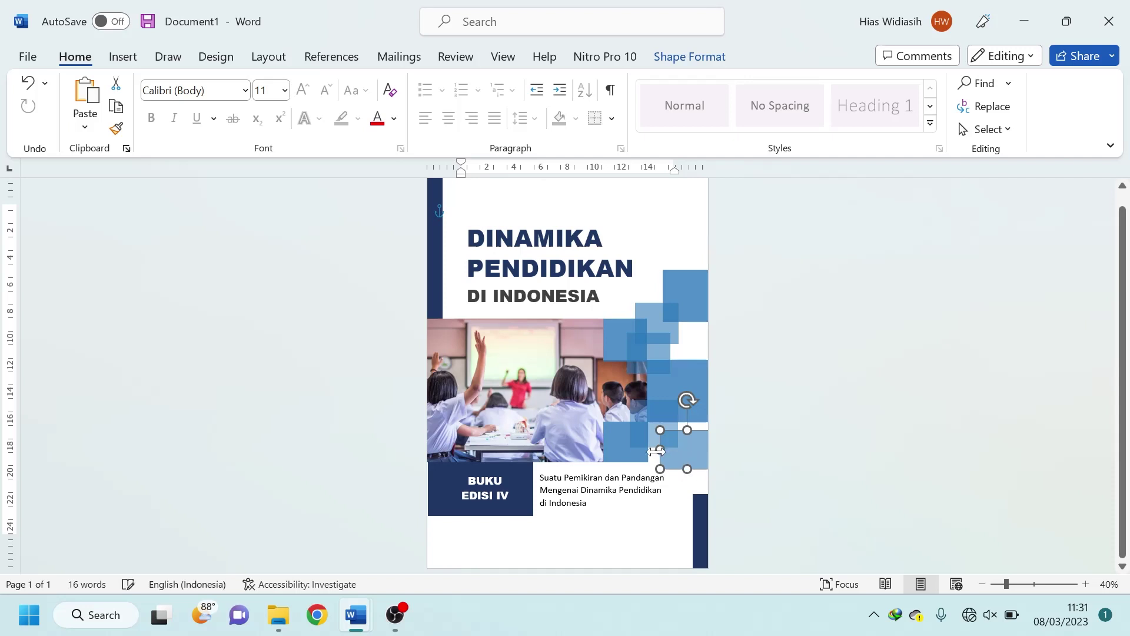
{"action": "left_click_drag", "start_coordinate": [660, 450], "coordinate": [680, 447]}
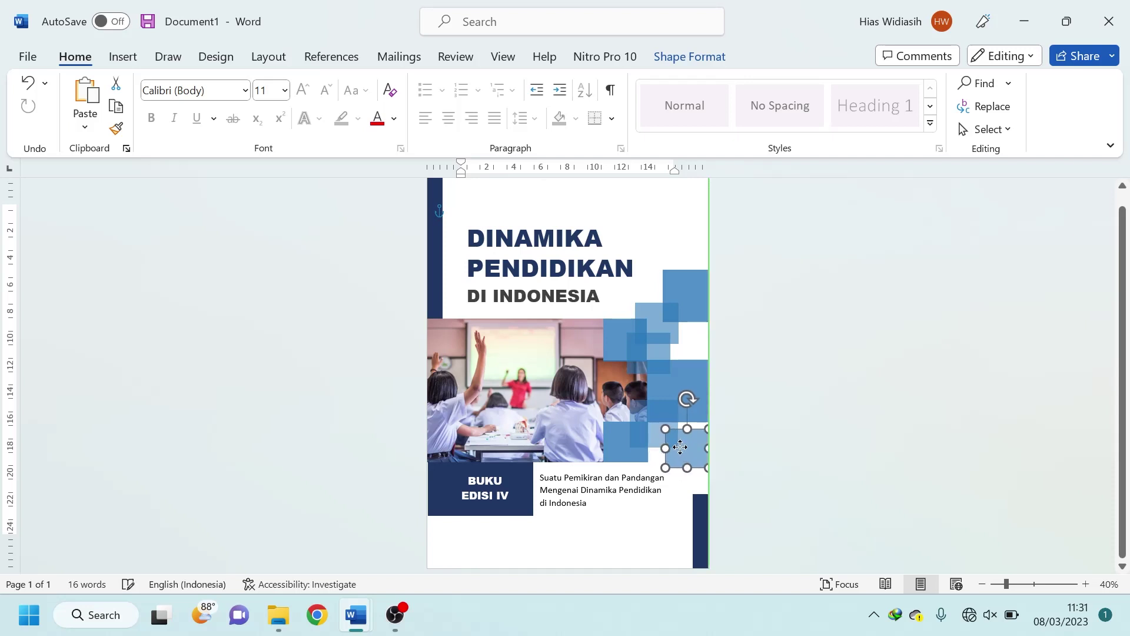
{"action": "key", "text": "Escape"}
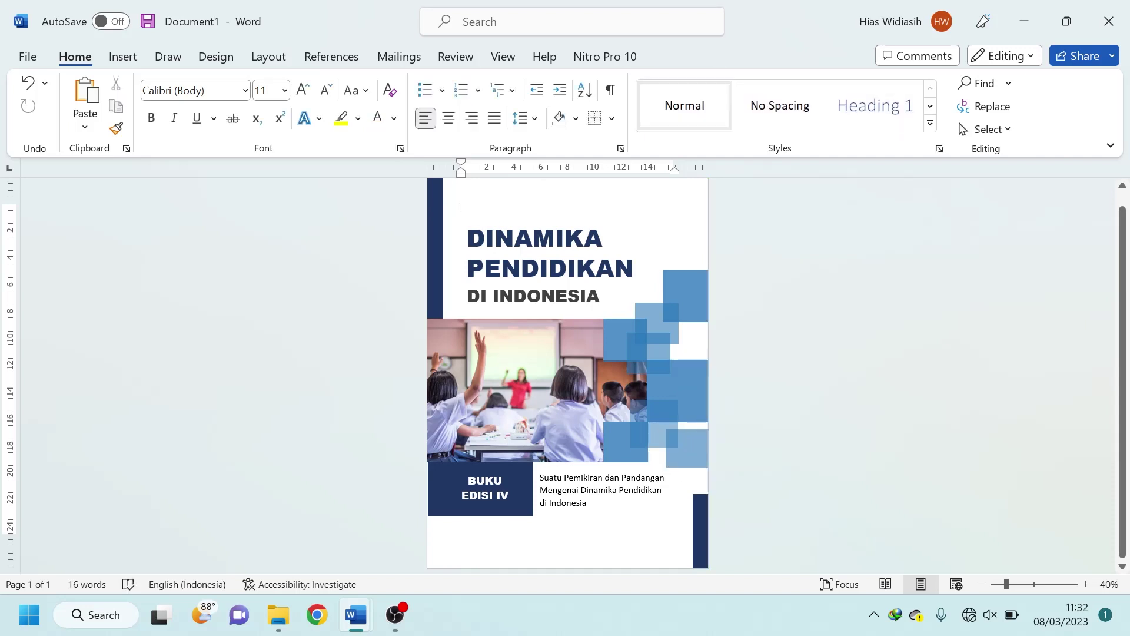
- Colour all the subtitle text dark grey
{"action": "triple_click", "coordinate": [600, 489]}
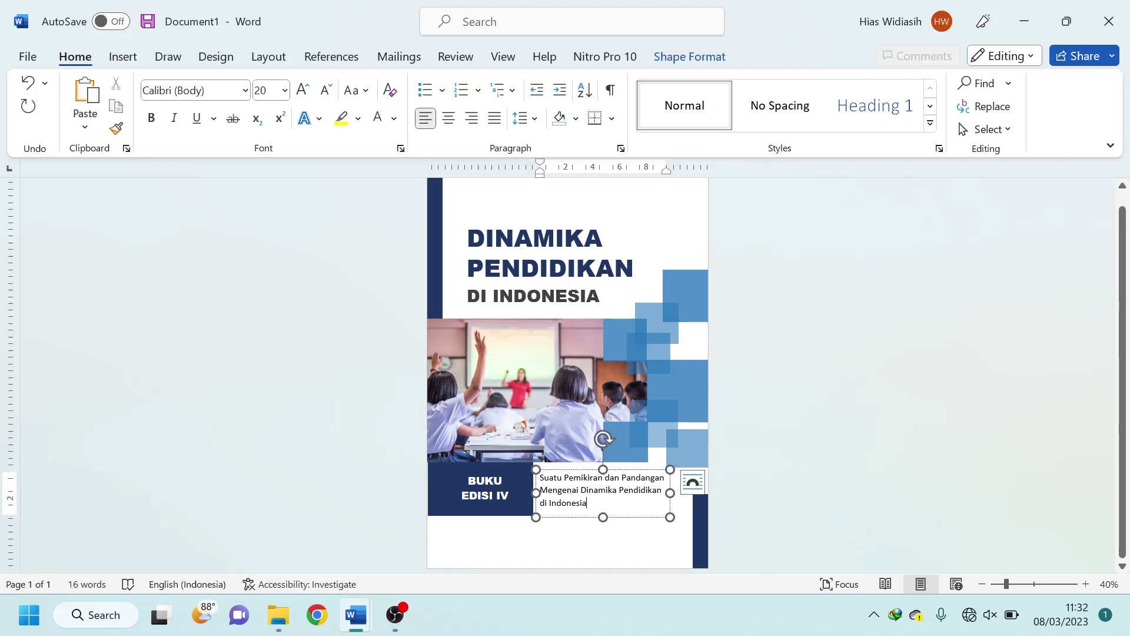
{"action": "left_click", "coordinate": [394, 120]}
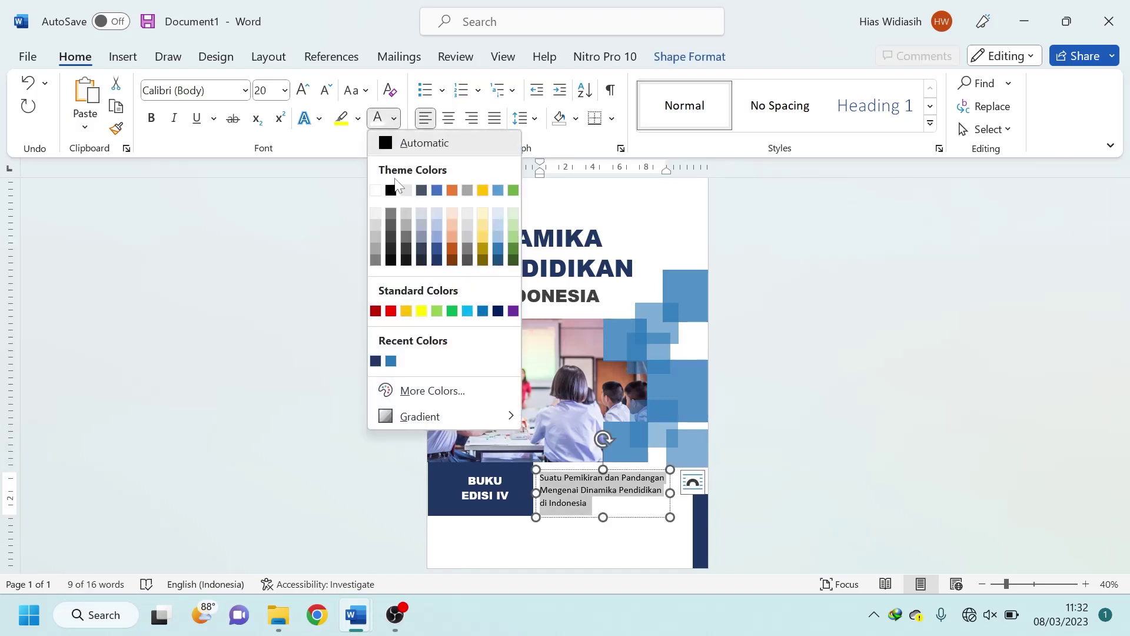
{"action": "left_click", "coordinate": [394, 236]}
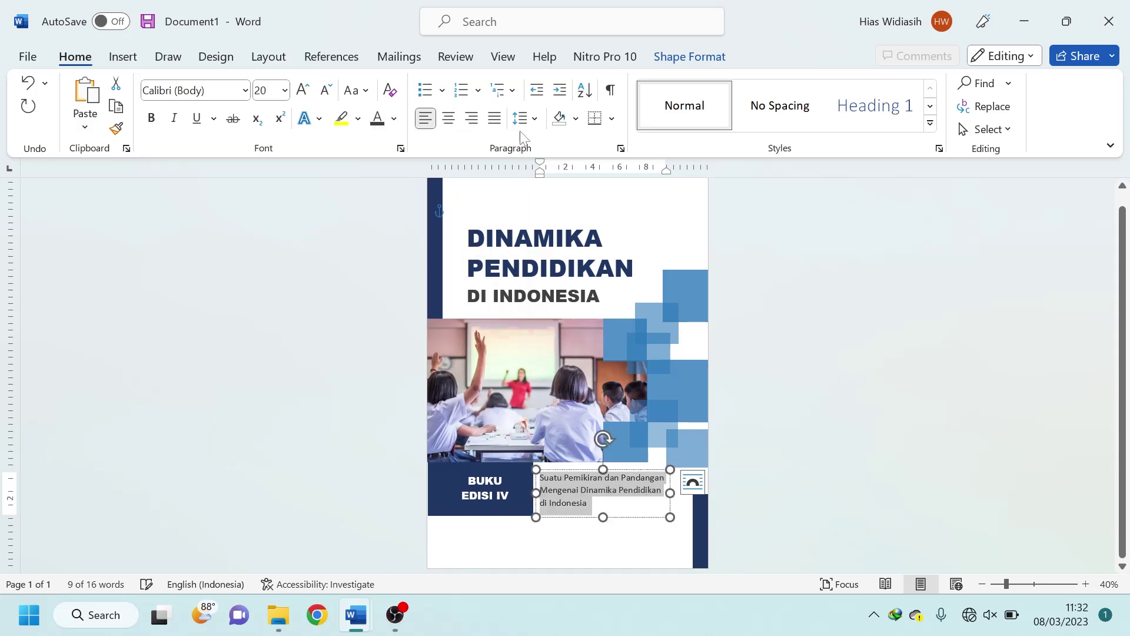
- Set the subtitle's paragraph spacing to 0 pt after with line spacing Multiple 1
{"action": "left_click", "coordinate": [621, 148]}
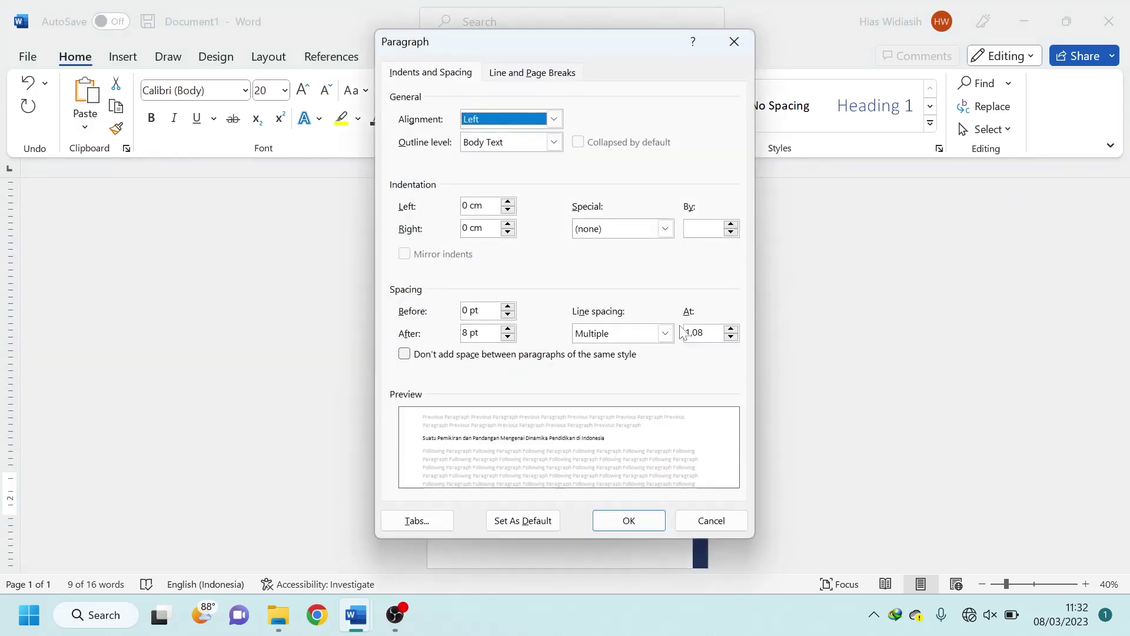
{"action": "left_click_drag", "start_coordinate": [468, 334], "coordinate": [453, 334]}
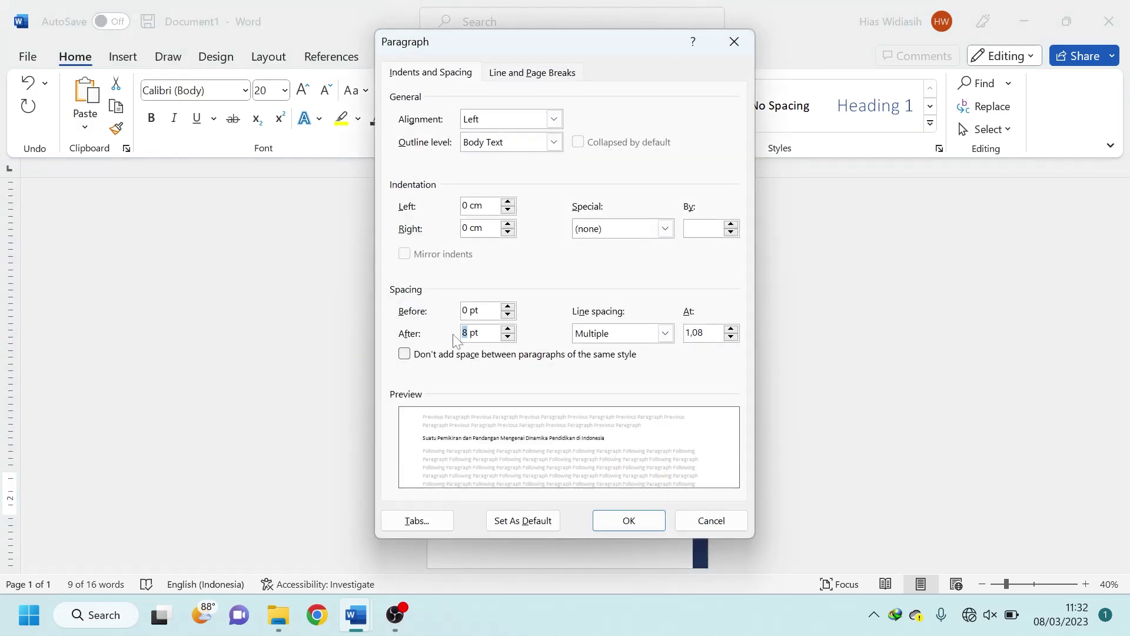
{"action": "type", "text": "0"}
{"action": "left_click", "coordinate": [700, 333]}
{"action": "type", "text": "1"}
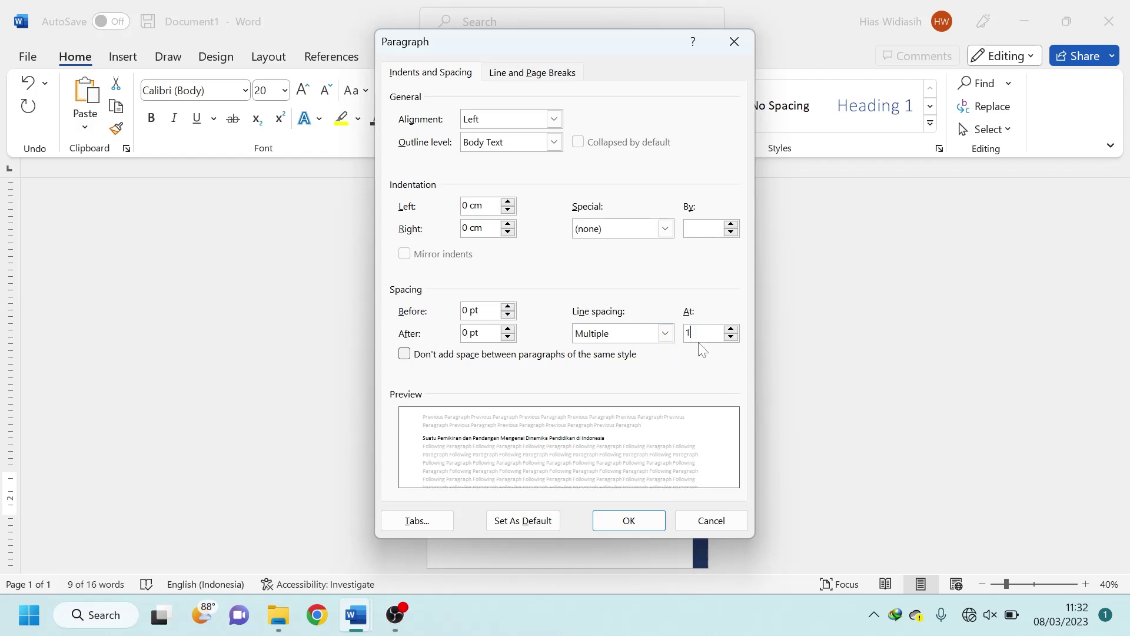
{"action": "key", "text": "Return"}
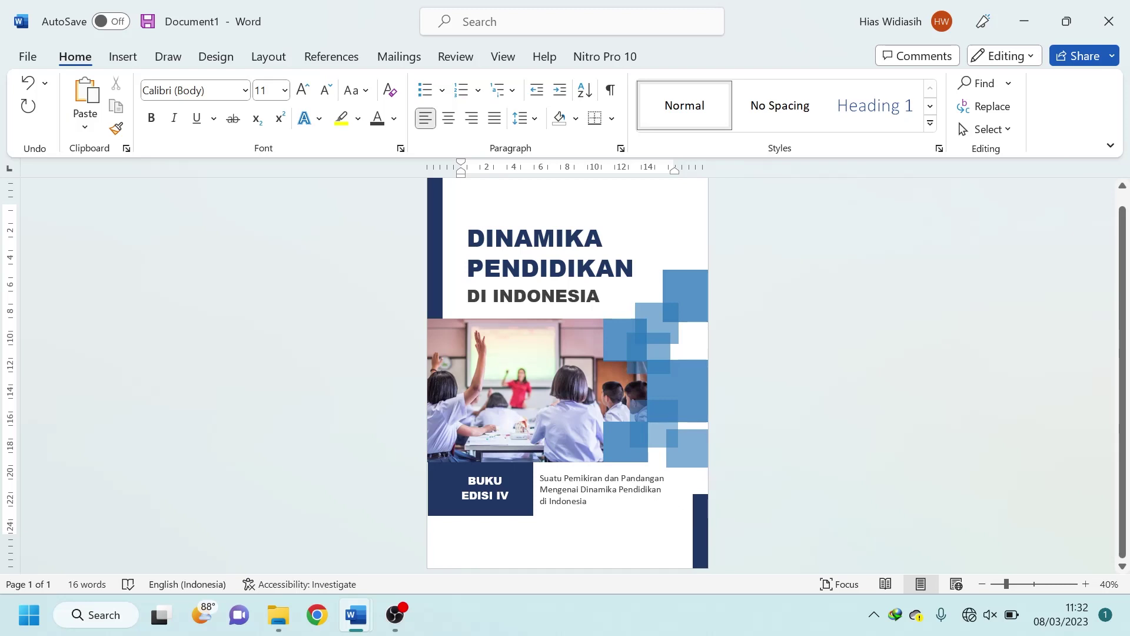
- Duplicate the subtitle text box and place the copy below the original subtitle
{"action": "left_click", "coordinate": [625, 479]}
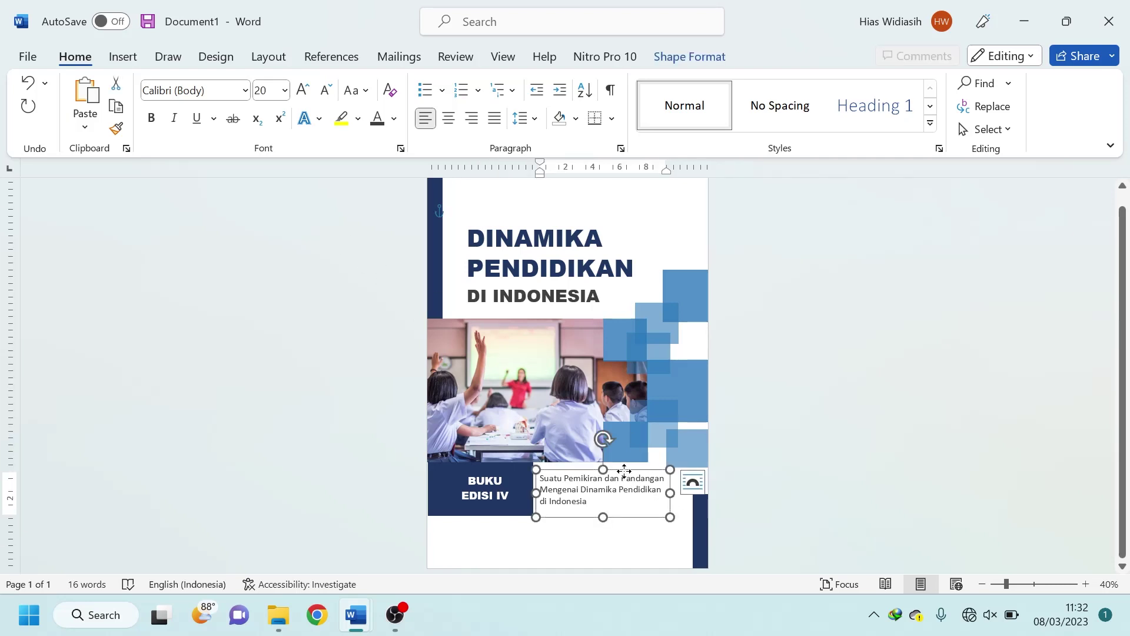
{"action": "right_click", "coordinate": [625, 480]}
{"action": "right_click", "coordinate": [820, 237]}
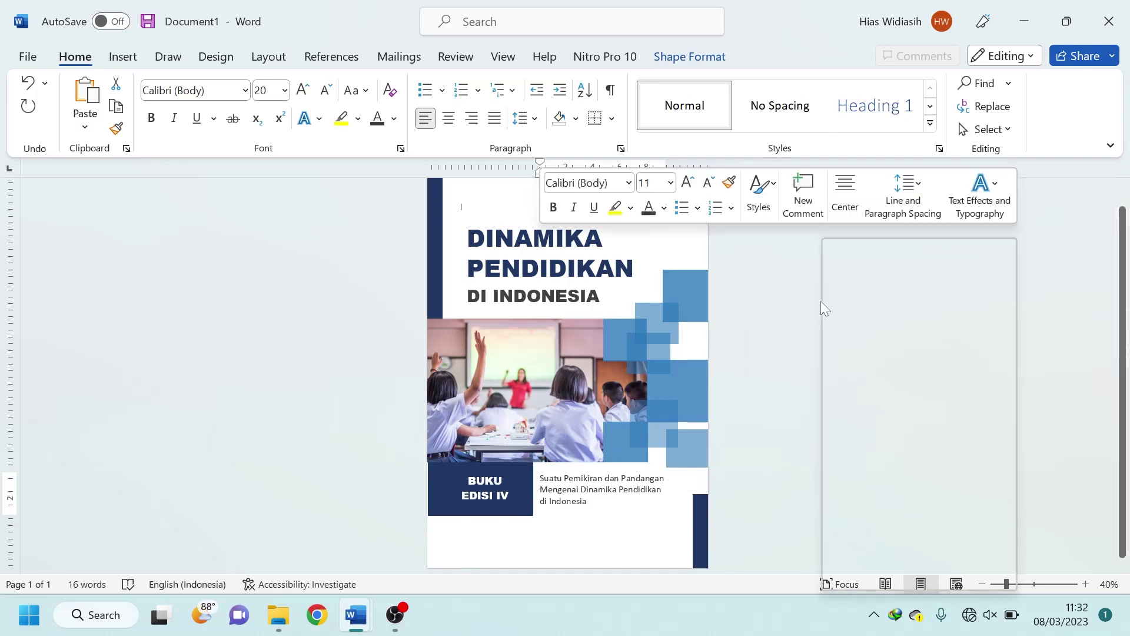
{"action": "left_click", "coordinate": [865, 360]}
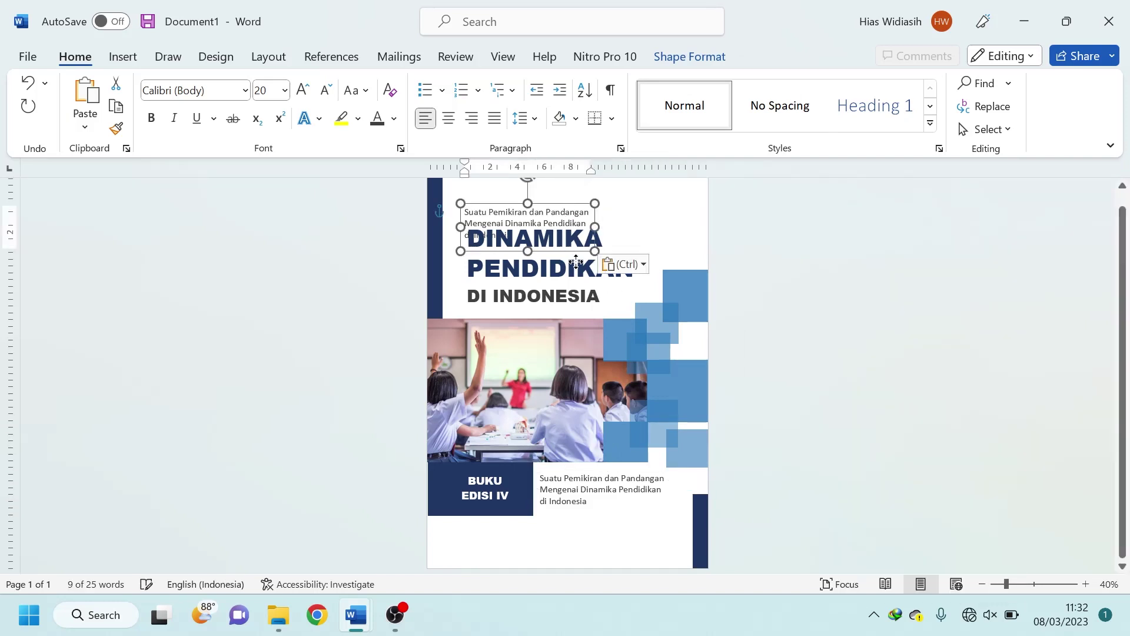
{"action": "mouse_move", "coordinate": [569, 215]}
{"action": "left_mouse_down"}
{"action": "mouse_move", "coordinate": [618, 532]}
{"action": "mouse_move", "coordinate": [513, 528]}
{"action": "left_mouse_up"}
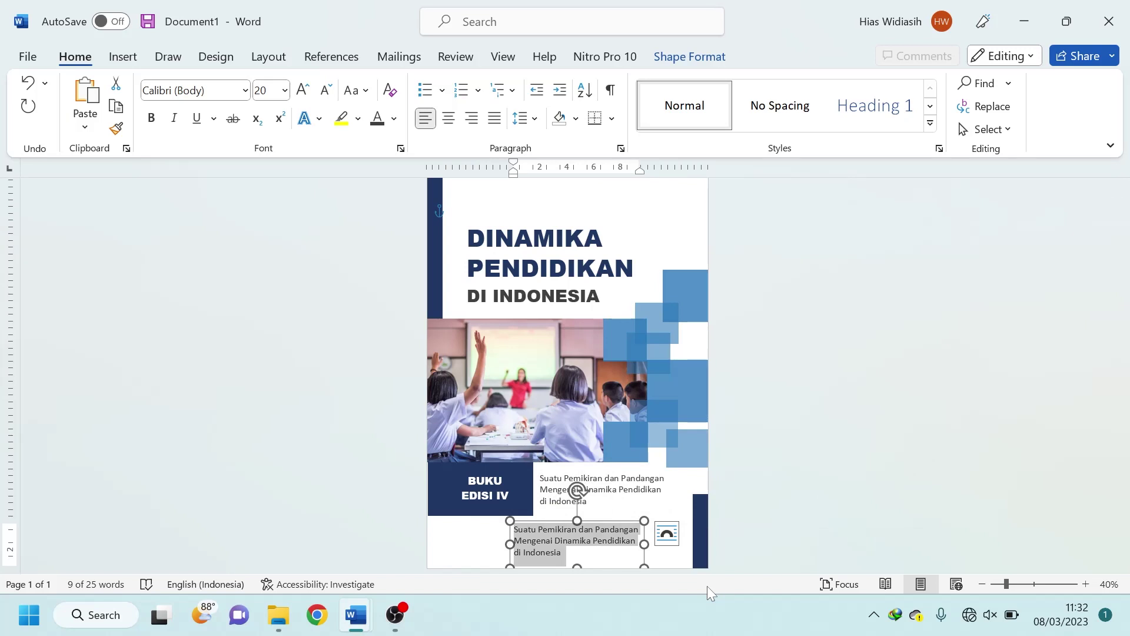
- Type 'PENERBIT JAYA ANGKASA / TAHUN 2023' in capitals into the copied box
{"action": "key", "text": "Caps_Lock"}
{"action": "key", "text": "BackSpace"}
{"action": "type", "text": "PENERBIT JAYA ANGKASA"}
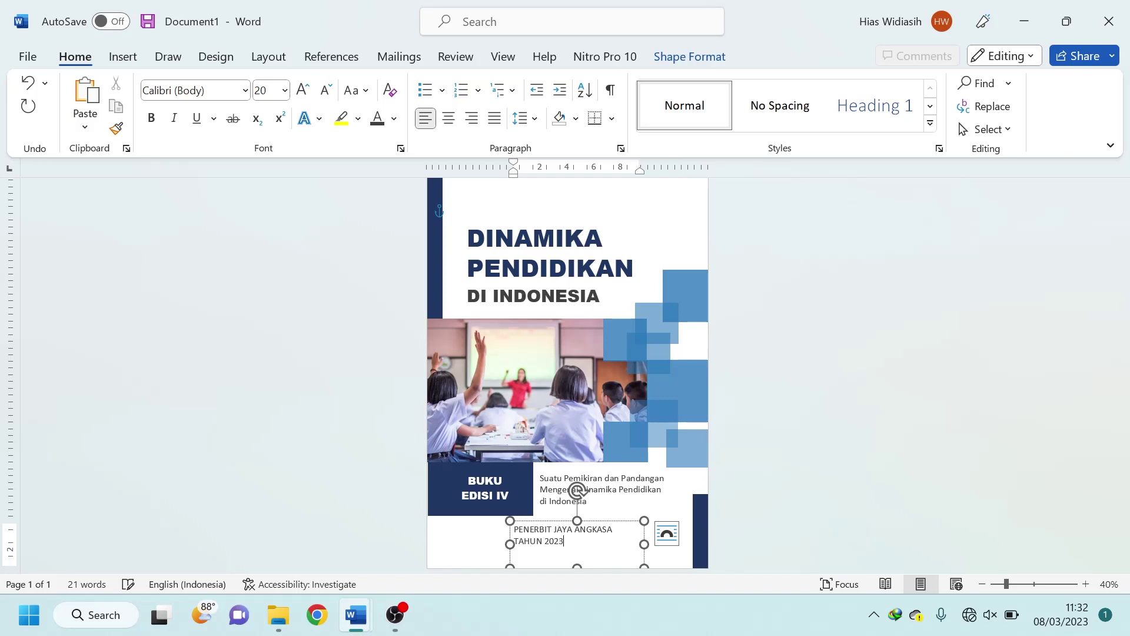
- Make the publisher text bold at 18 pt and narrow its box
{"action": "key", "text": "ctrl+a"}
{"action": "left_click", "coordinate": [152, 118]}
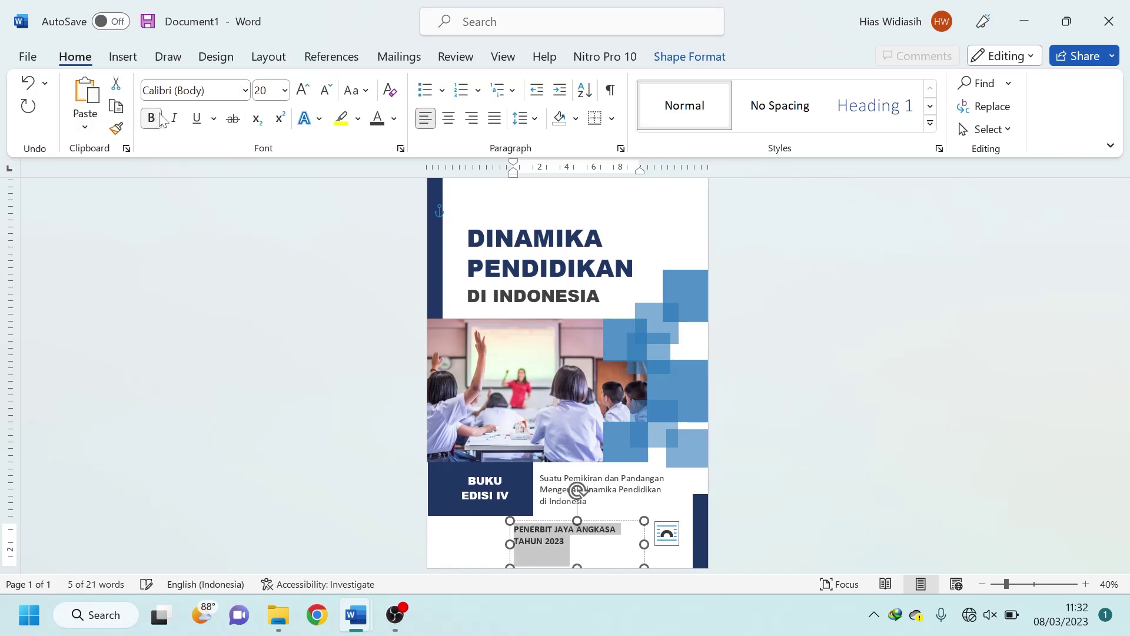
{"action": "left_click", "coordinate": [266, 90]}
{"action": "type", "text": "18"}
{"action": "key", "text": "Return"}
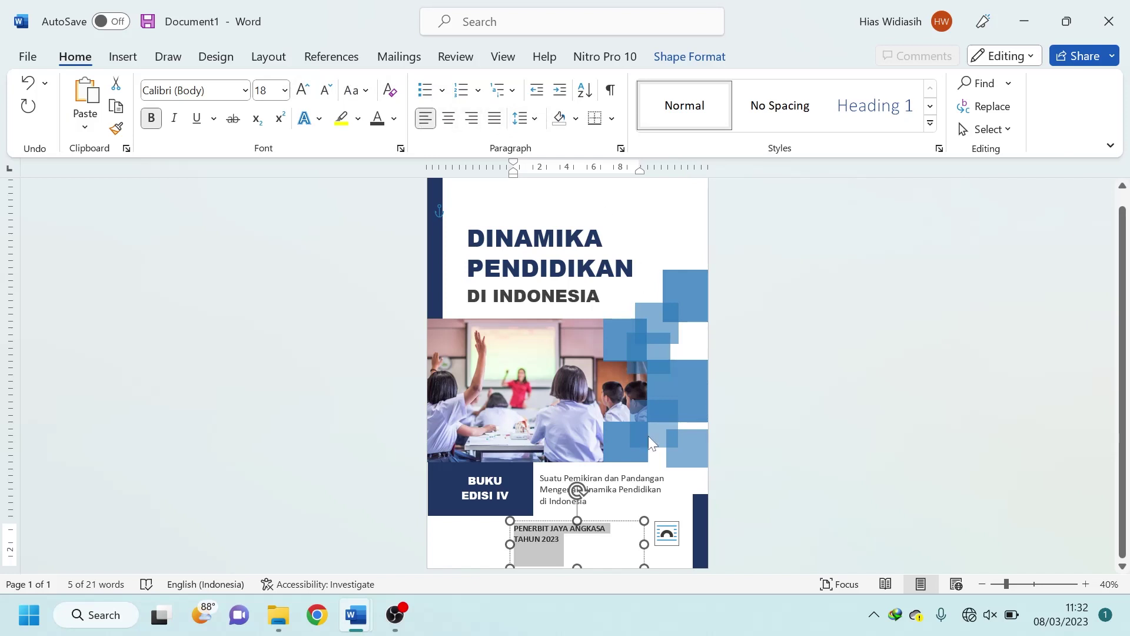
{"action": "mouse_move", "coordinate": [644, 544]}
{"action": "left_mouse_down"}
{"action": "mouse_move", "coordinate": [559, 551]}
{"action": "mouse_move", "coordinate": [602, 534]}
{"action": "mouse_move", "coordinate": [632, 540]}
{"action": "left_mouse_up"}
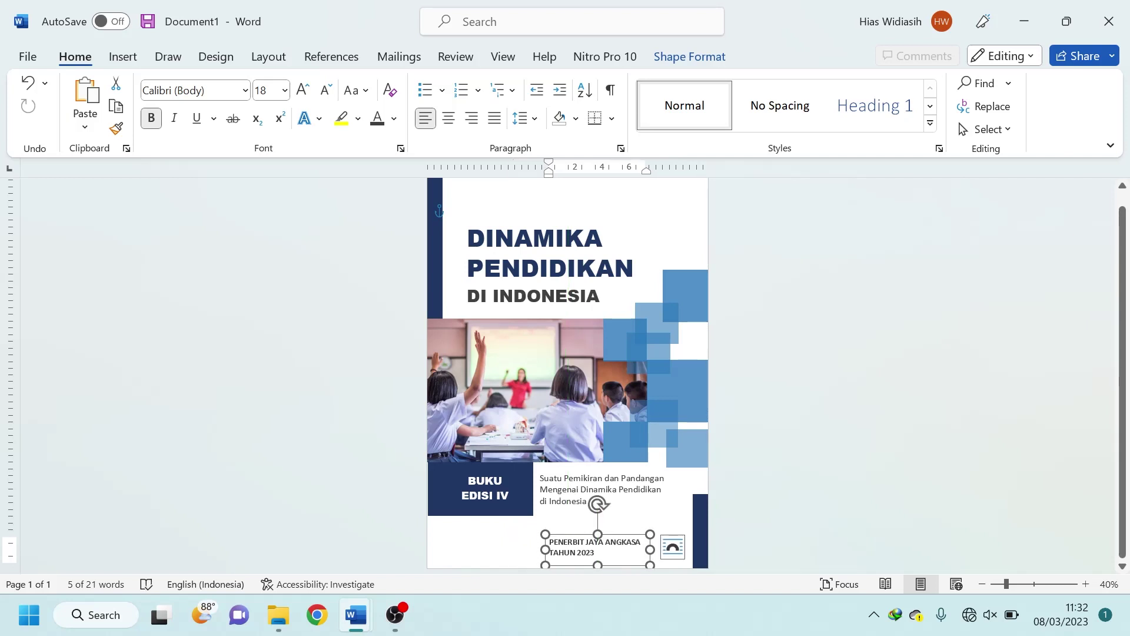
- Colour the publisher text dark blue and nudge its box slightly
{"action": "left_click", "coordinate": [394, 118]}
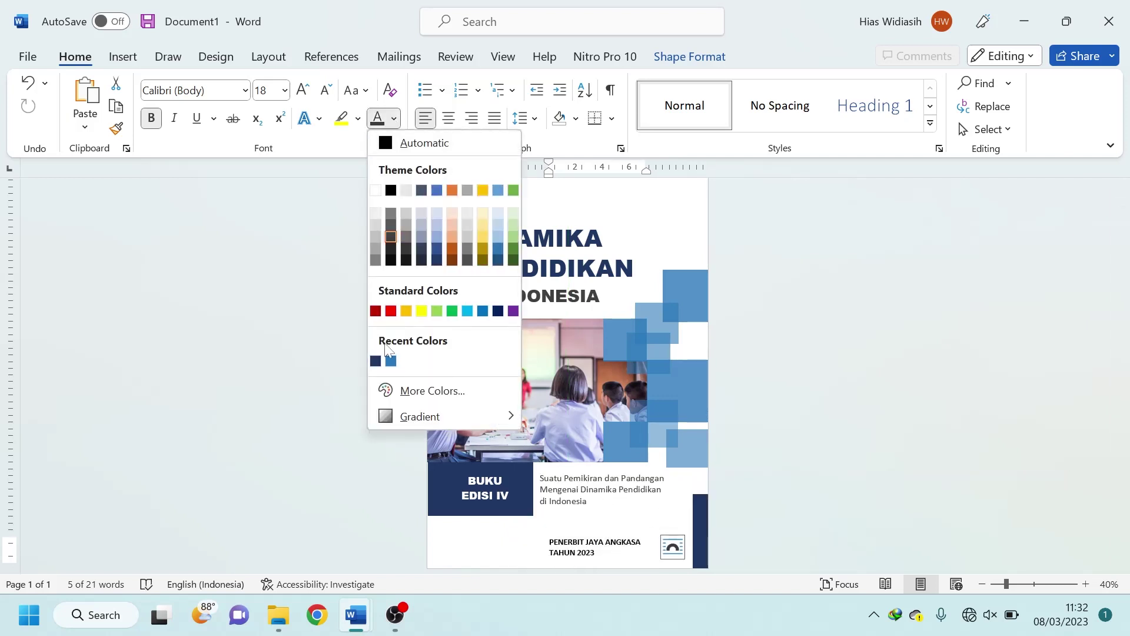
{"action": "left_click", "coordinate": [375, 360]}
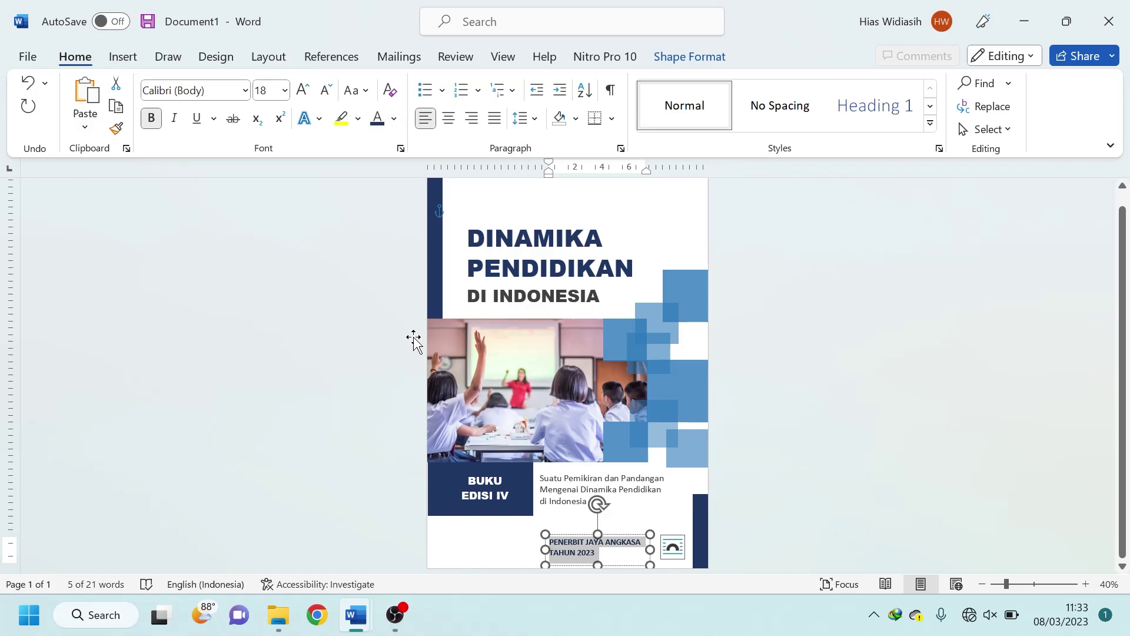
{"action": "left_click", "coordinate": [627, 538]}
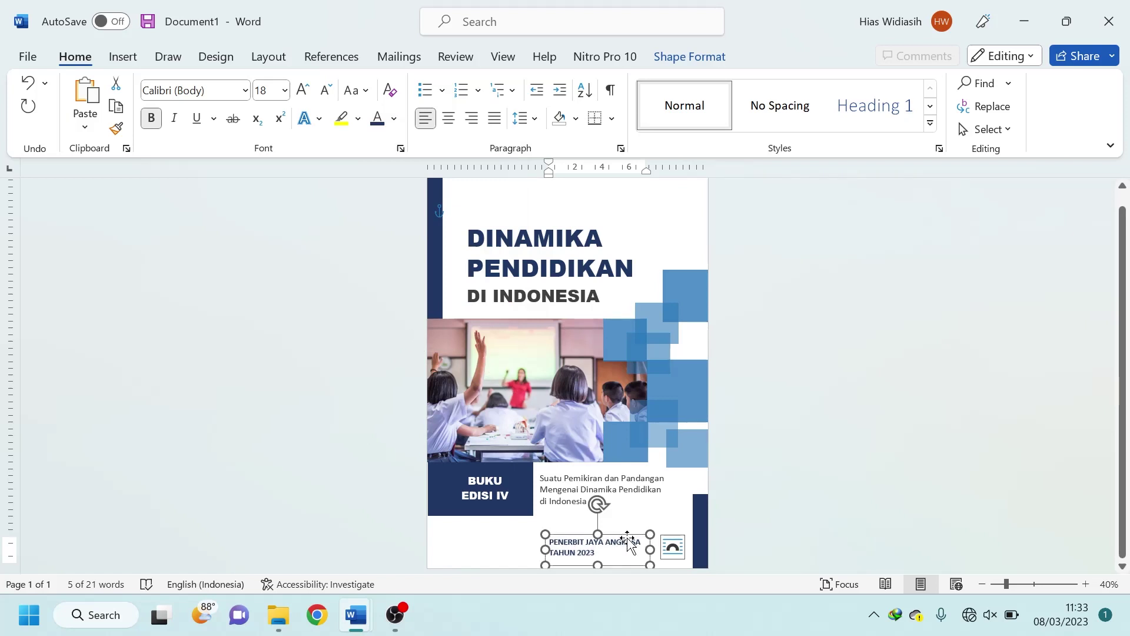
{"action": "left_click_drag", "start_coordinate": [628, 538], "coordinate": [629, 536]}
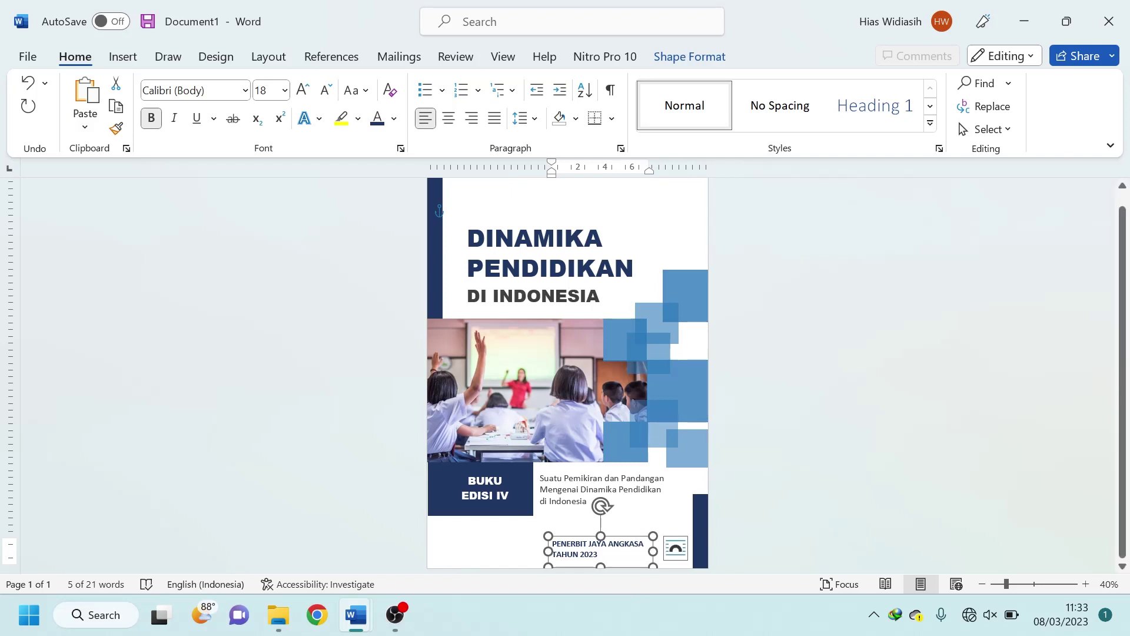
- Paste a duplicate of the publisher box and move it to the top of the page
{"action": "right_click", "coordinate": [635, 540]}
{"action": "left_click", "coordinate": [707, 118]}
{"action": "right_click", "coordinate": [832, 208]}
{"action": "left_click", "coordinate": [870, 329]}
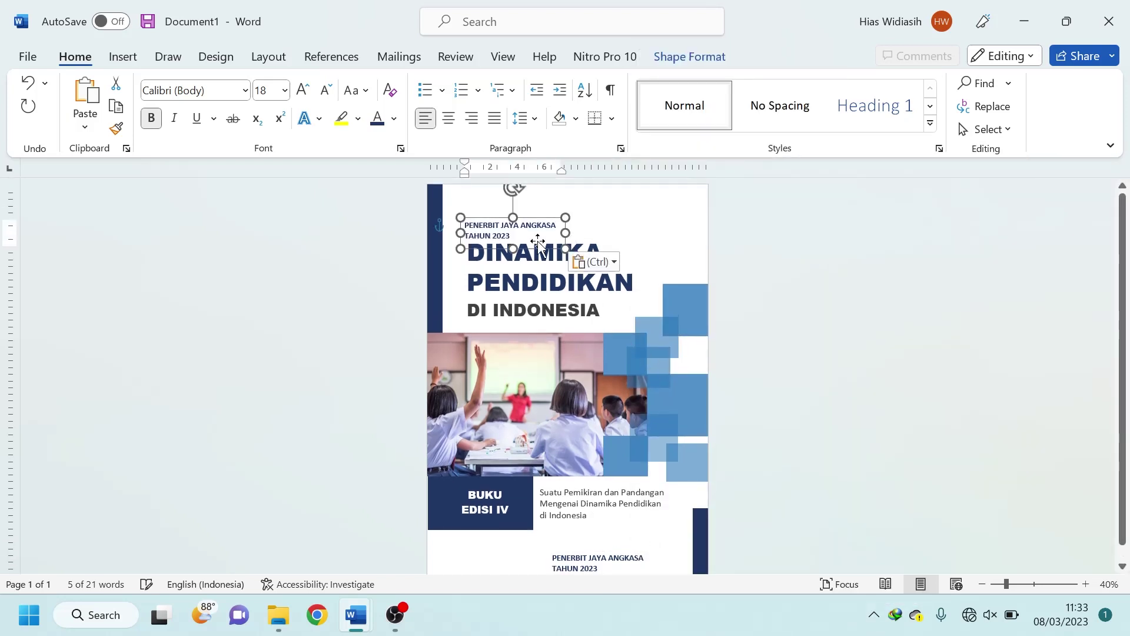
{"action": "left_click_drag", "start_coordinate": [538, 241], "coordinate": [530, 194]}
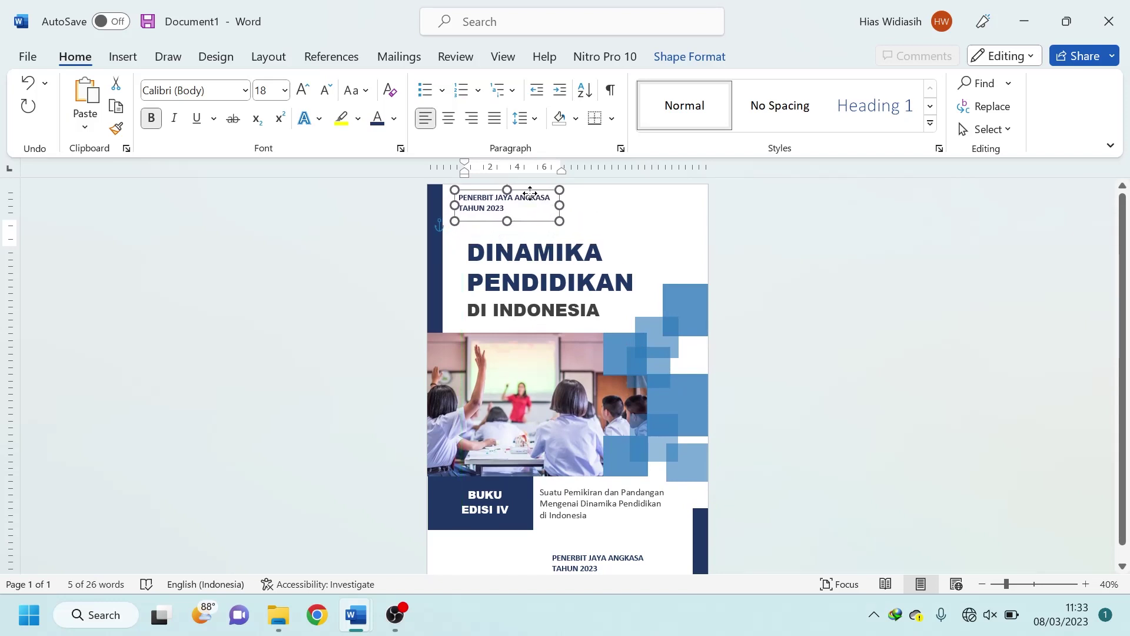
- Replace the top copy's text with the two author names in normal case
{"action": "left_click_drag", "start_coordinate": [551, 195], "coordinate": [557, 204]}
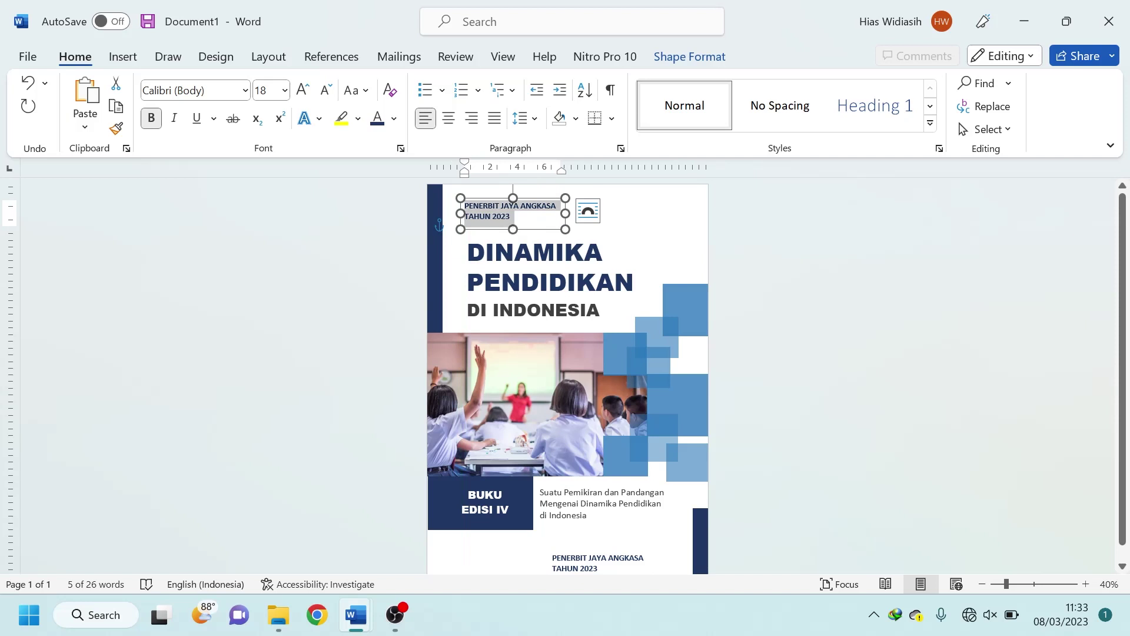
{"action": "key", "text": "ctrl+a"}
{"action": "key", "text": "Caps_Lock"}
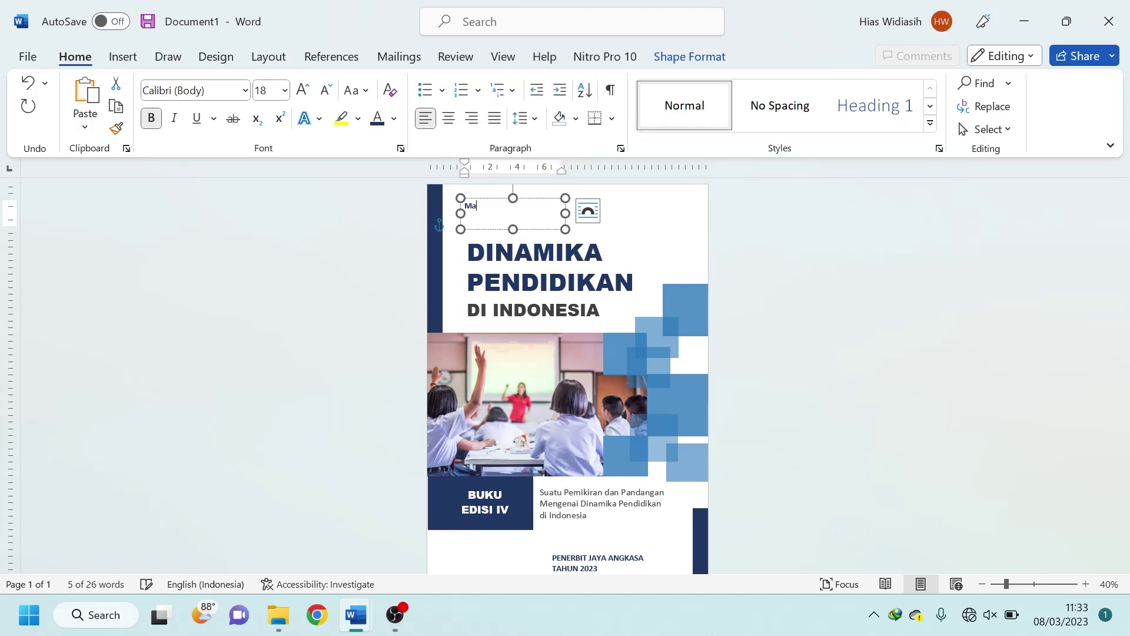
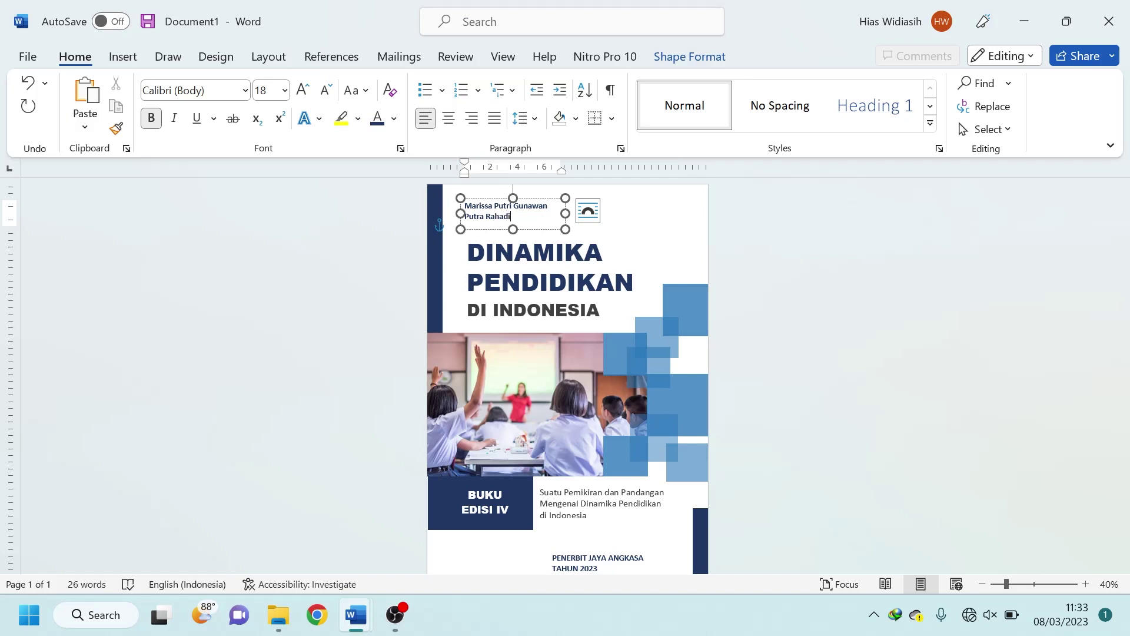
- Remove bold from the author names and position their box above the title
{"action": "key", "text": "ctrl+a"}
{"action": "key", "text": "ctrl+b"}
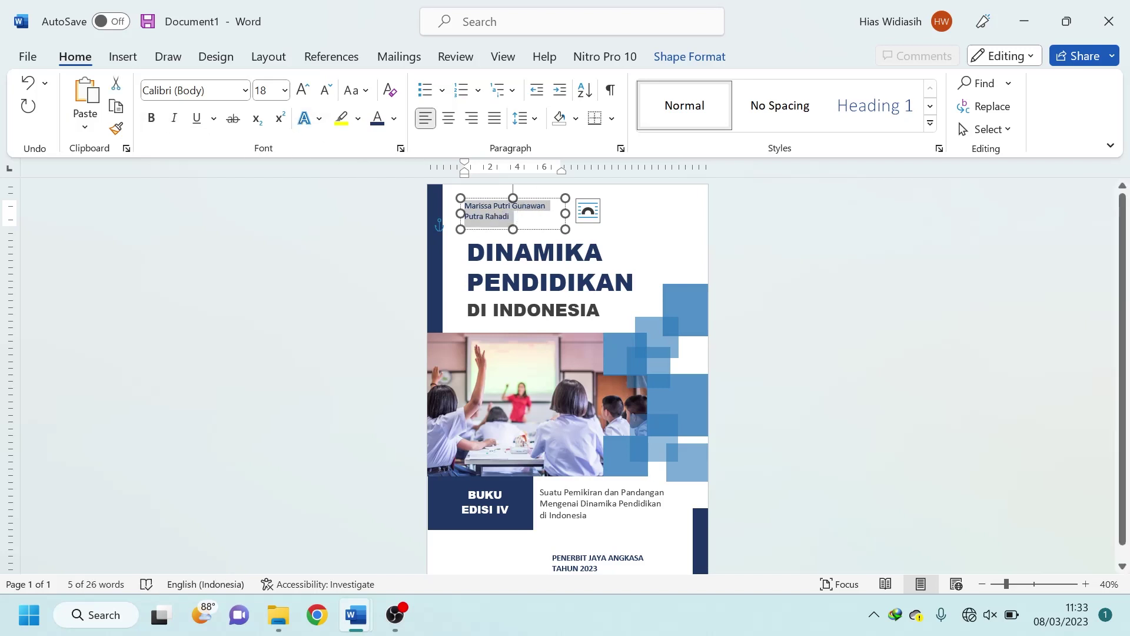
{"action": "left_click_drag", "start_coordinate": [534, 198], "coordinate": [554, 202]}
{"action": "left_click", "coordinate": [461, 221]}
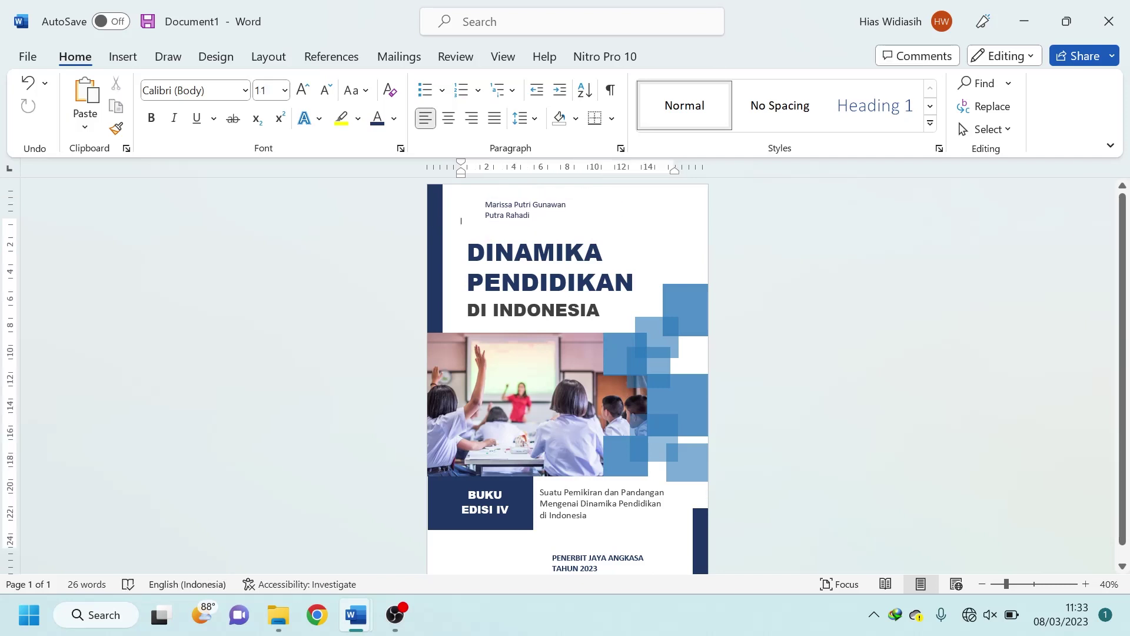
{"action": "left_click_drag", "start_coordinate": [534, 198], "coordinate": [533, 200]}
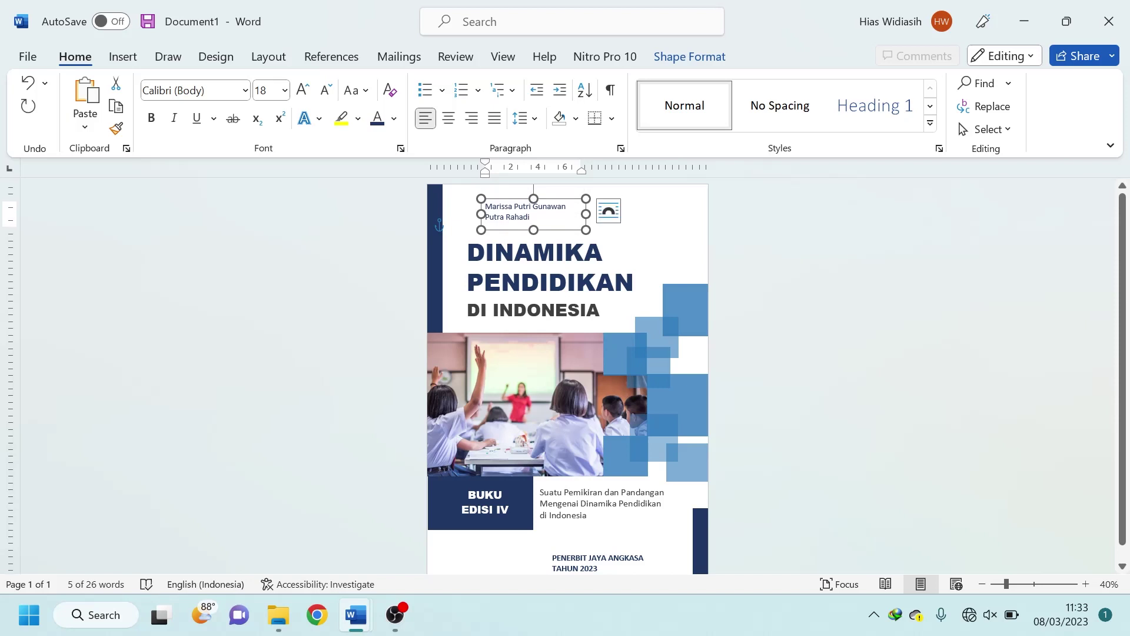
{"action": "key", "text": "Escape"}
{"action": "scroll", "coordinate": [1127, 259], "scroll_direction": "down", "scroll_amount": 1}
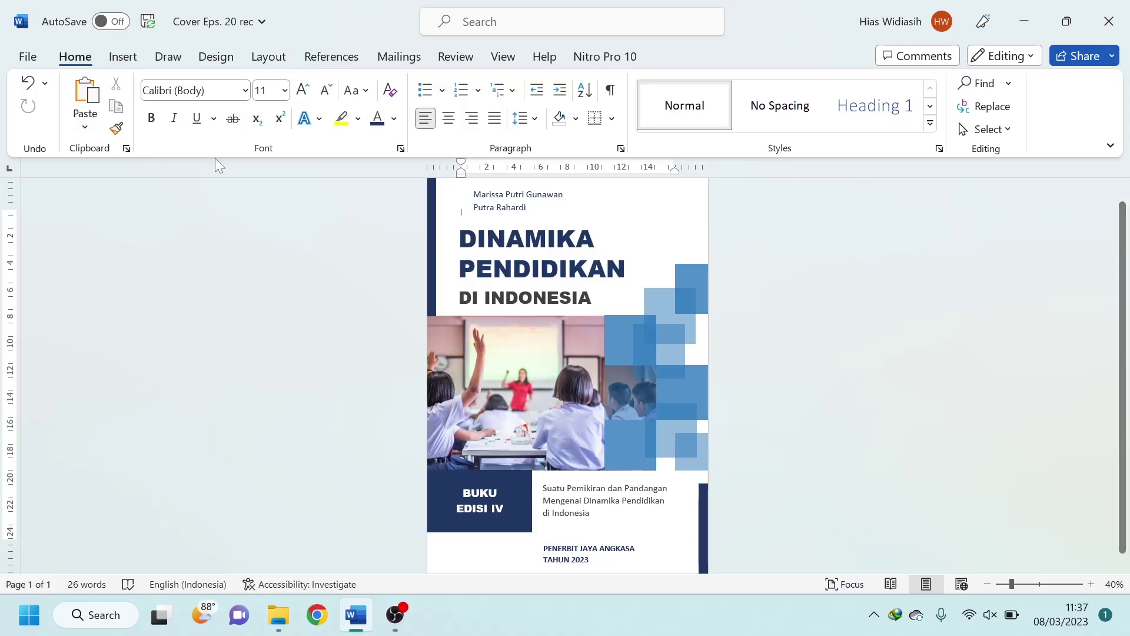
- Insert the stacked-books and bookshelf stock icons from the Icons library
{"action": "left_click", "coordinate": [125, 62]}
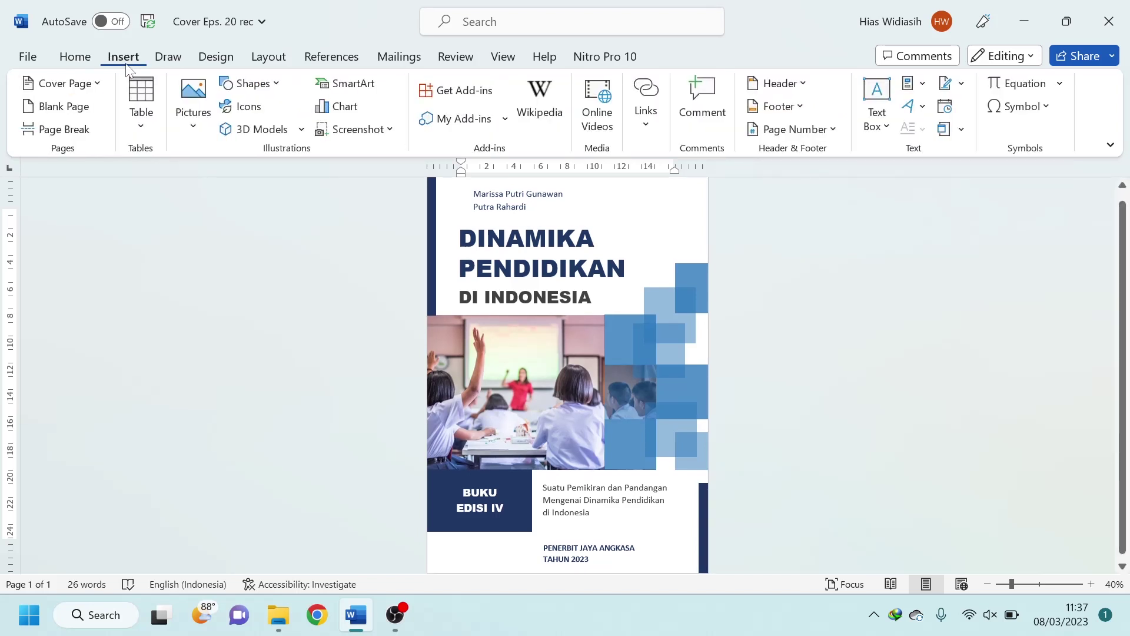
{"action": "left_click", "coordinate": [248, 109]}
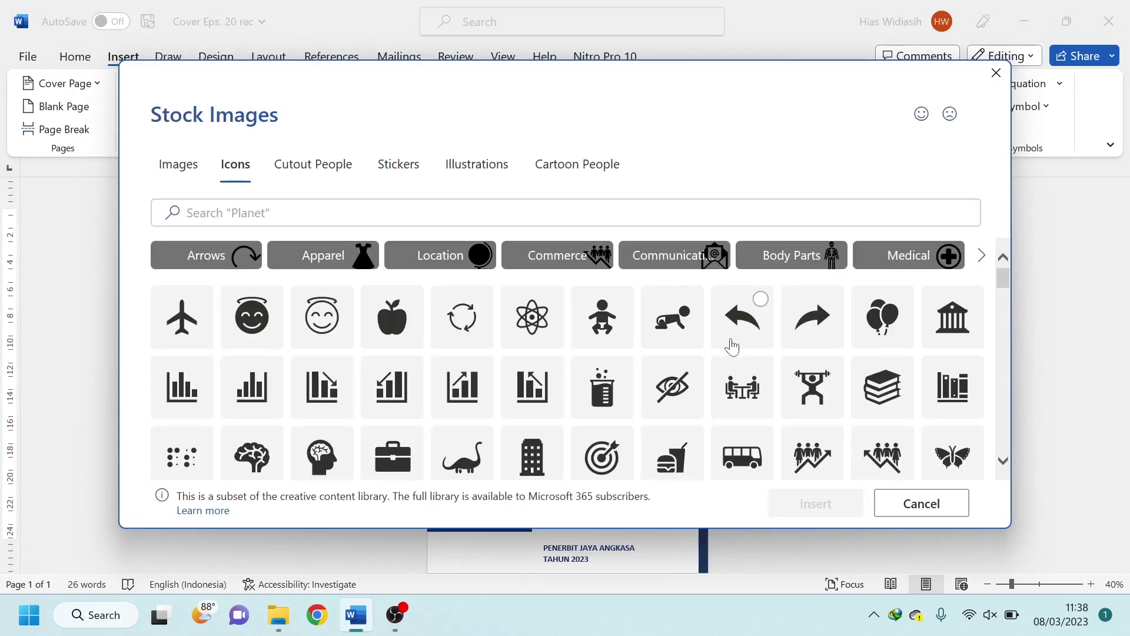
{"action": "left_click", "coordinate": [894, 381]}
{"action": "left_click", "coordinate": [942, 389]}
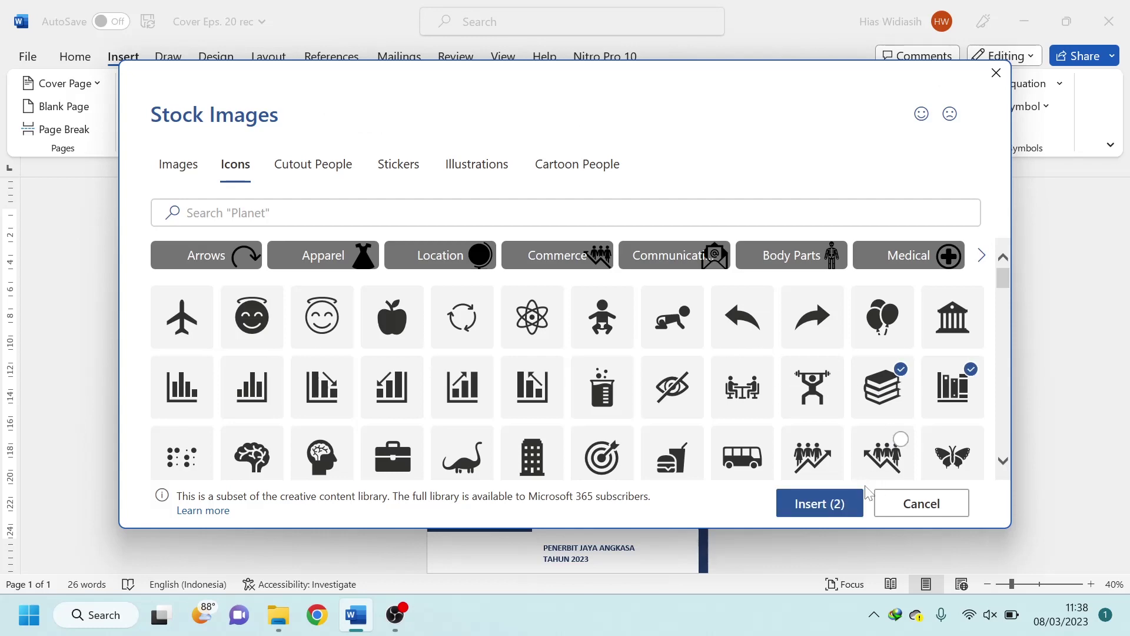
{"action": "left_click", "coordinate": [846, 505]}
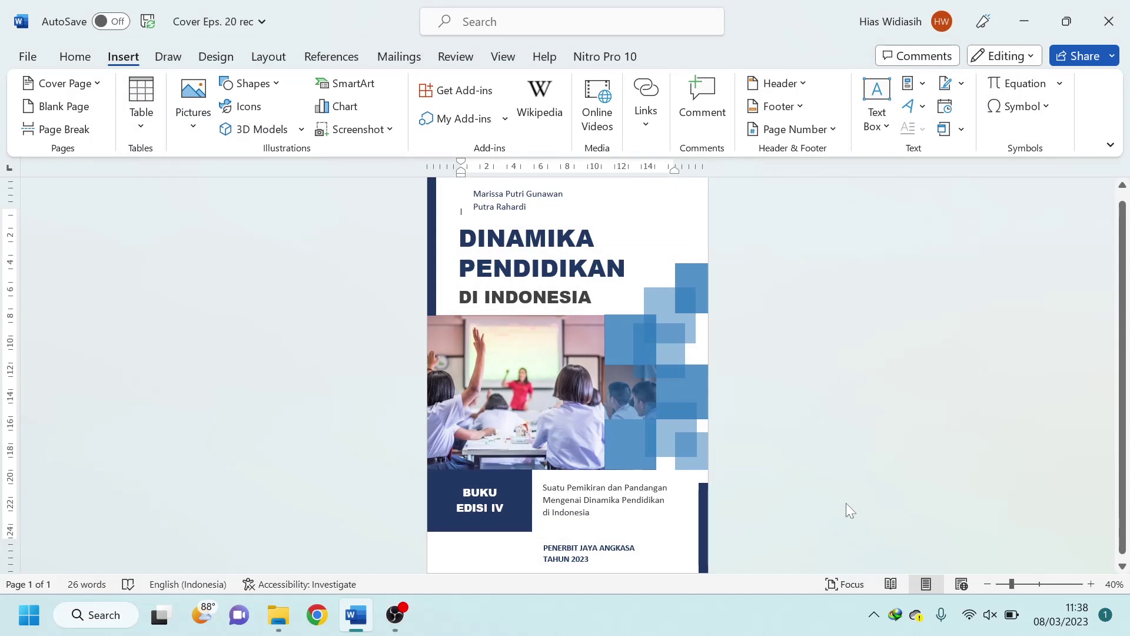
- Give both book icons a dark fill and a height of 1,88 cm
{"action": "left_click_drag", "start_coordinate": [483, 285], "coordinate": [616, 278]}
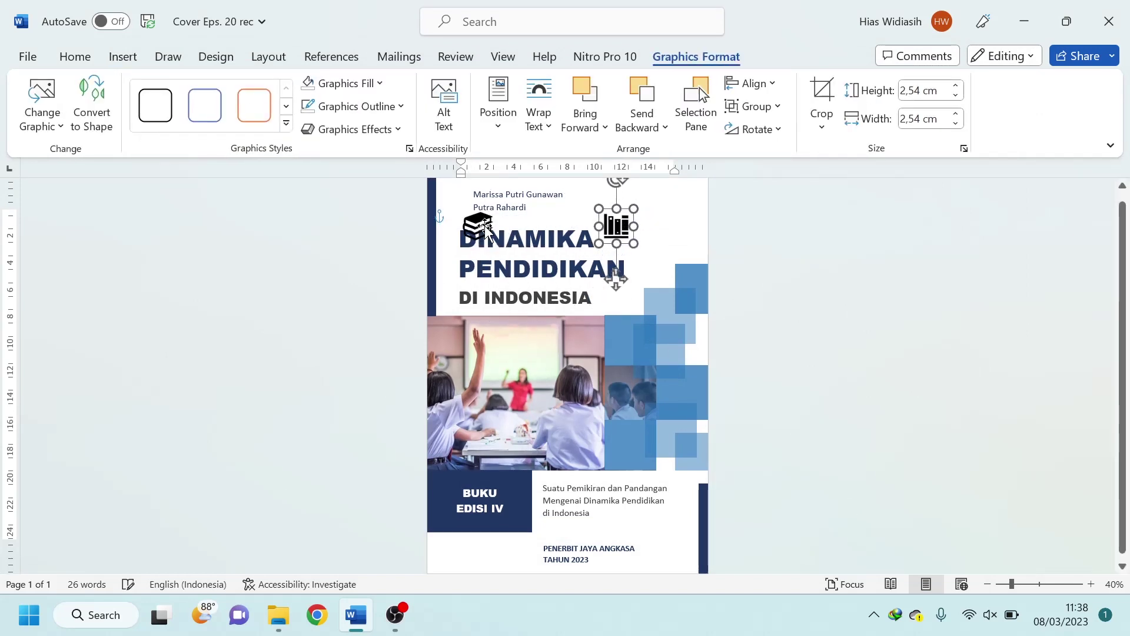
{"action": "left_click", "coordinate": [478, 226]}
{"action": "left_click", "coordinate": [623, 225], "text": "shift"}
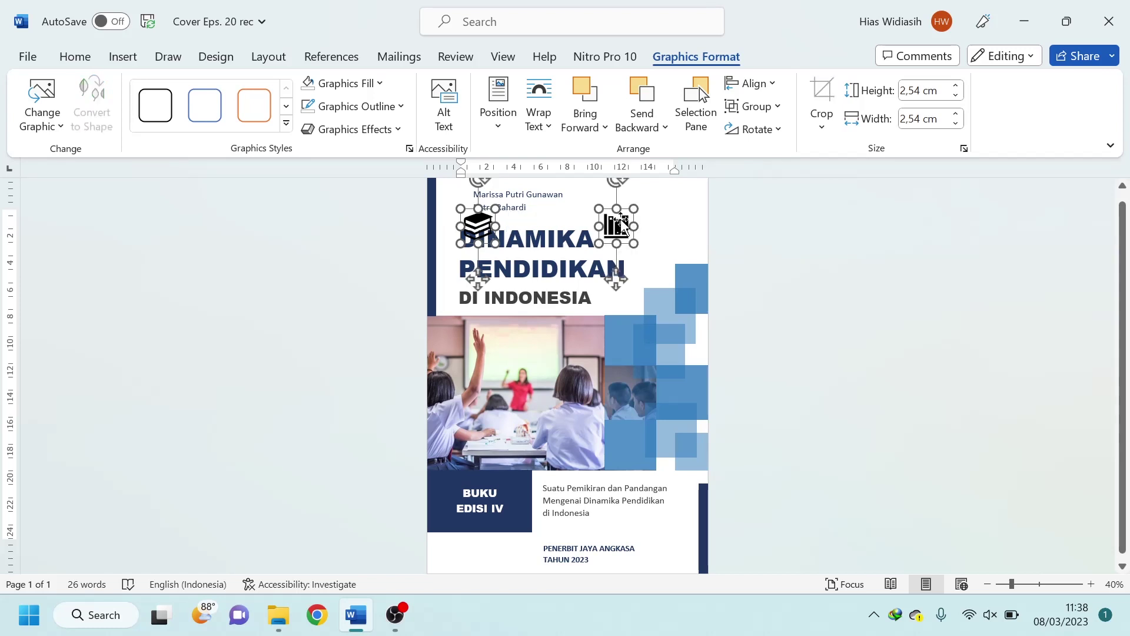
{"action": "left_click", "coordinate": [347, 83]}
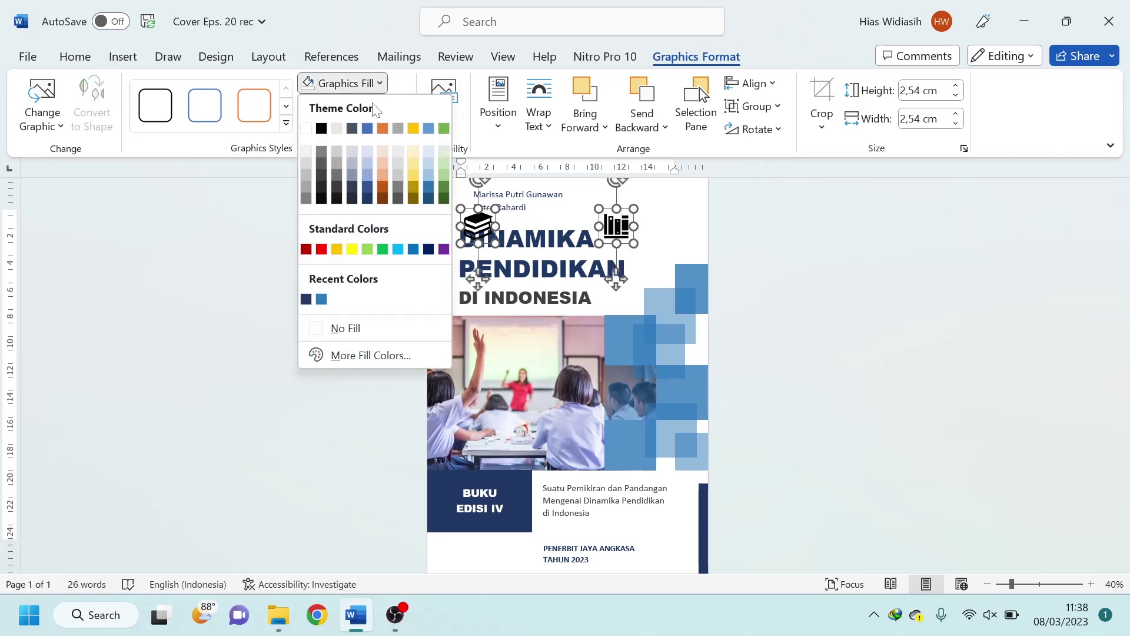
{"action": "left_click", "coordinate": [320, 175]}
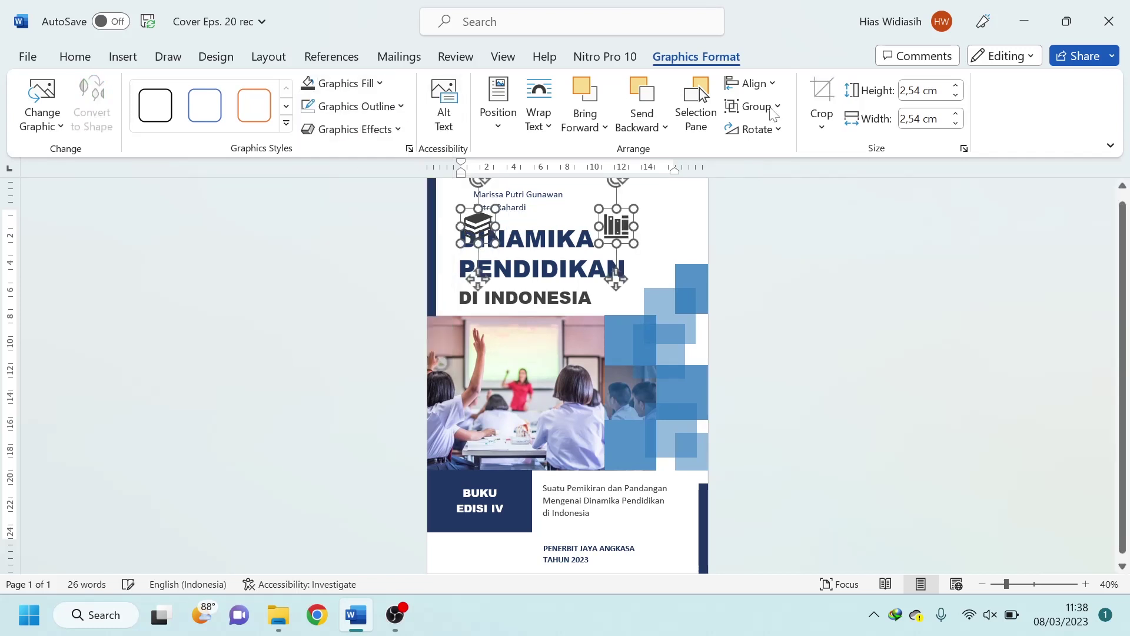
{"action": "double_click", "coordinate": [911, 90]}
{"action": "type", "text": "1"}
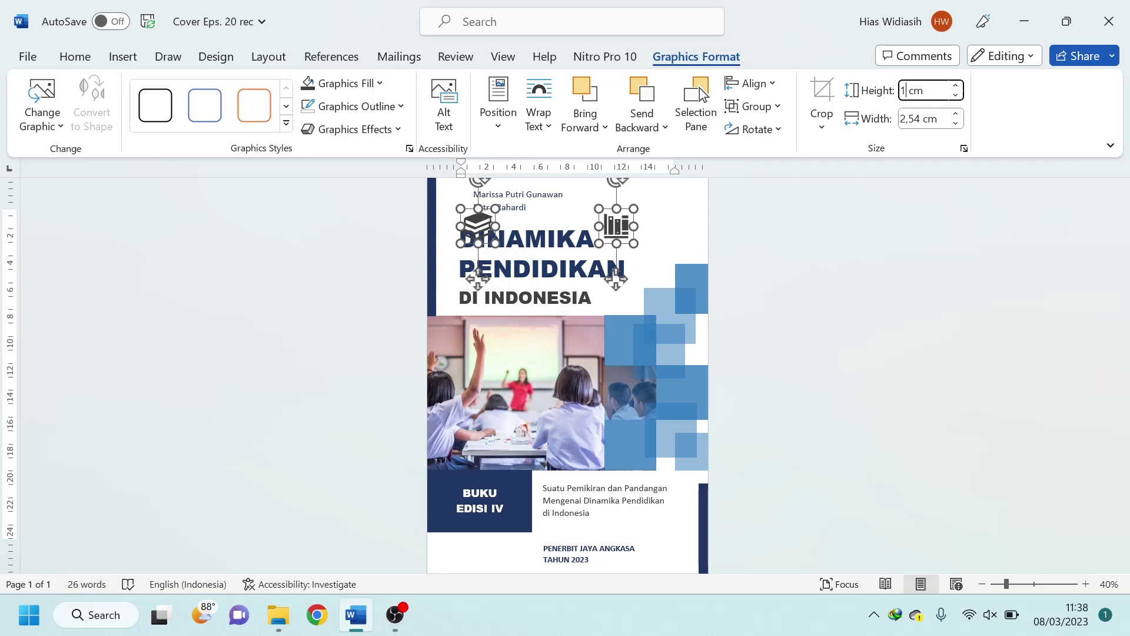
{"action": "type", "text": ",88"}
{"action": "key", "text": "Return"}
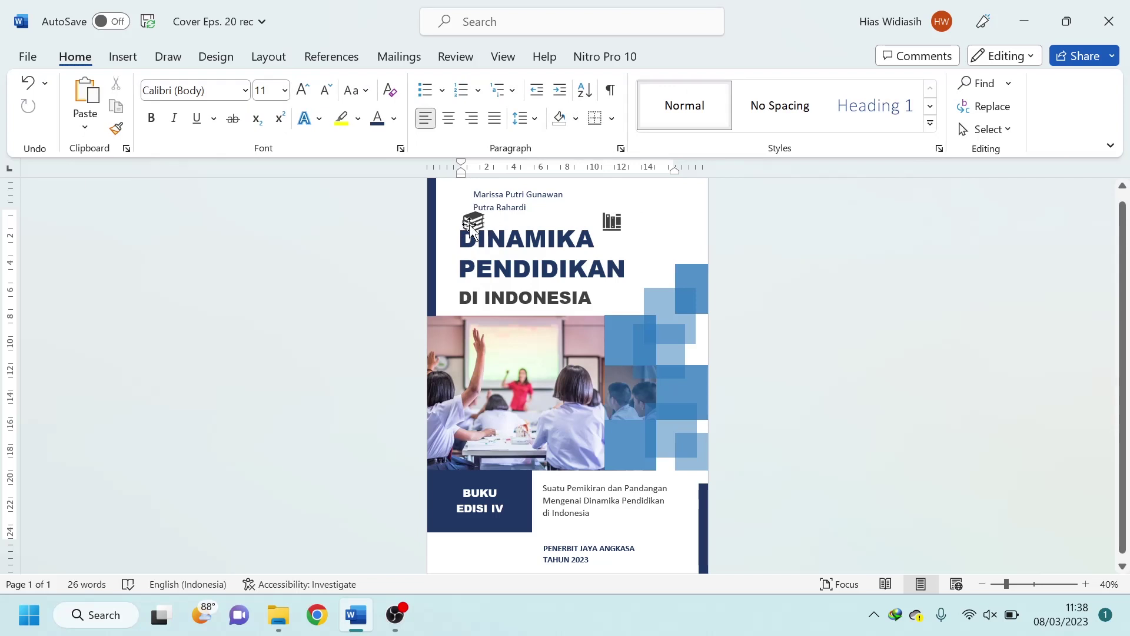
- Place the stacked-books icon beside the publisher line and the bookshelf beside the author names
{"action": "left_click_drag", "start_coordinate": [474, 235], "coordinate": [523, 557]}
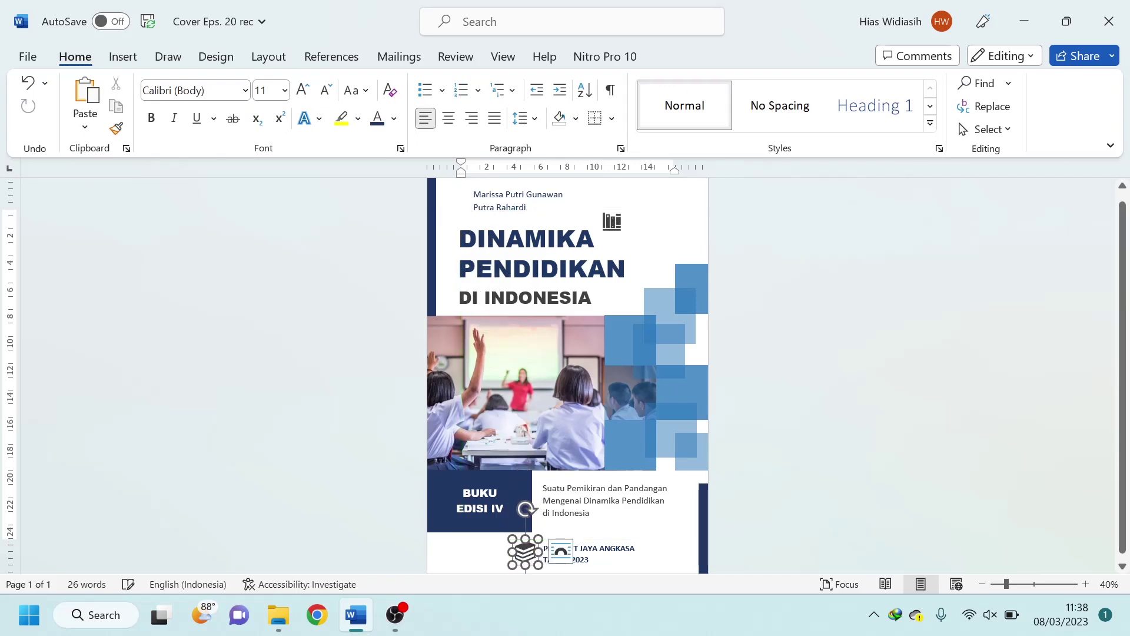
{"action": "left_click_drag", "start_coordinate": [523, 556], "coordinate": [521, 559]}
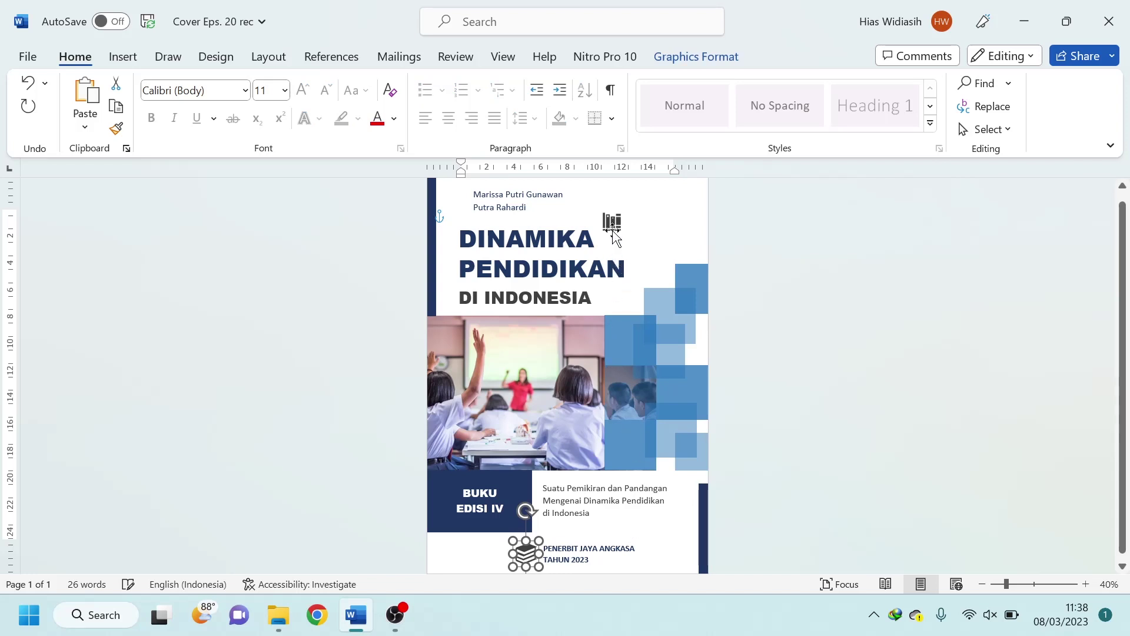
{"action": "left_click_drag", "start_coordinate": [612, 222], "coordinate": [458, 202]}
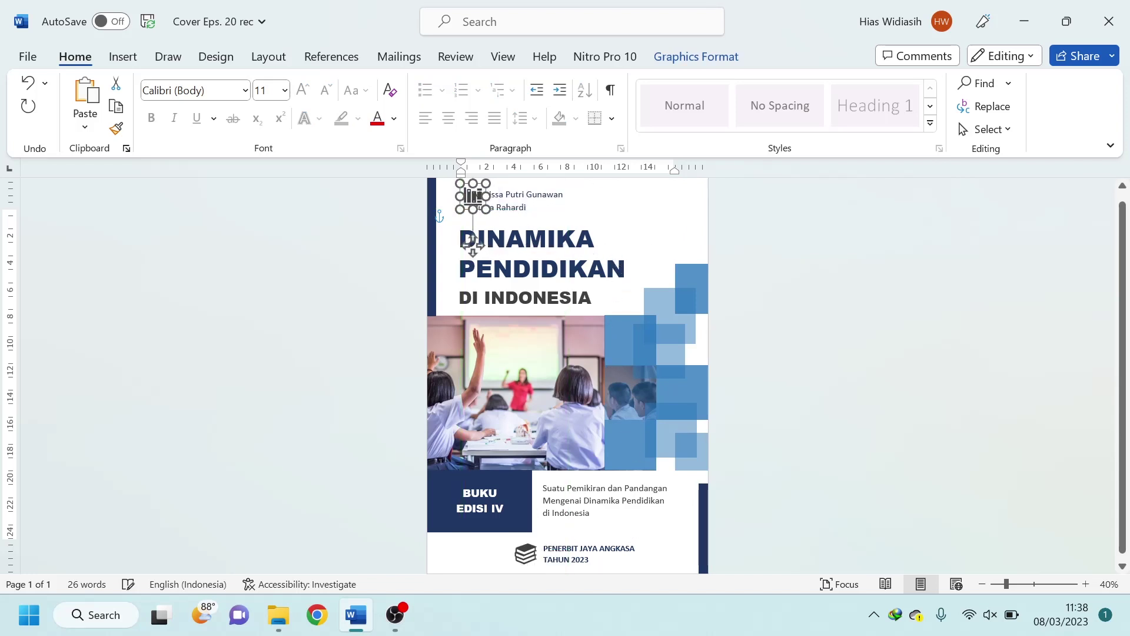
{"action": "left_click_drag", "start_coordinate": [474, 244], "coordinate": [455, 248]}
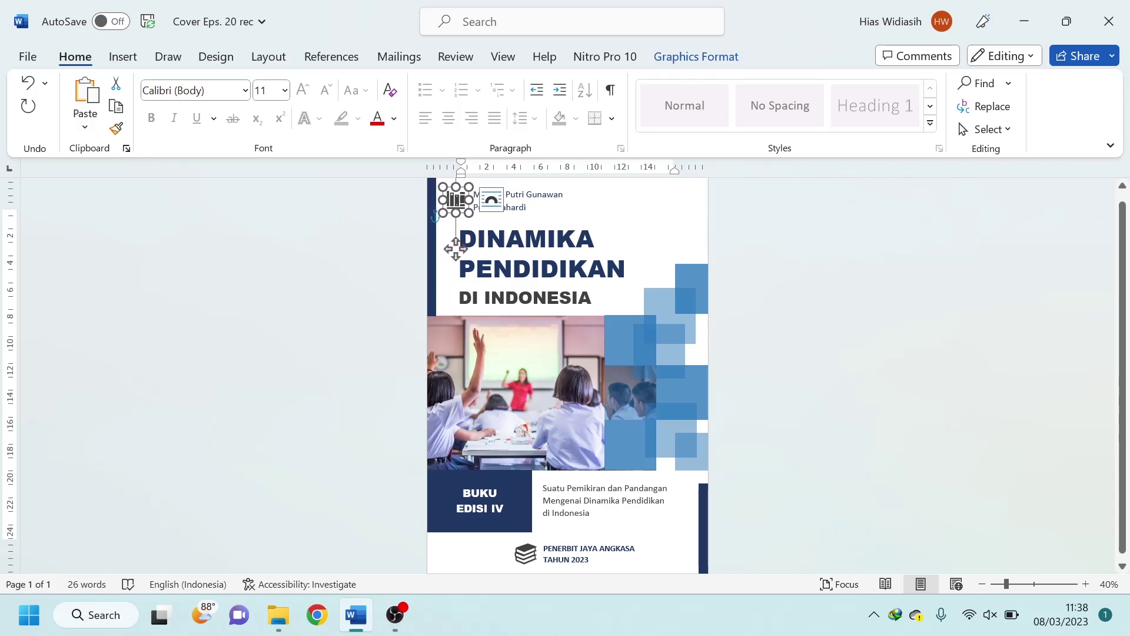
{"action": "left_click", "coordinate": [460, 210]}
{"action": "left_click", "coordinate": [456, 250]}
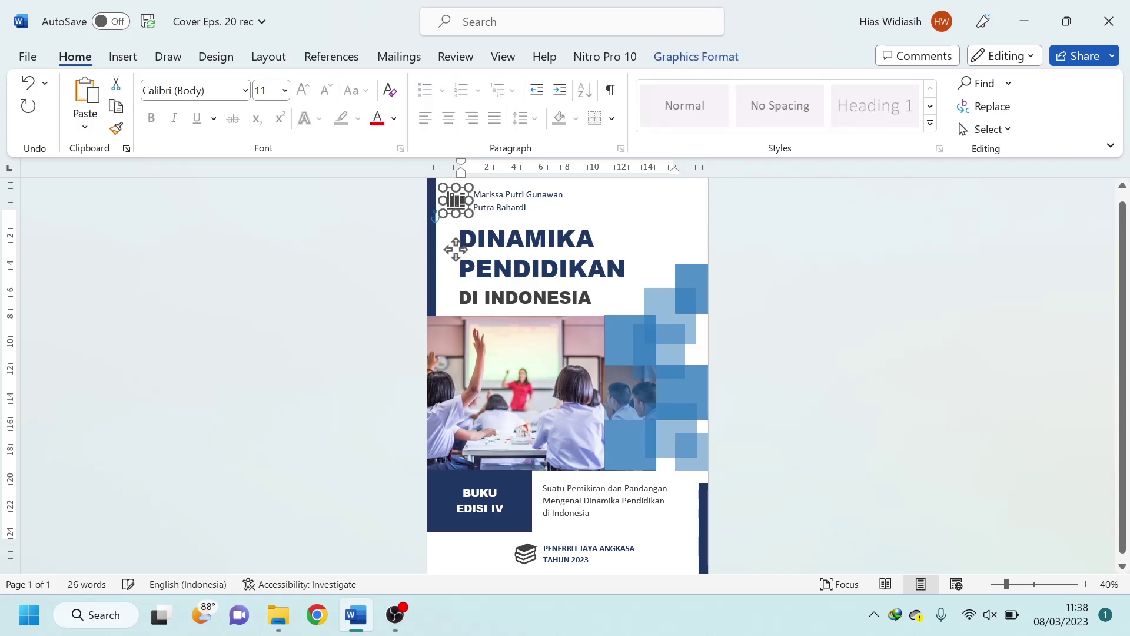
{"action": "left_click", "coordinate": [460, 211]}
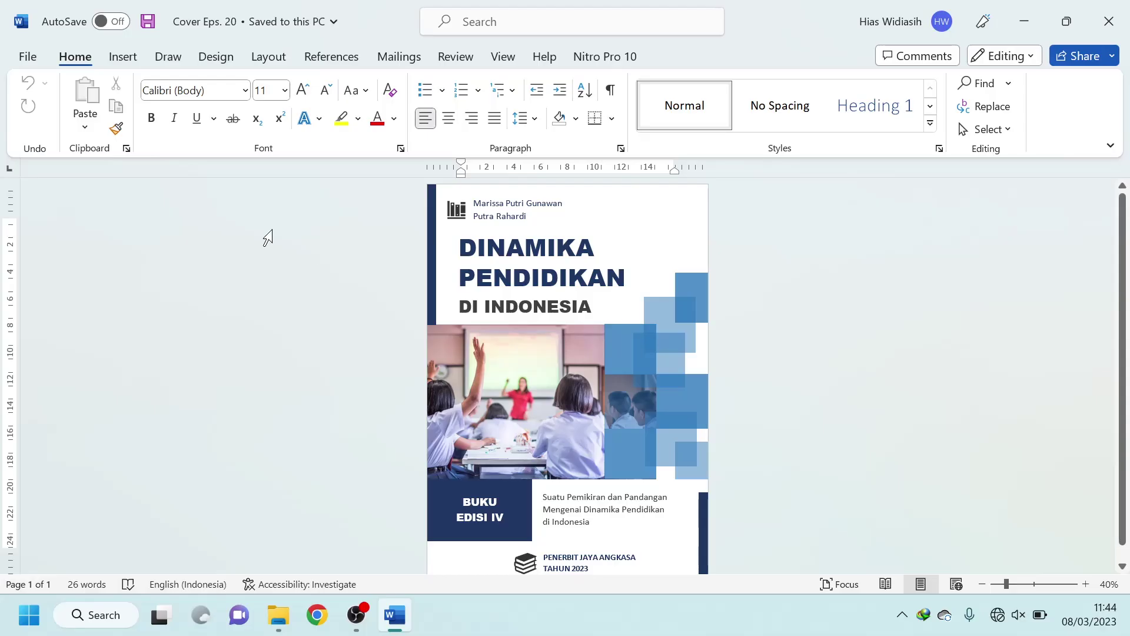
- Save a copy of the cover as a minimum-size PDF in the Cover Eps. 20 folder
{"action": "left_click", "coordinate": [25, 58]}
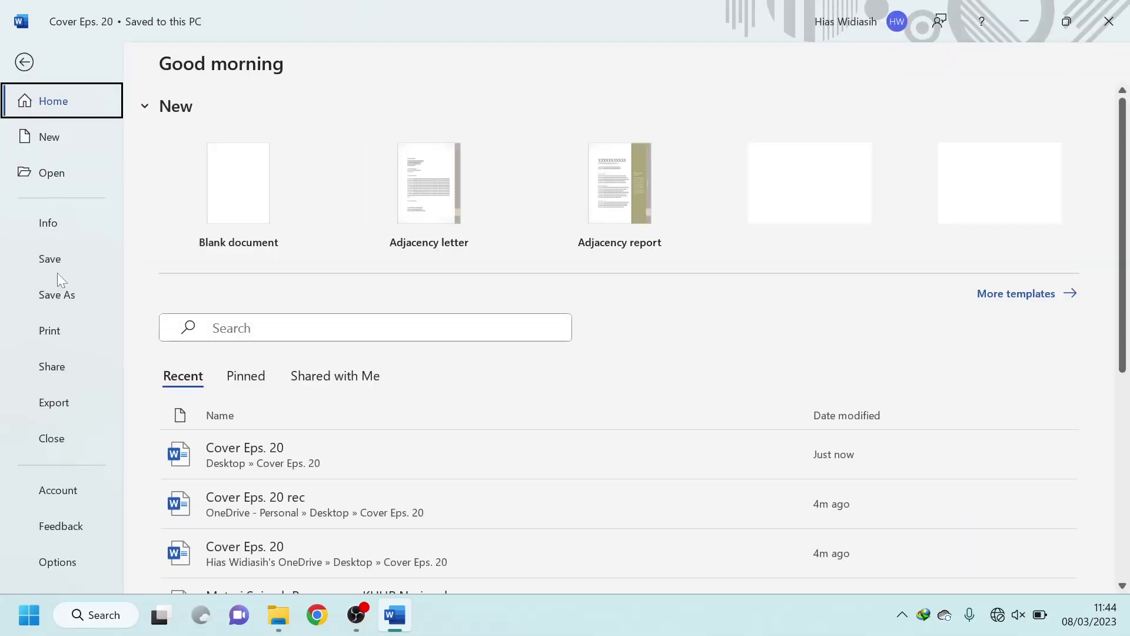
{"action": "left_click", "coordinate": [58, 294]}
{"action": "left_click", "coordinate": [182, 284]}
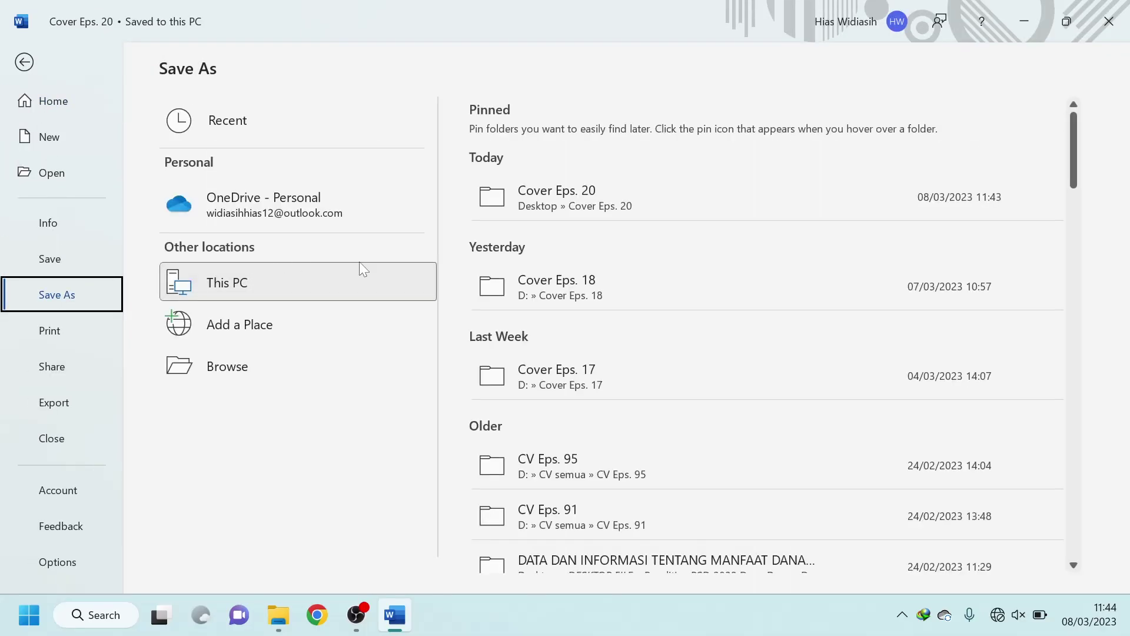
{"action": "left_click", "coordinate": [550, 199]}
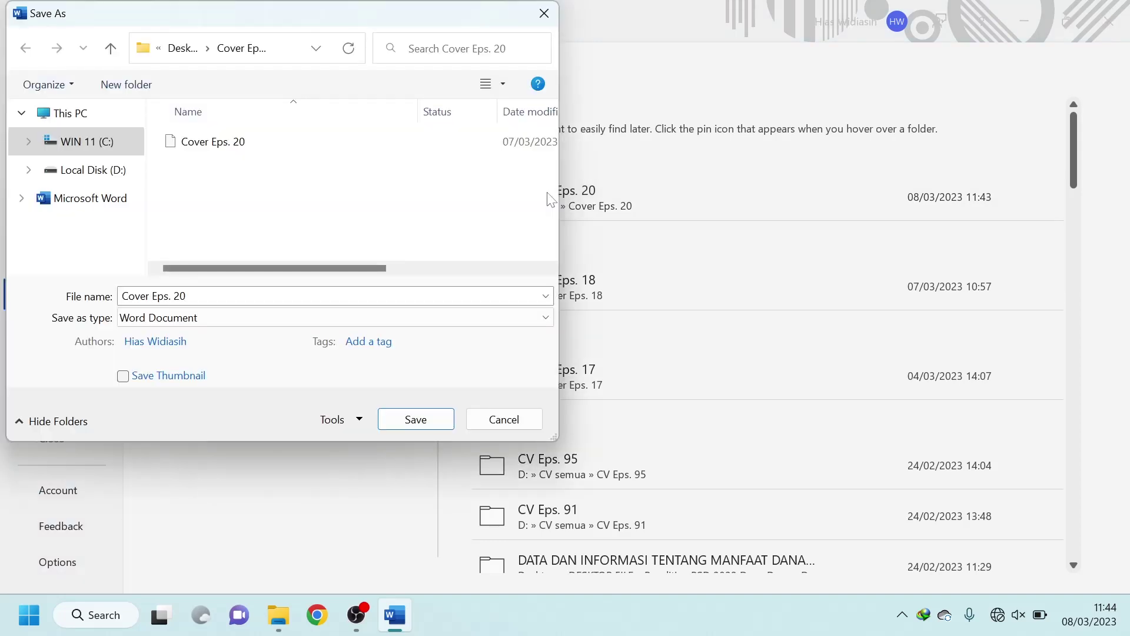
{"action": "left_click", "coordinate": [176, 318]}
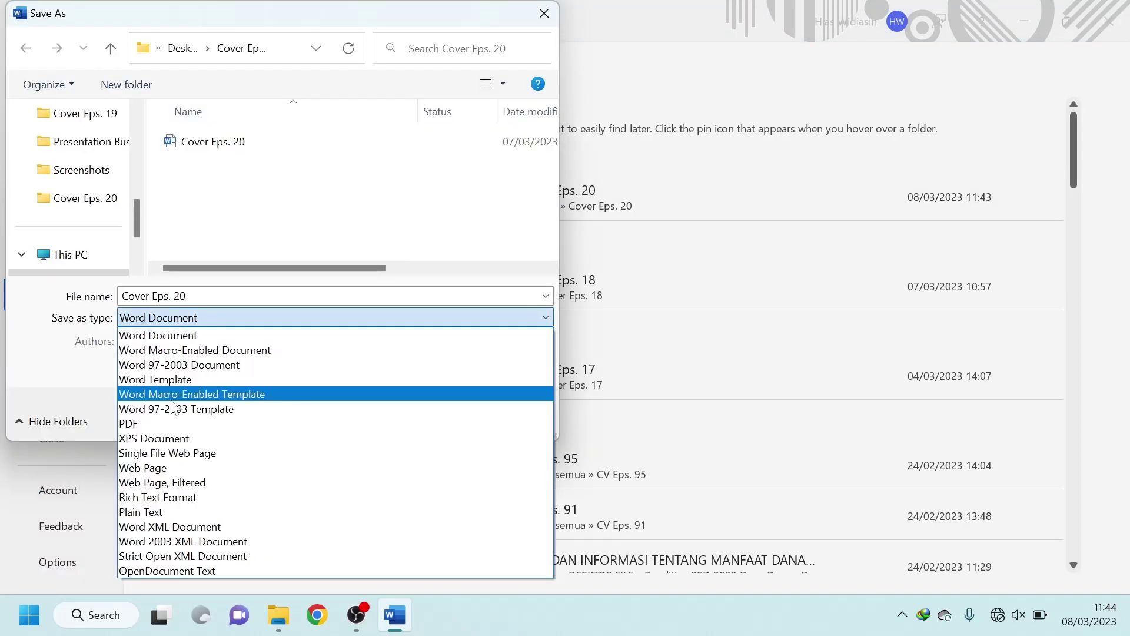
{"action": "left_click", "coordinate": [152, 425]}
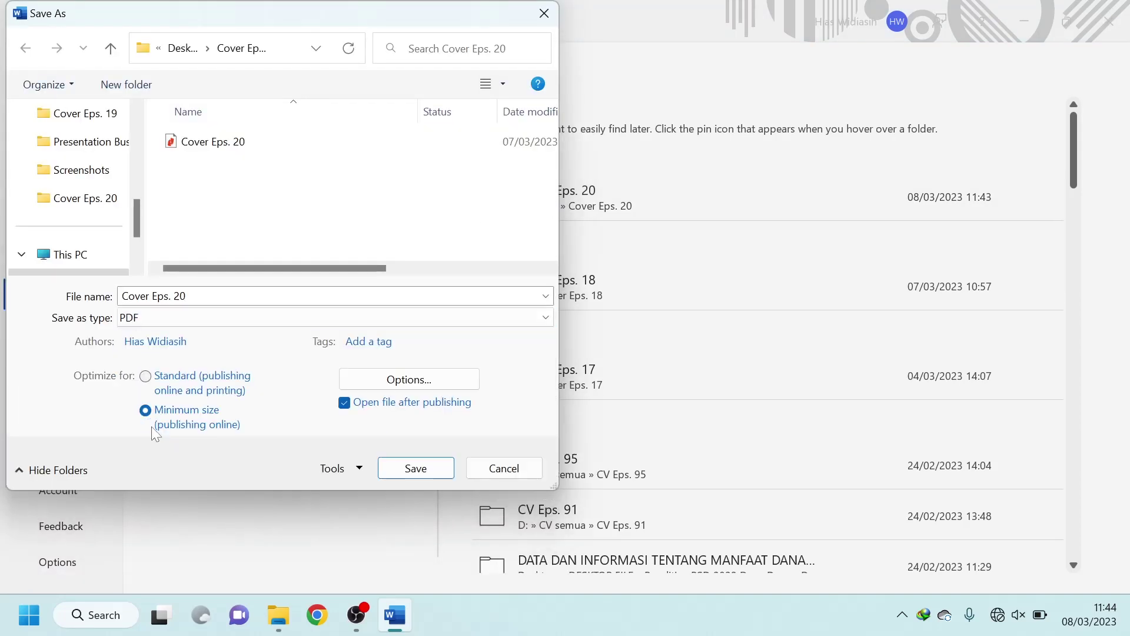
{"action": "left_click", "coordinate": [412, 468]}
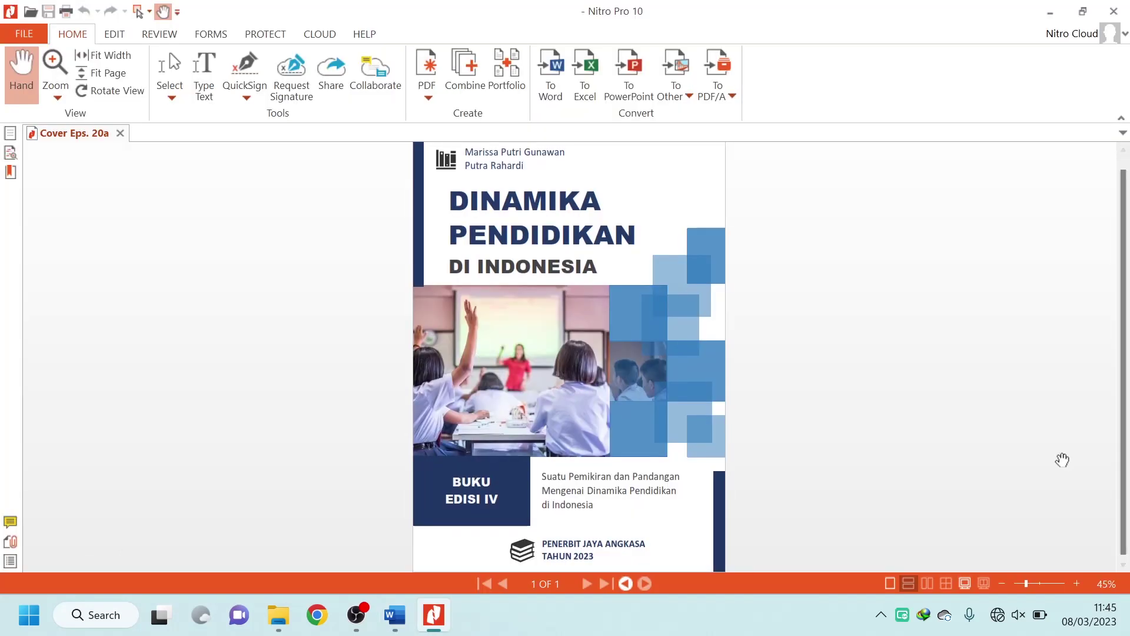
- Convert Cover Eps. 20a to a 300 DPI JPEG in the original file's folder
{"action": "scroll", "coordinate": [1062, 459], "scroll_direction": "up", "scroll_amount": 1}
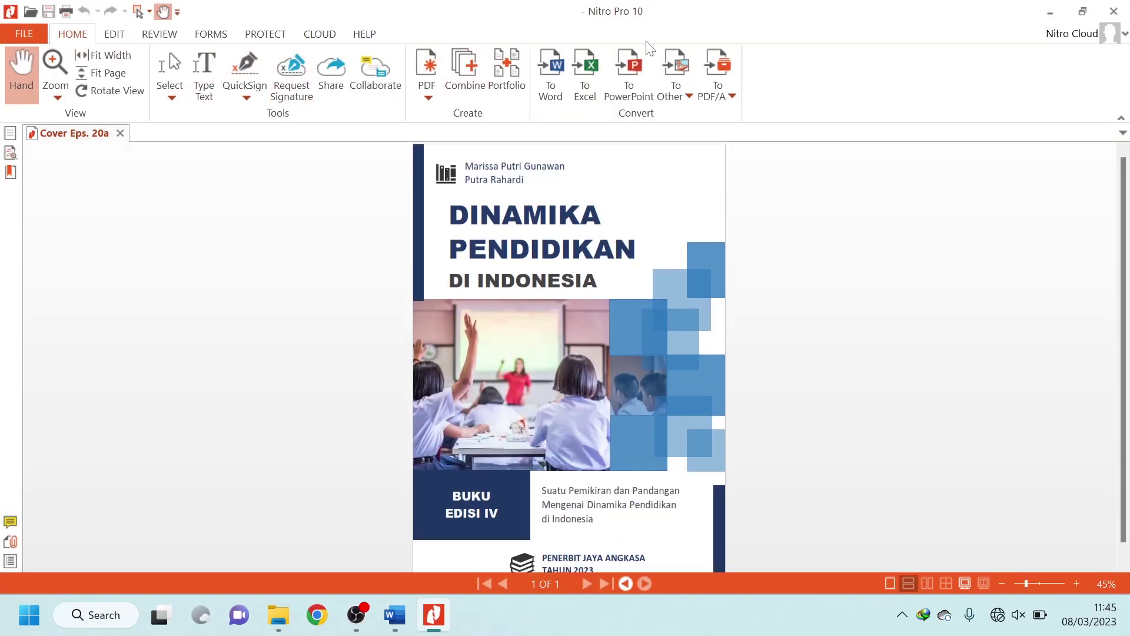
{"action": "left_click", "coordinate": [687, 80]}
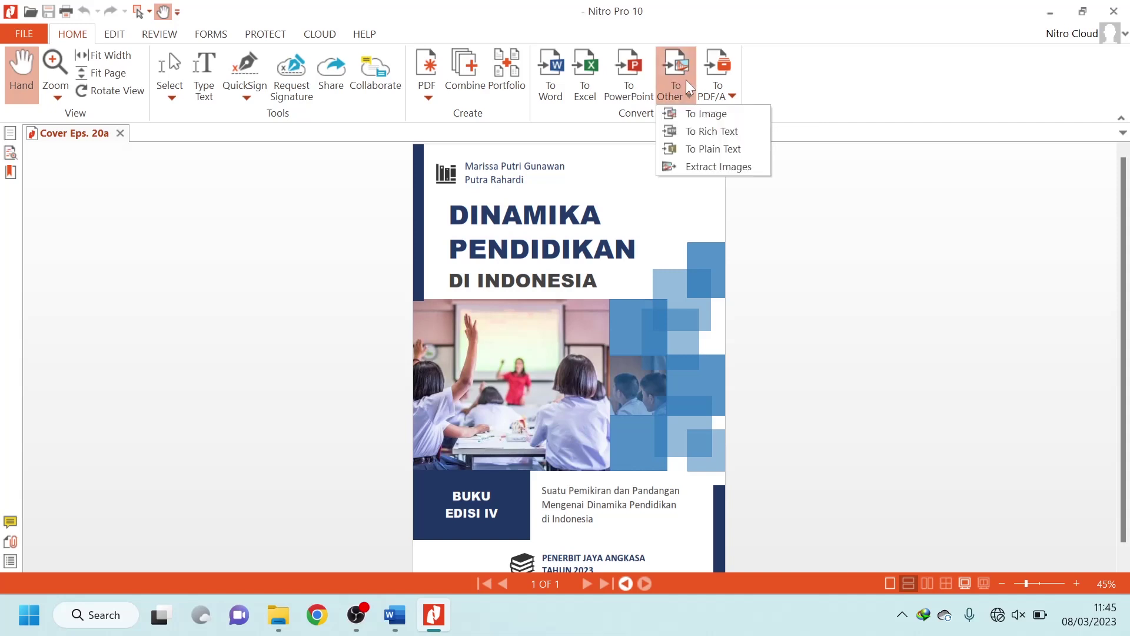
{"action": "left_click", "coordinate": [703, 113]}
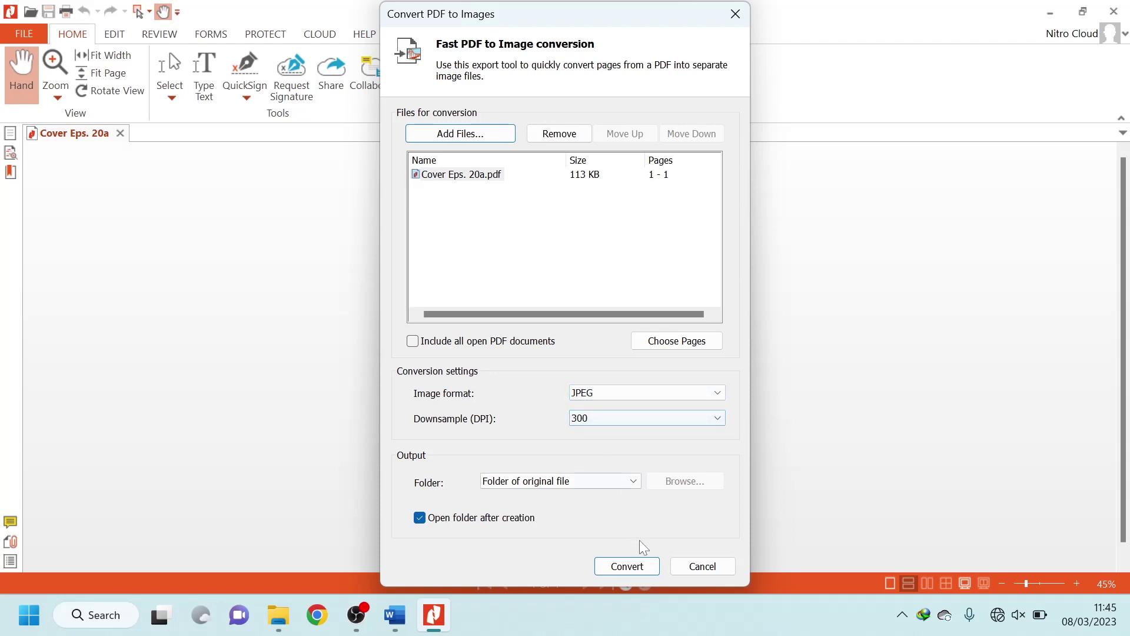
{"action": "left_click", "coordinate": [620, 574]}
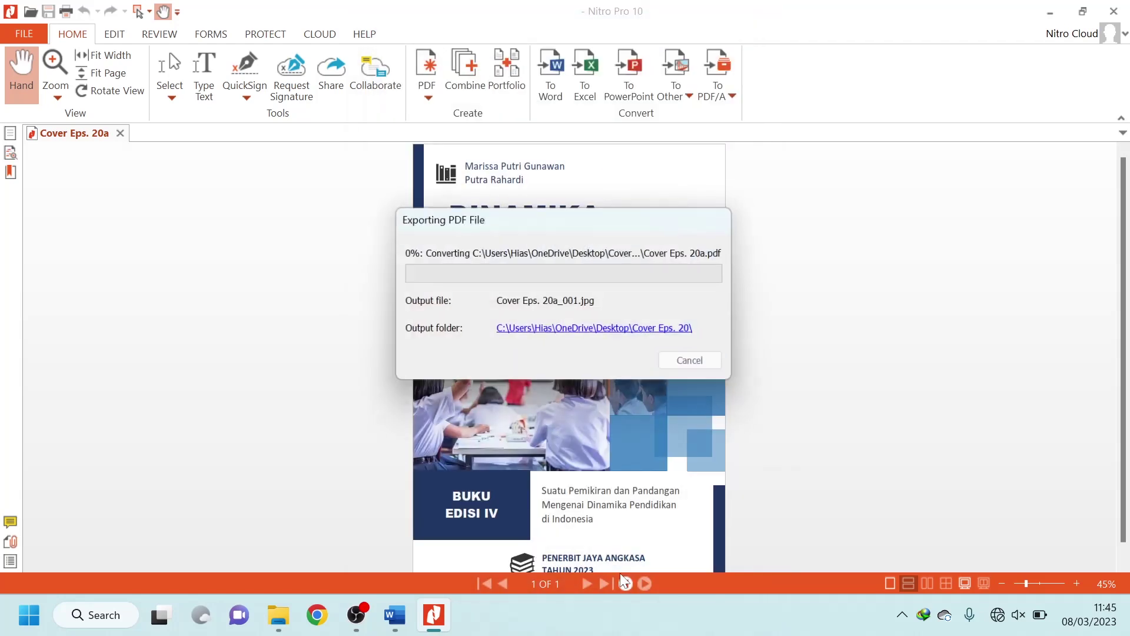